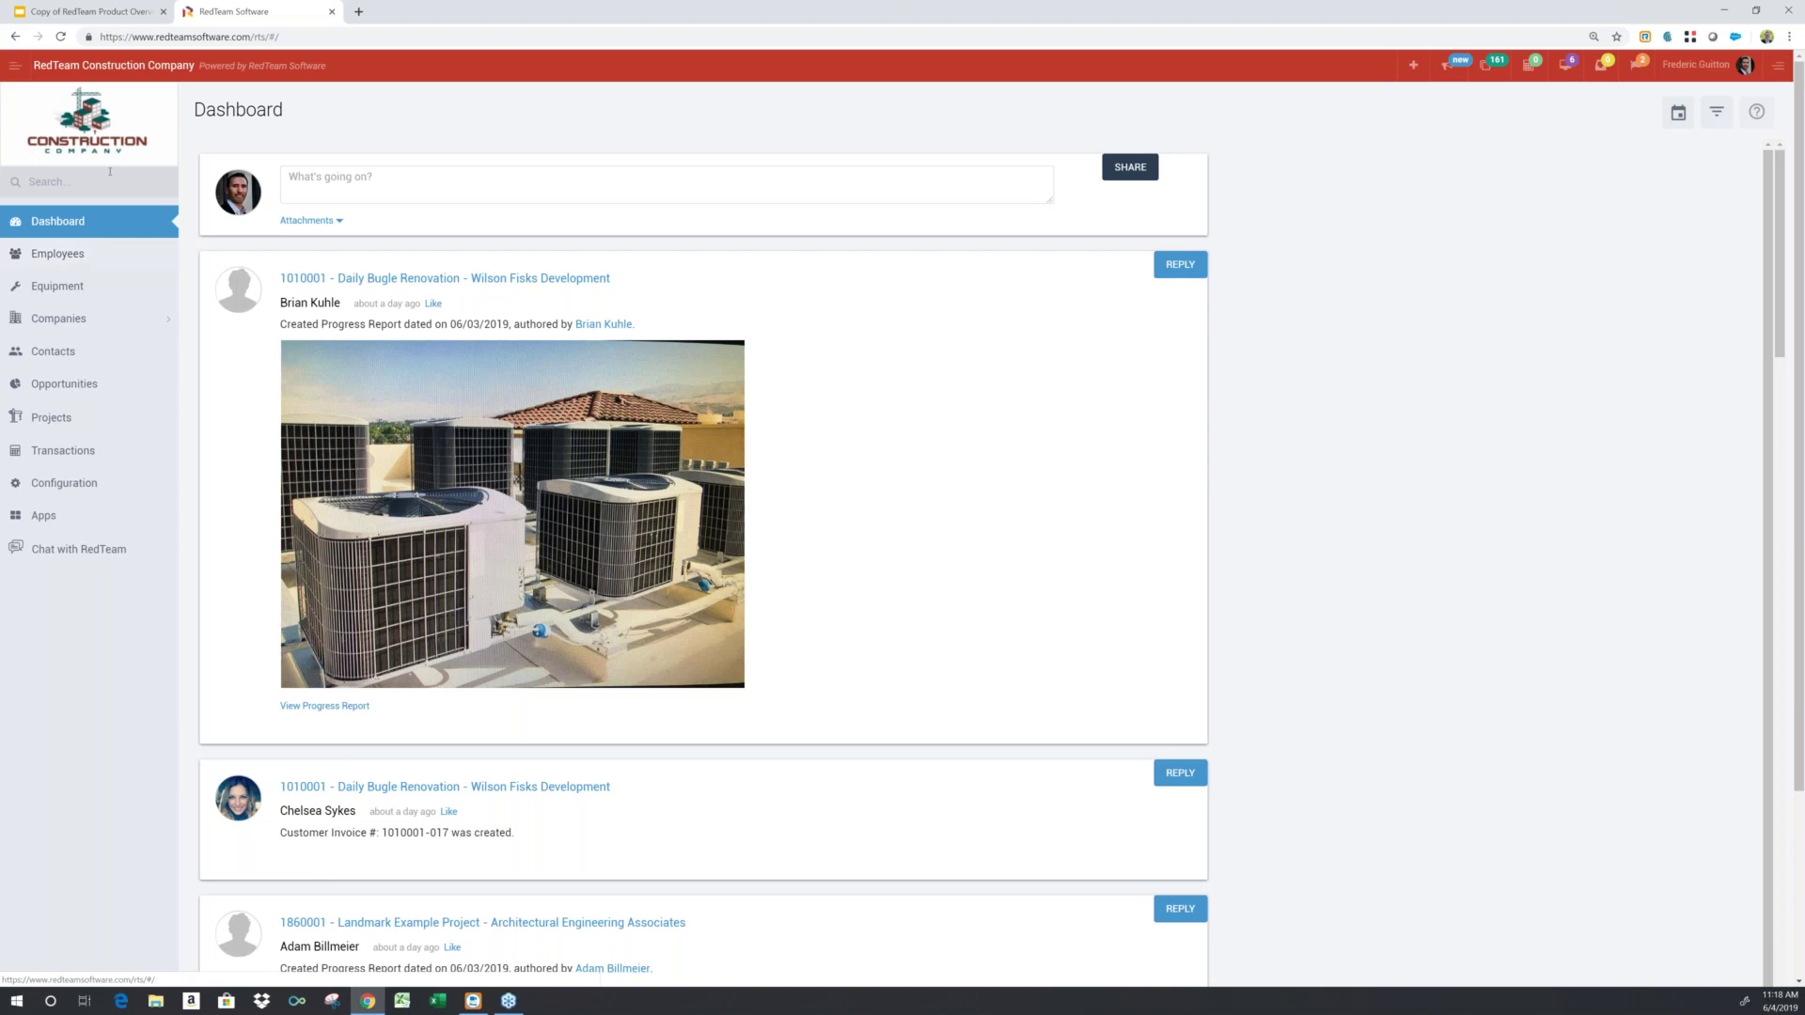
Browse the employee directory, the equipment list, the company categories and the opportunities list.
click(52, 268)
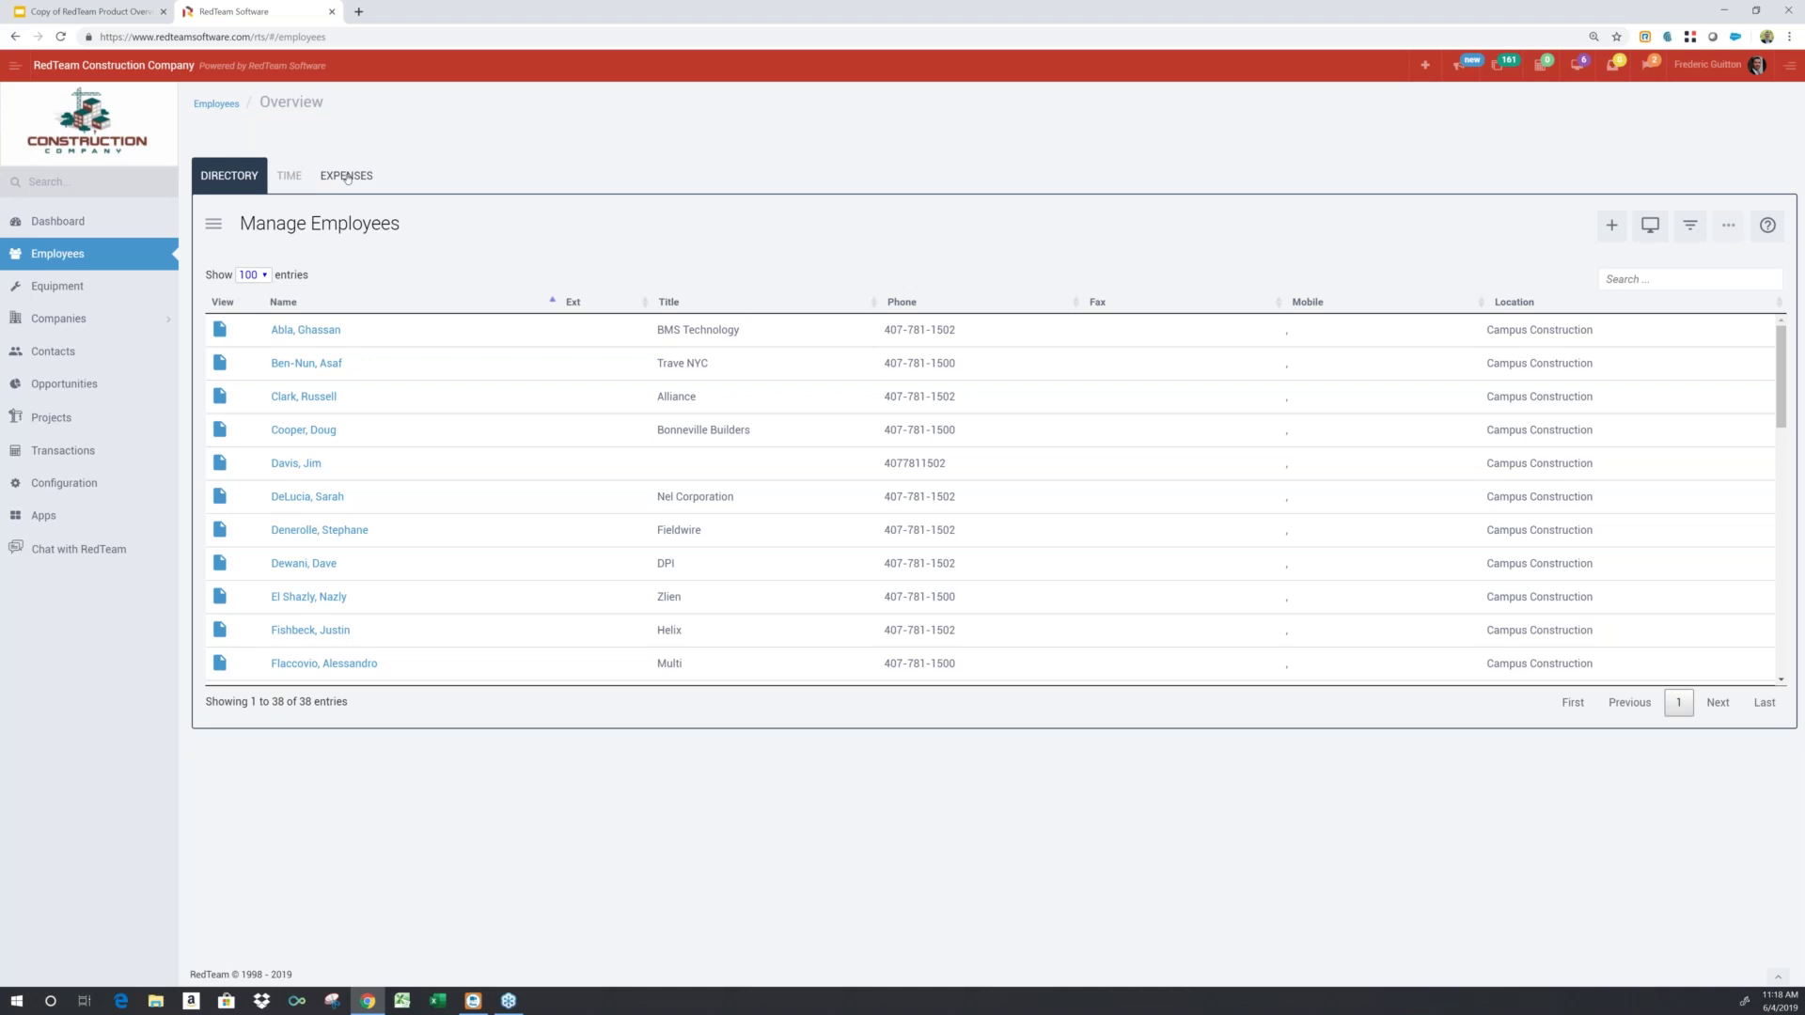
click(40, 288)
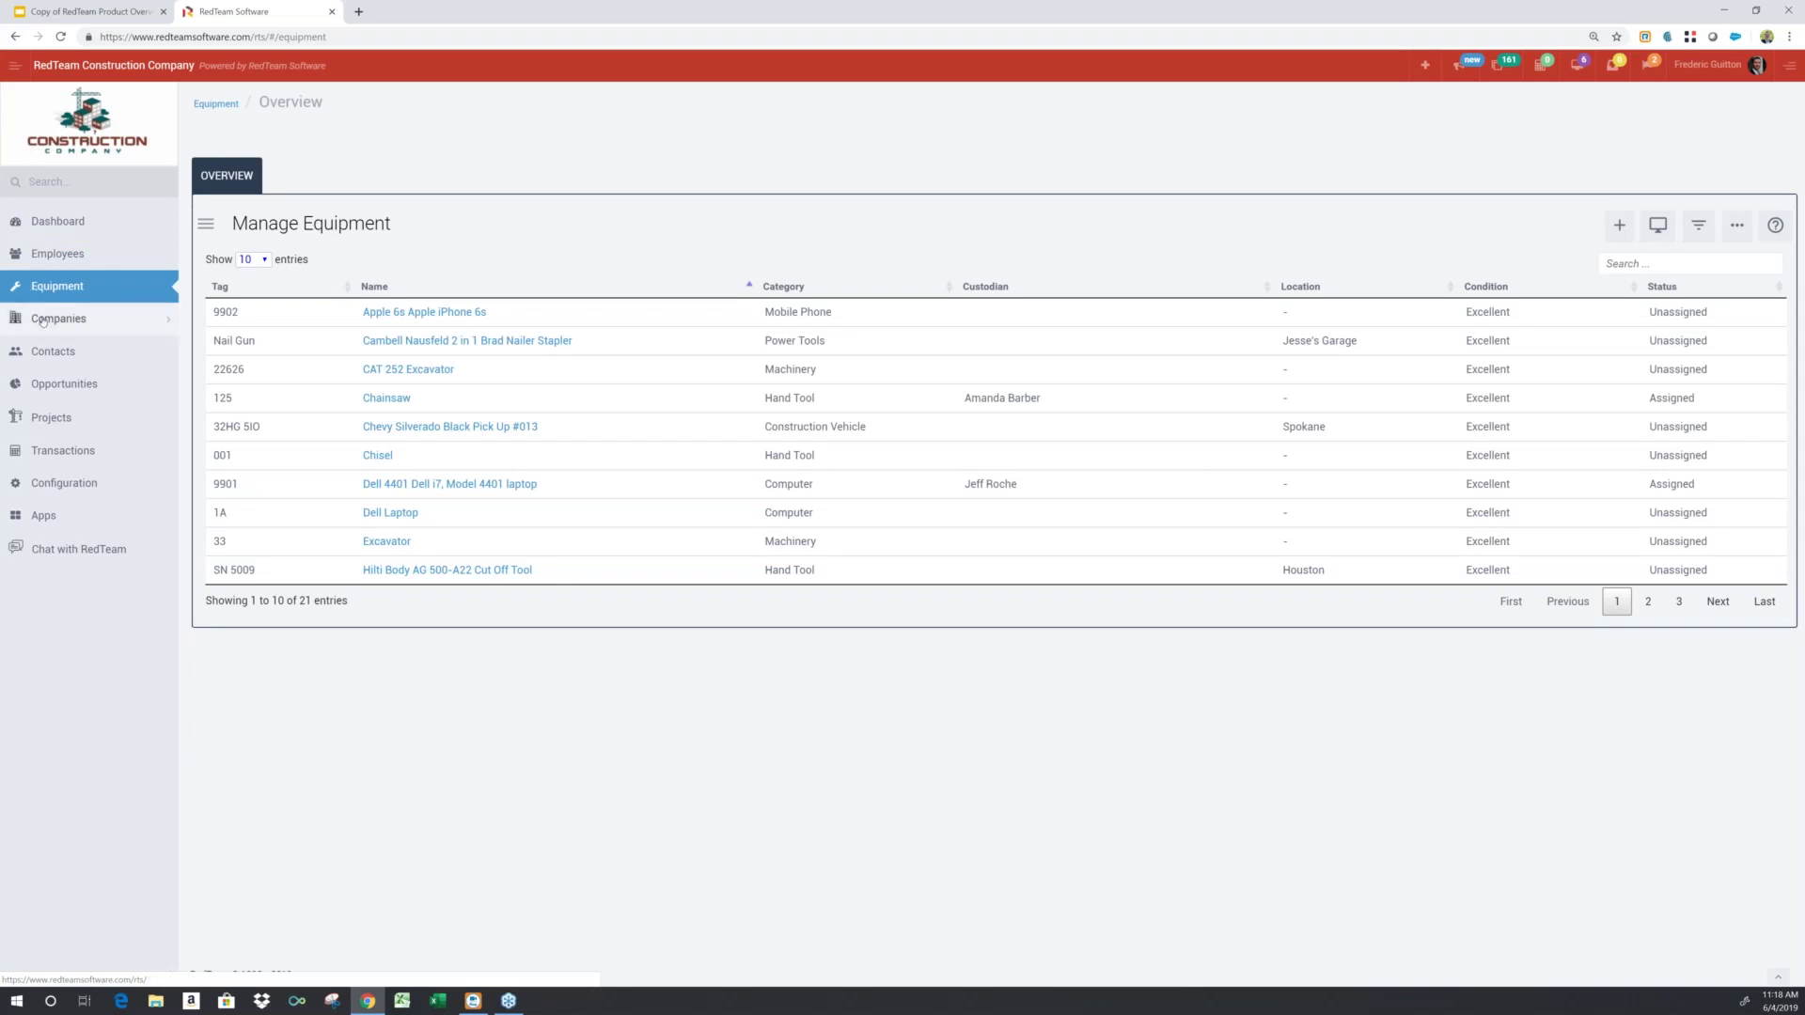
click(42, 321)
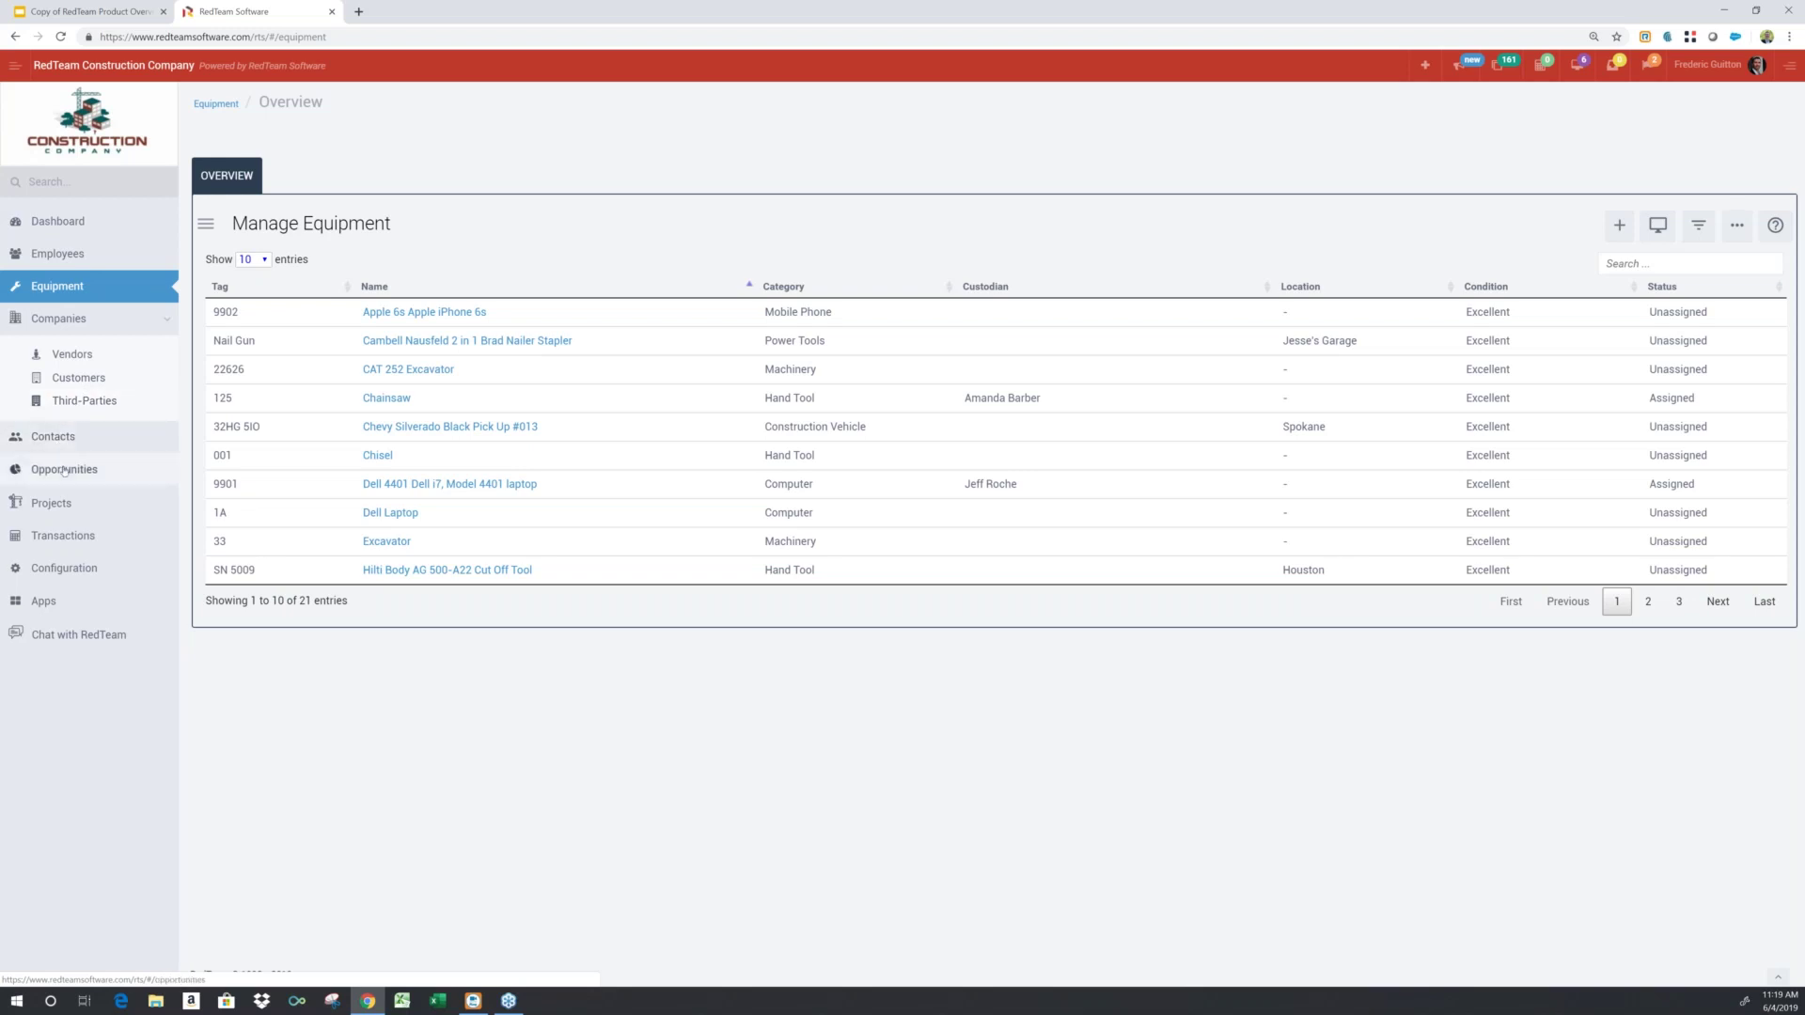
click(120, 459)
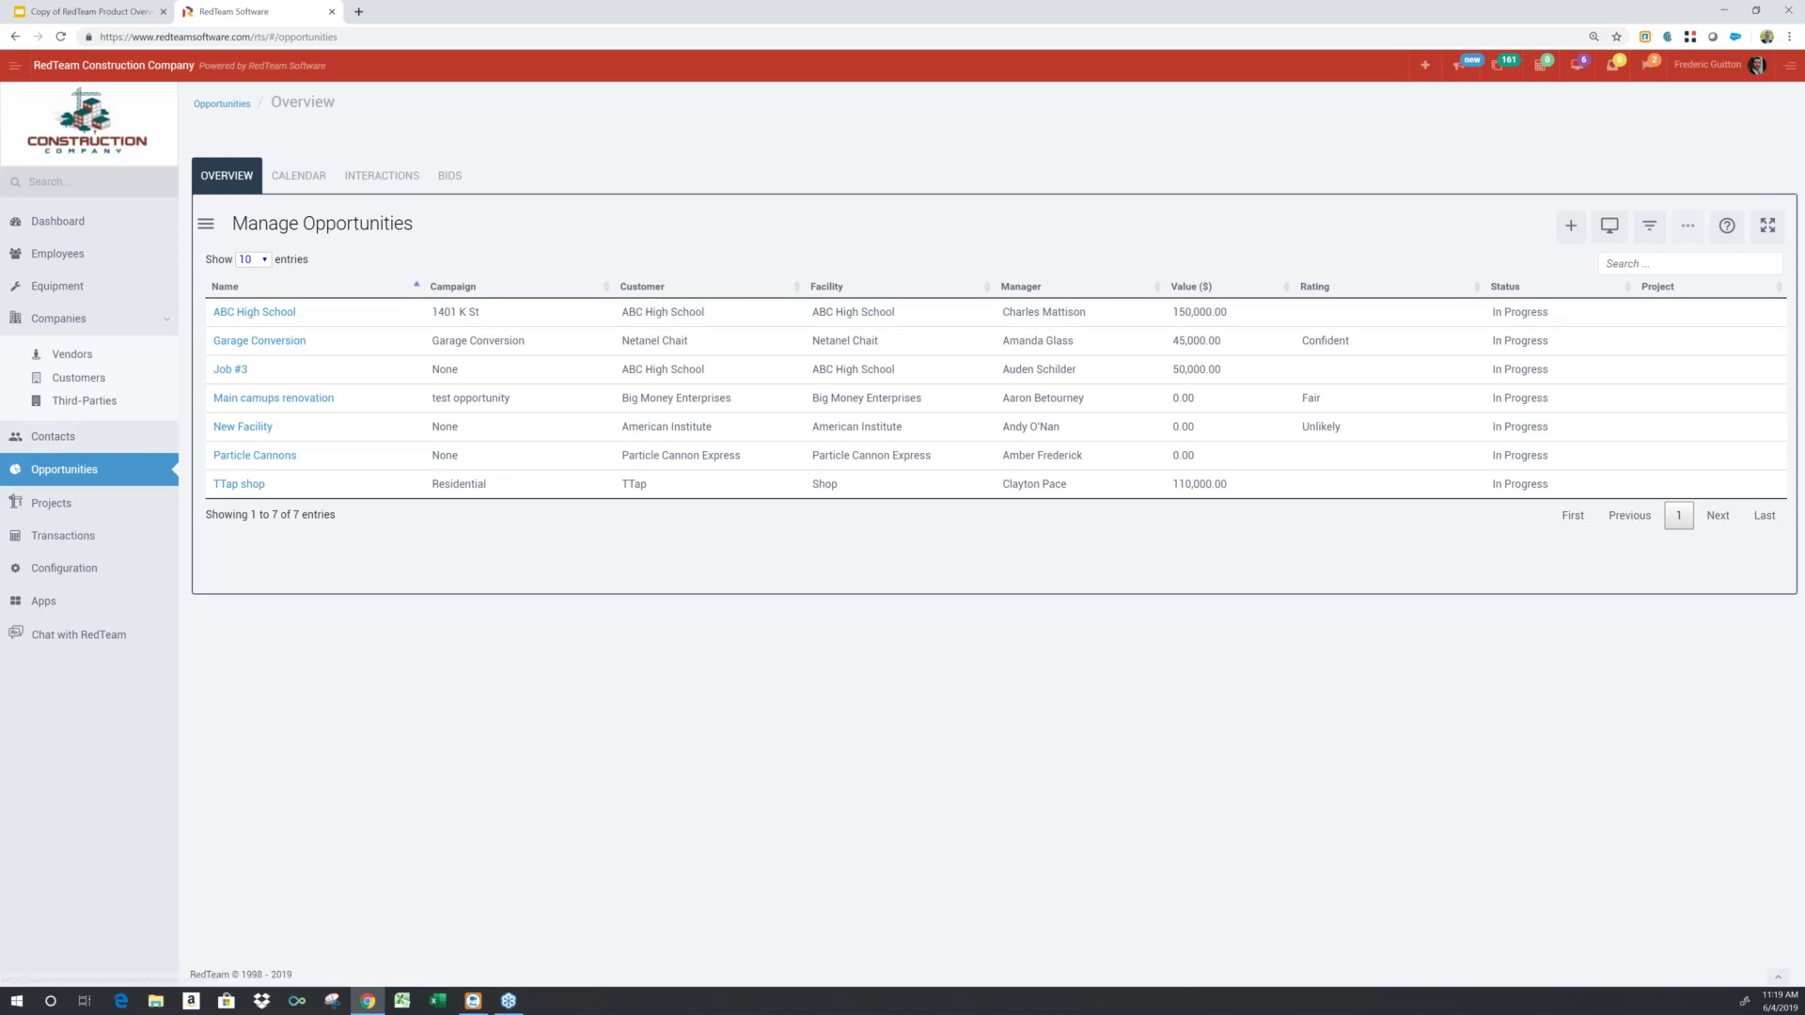
View the projects list and look over its available column choices and saved filters without changing them.
click(172, 512)
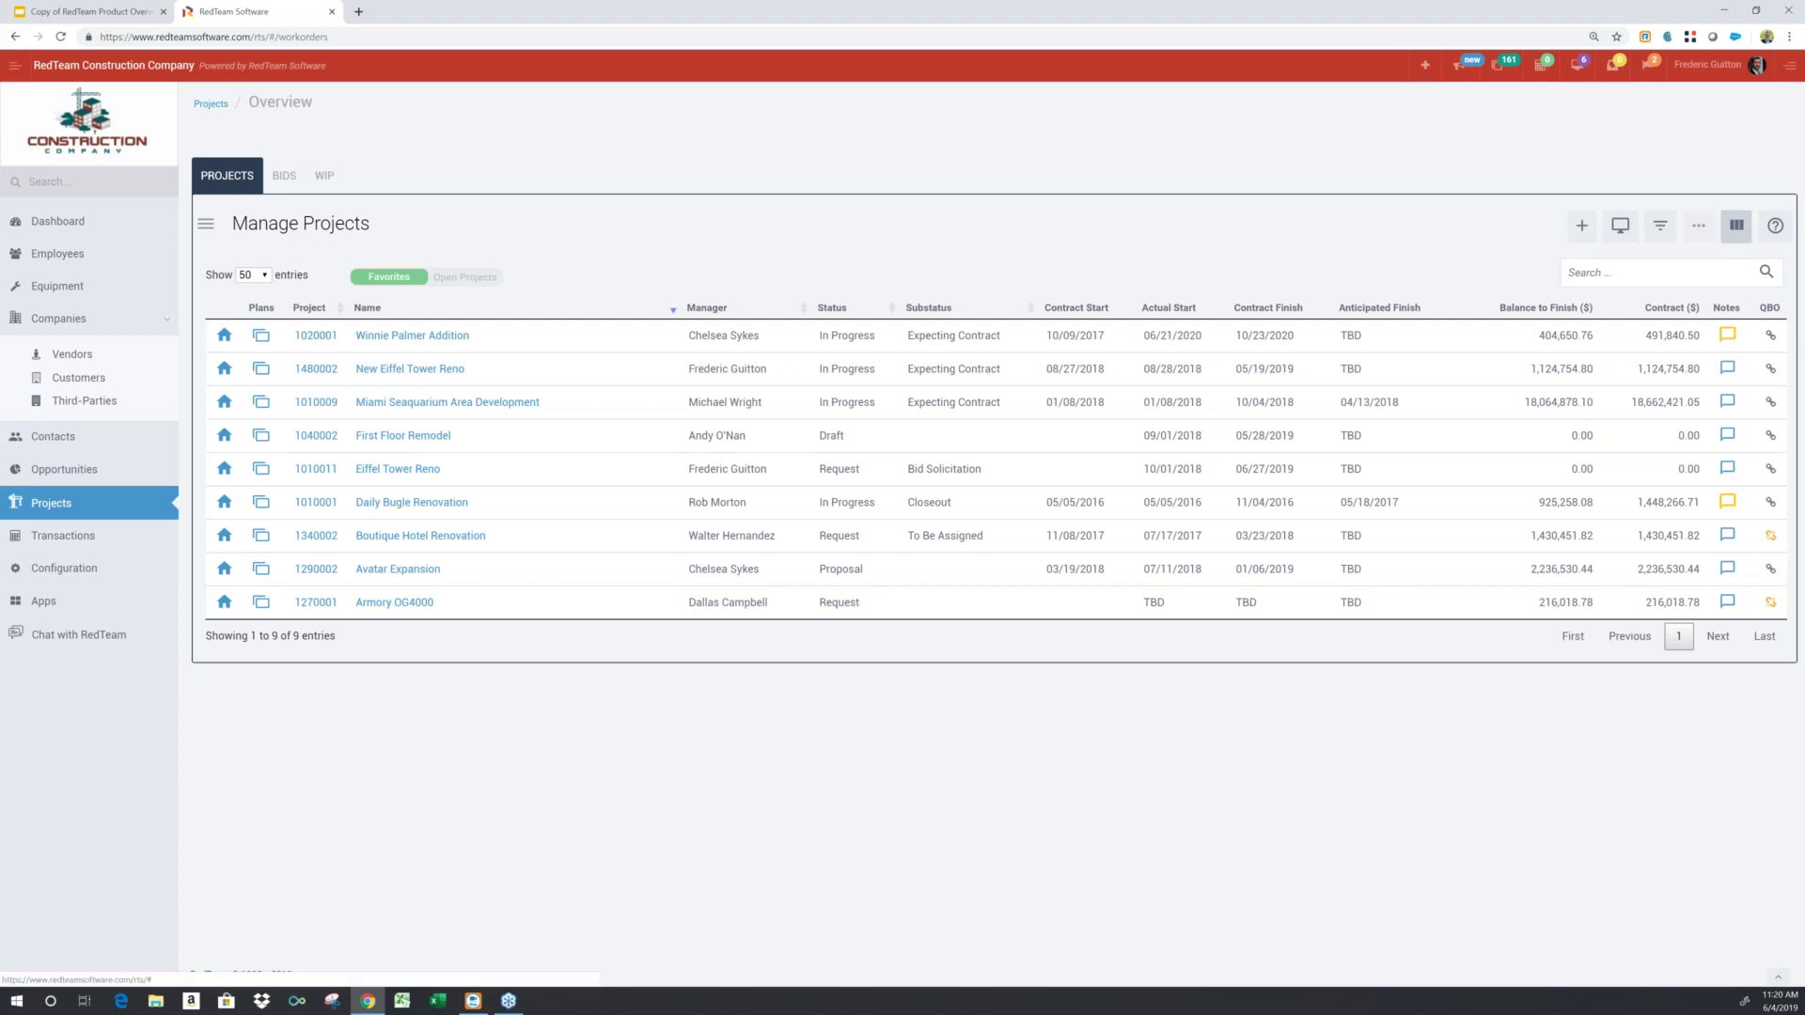
click(1736, 225)
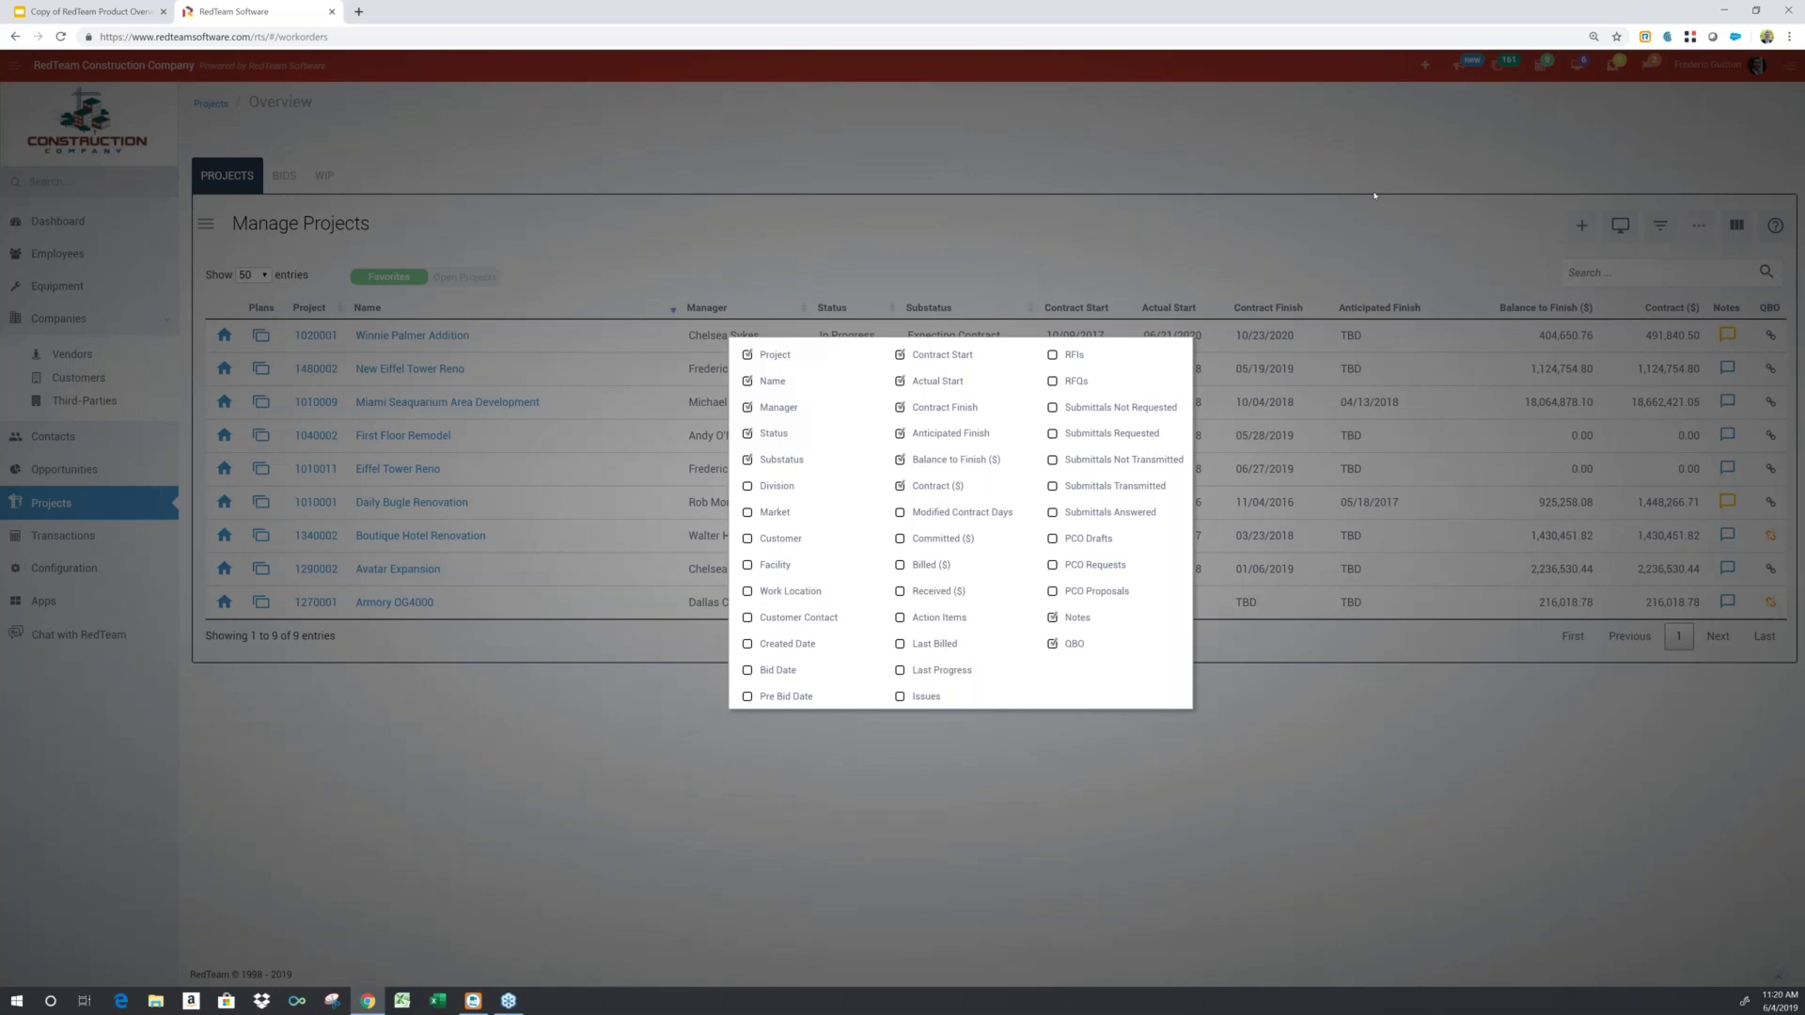
click(1266, 232)
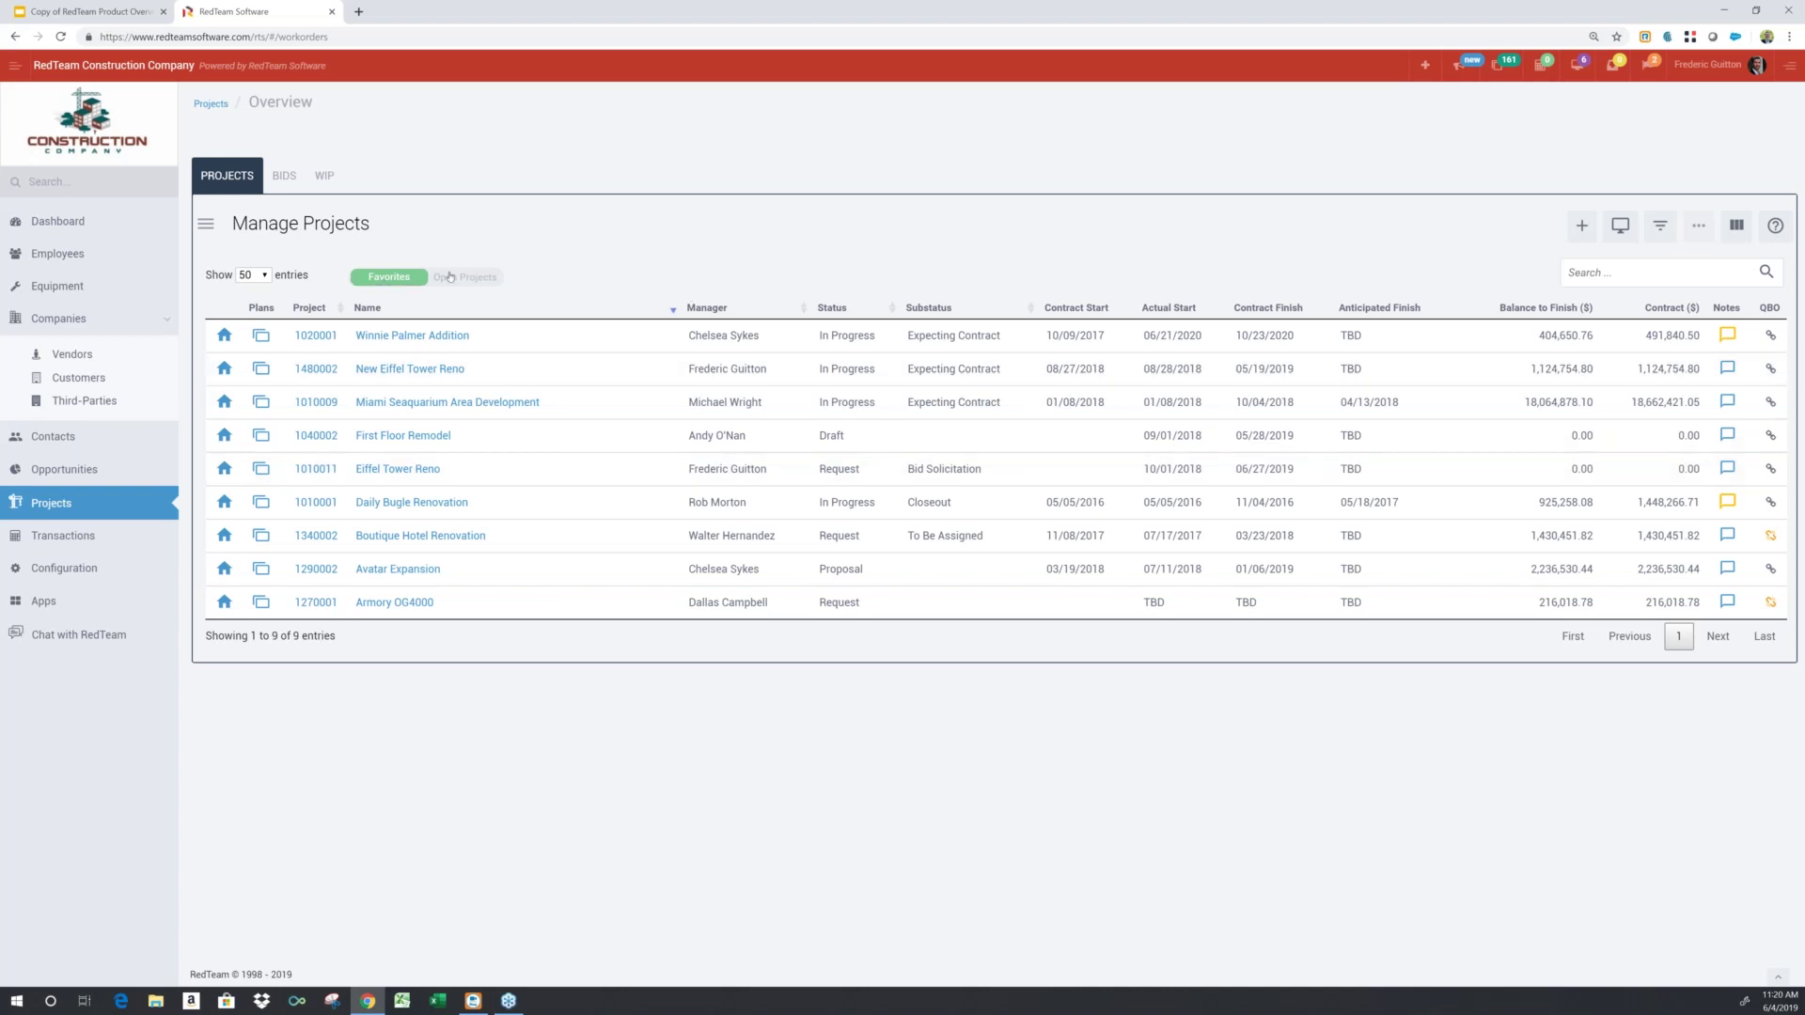
click(1652, 231)
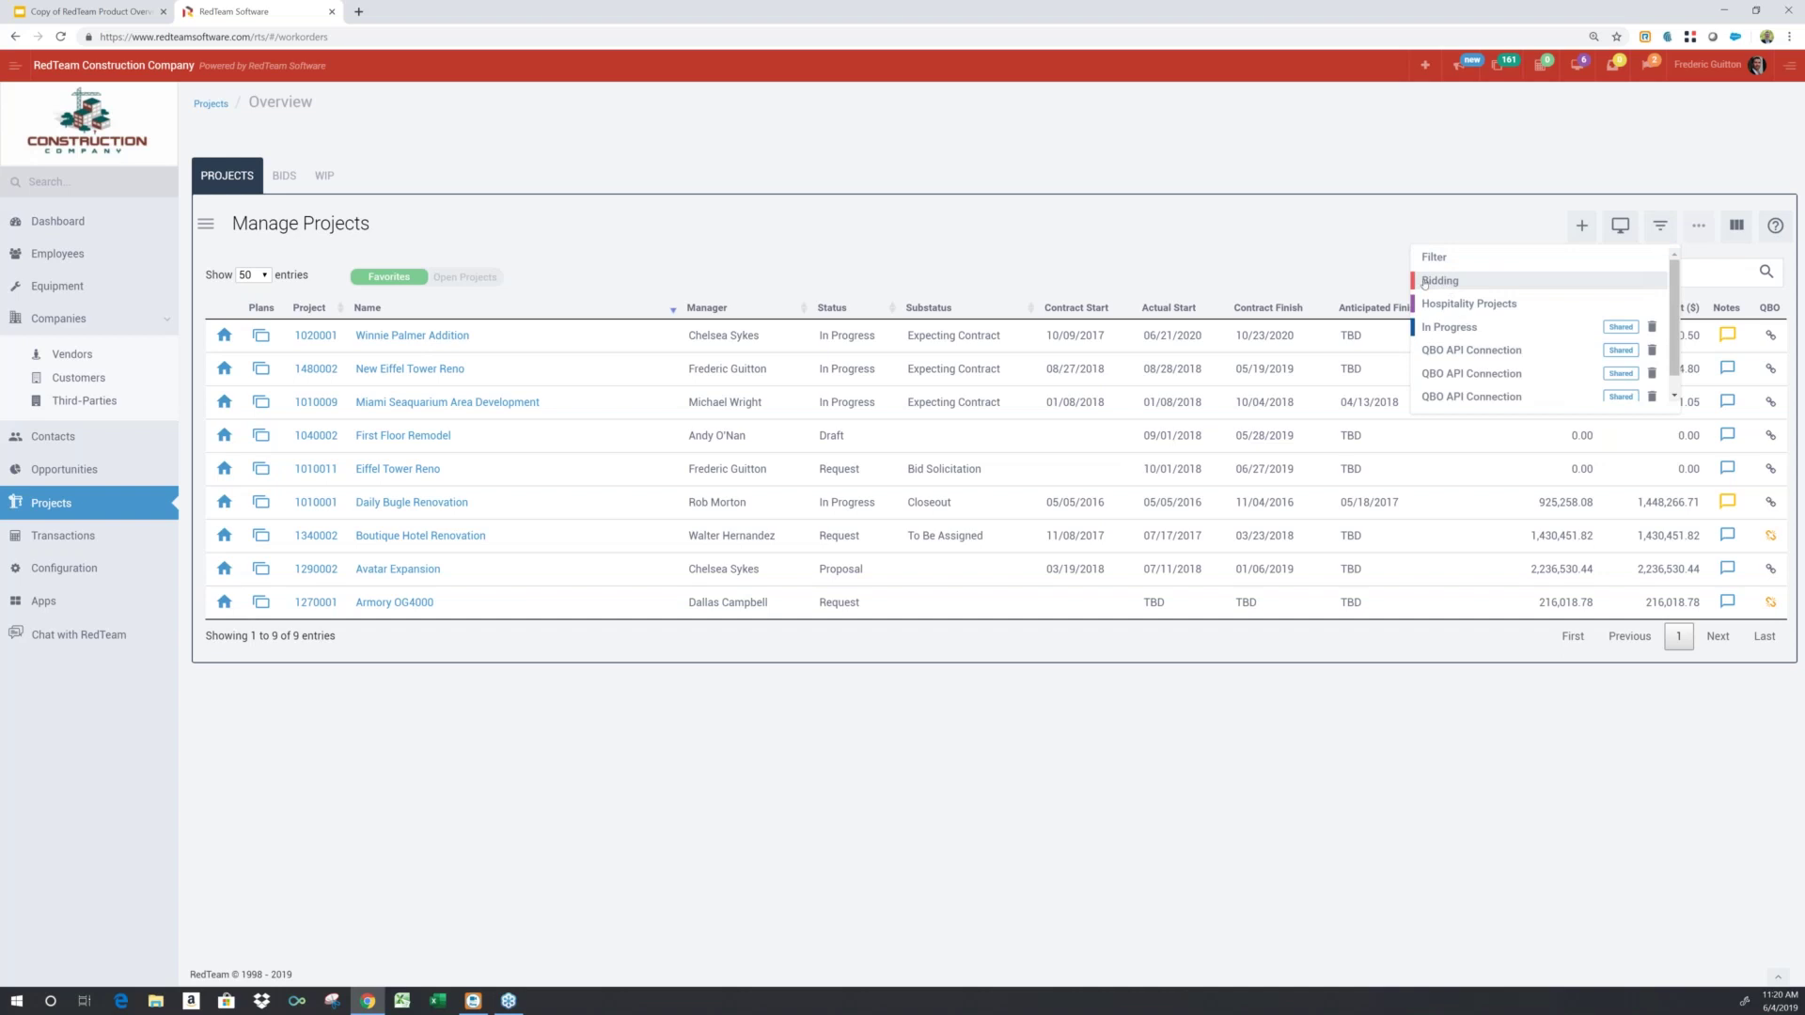
click(1333, 281)
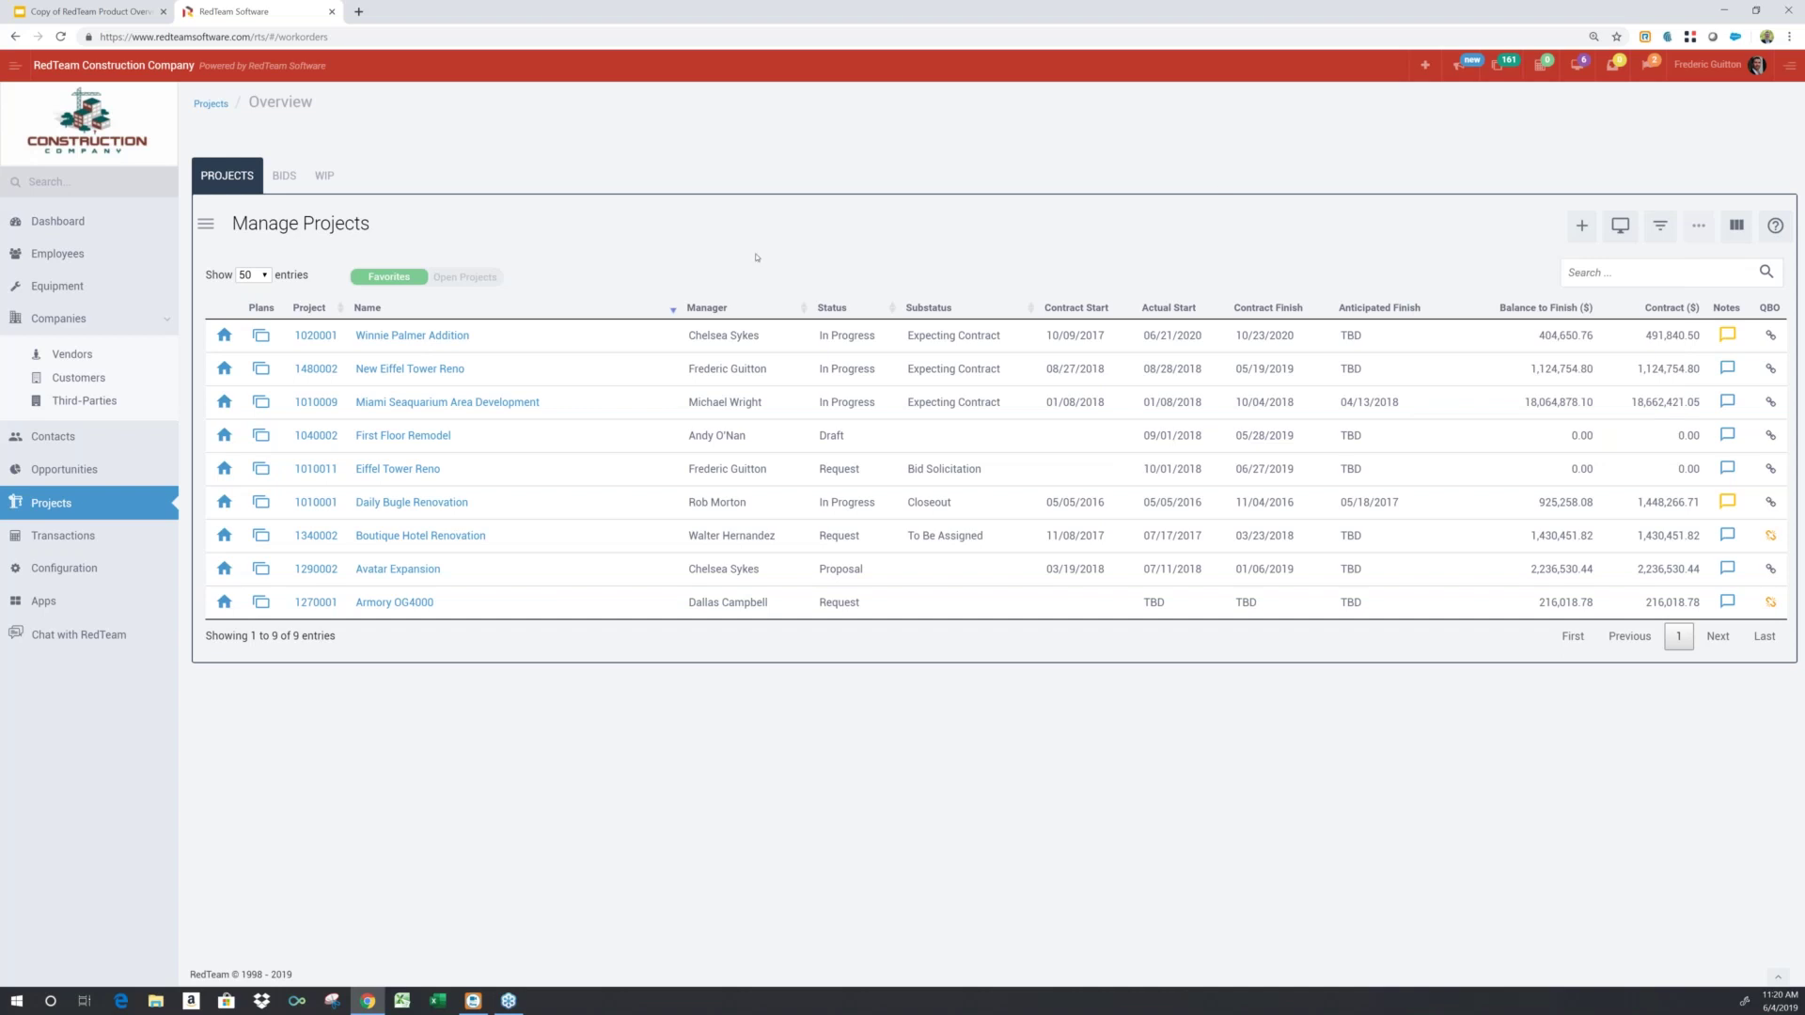
Open the Daily Bugle Renovation project's contract and view the documents attached to the original scope.
click(392, 511)
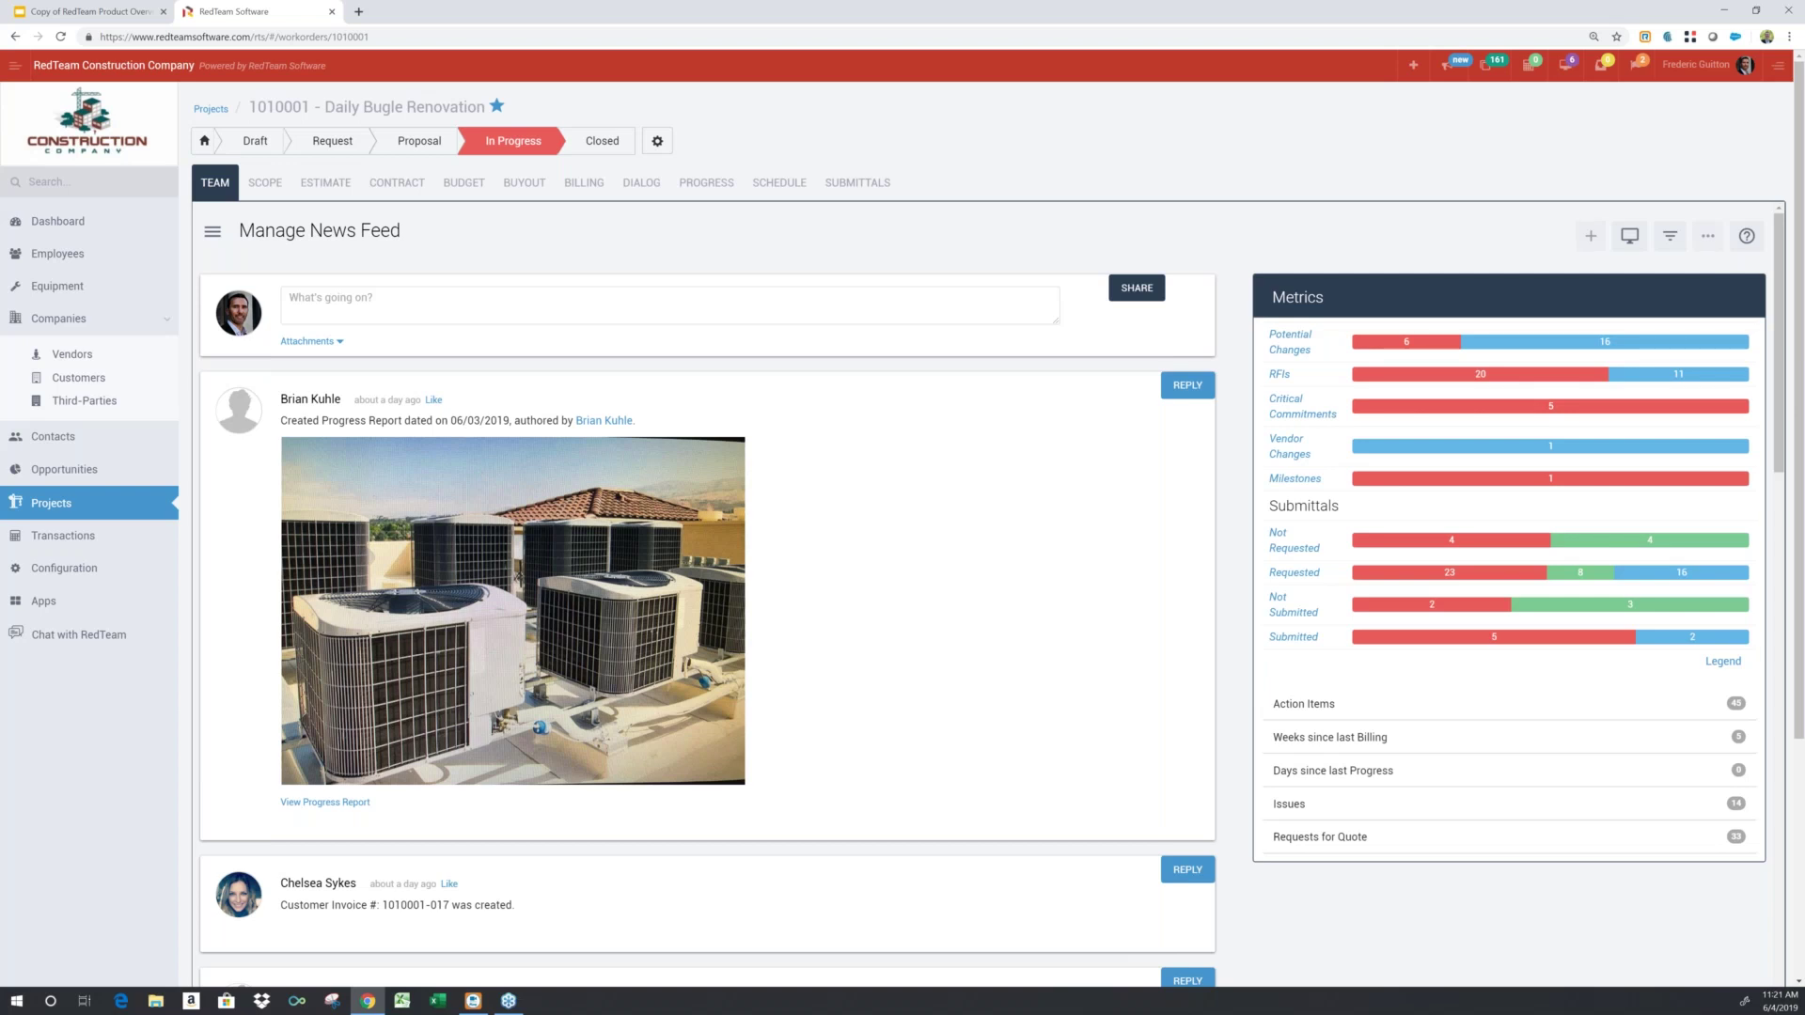
click(404, 180)
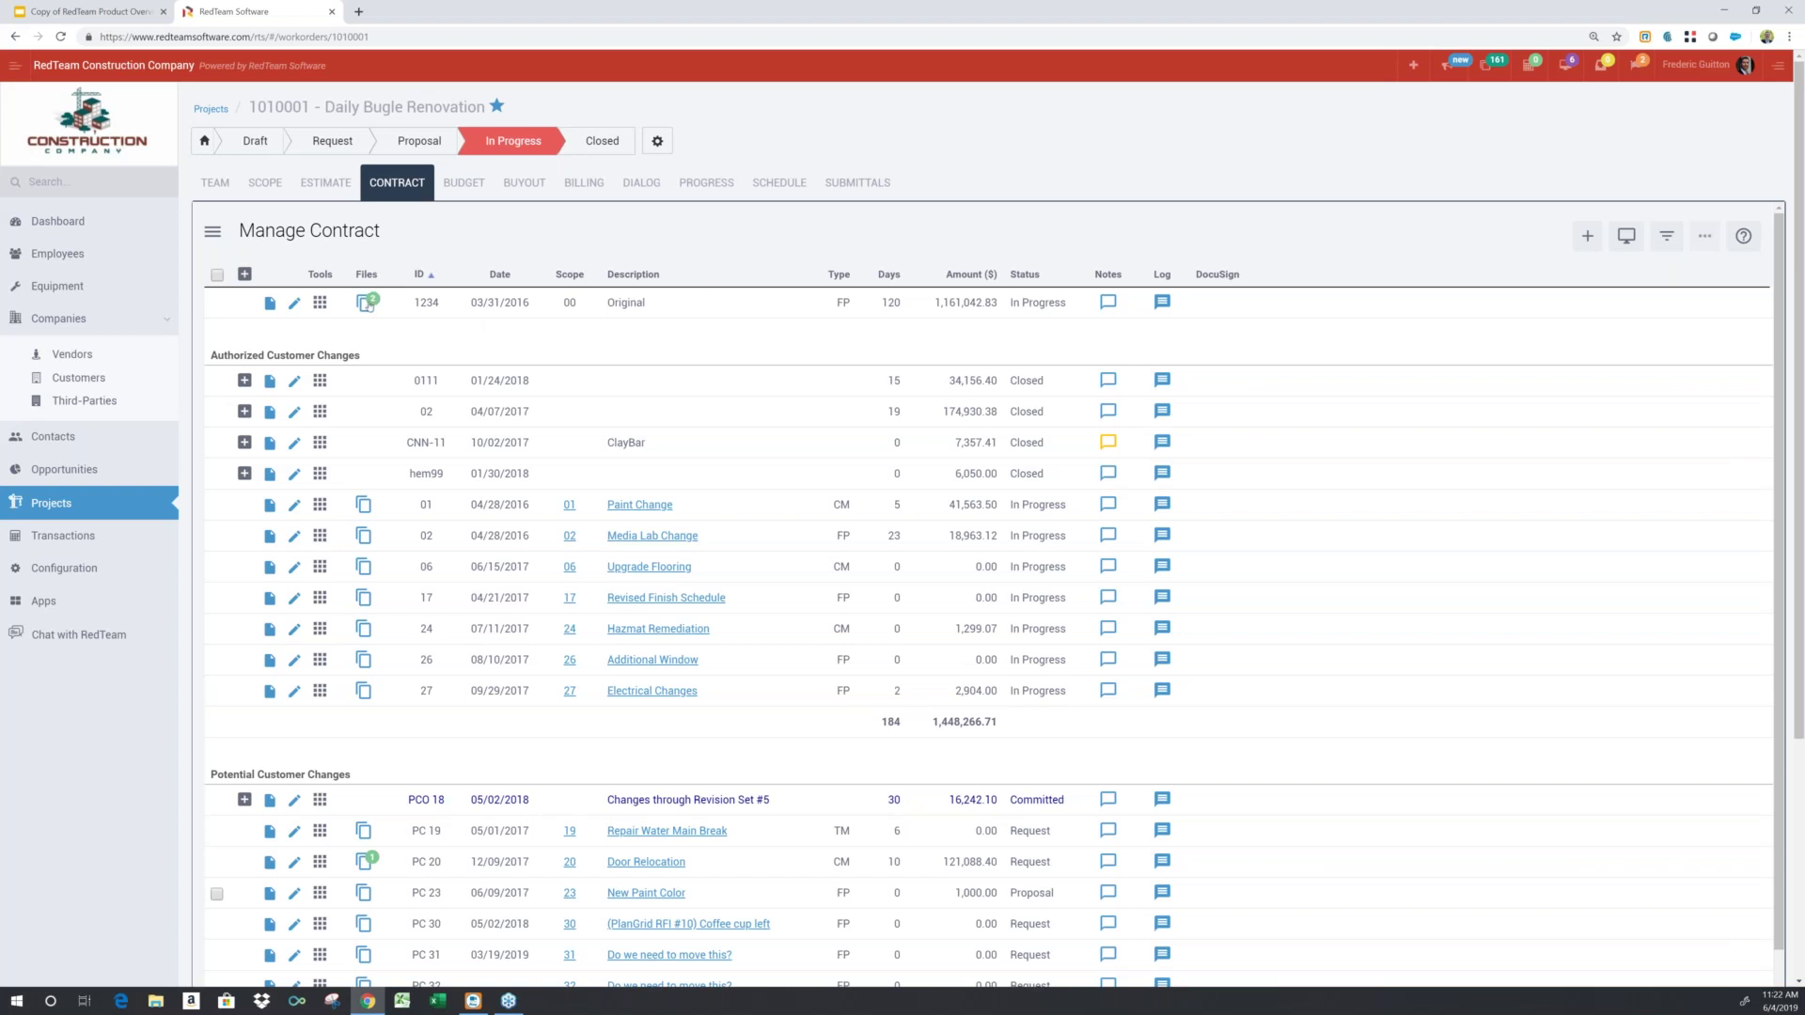
click(366, 302)
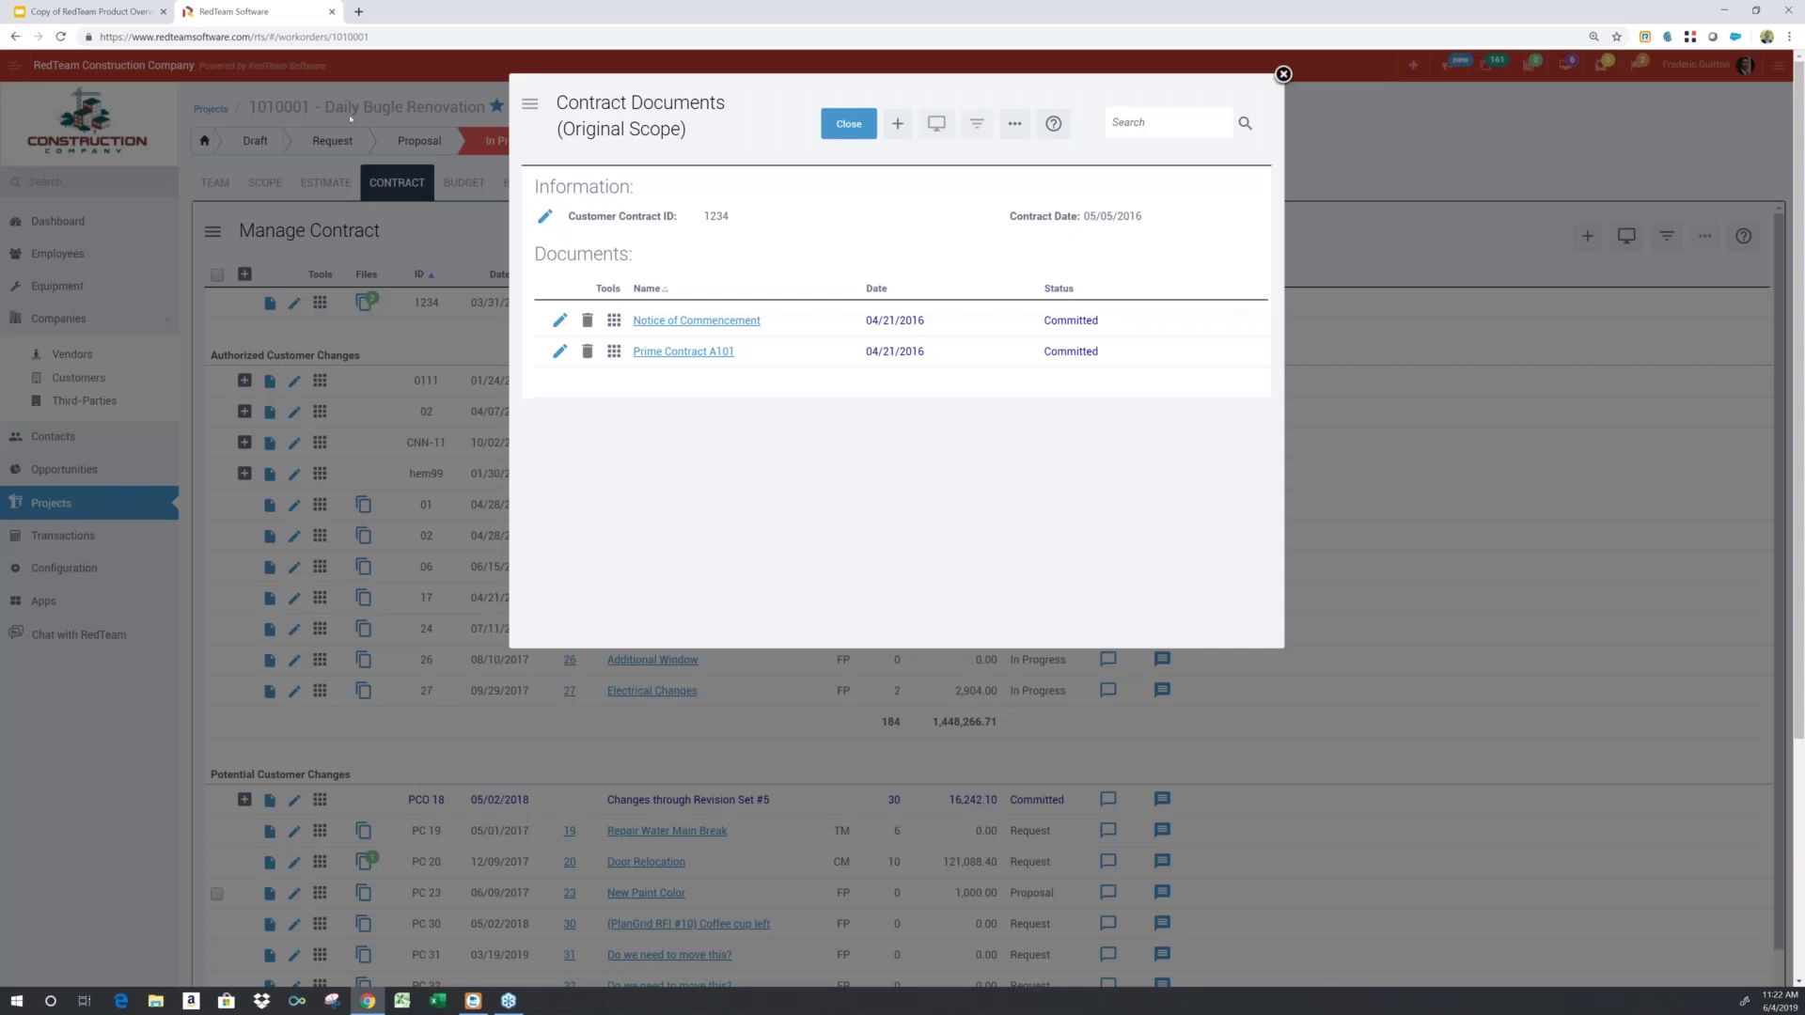
click(847, 125)
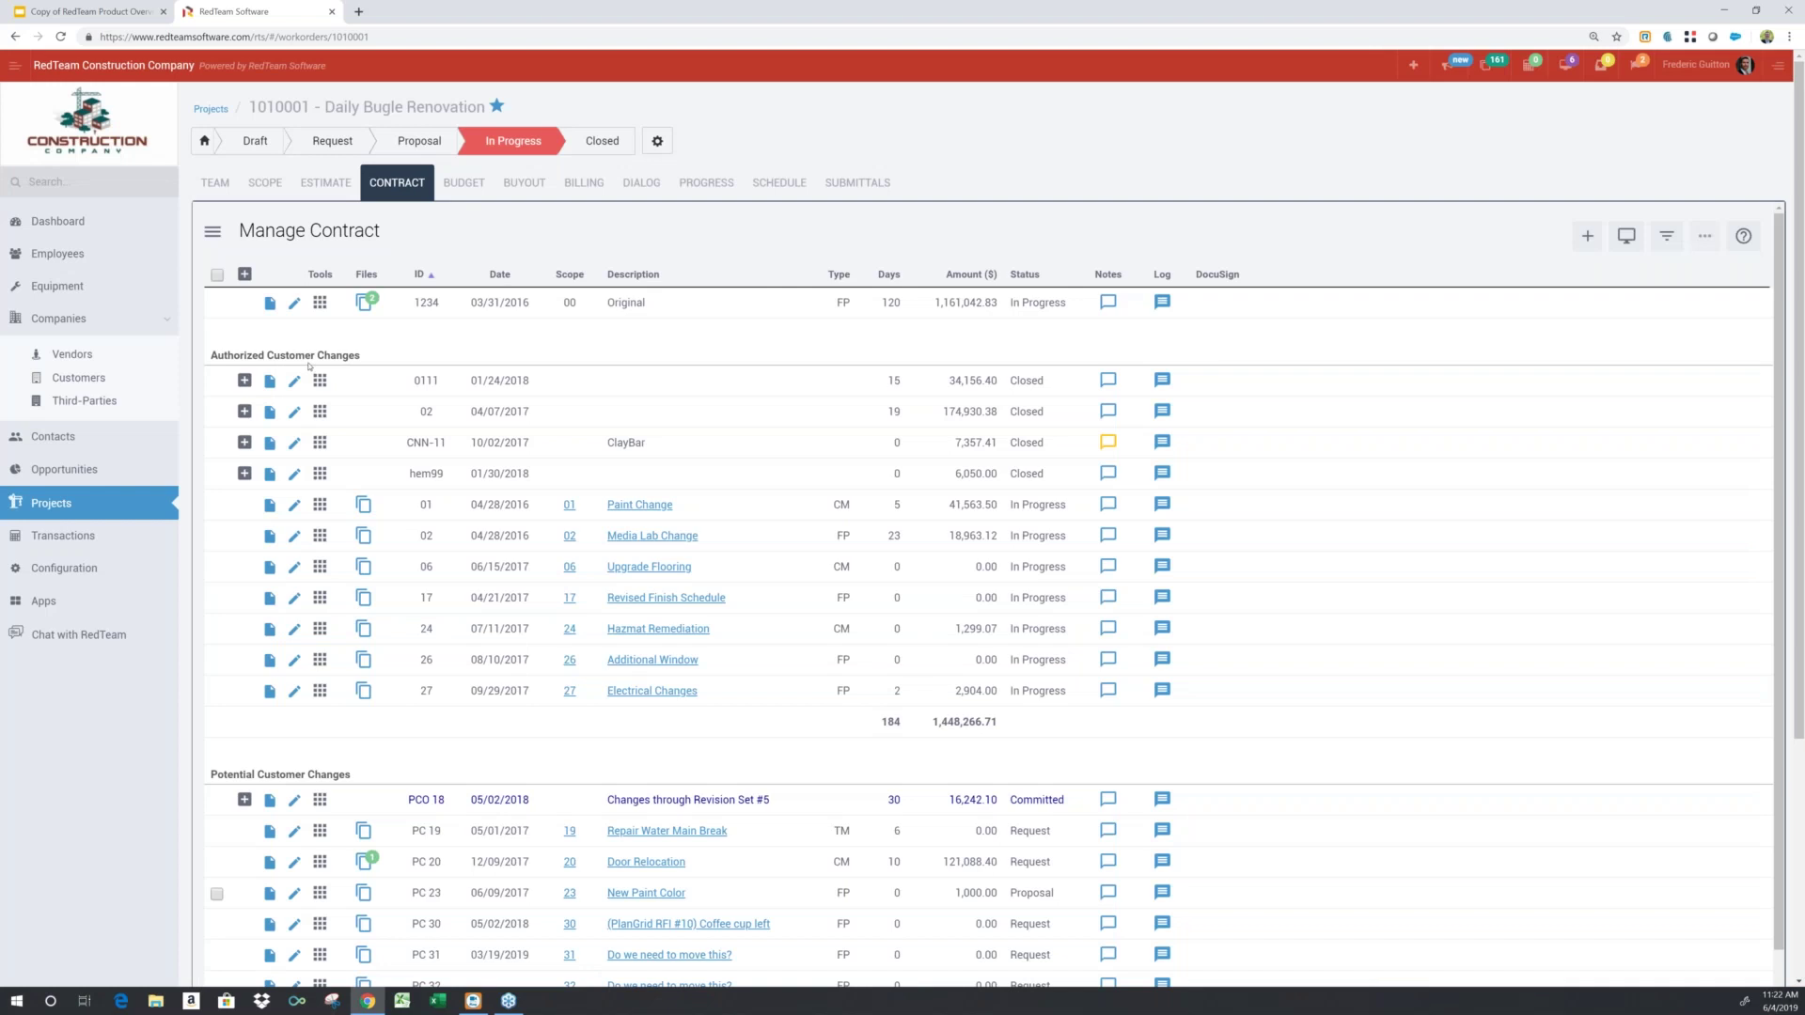
Expand the first authorized customer change, view its change order document, and return to the contract.
drag(310, 355, 224, 355)
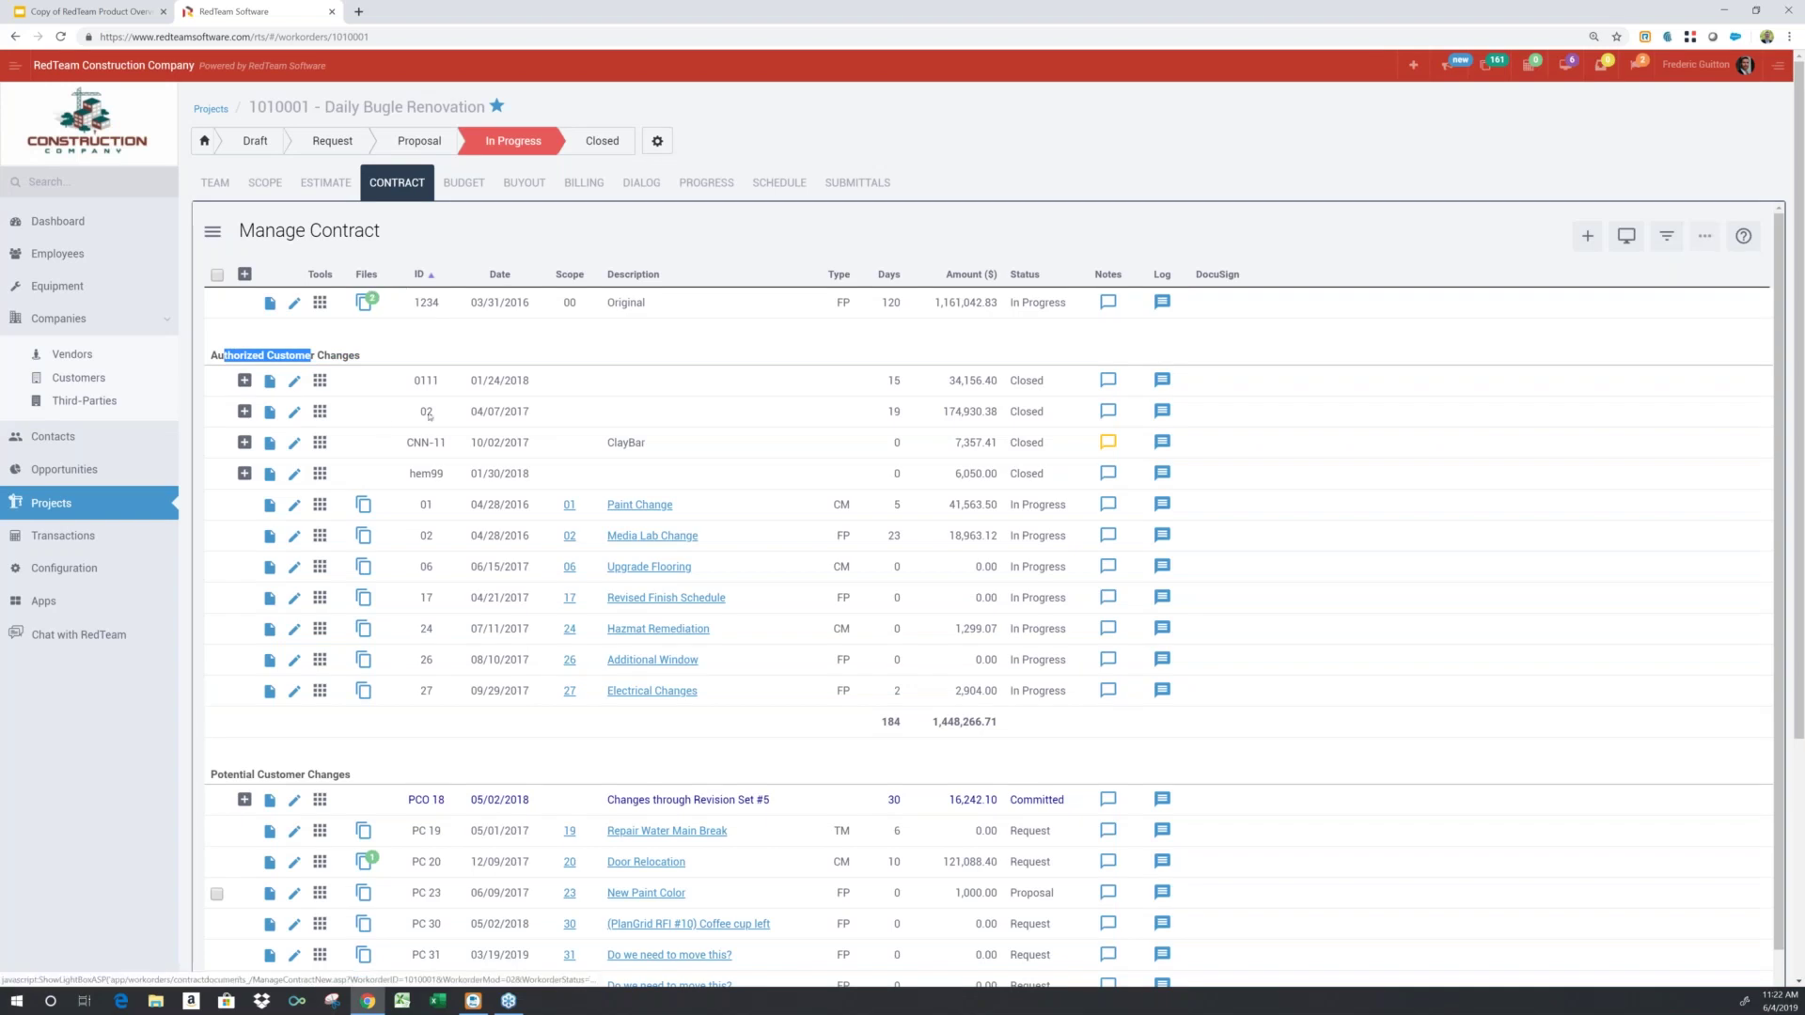
click(244, 381)
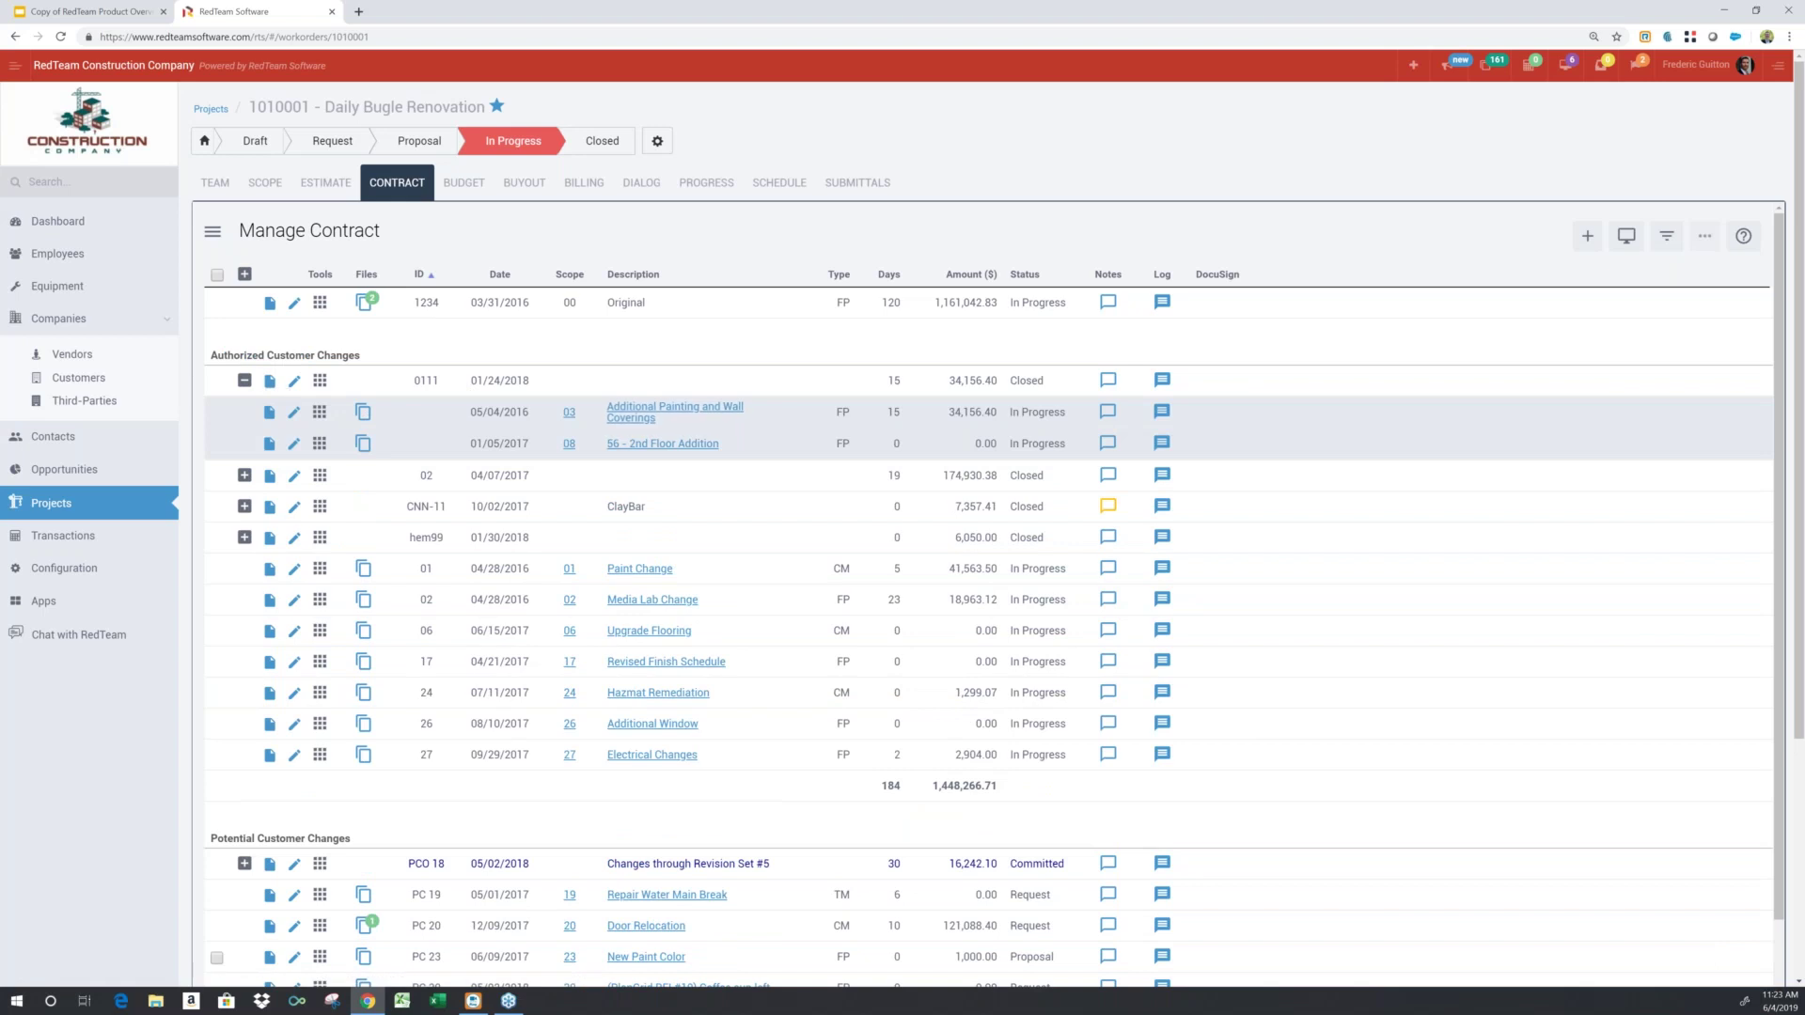
click(272, 385)
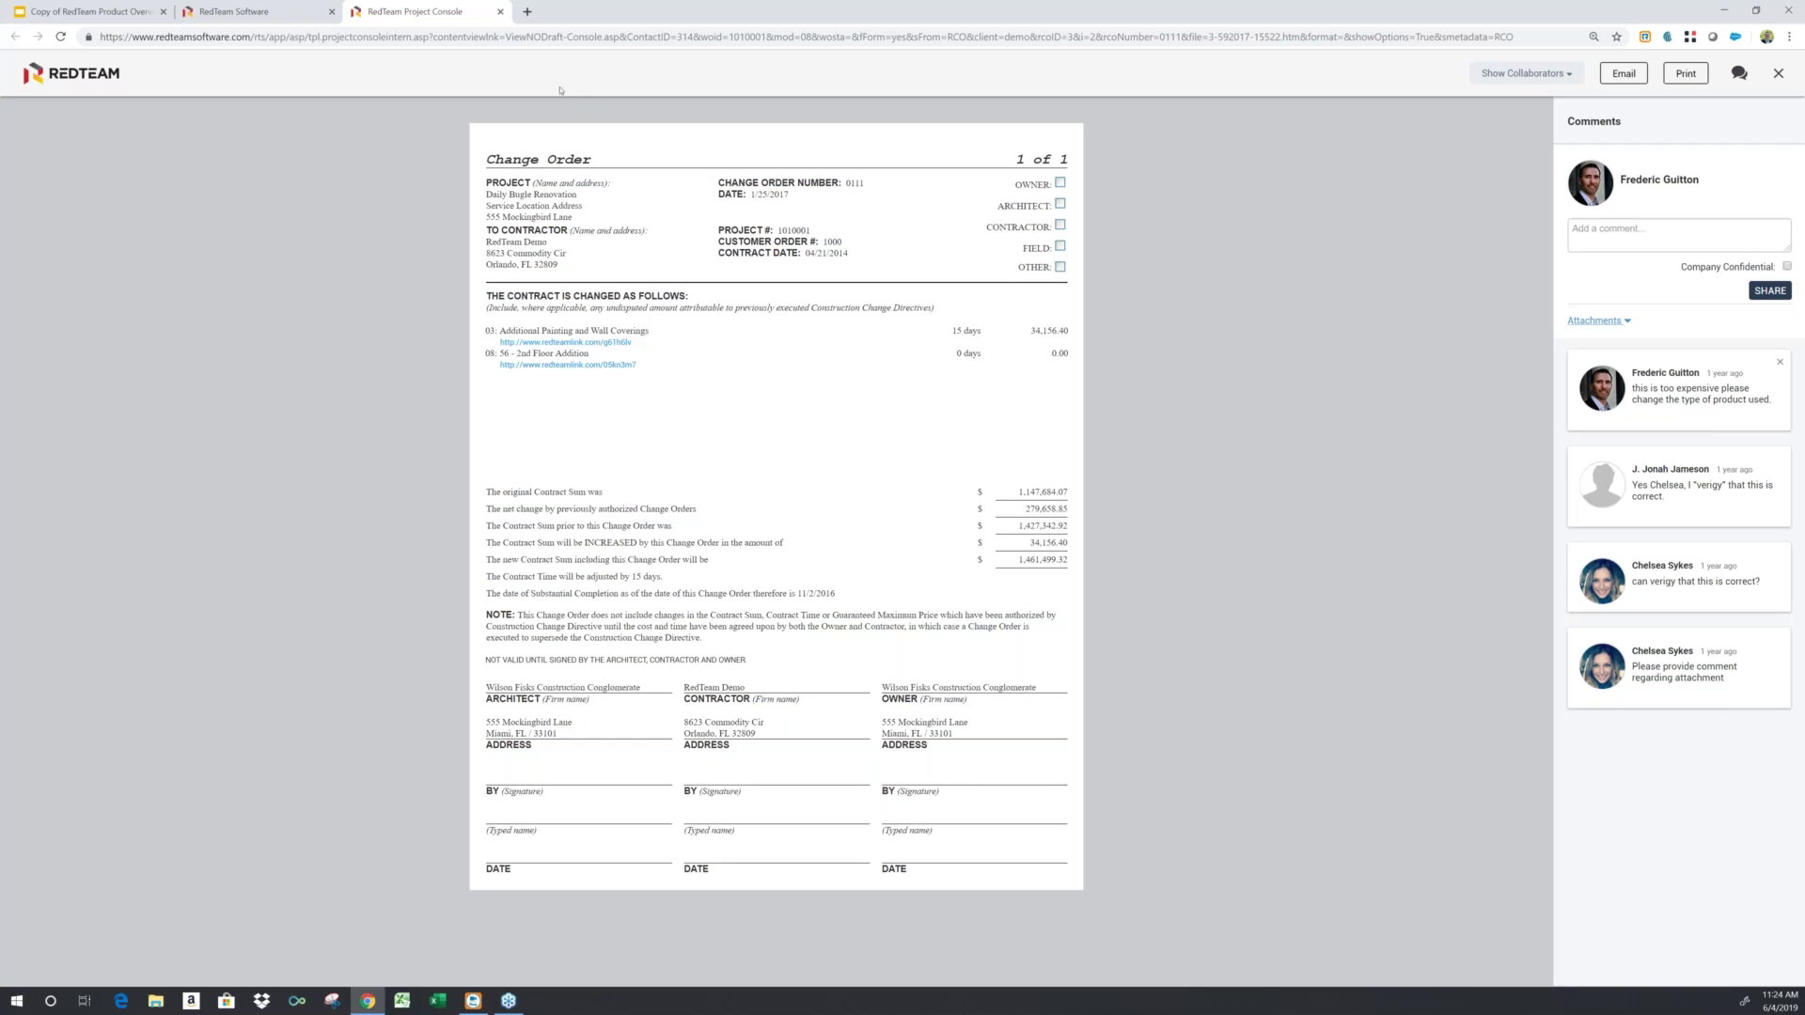
click(282, 13)
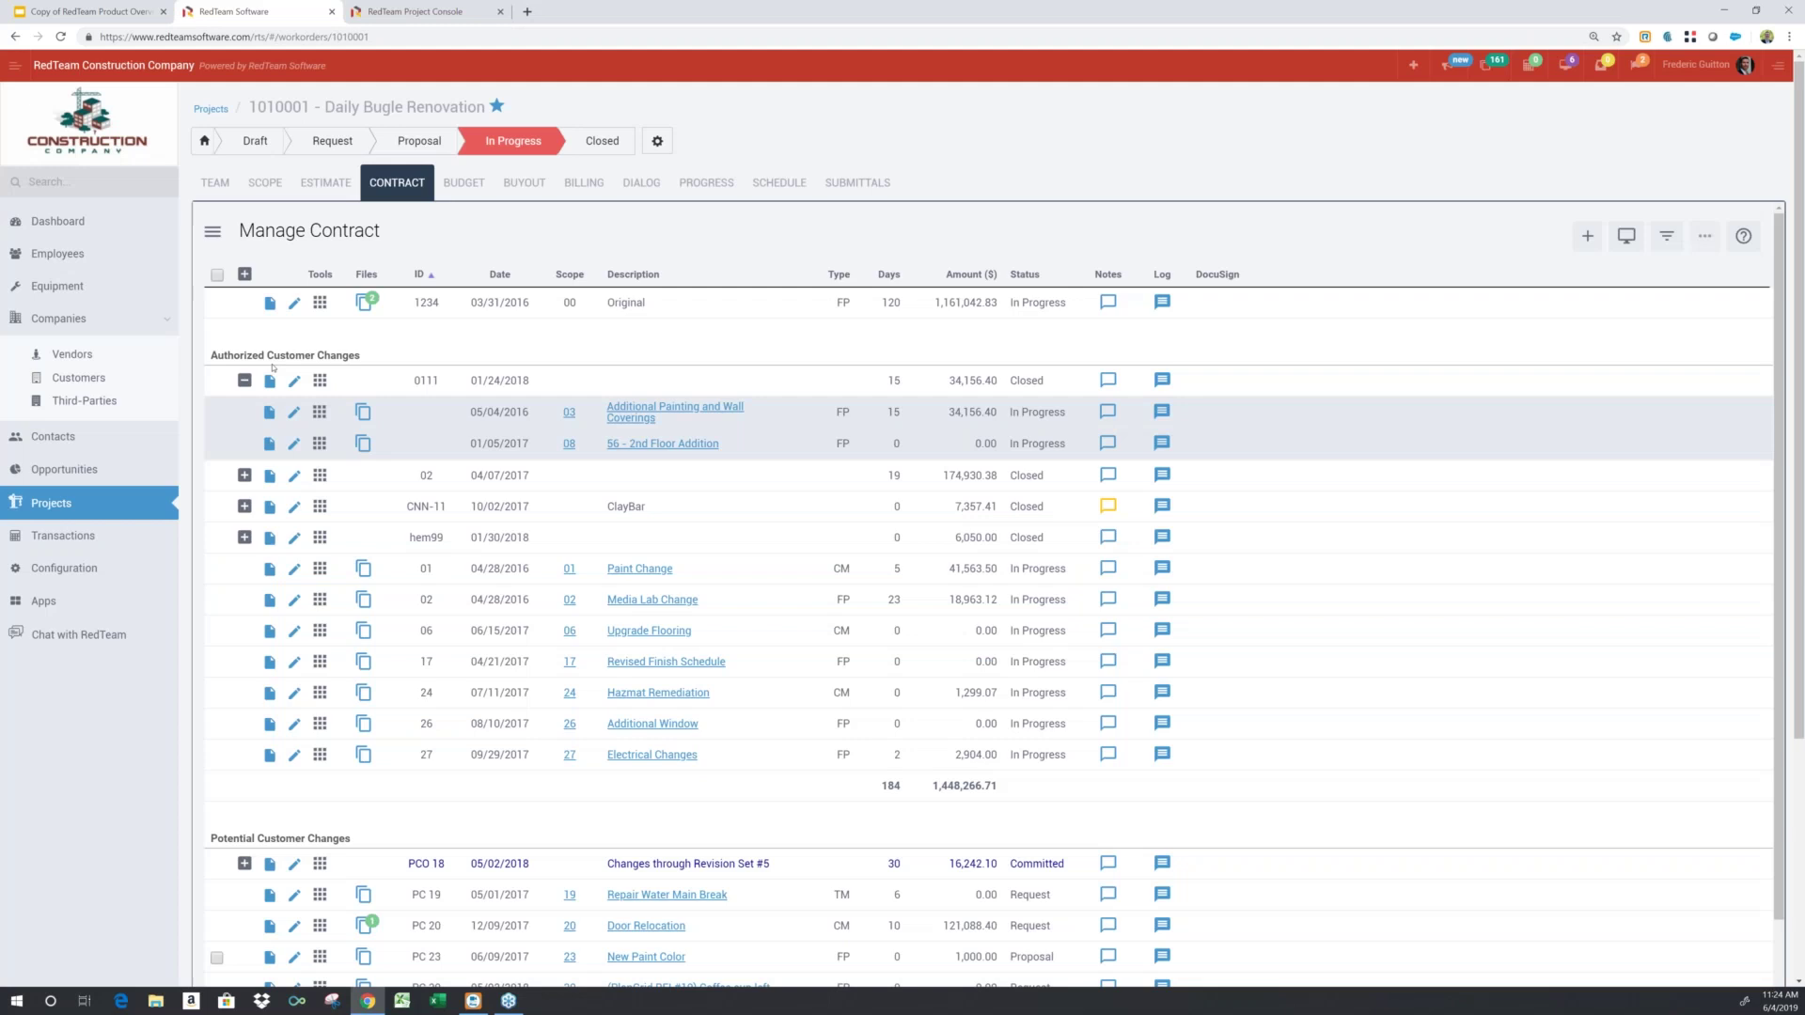
Review the contract's authorized customer changes, their total amount and the list of potential customer changes.
drag(255, 356, 317, 355)
drag(879, 794, 997, 791)
scroll(851, 665, down, 3)
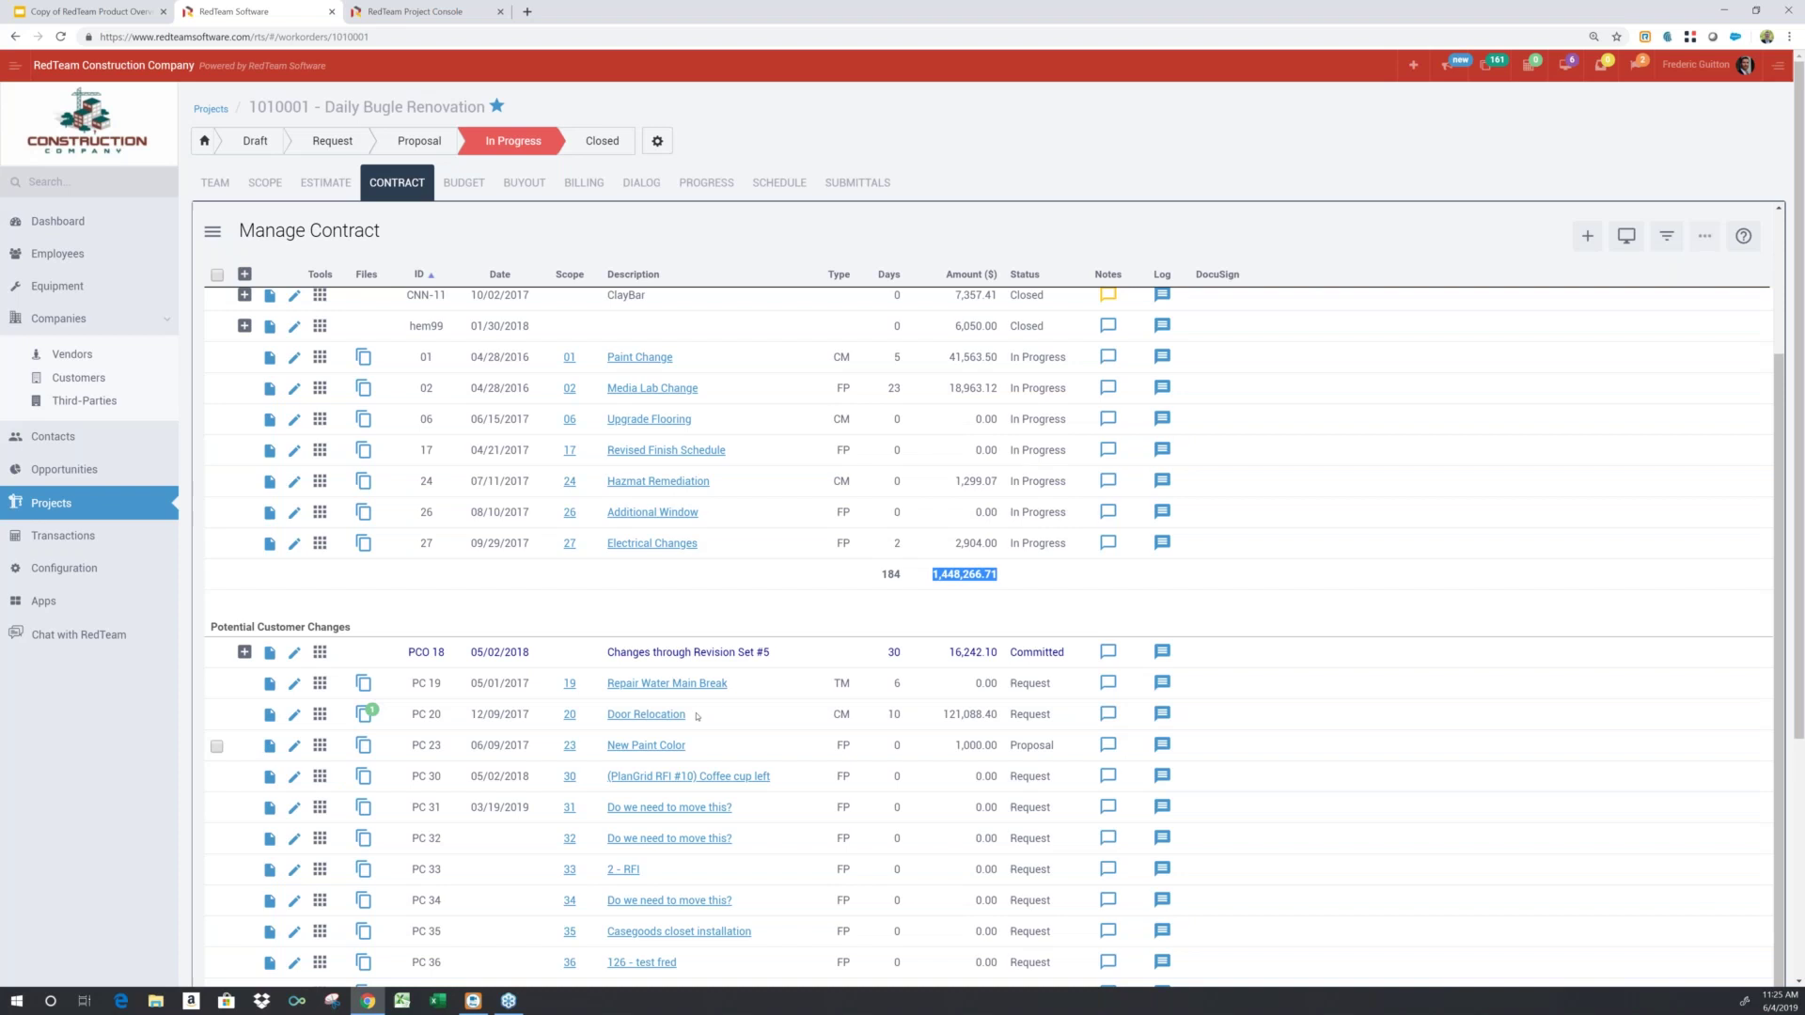
scroll(697, 716, down, 3)
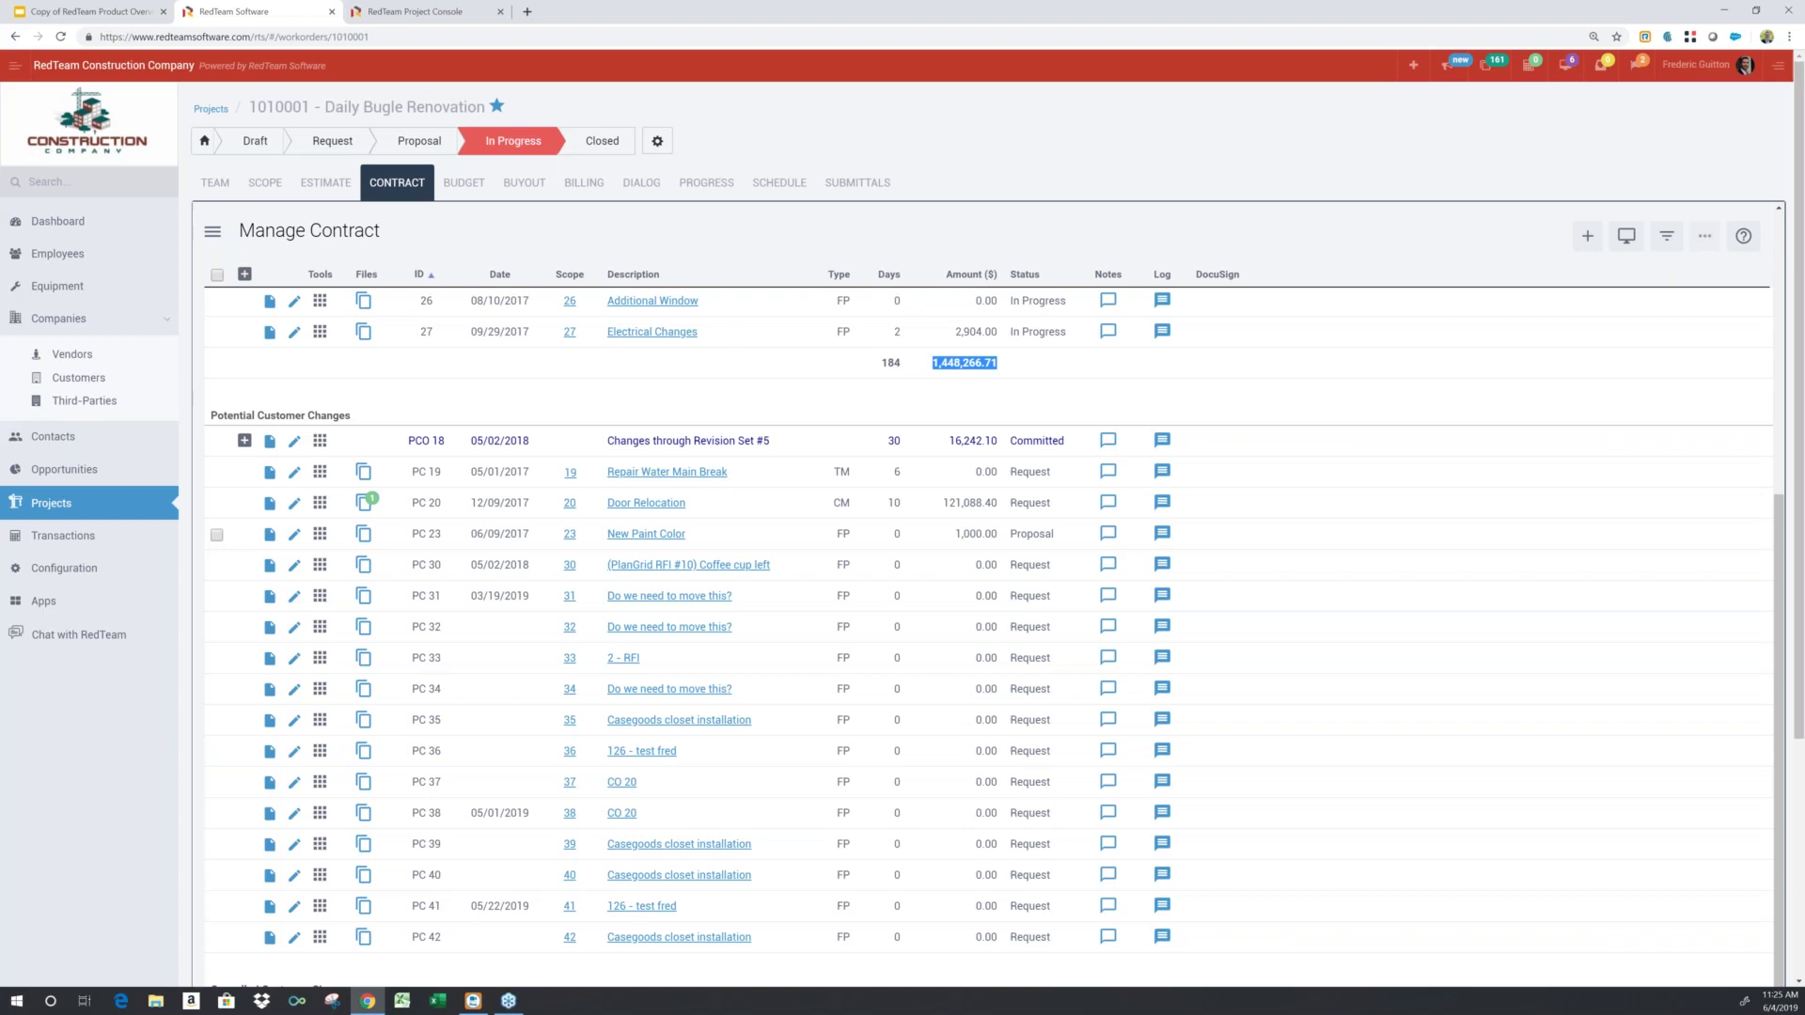
Open the Door Relocation potential change and review its scope, affected vendors, and plans and specs.
click(658, 505)
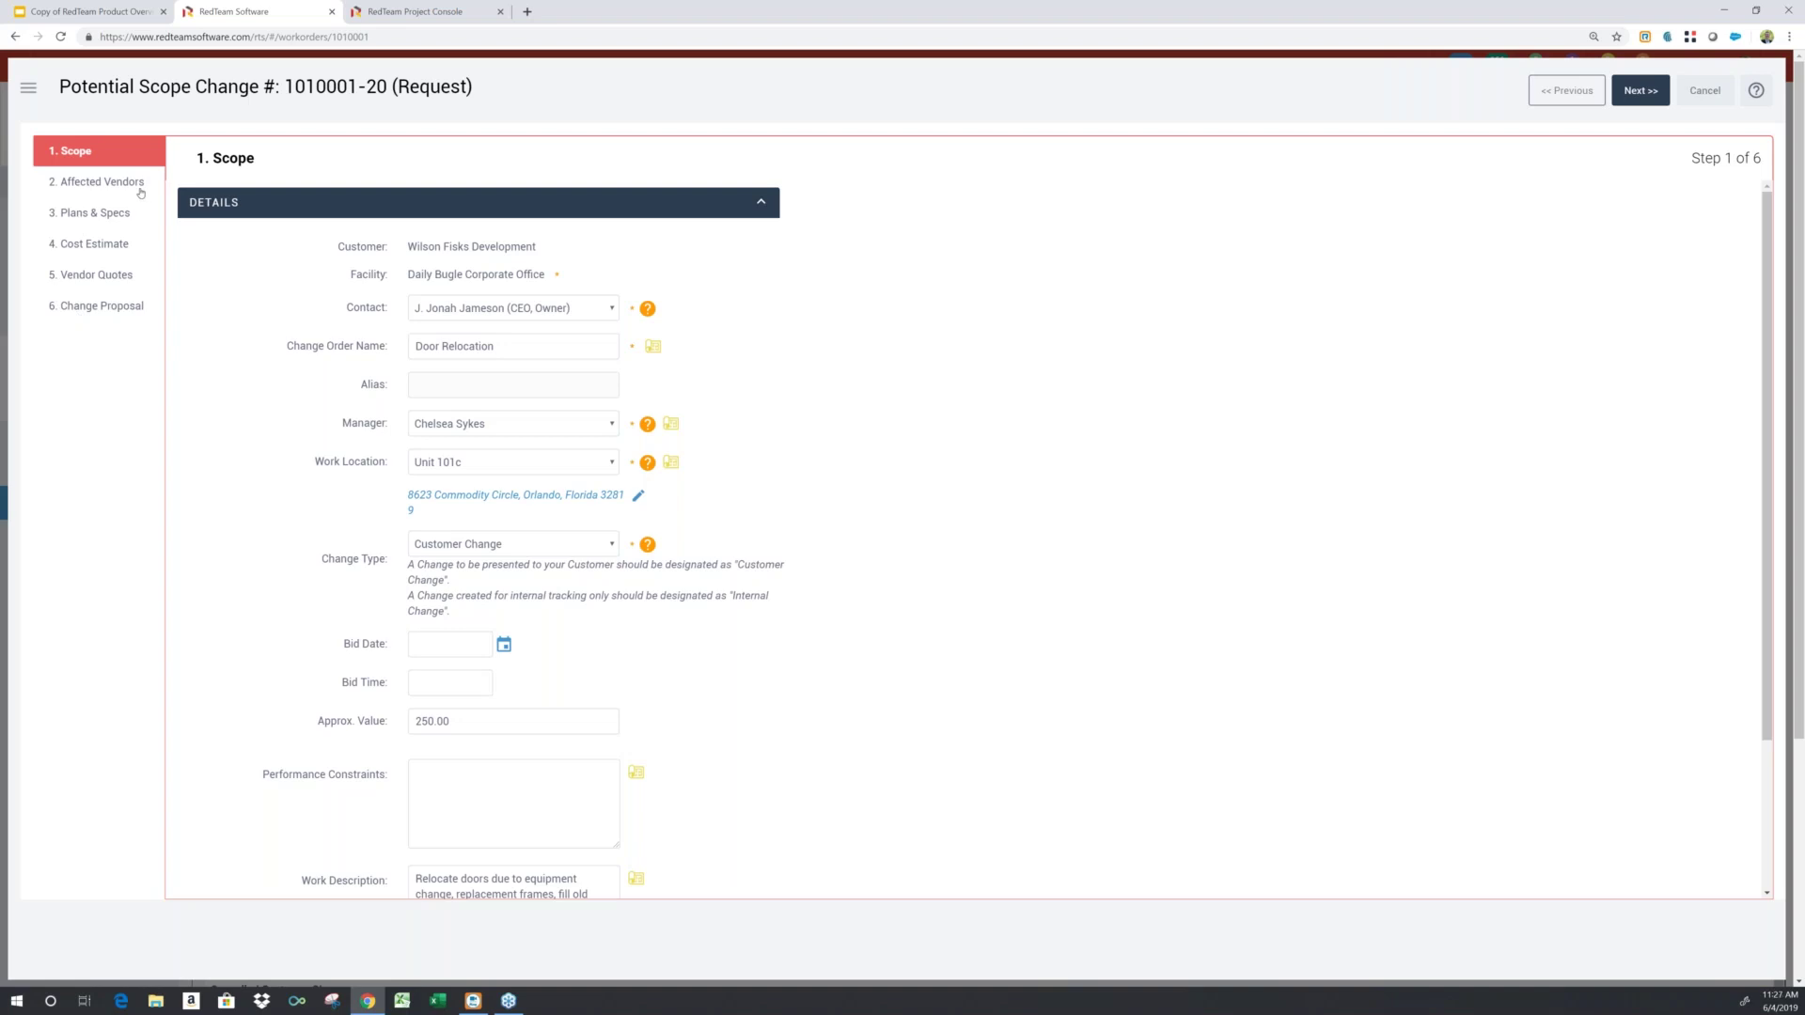
click(91, 181)
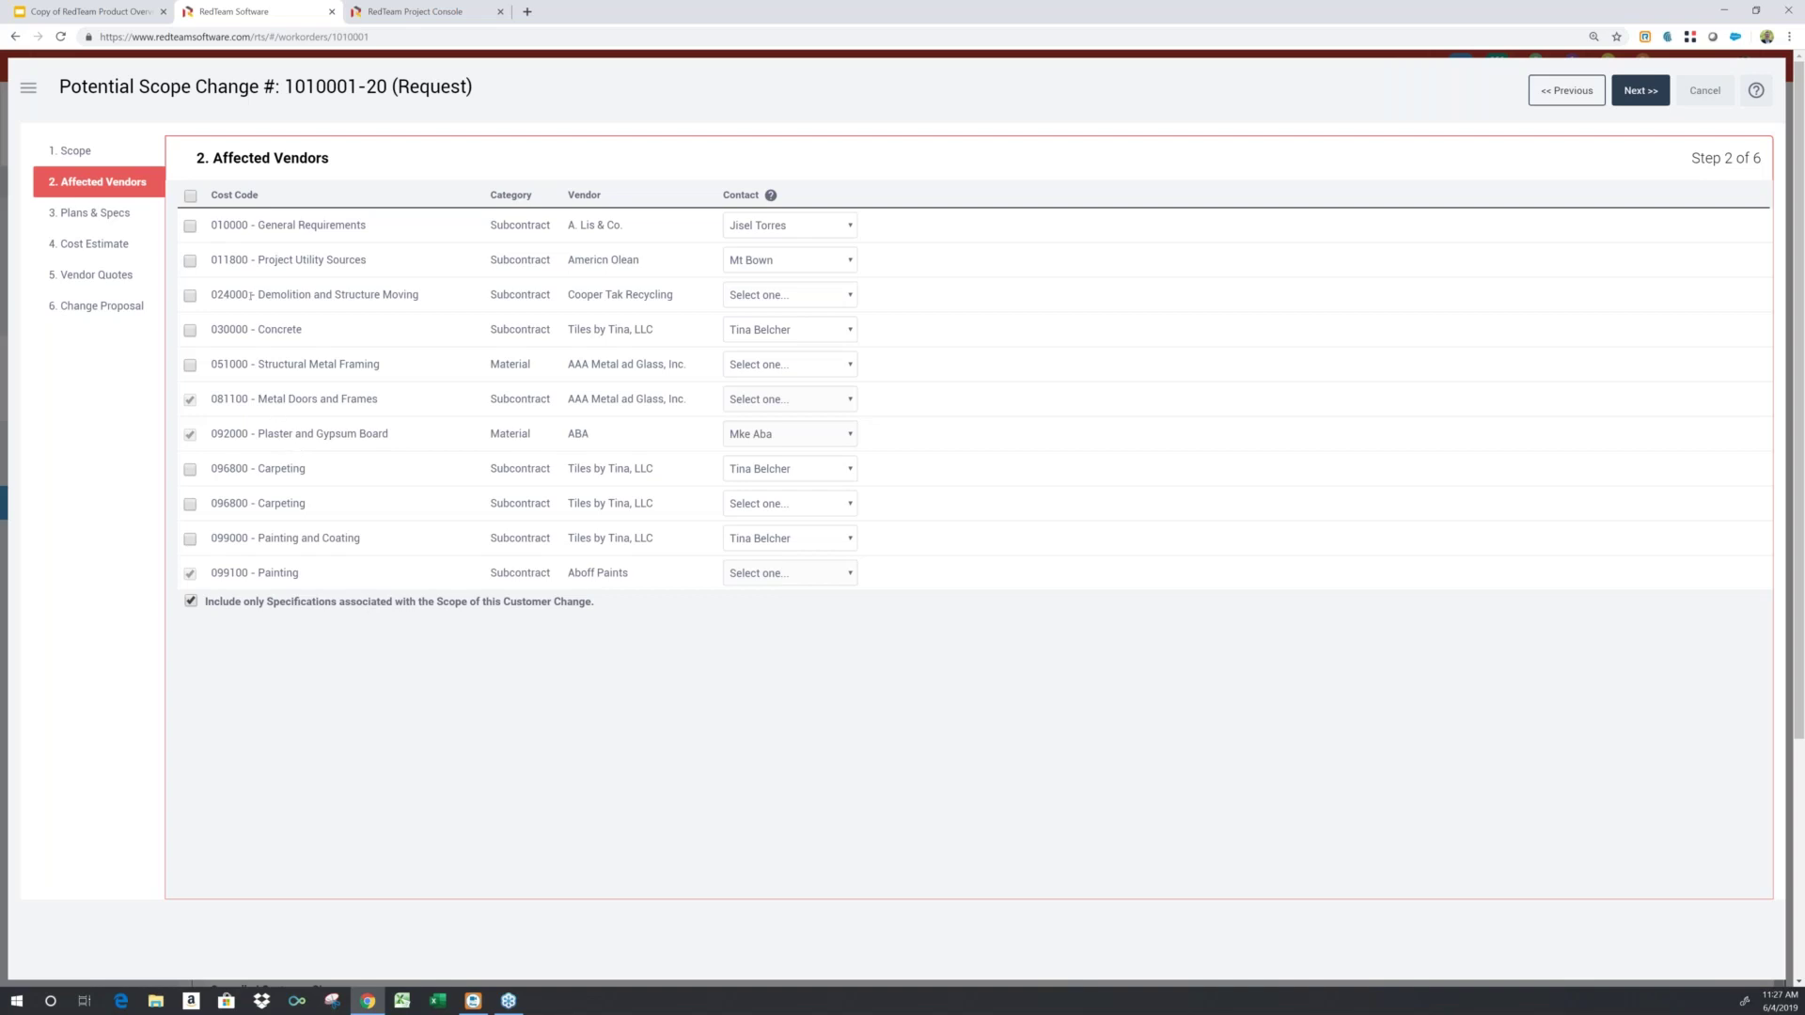
click(87, 213)
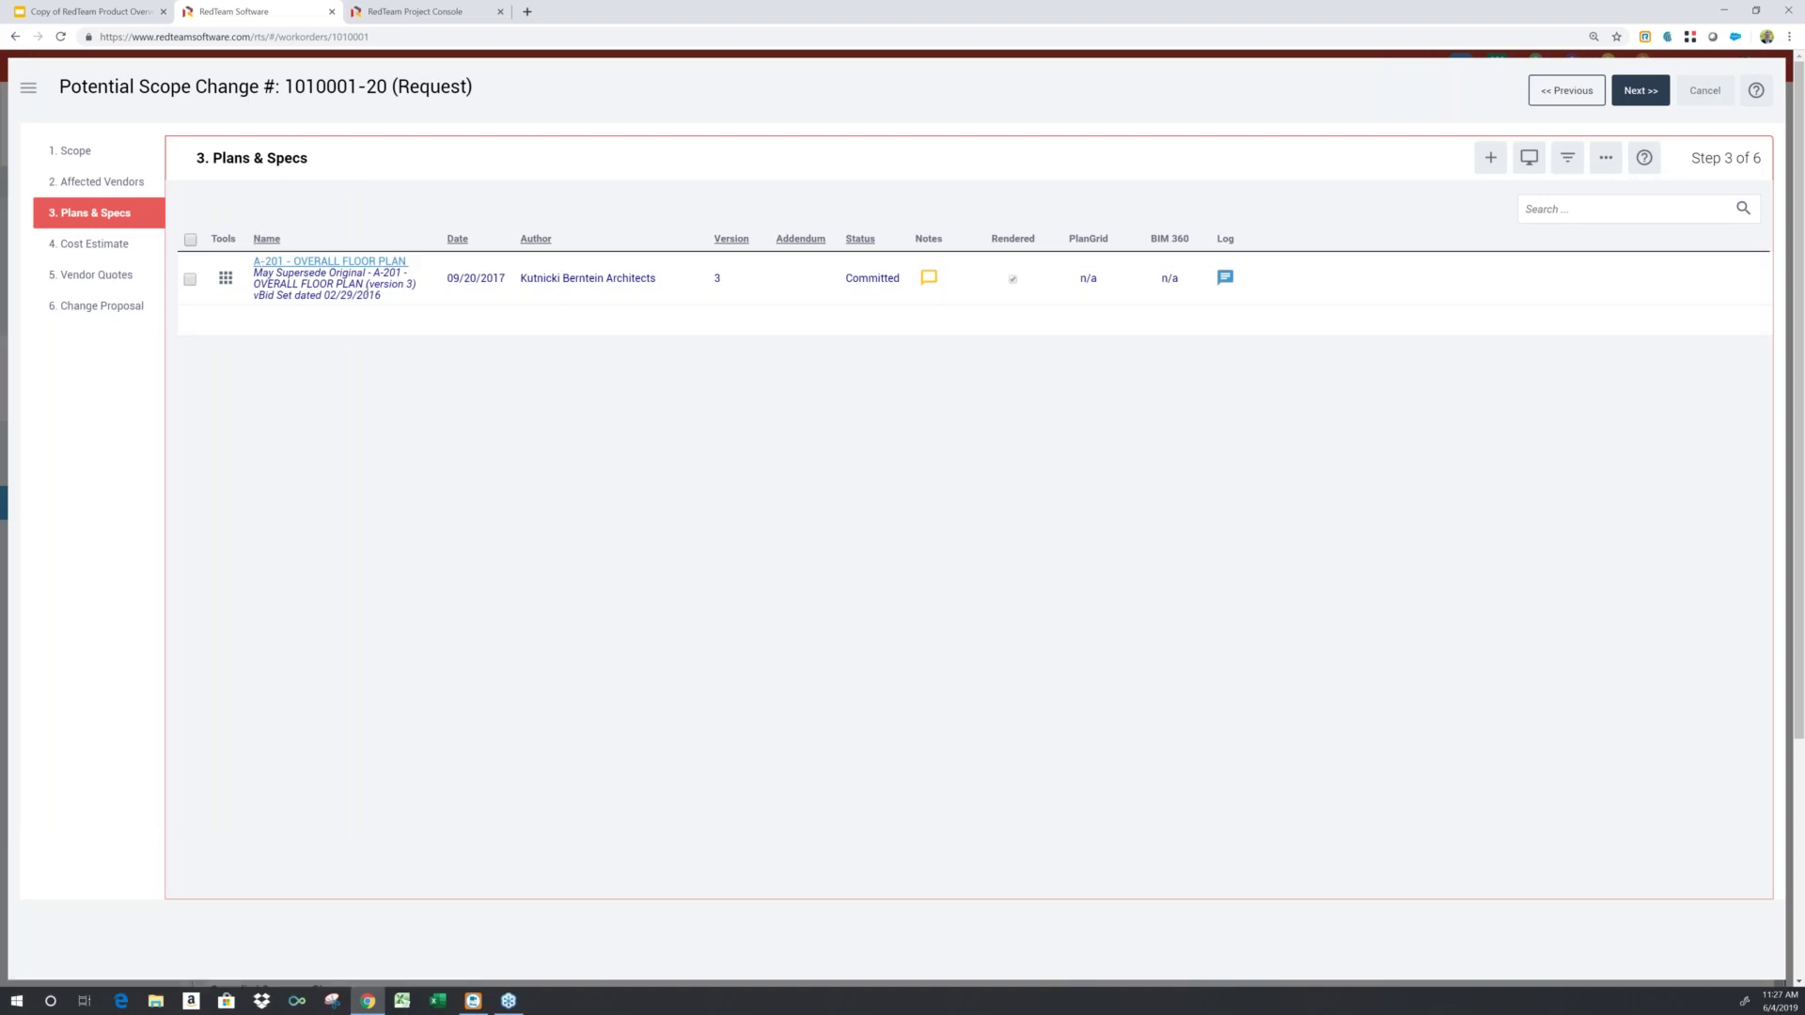
Show the change's vendor quotes and read through the Aboff Paints request for quote for Painting.
click(102, 277)
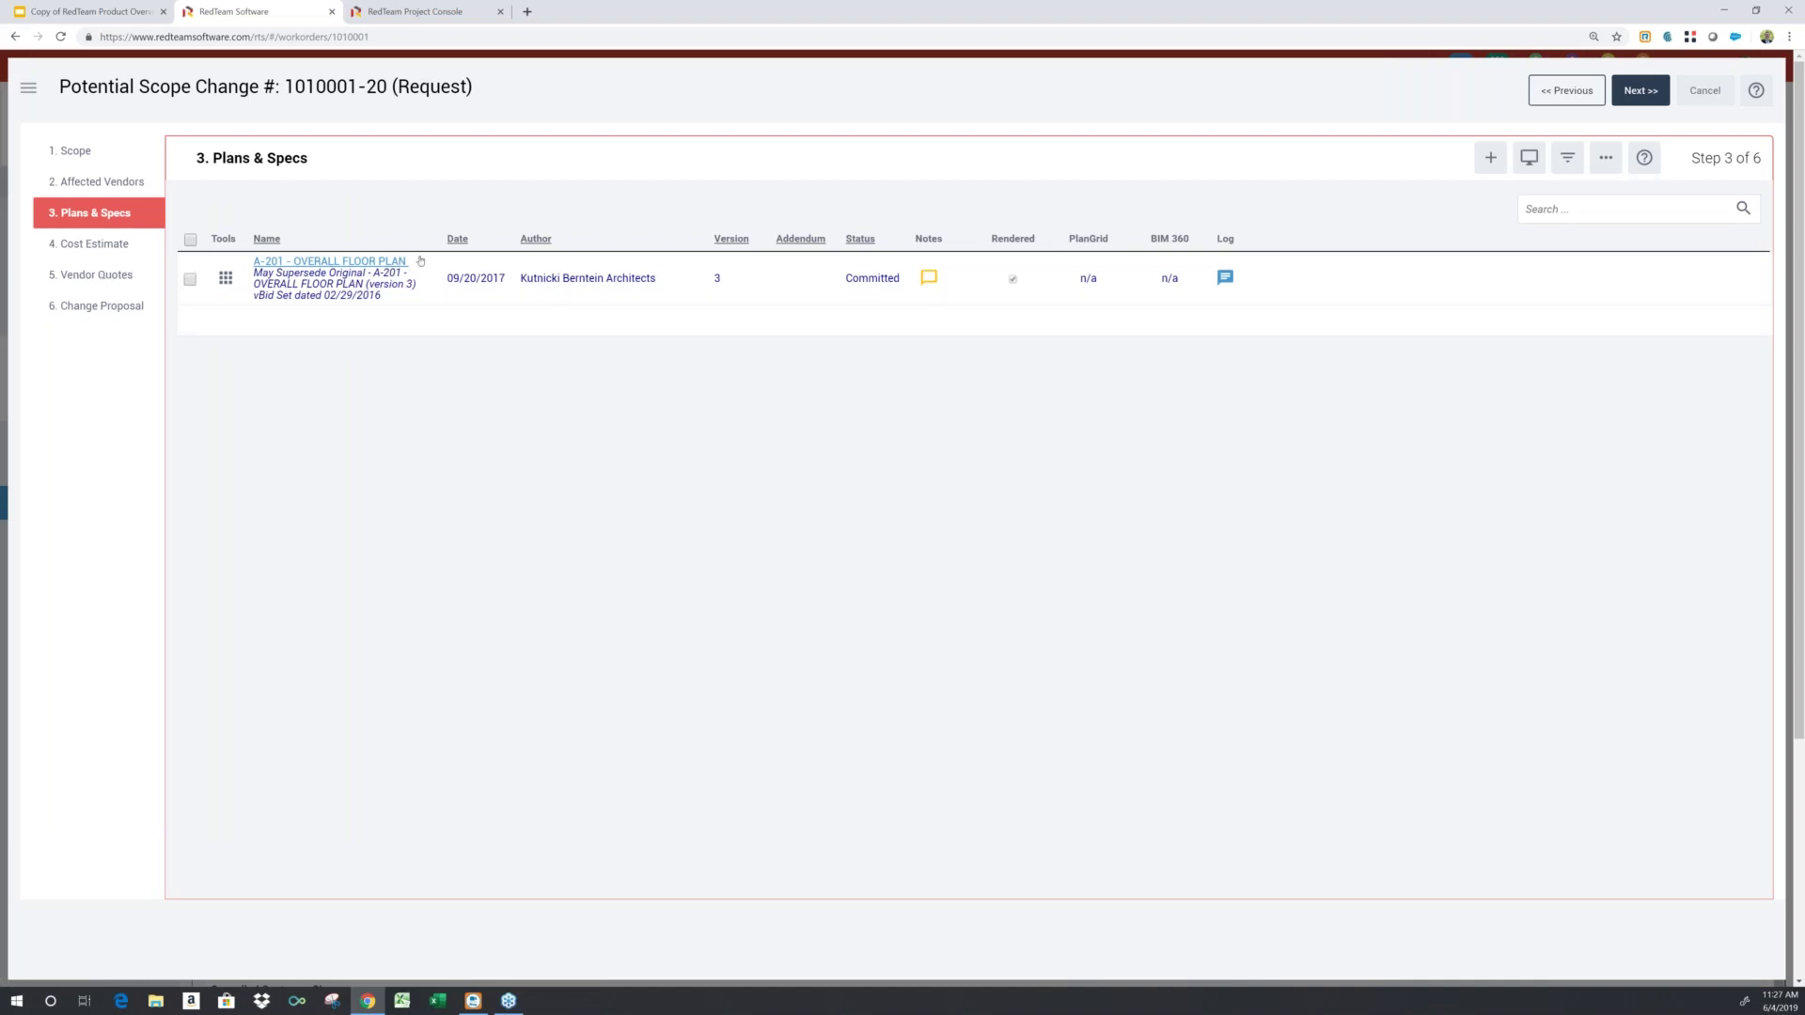
click(536, 246)
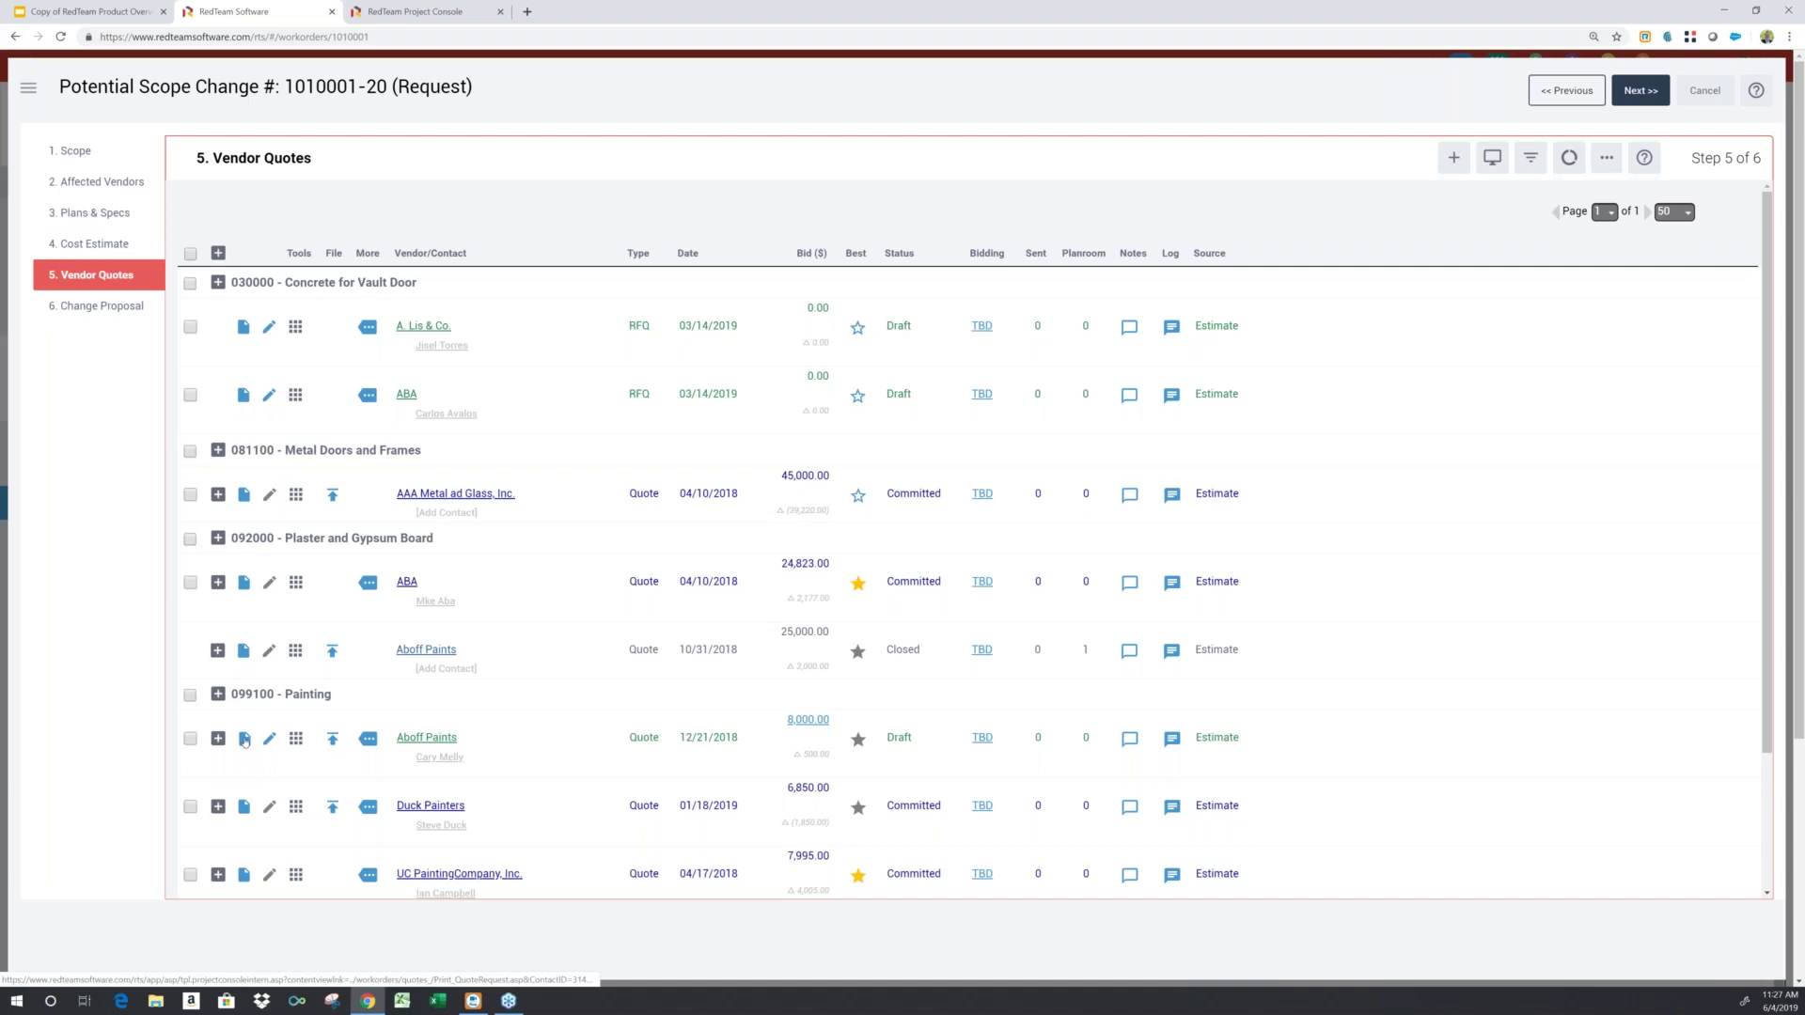
click(244, 738)
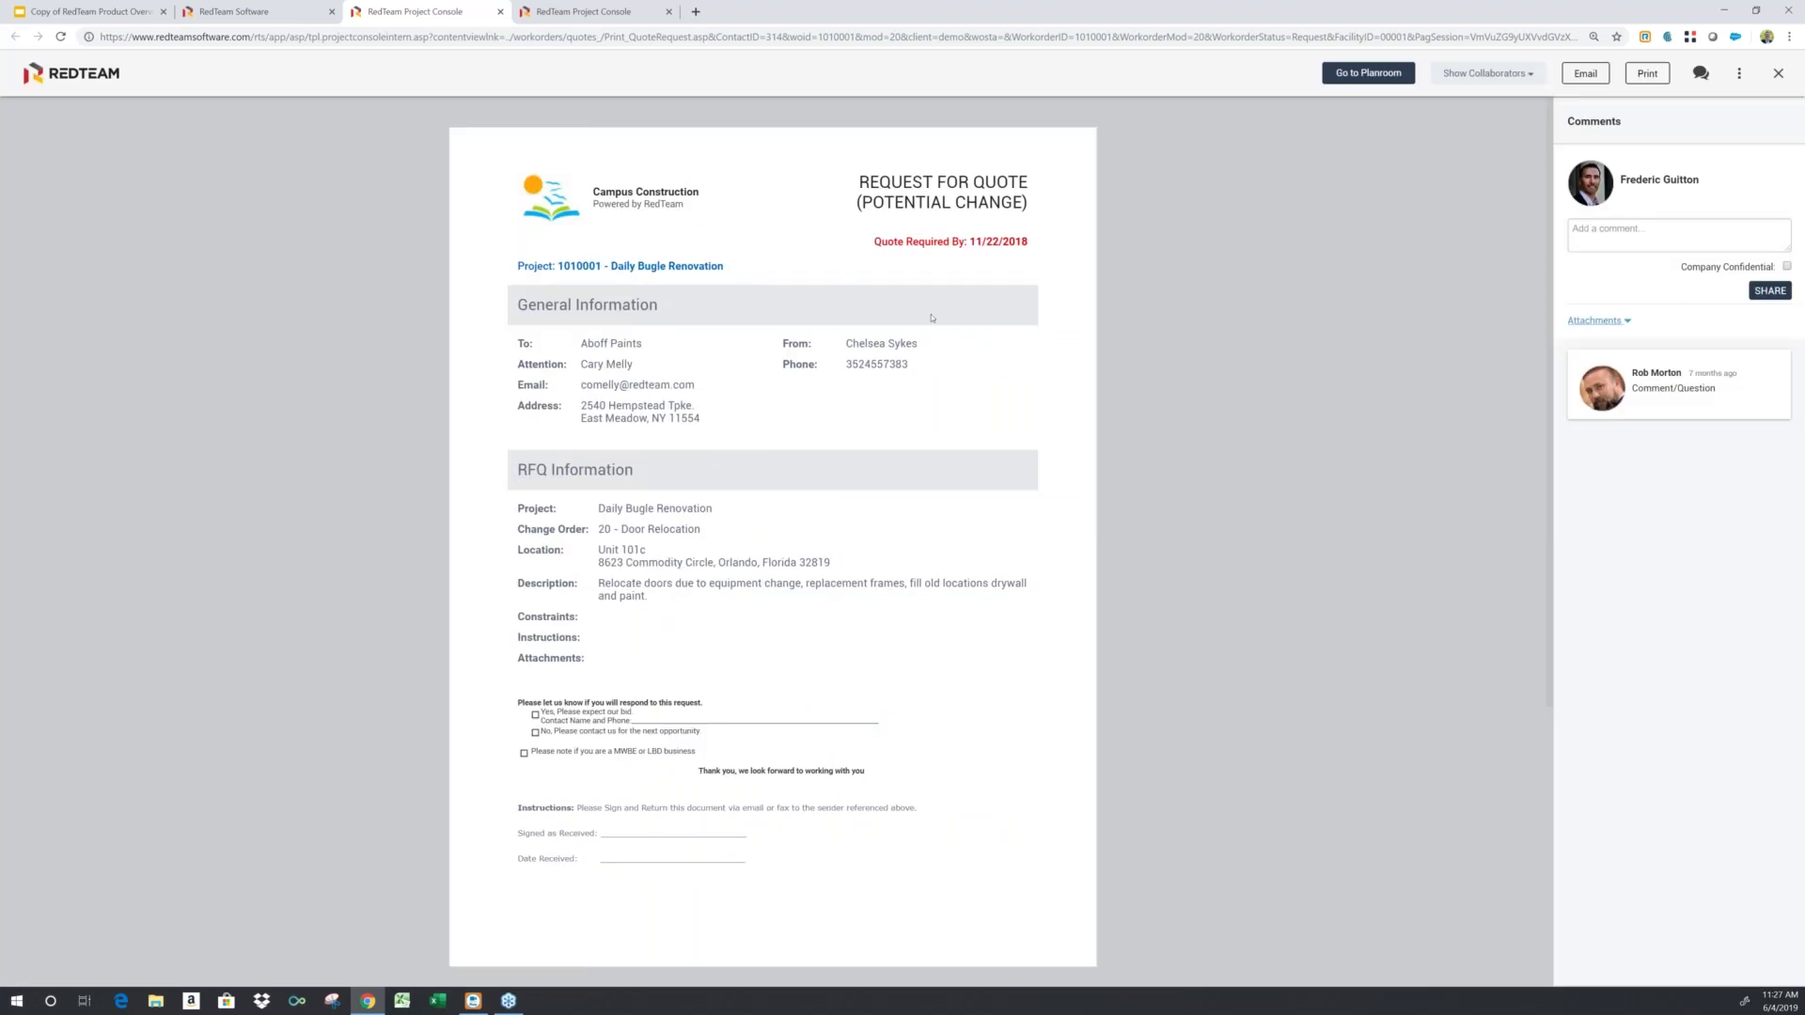
scroll(837, 423, down, 4)
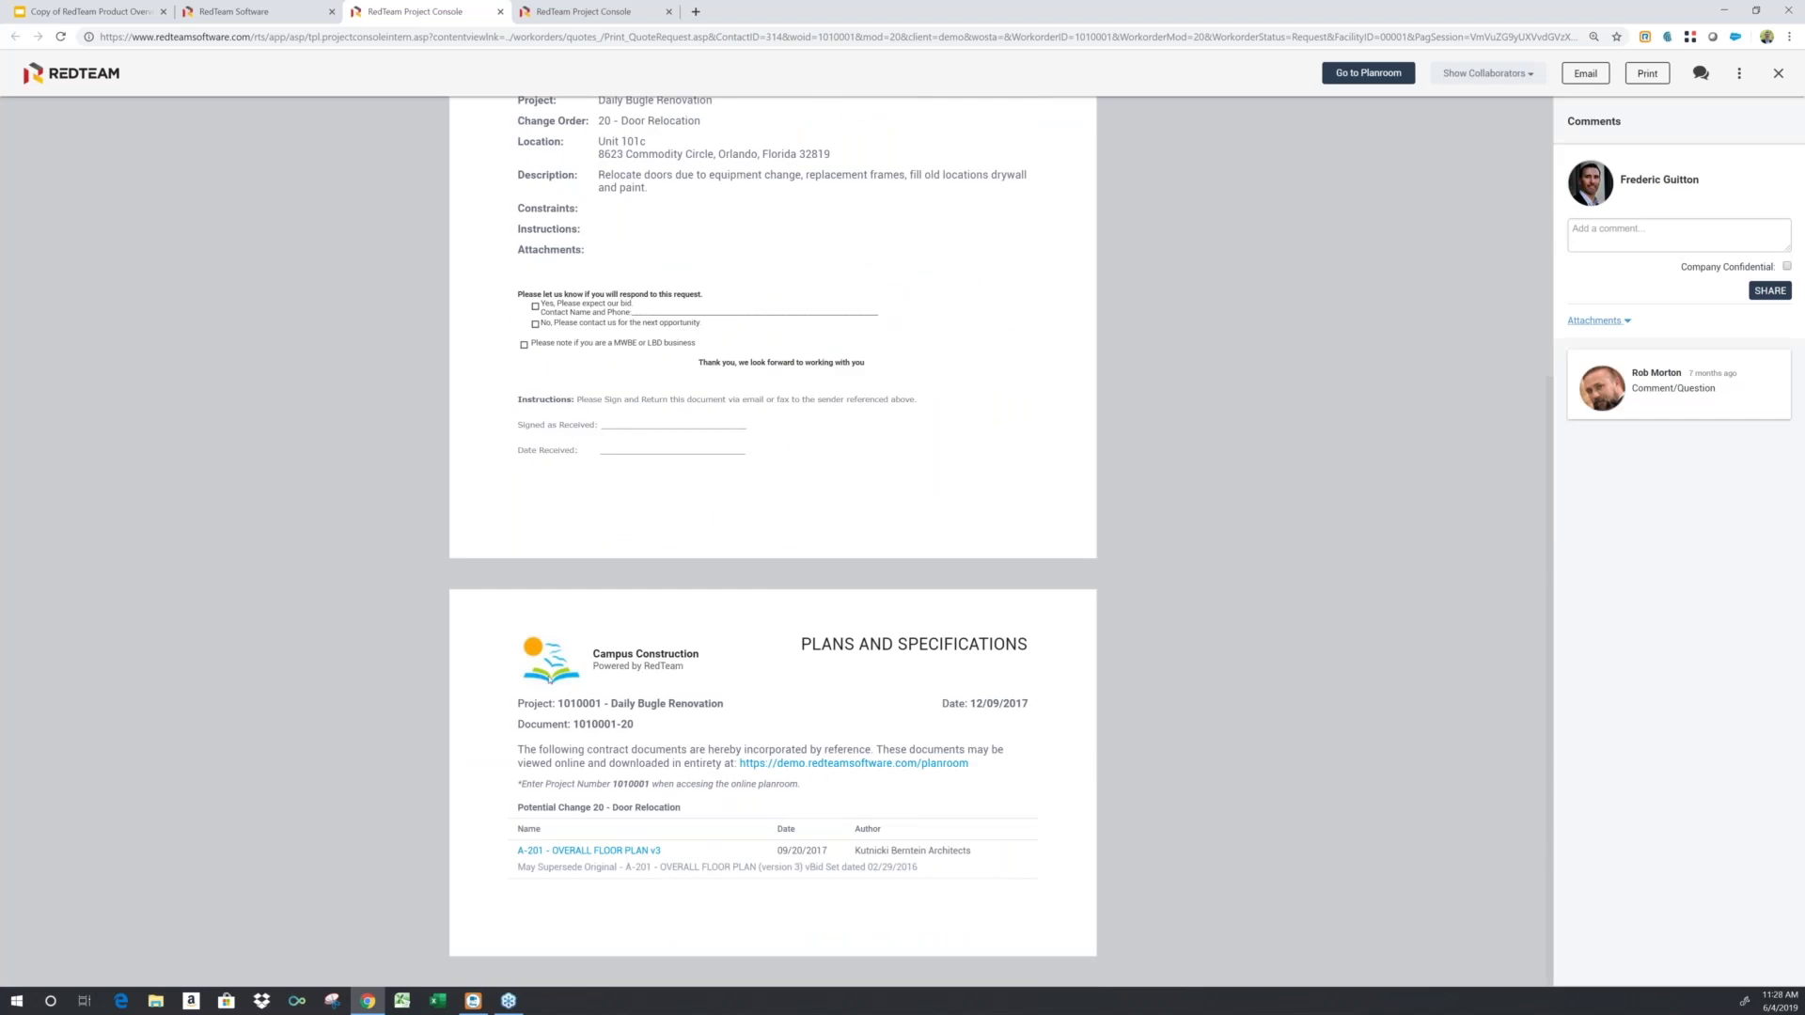
scroll(961, 662, up, 4)
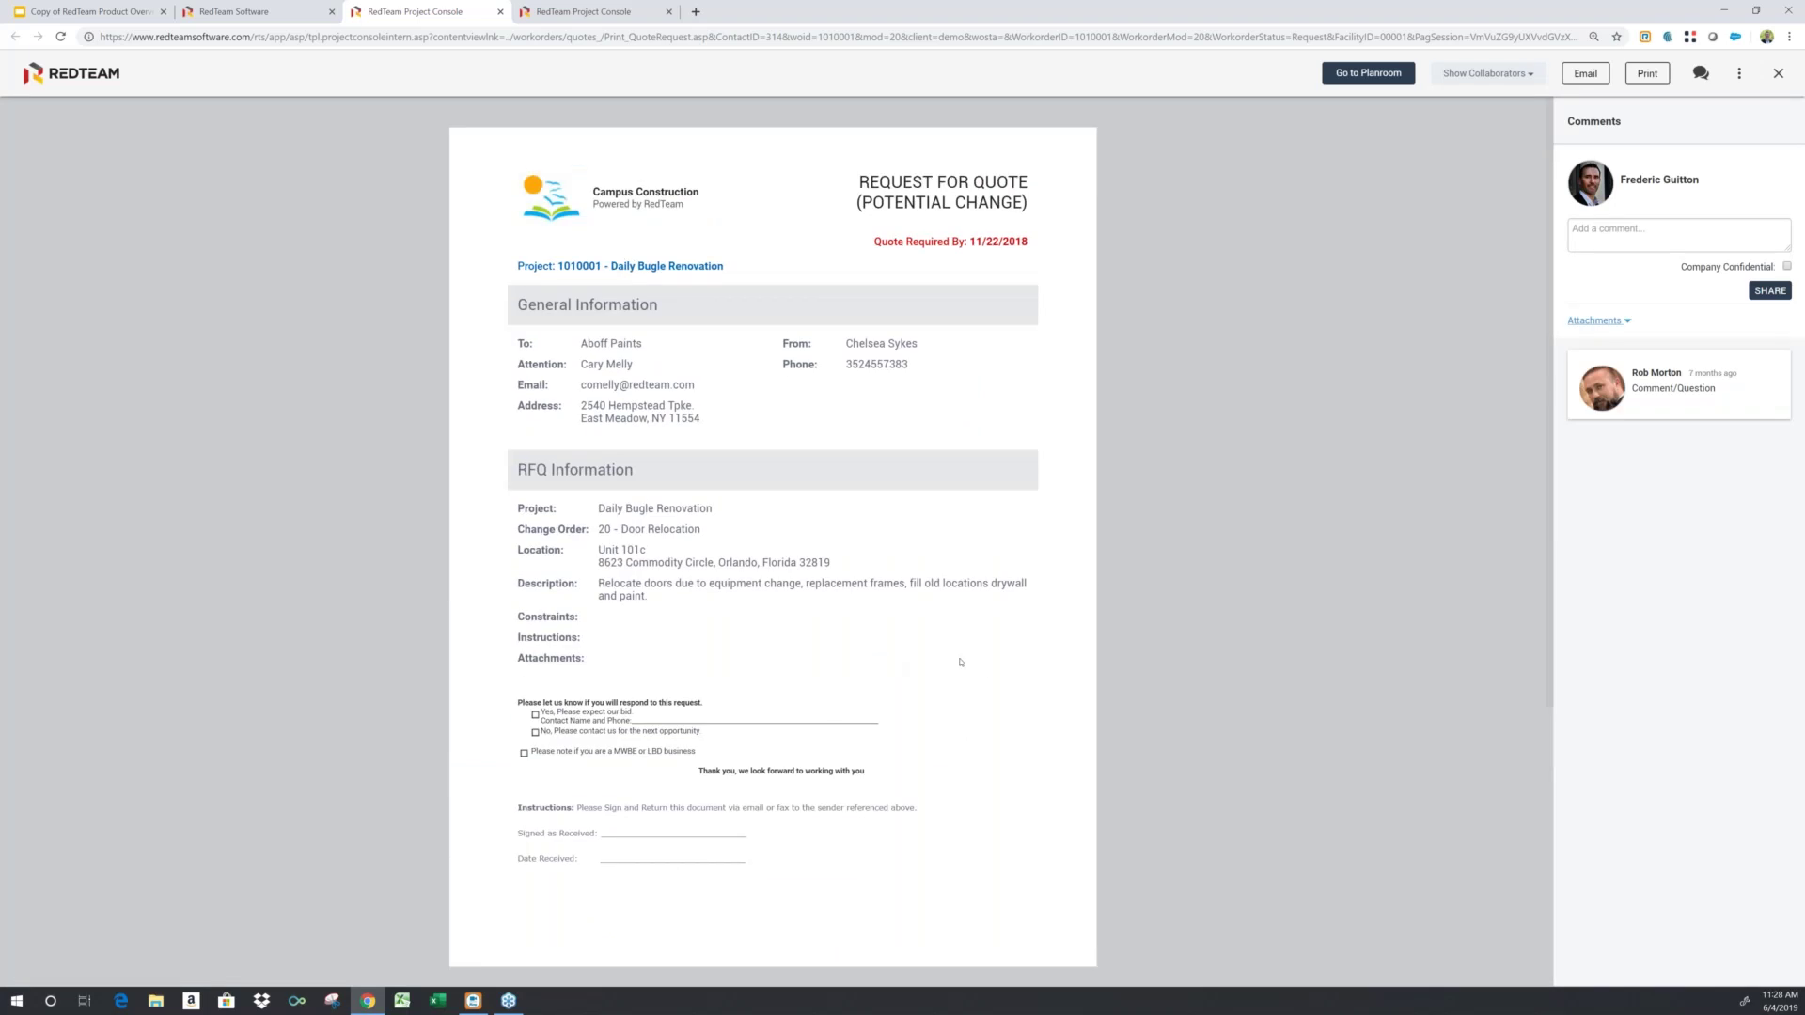
Return to the vendor quotes after rechecking the request document, and compare the quotes submitted for Painting.
click(305, 6)
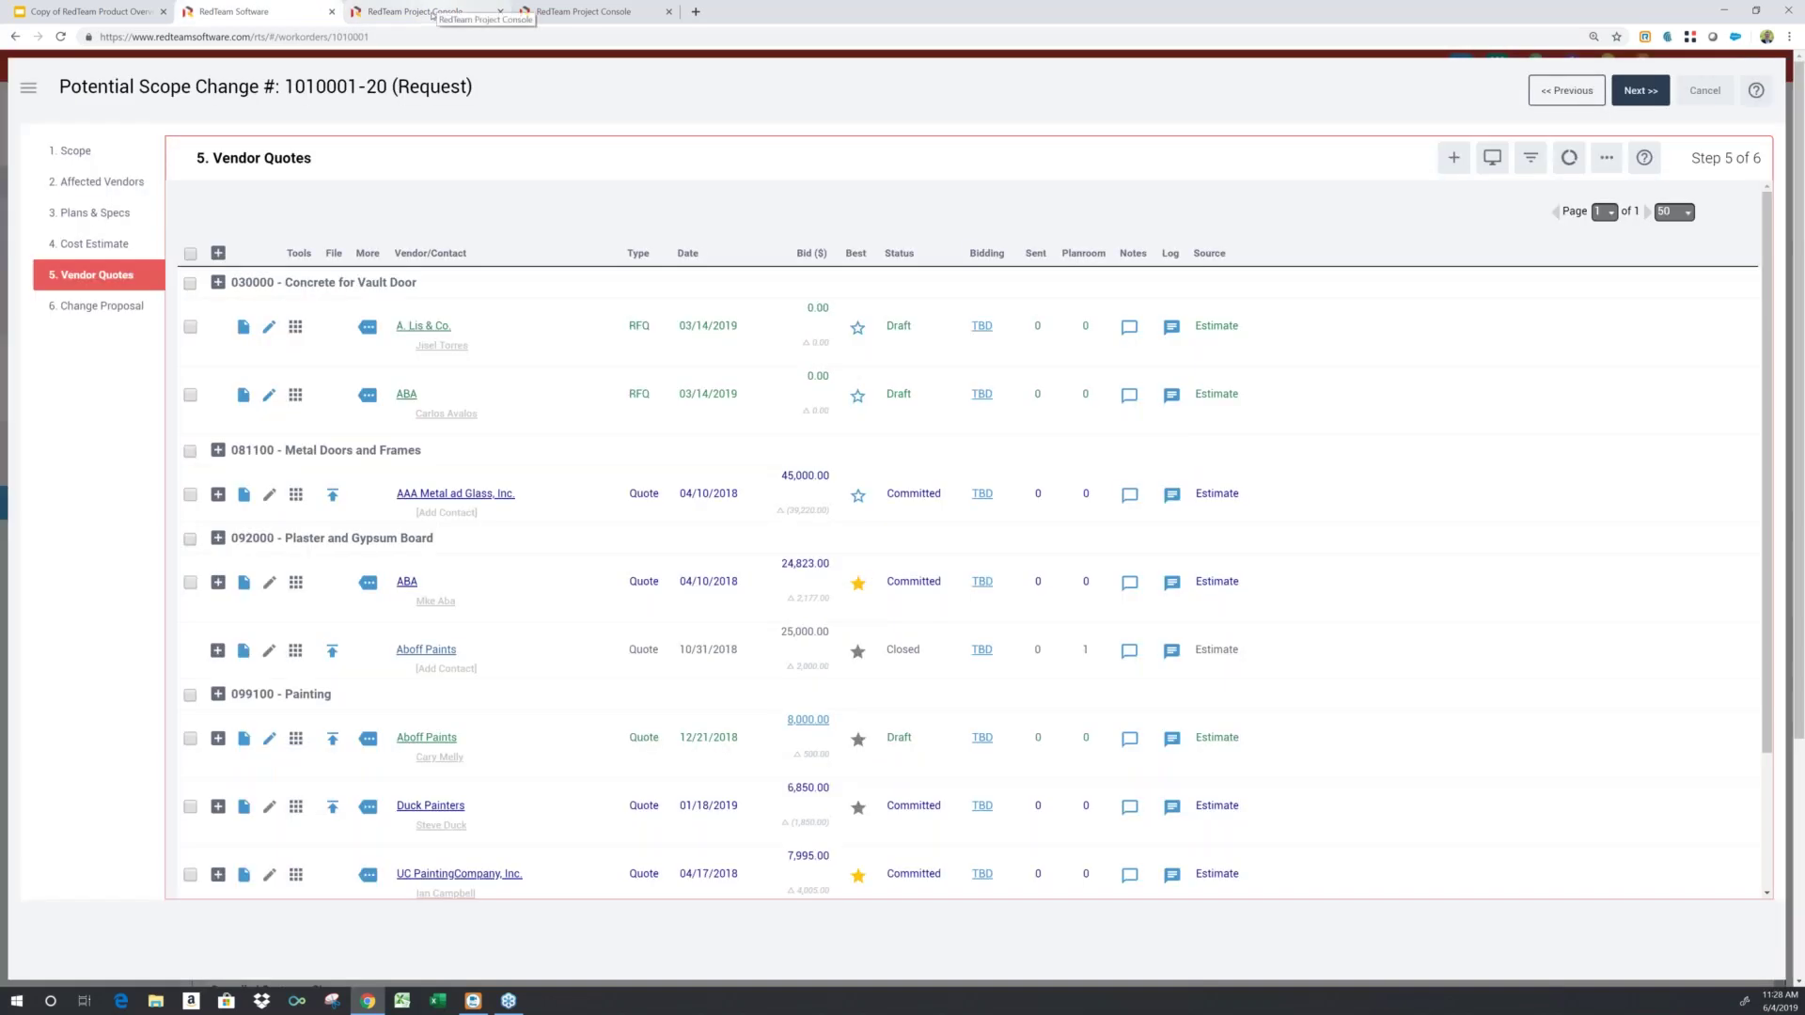
click(432, 16)
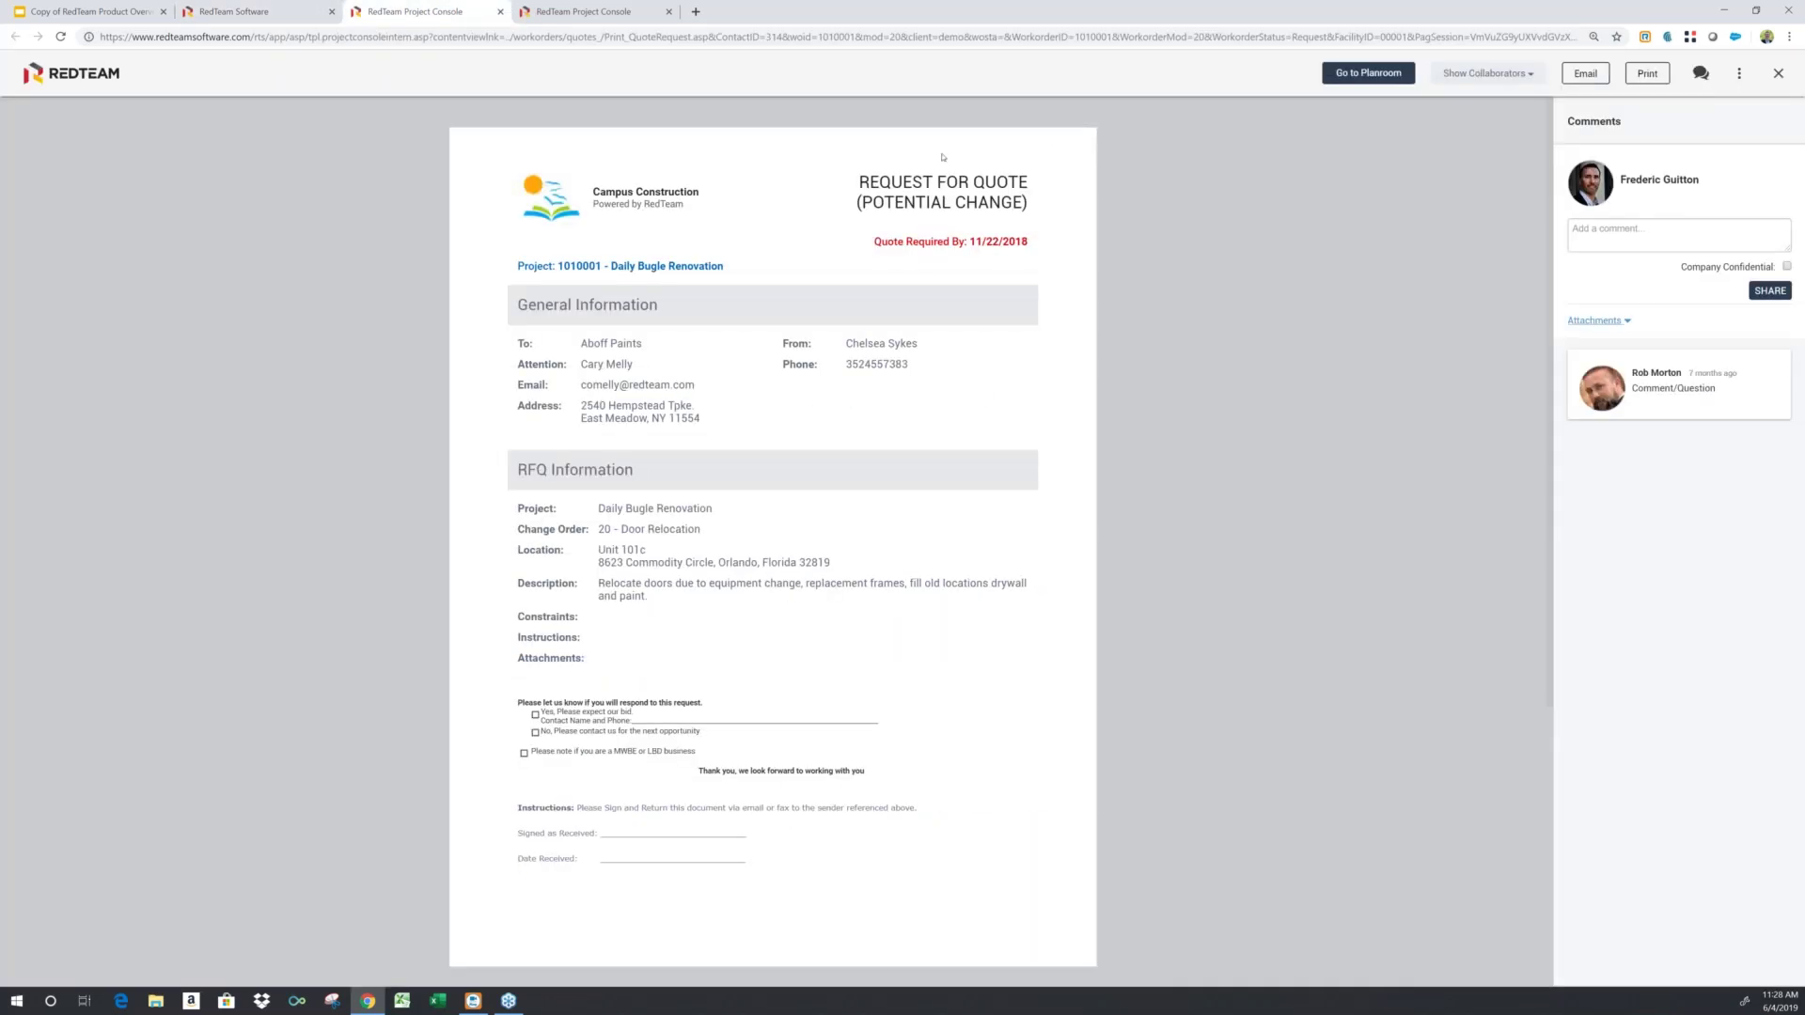
click(256, 8)
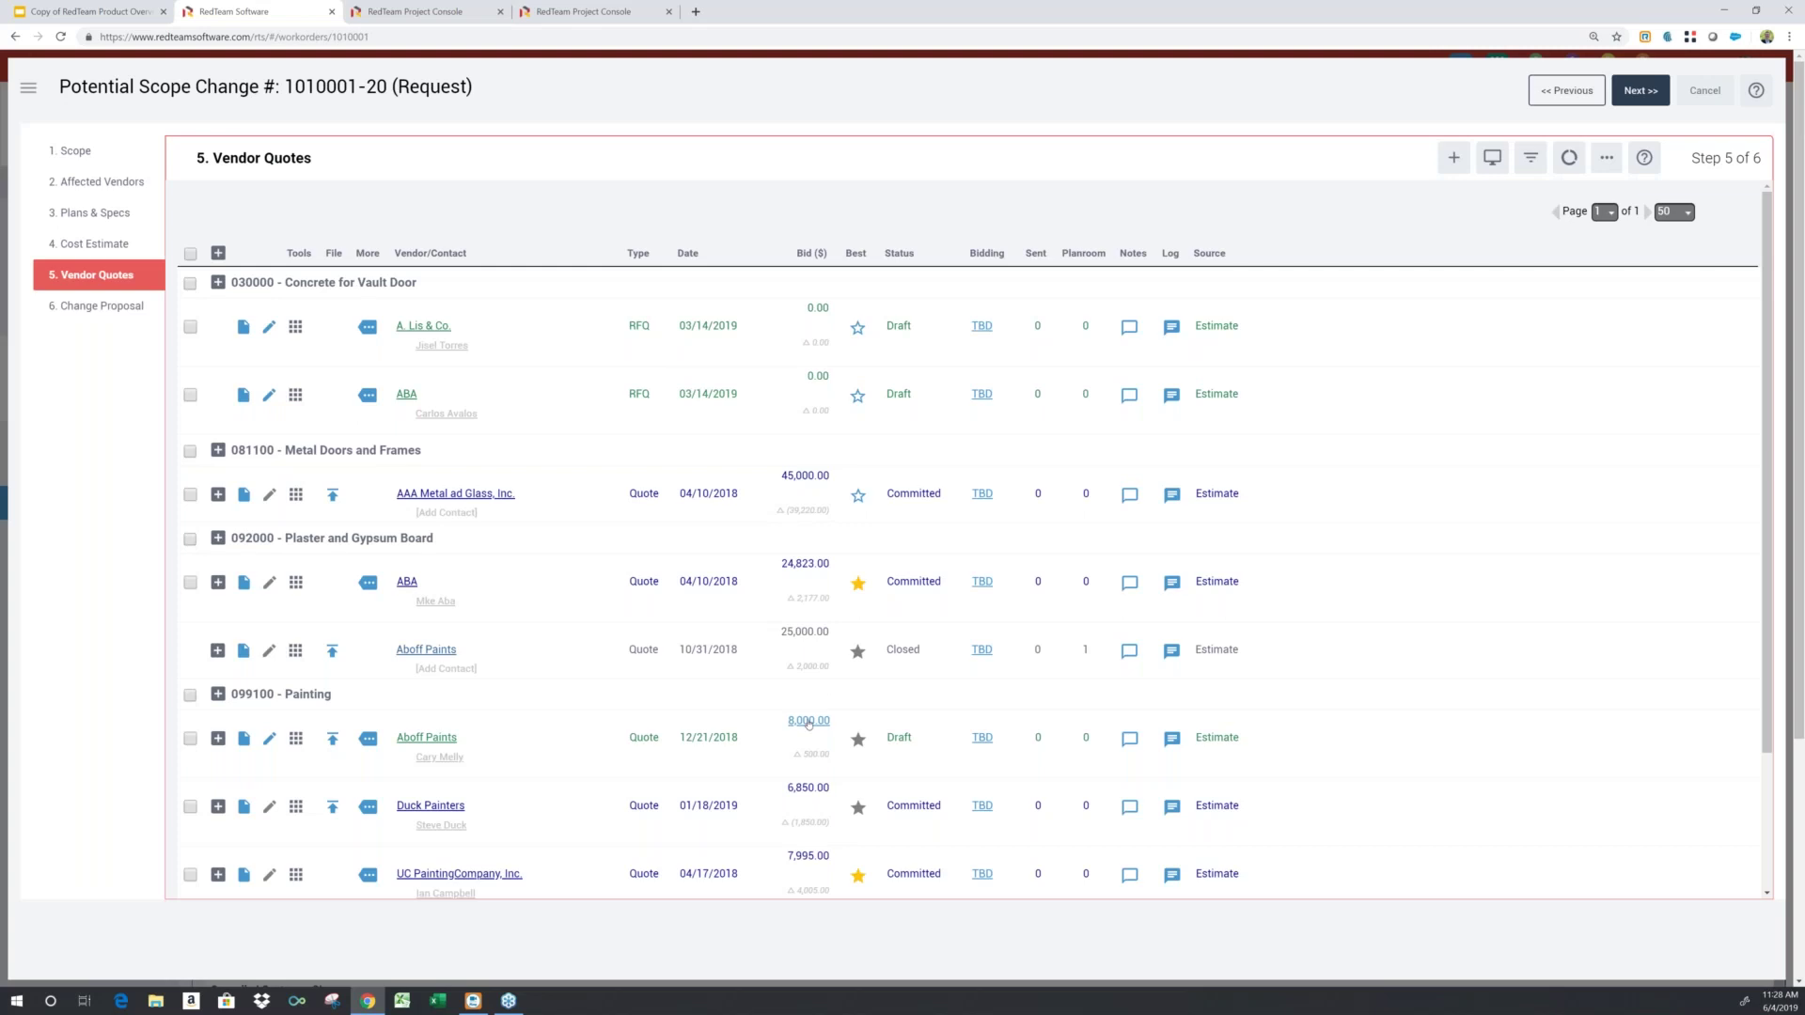
click(859, 742)
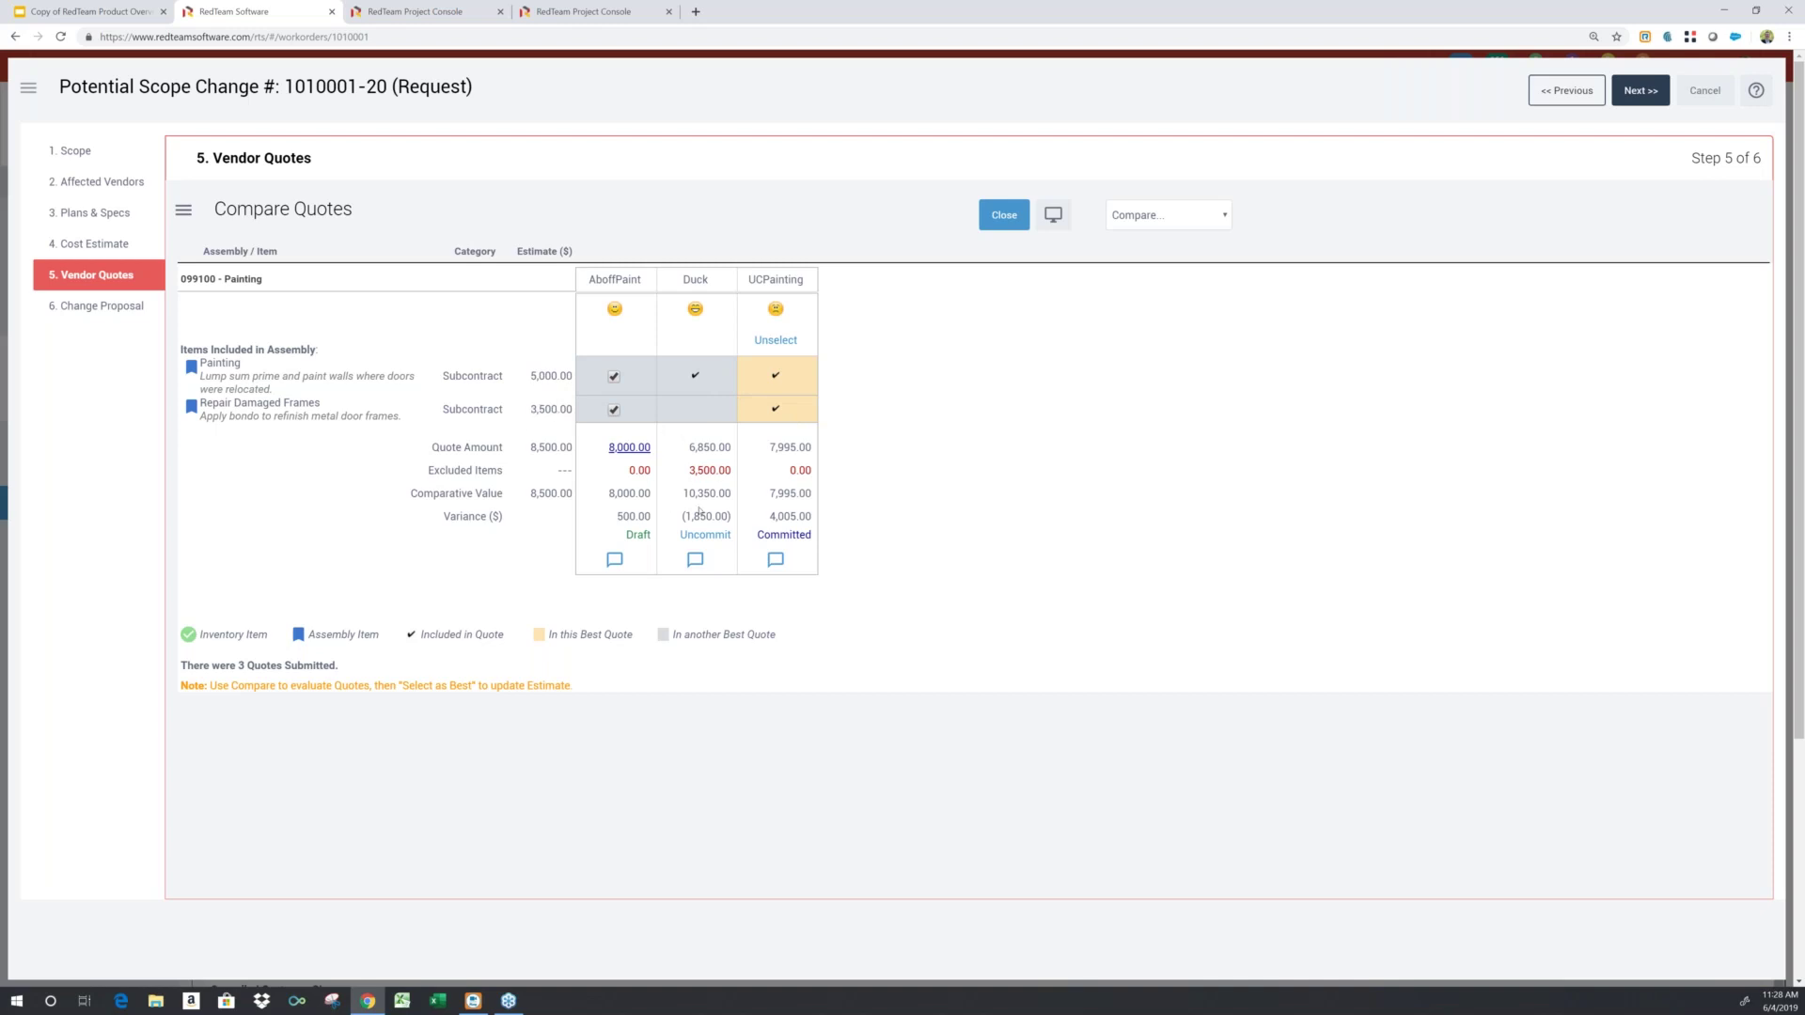
Examine the change's cost estimate, including the Painting quote source, subcontract amounts, markups, price adjustment and total price.
click(115, 246)
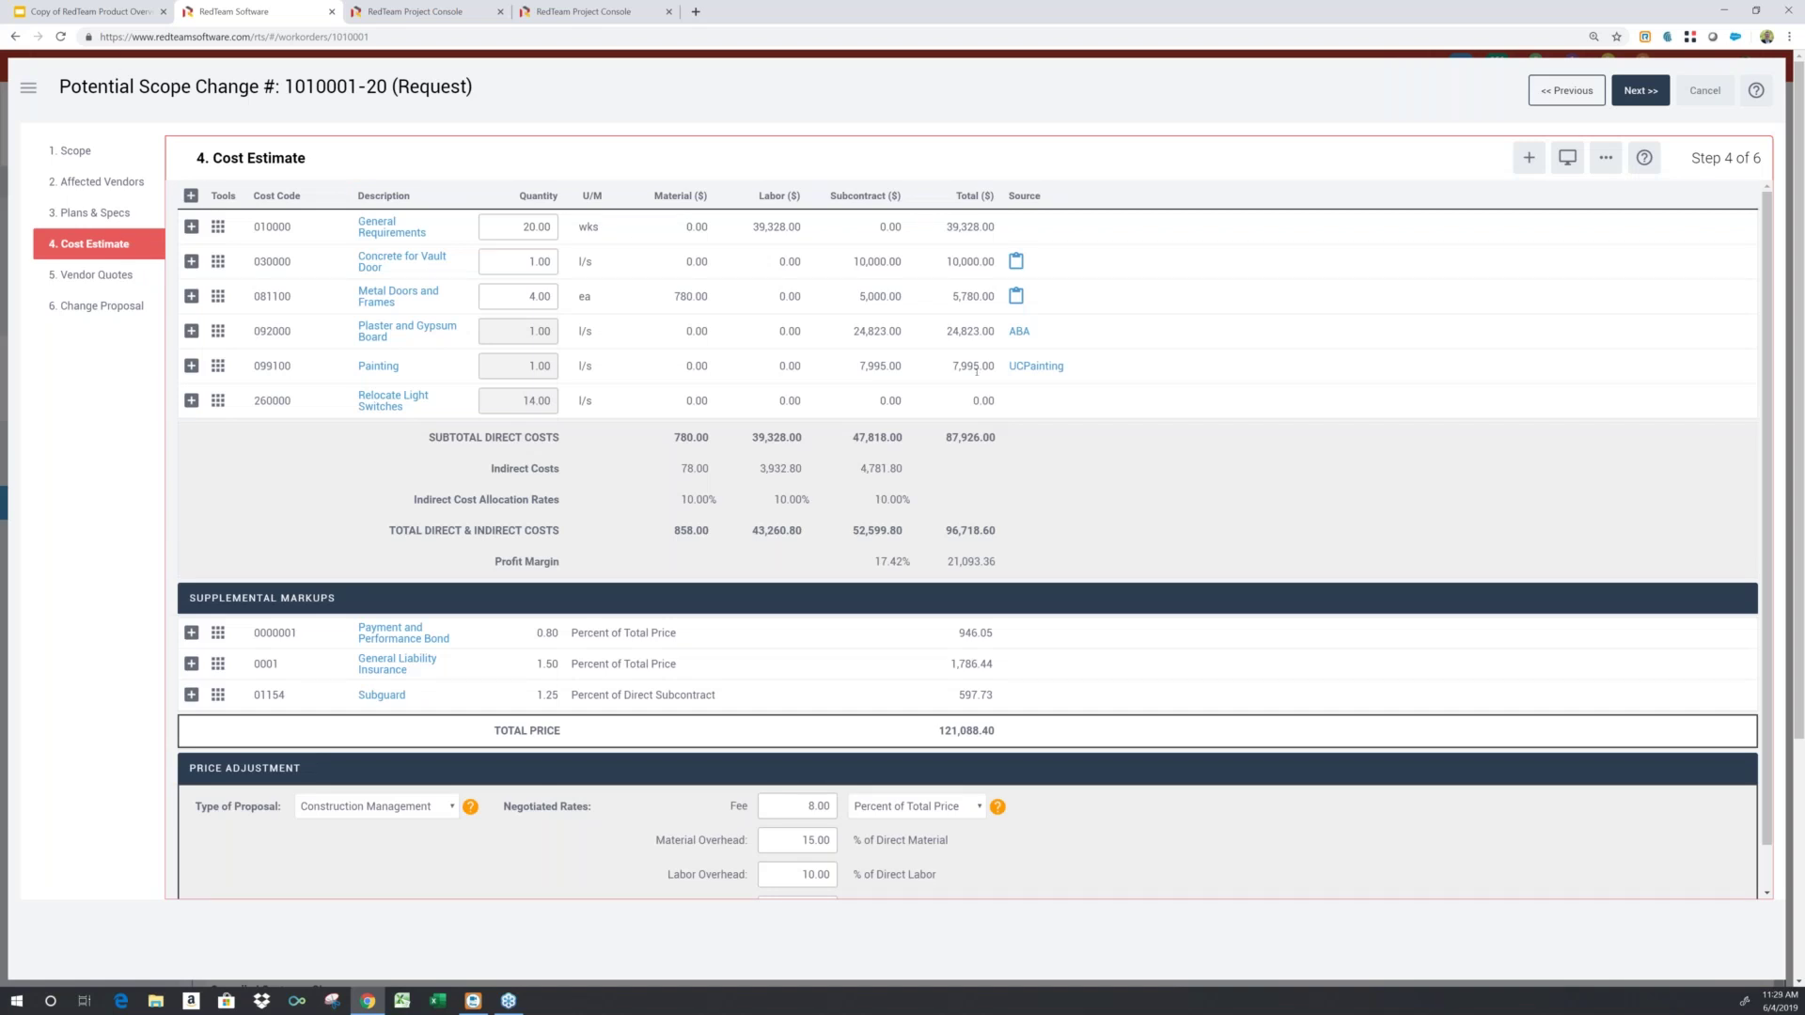
drag(1005, 369, 1071, 379)
drag(856, 369, 906, 364)
scroll(803, 860, down, 1)
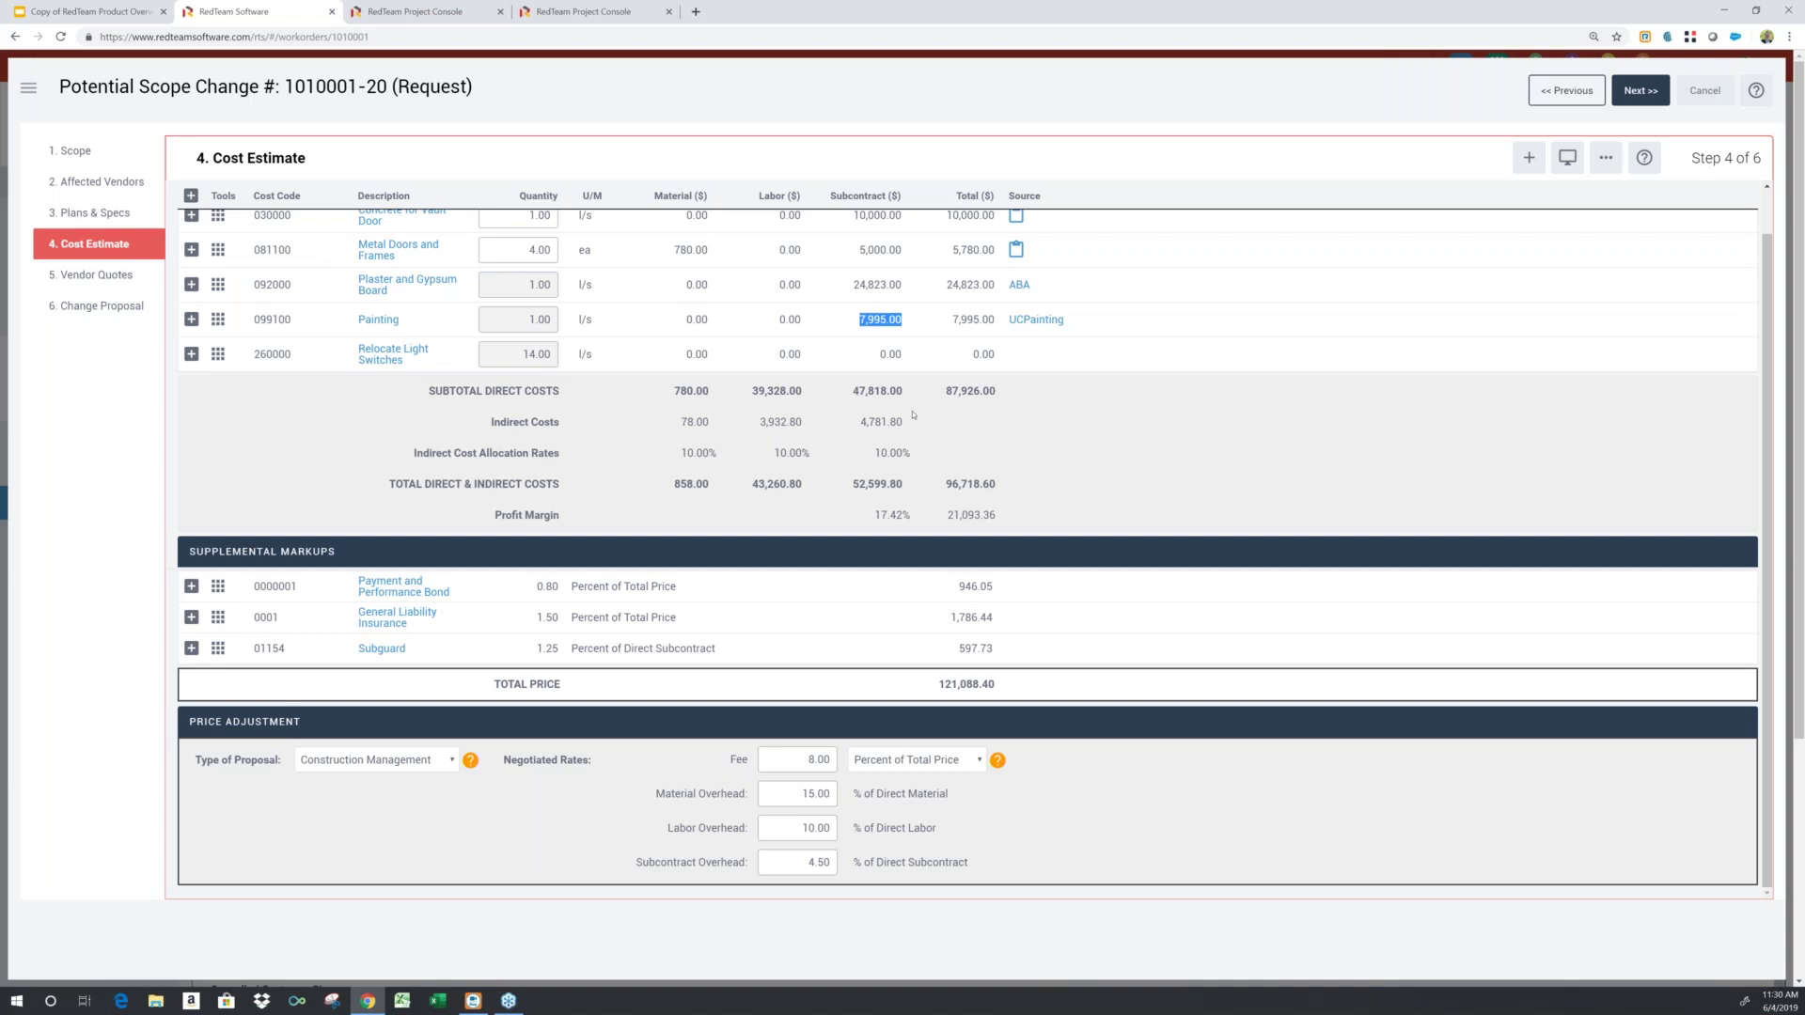
scroll(1028, 268, up, 1)
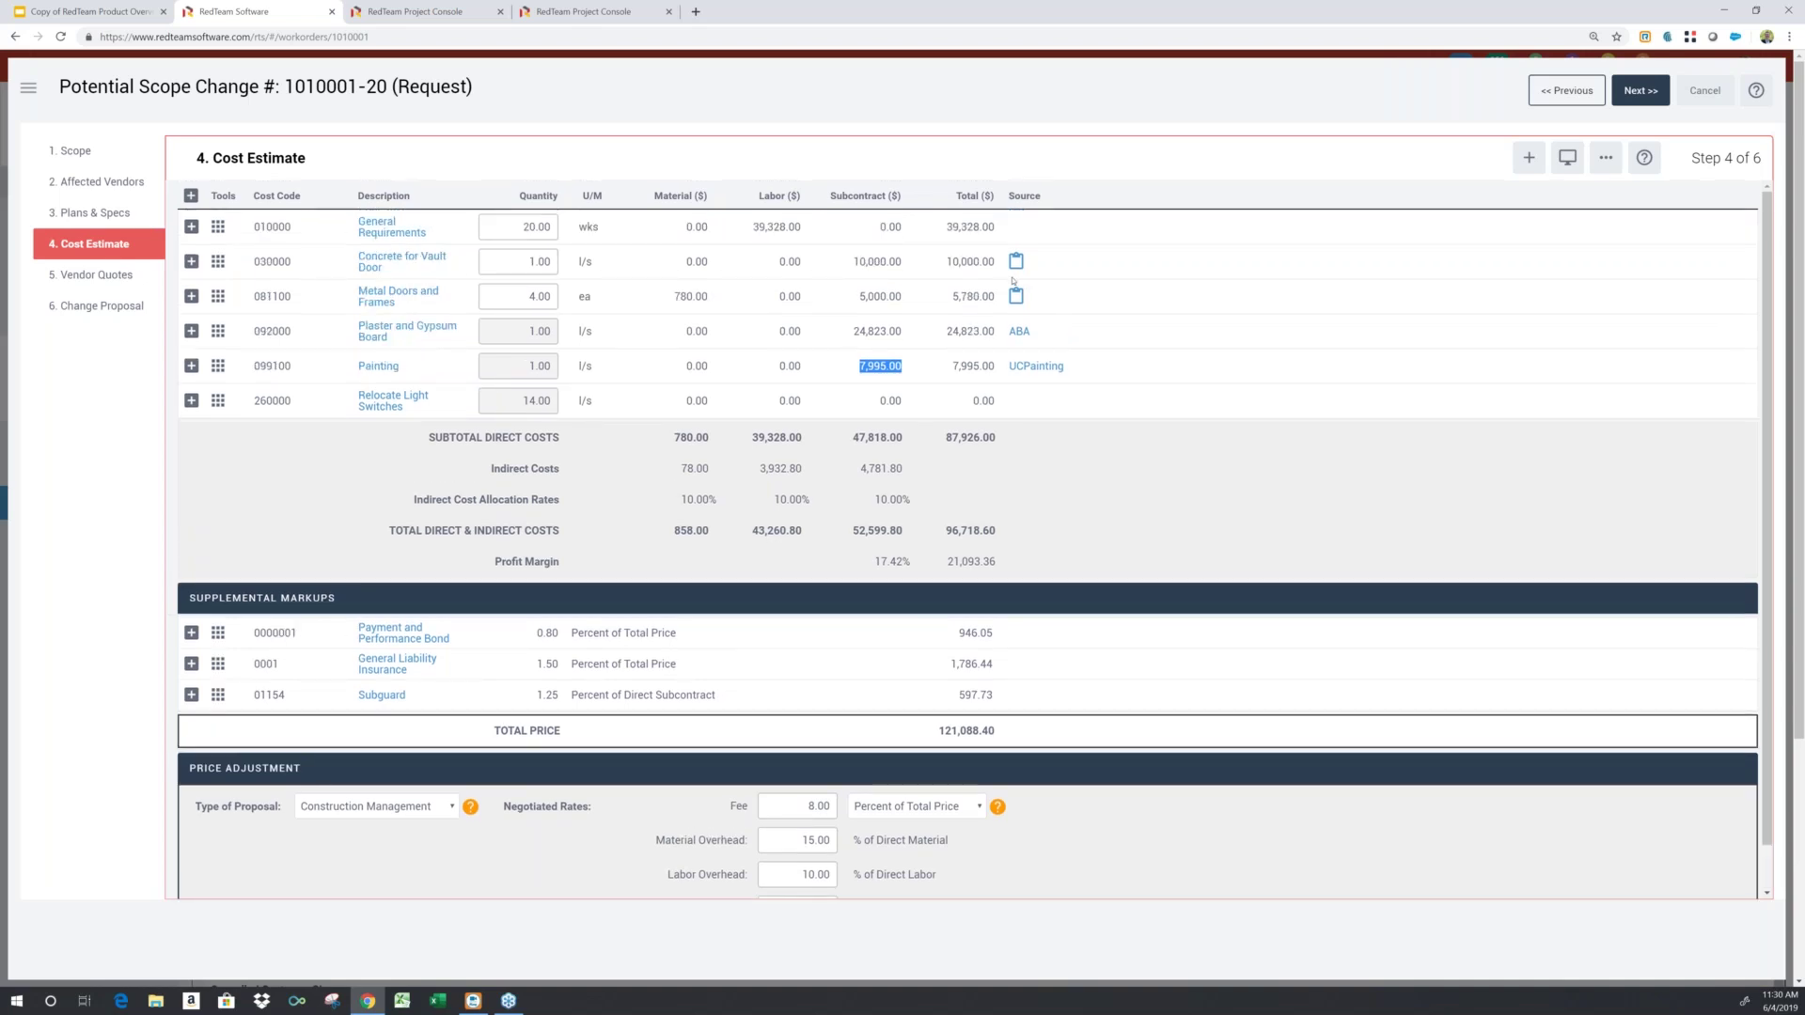
drag(858, 261, 890, 261)
scroll(910, 470, down, 1)
drag(938, 684, 999, 690)
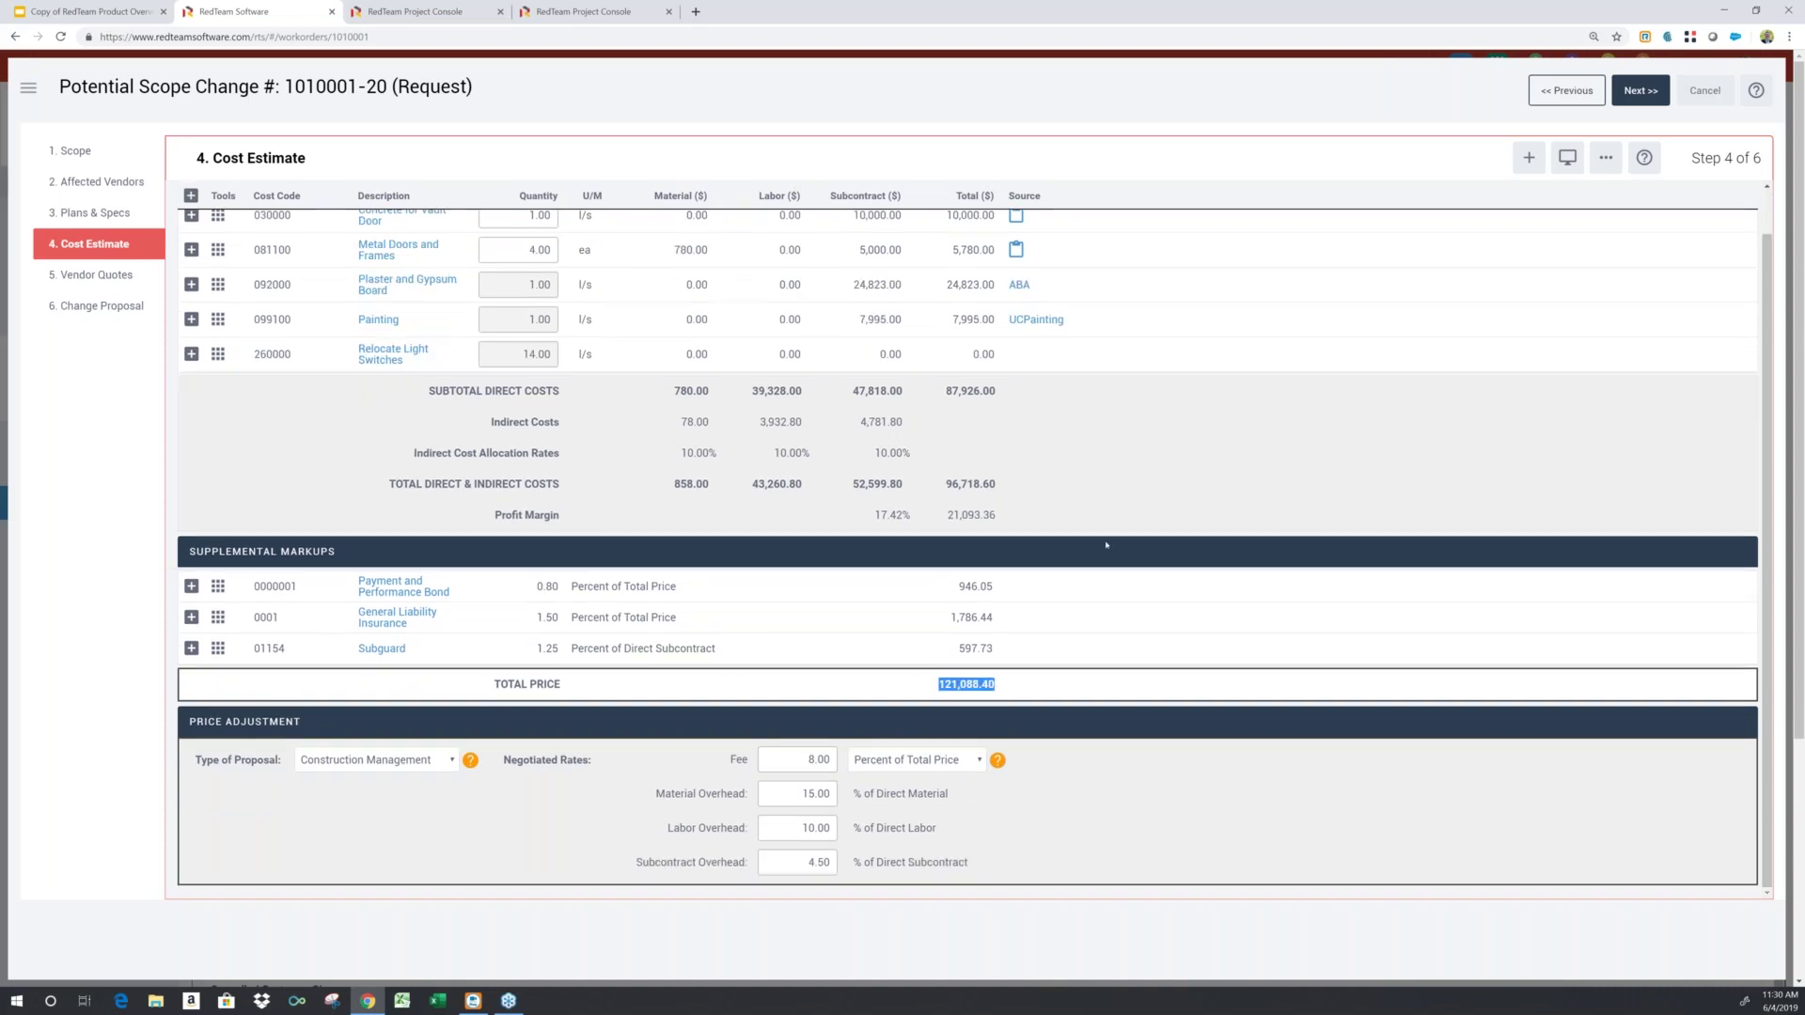
In the Door Relocation change proposal, exclude Schedule Of Values from the attachments, include Unit Prices, and save the proposal.
click(104, 306)
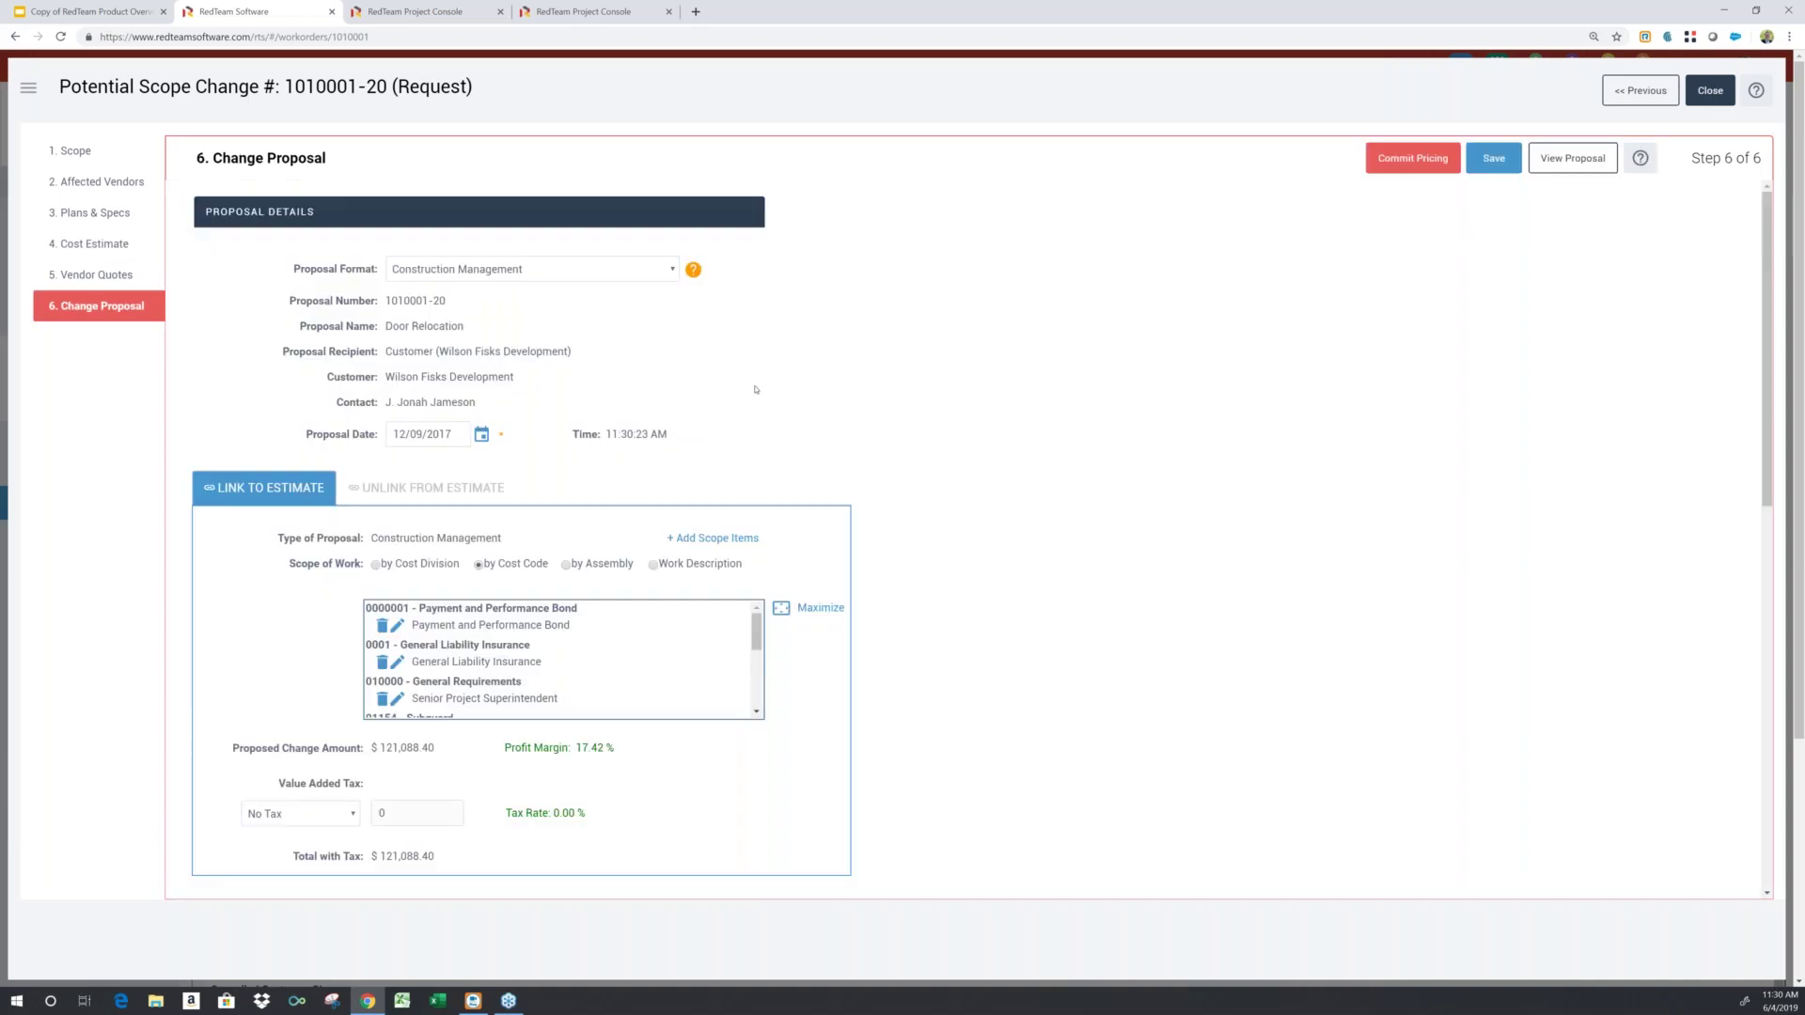
scroll(895, 418, down, 5)
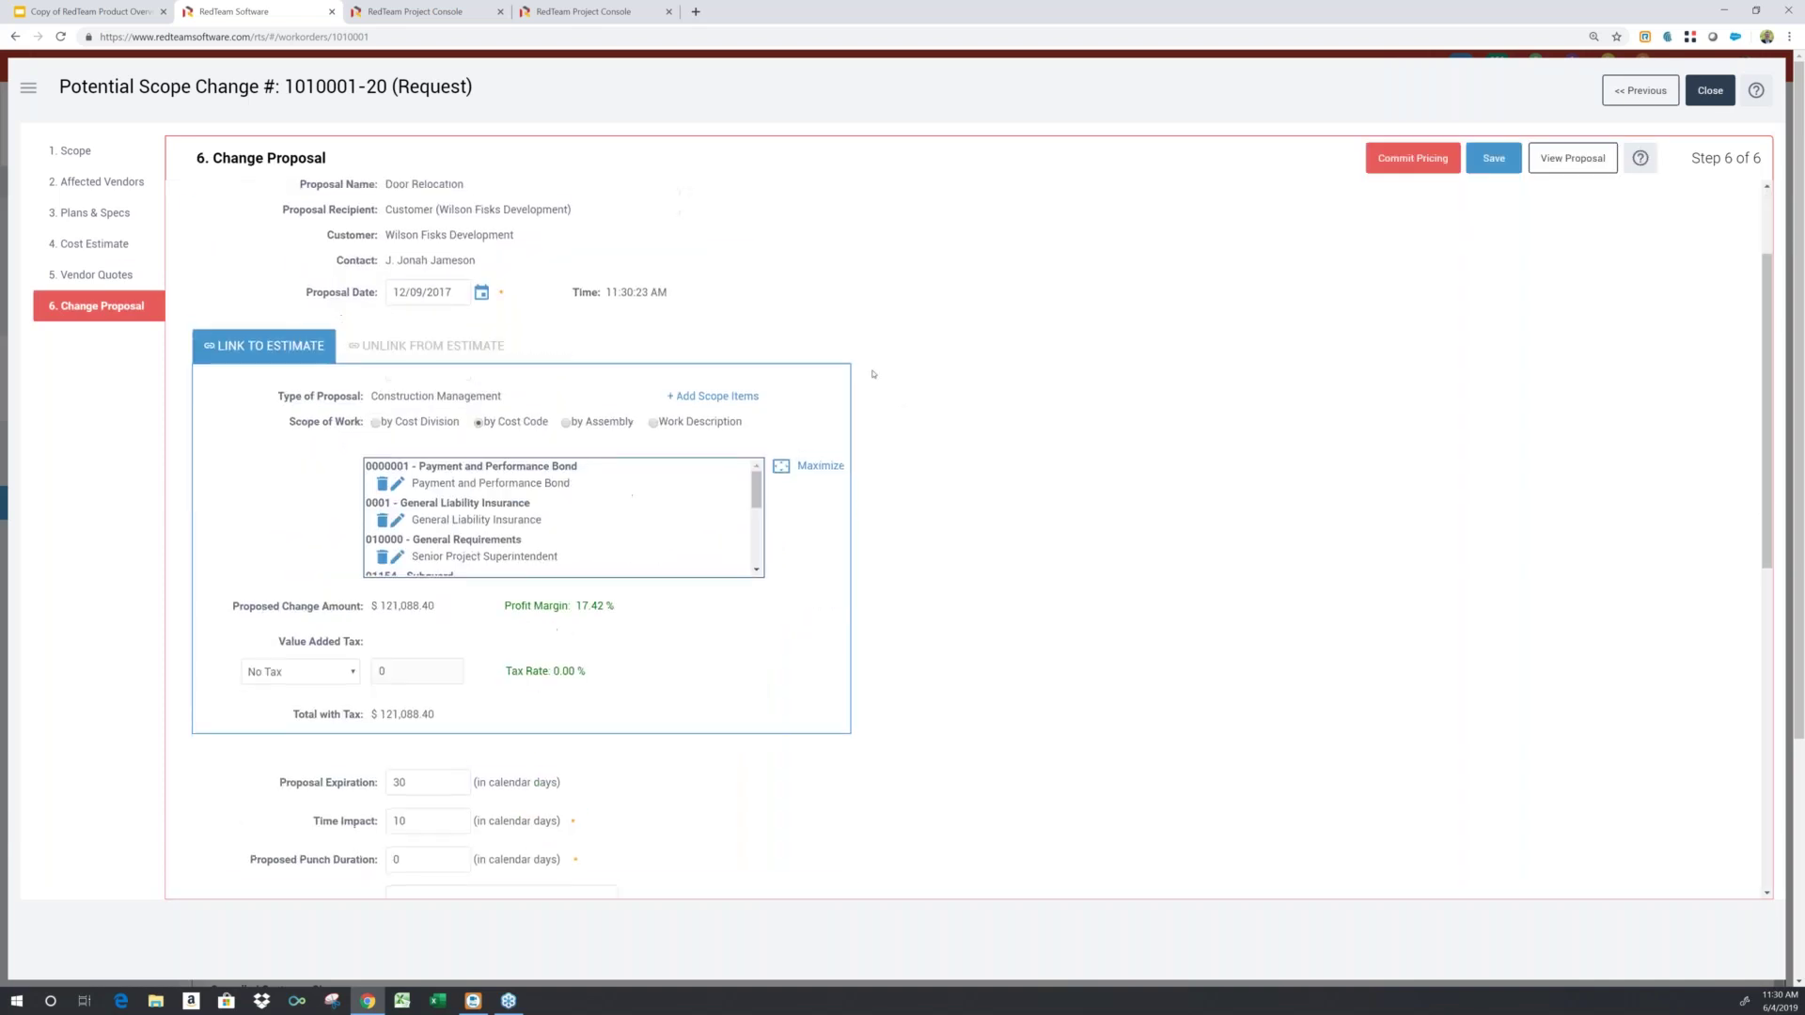
scroll(293, 689, down, 1)
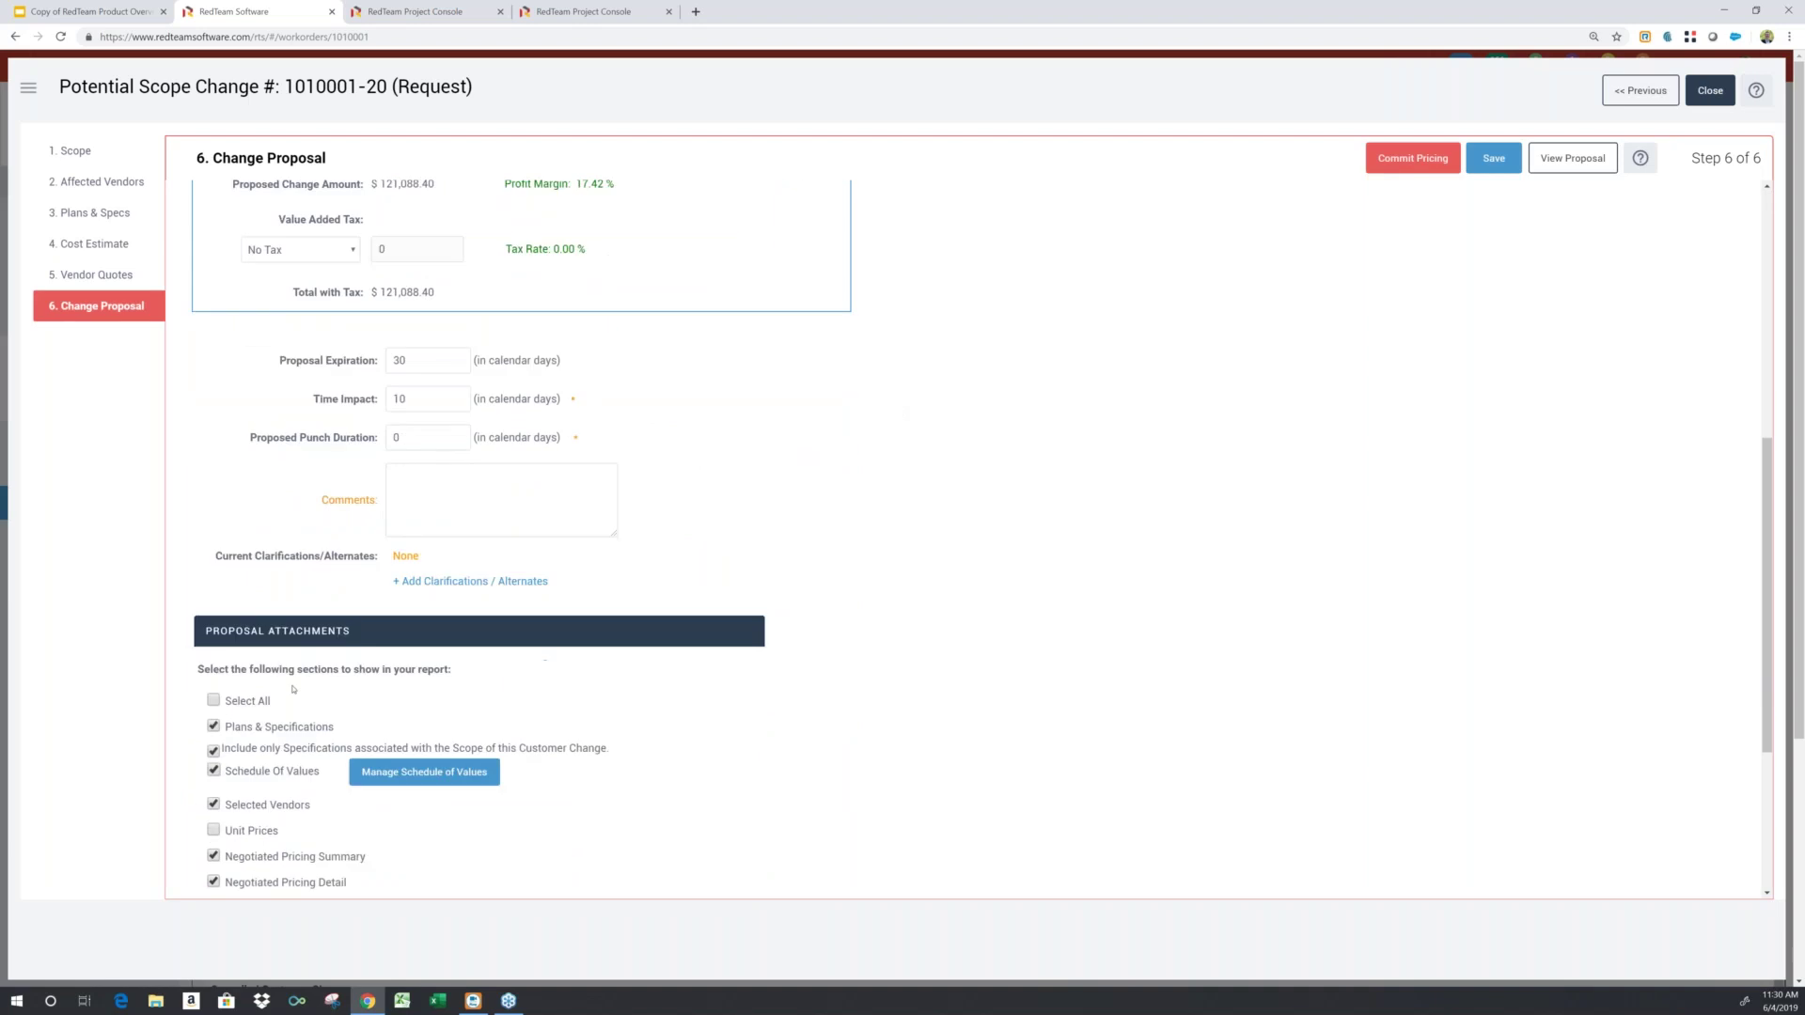
click(213, 770)
click(214, 831)
click(1472, 171)
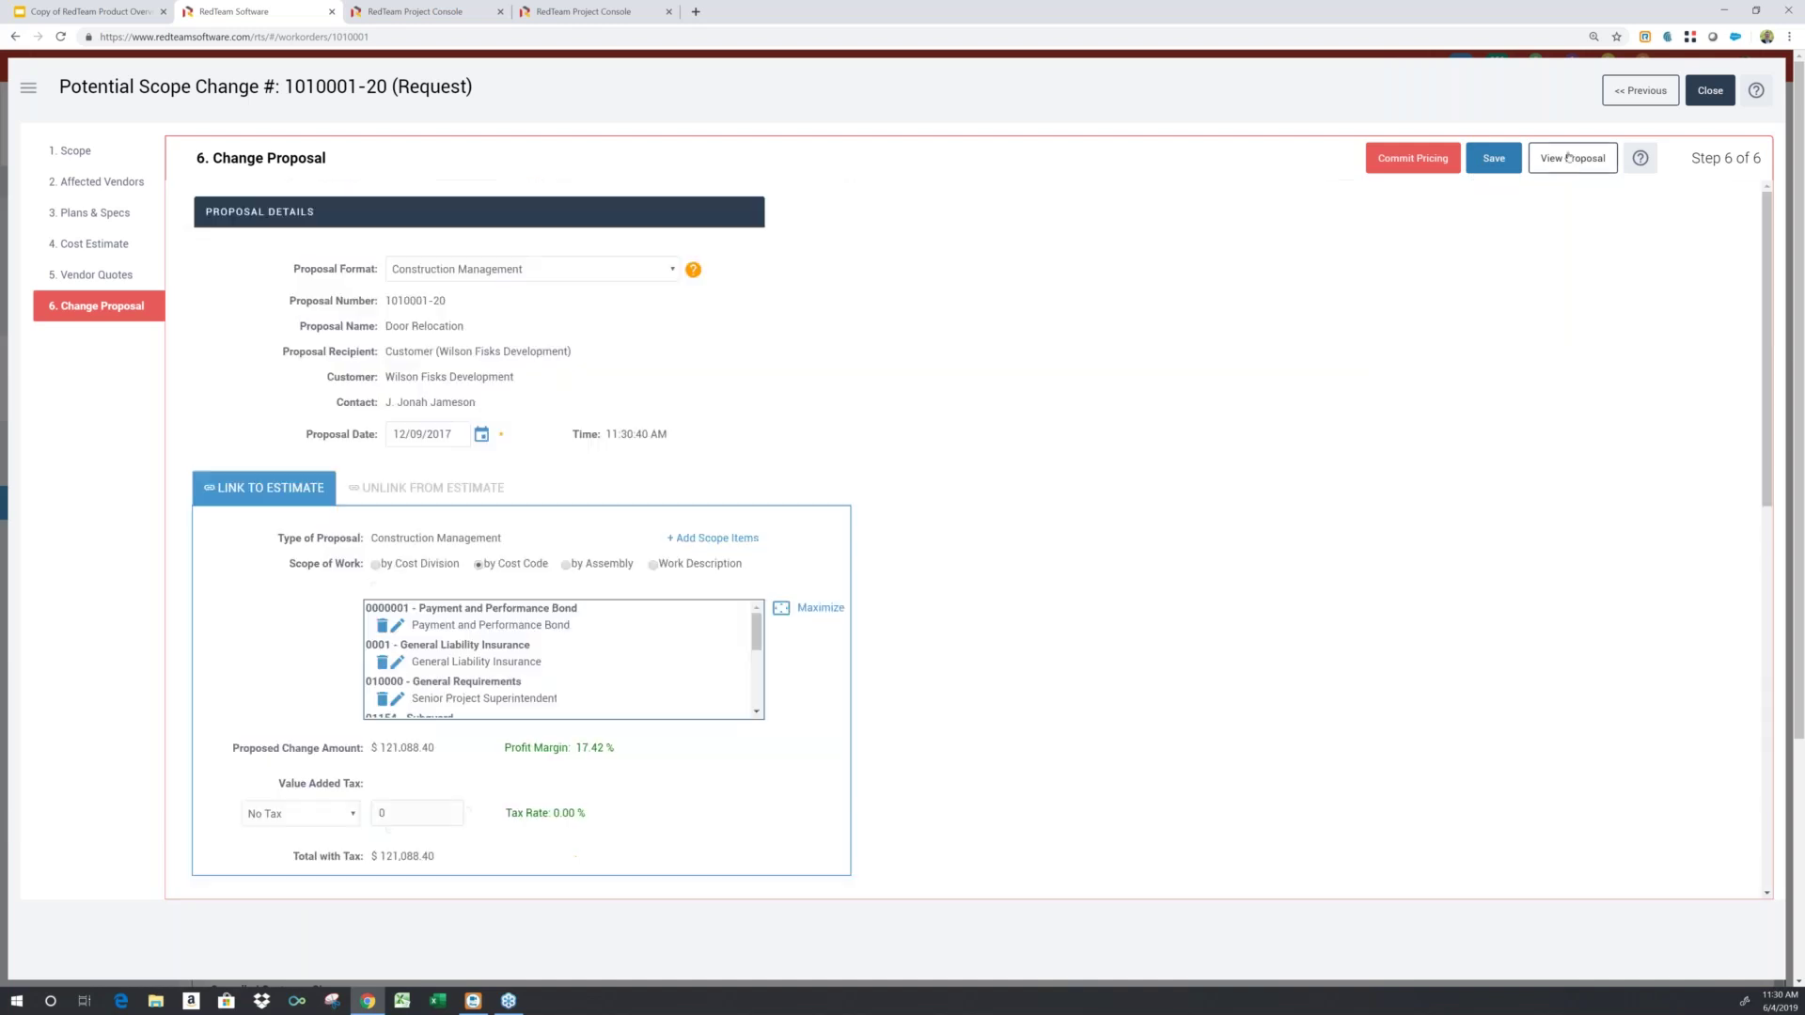
View the change proposal document, check its email form with the recipients, and close the form without sending.
click(1568, 158)
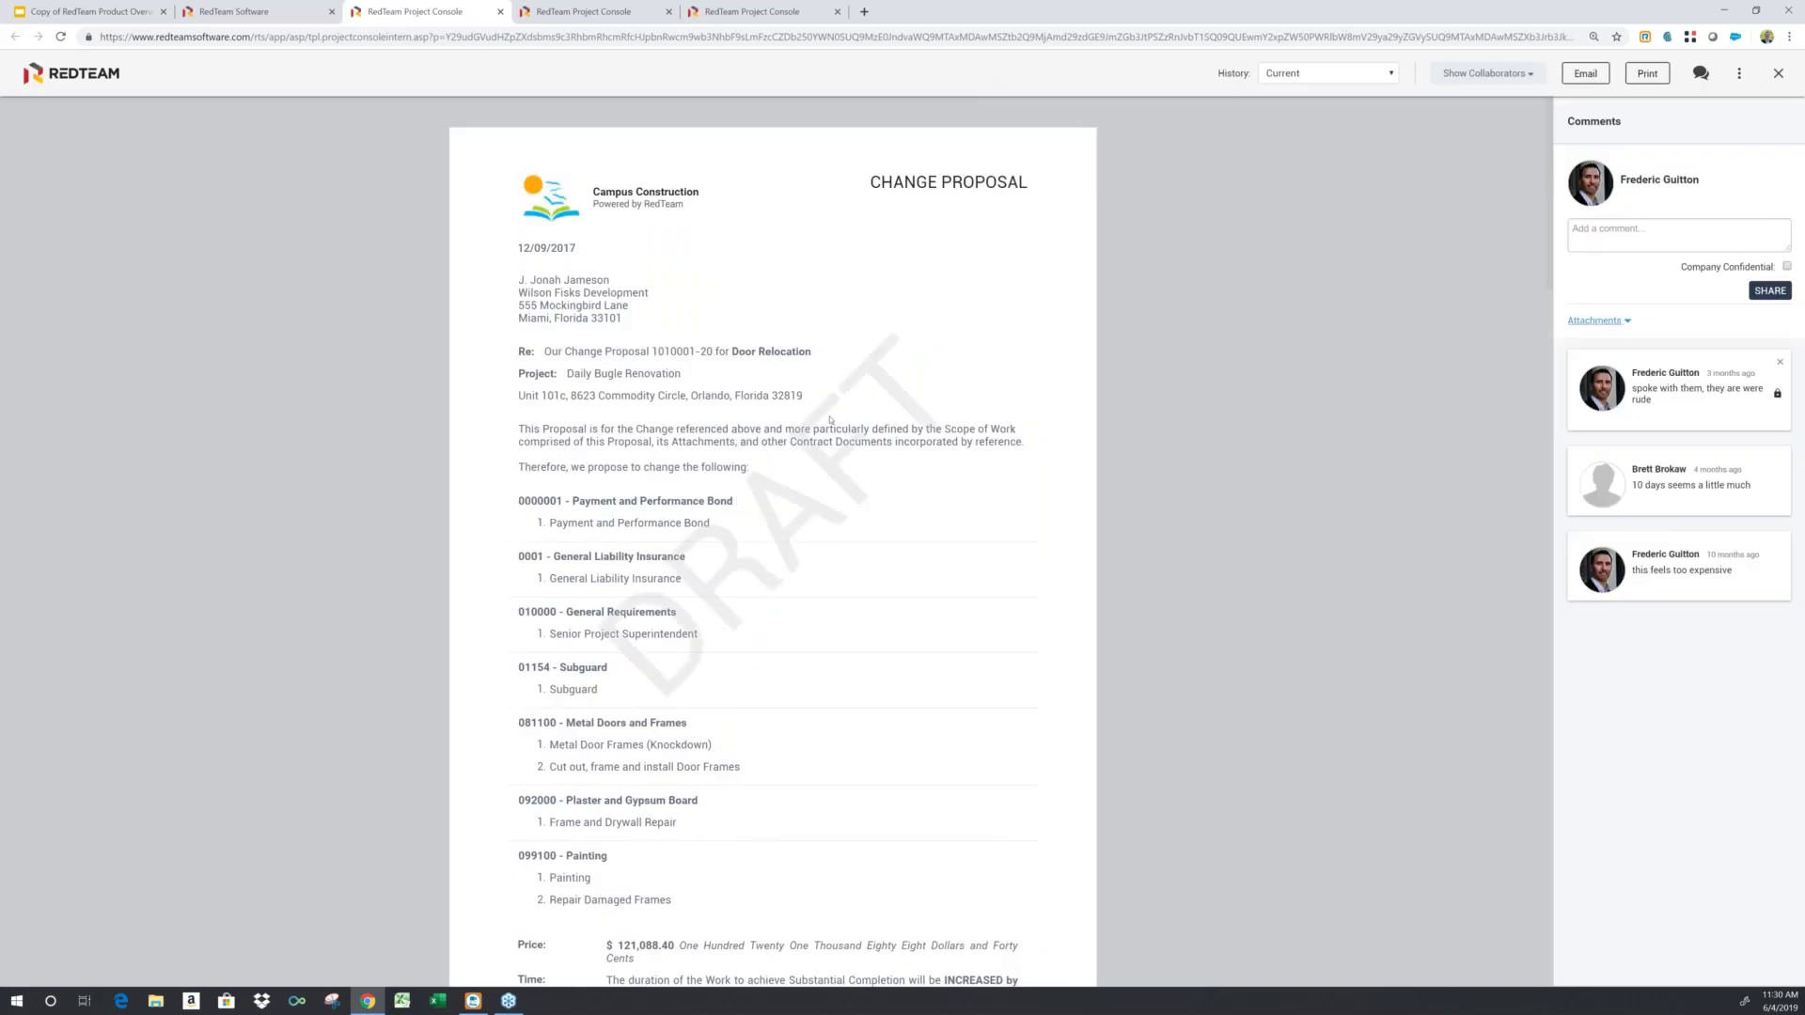
click(1588, 73)
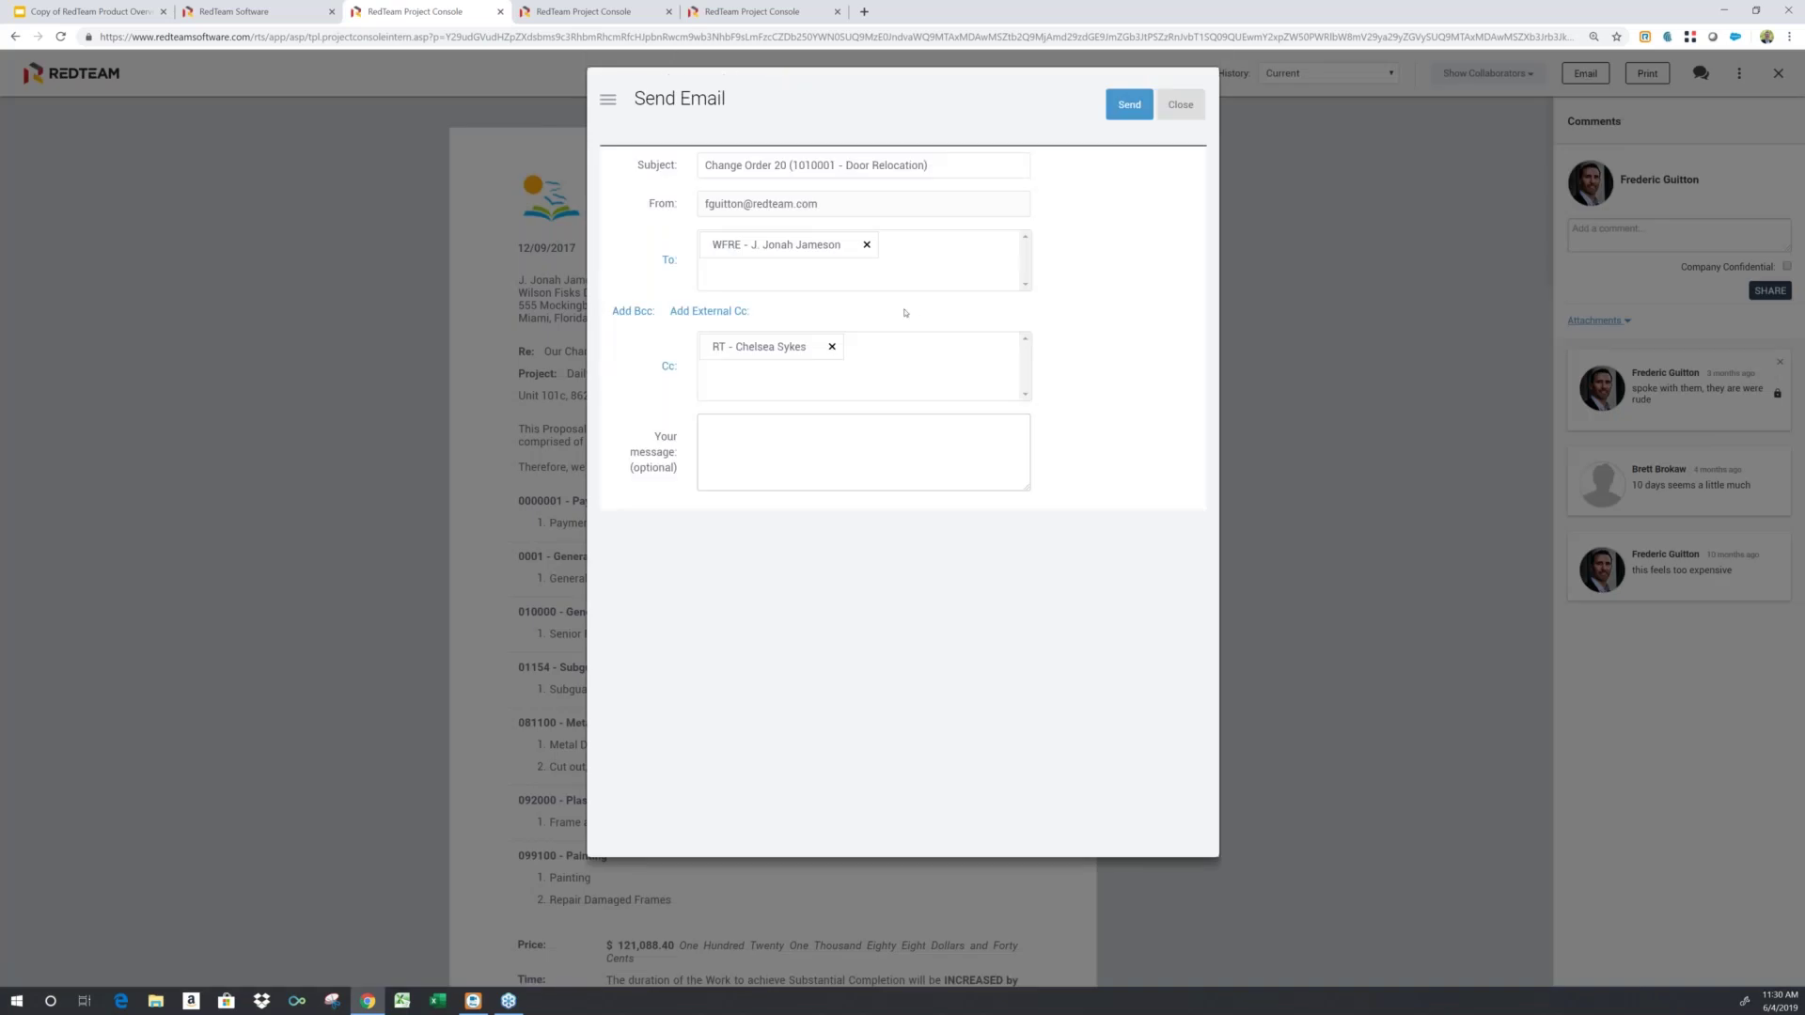
click(1180, 105)
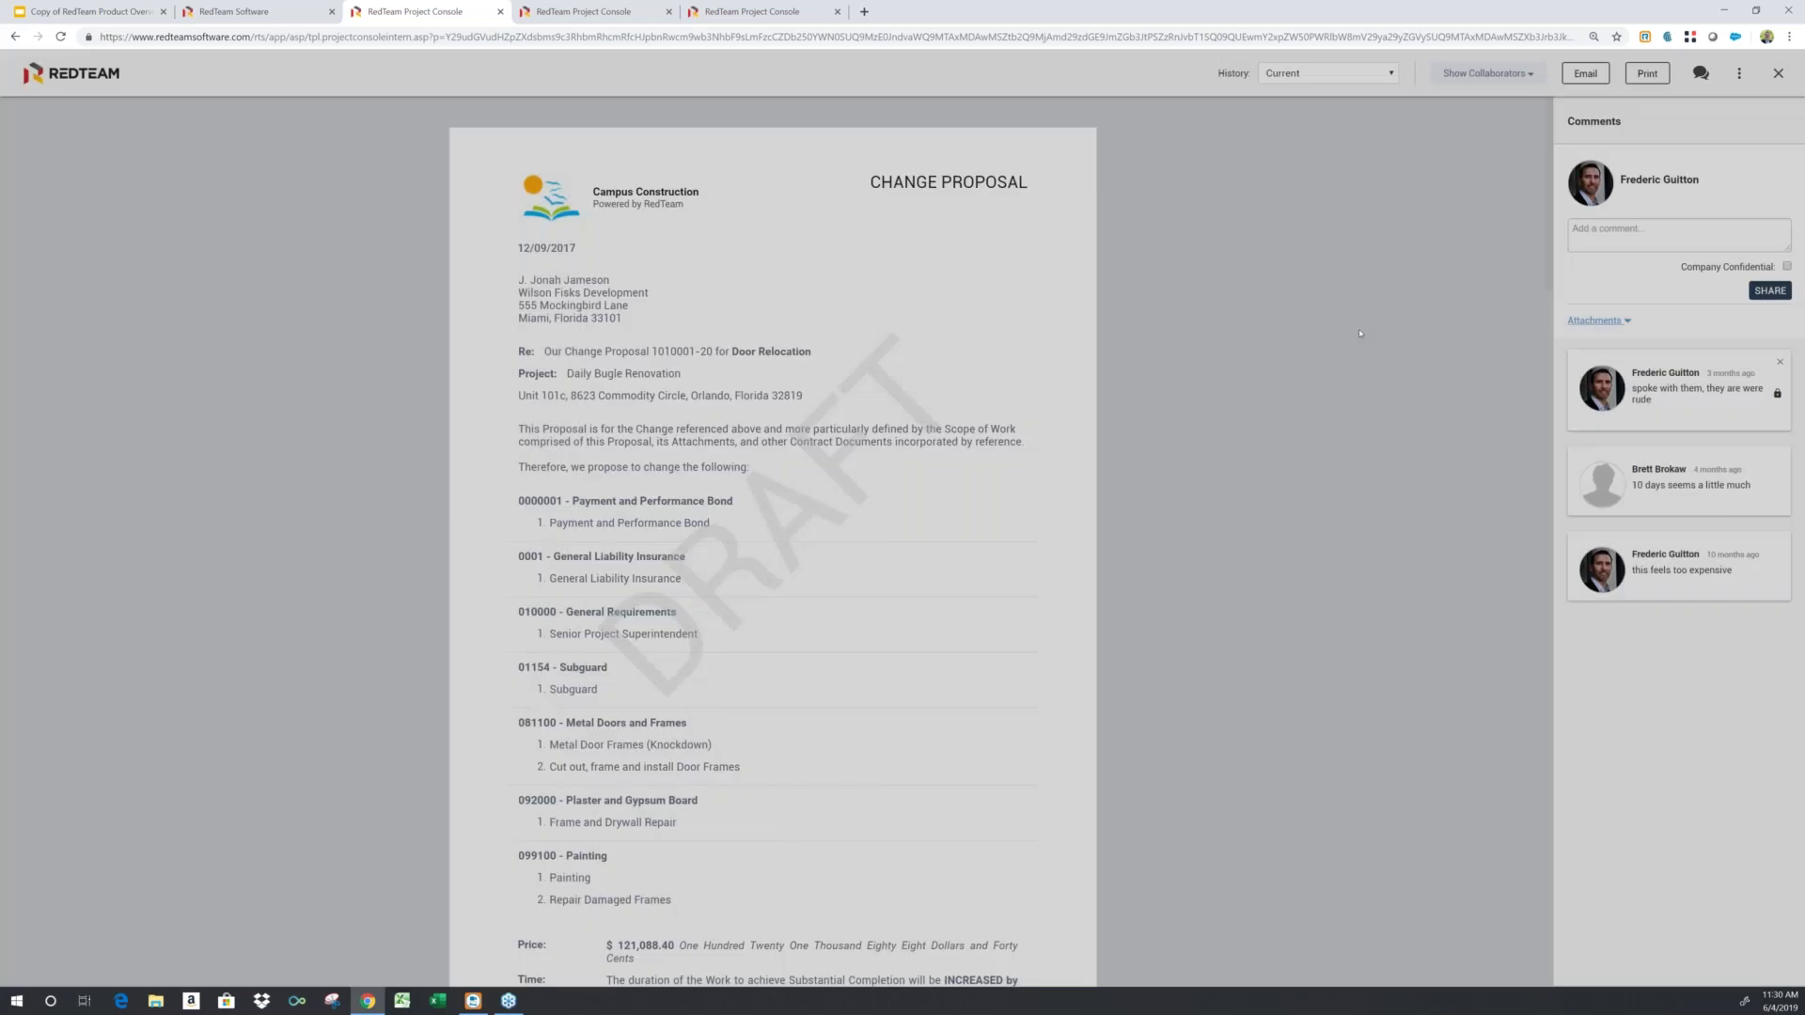
Read through the change proposal's price and attachments, including plans and specifications, selected vendors, unit prices and negotiated pricing detail.
scroll(942, 427, down, 5)
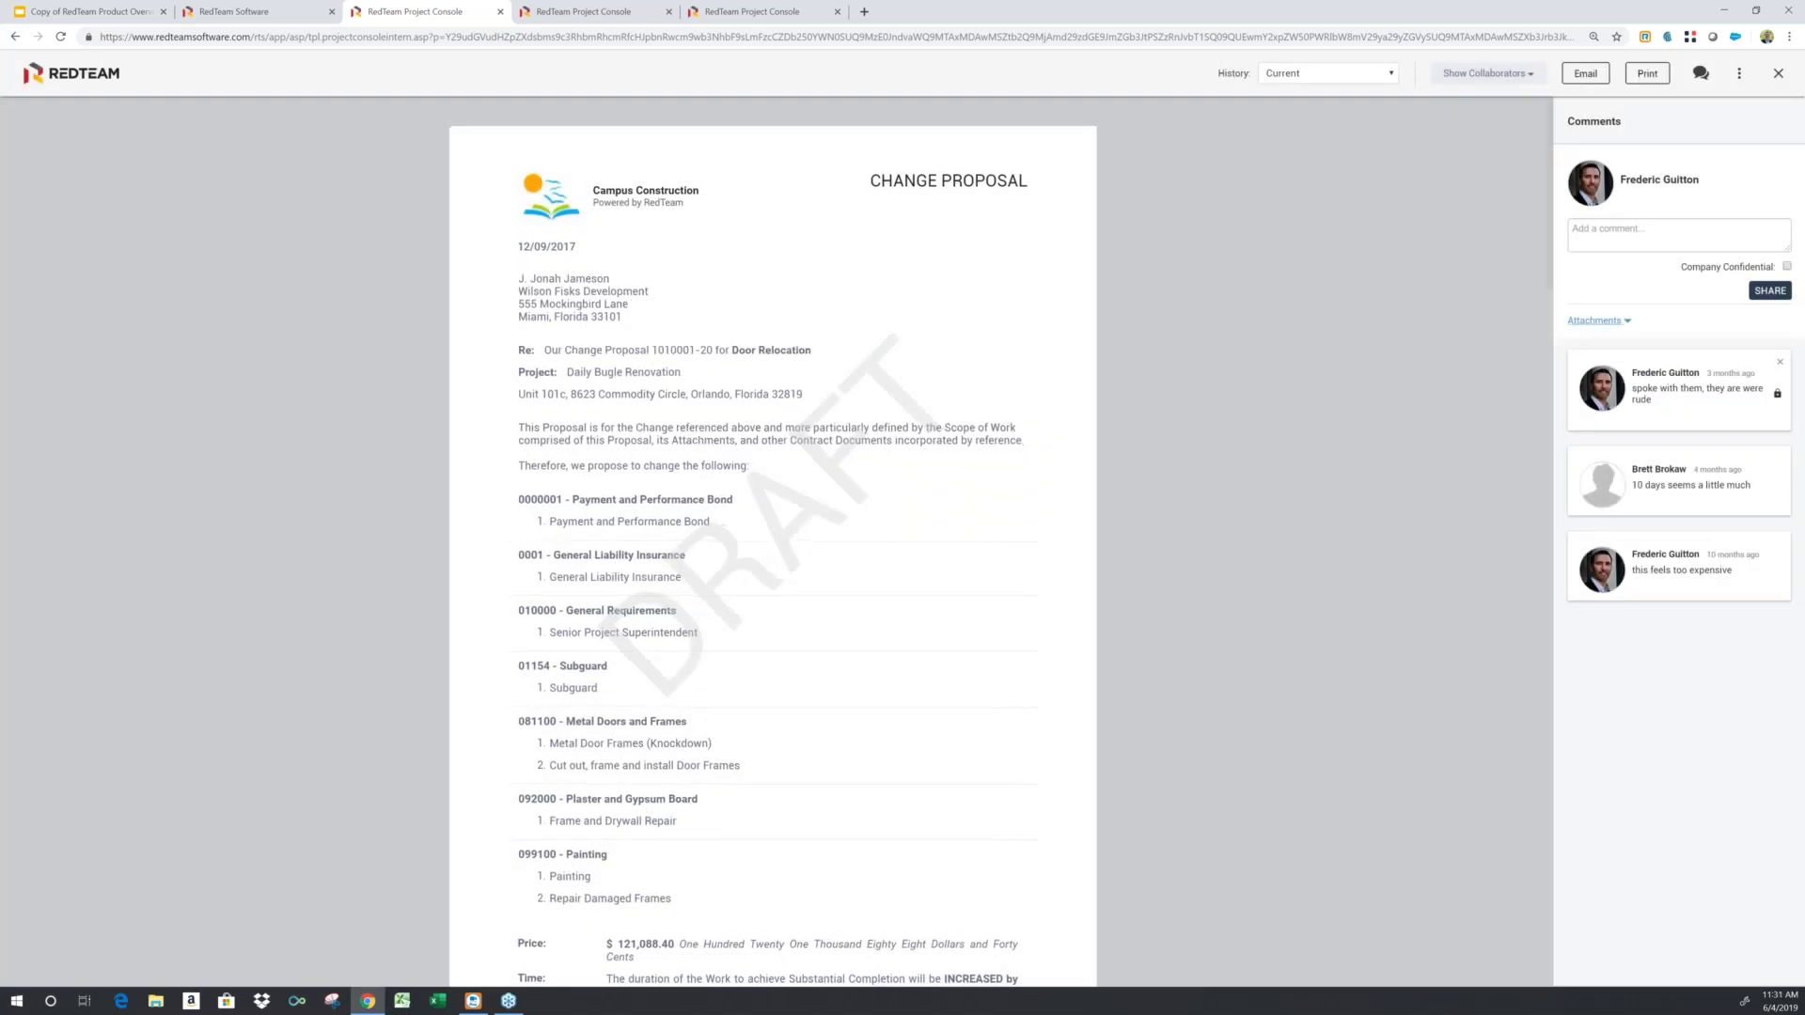
scroll(793, 308, down, 4)
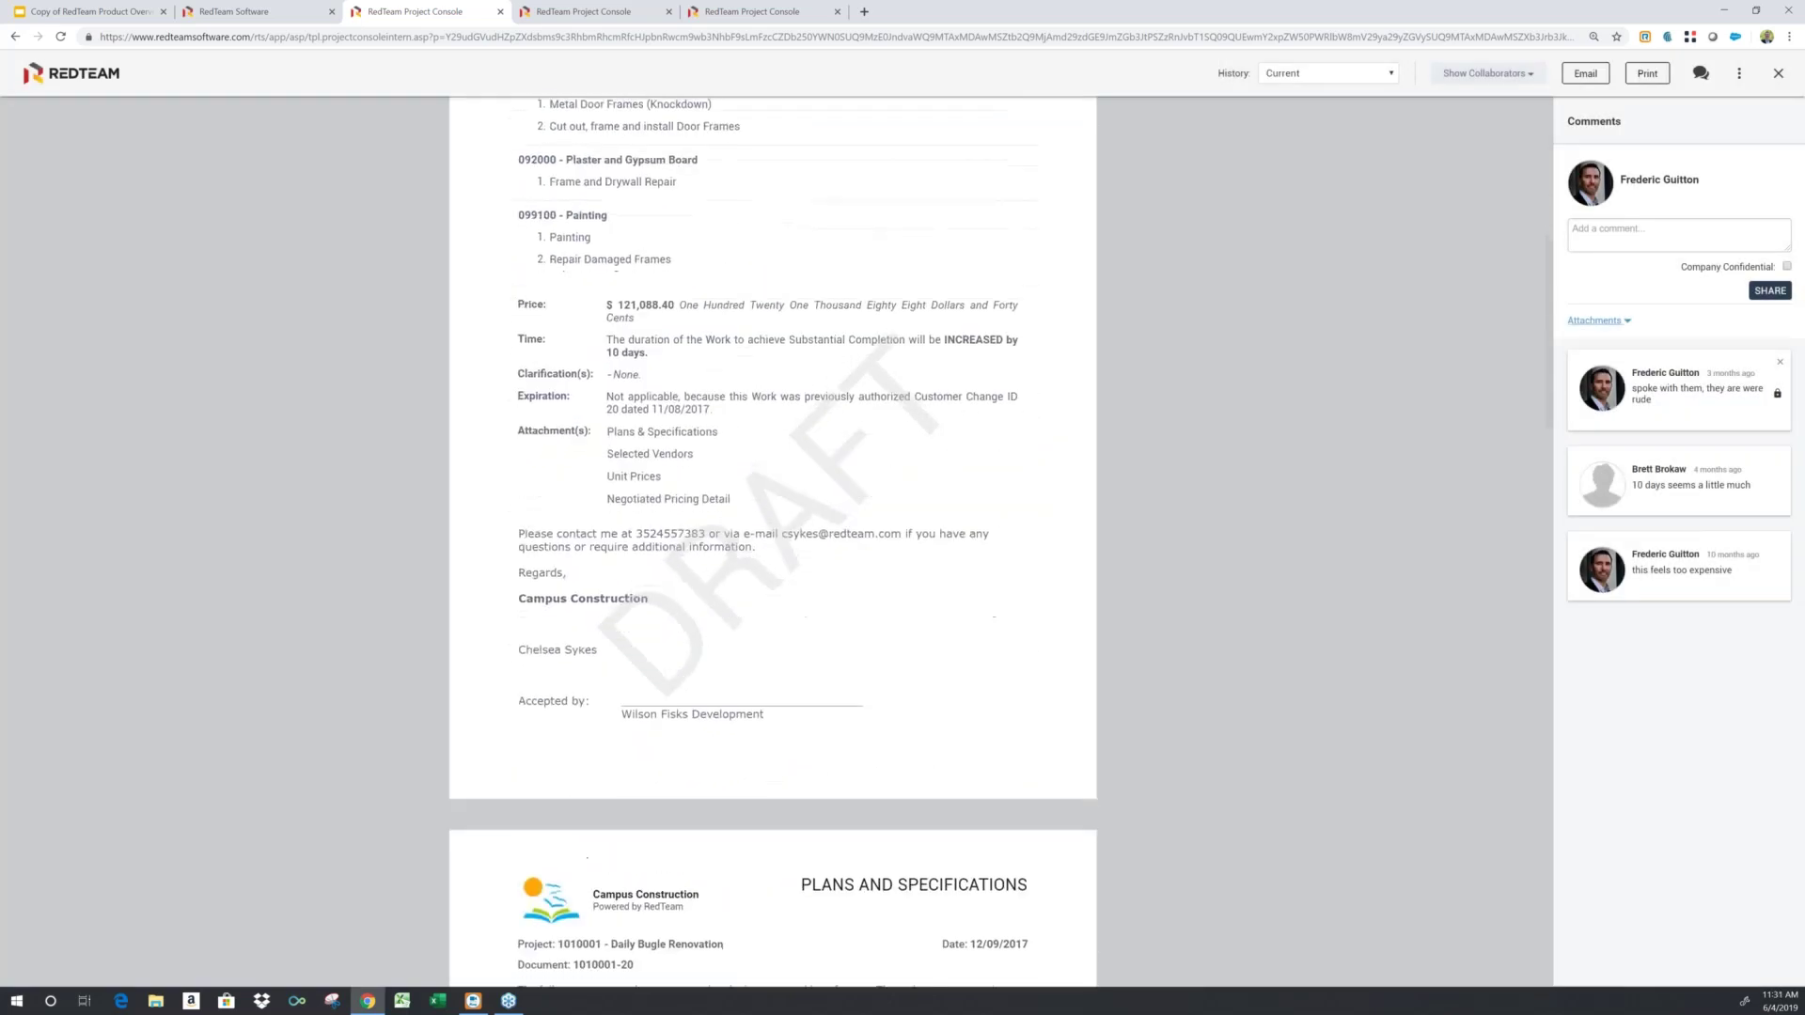
scroll(826, 479, down, 3)
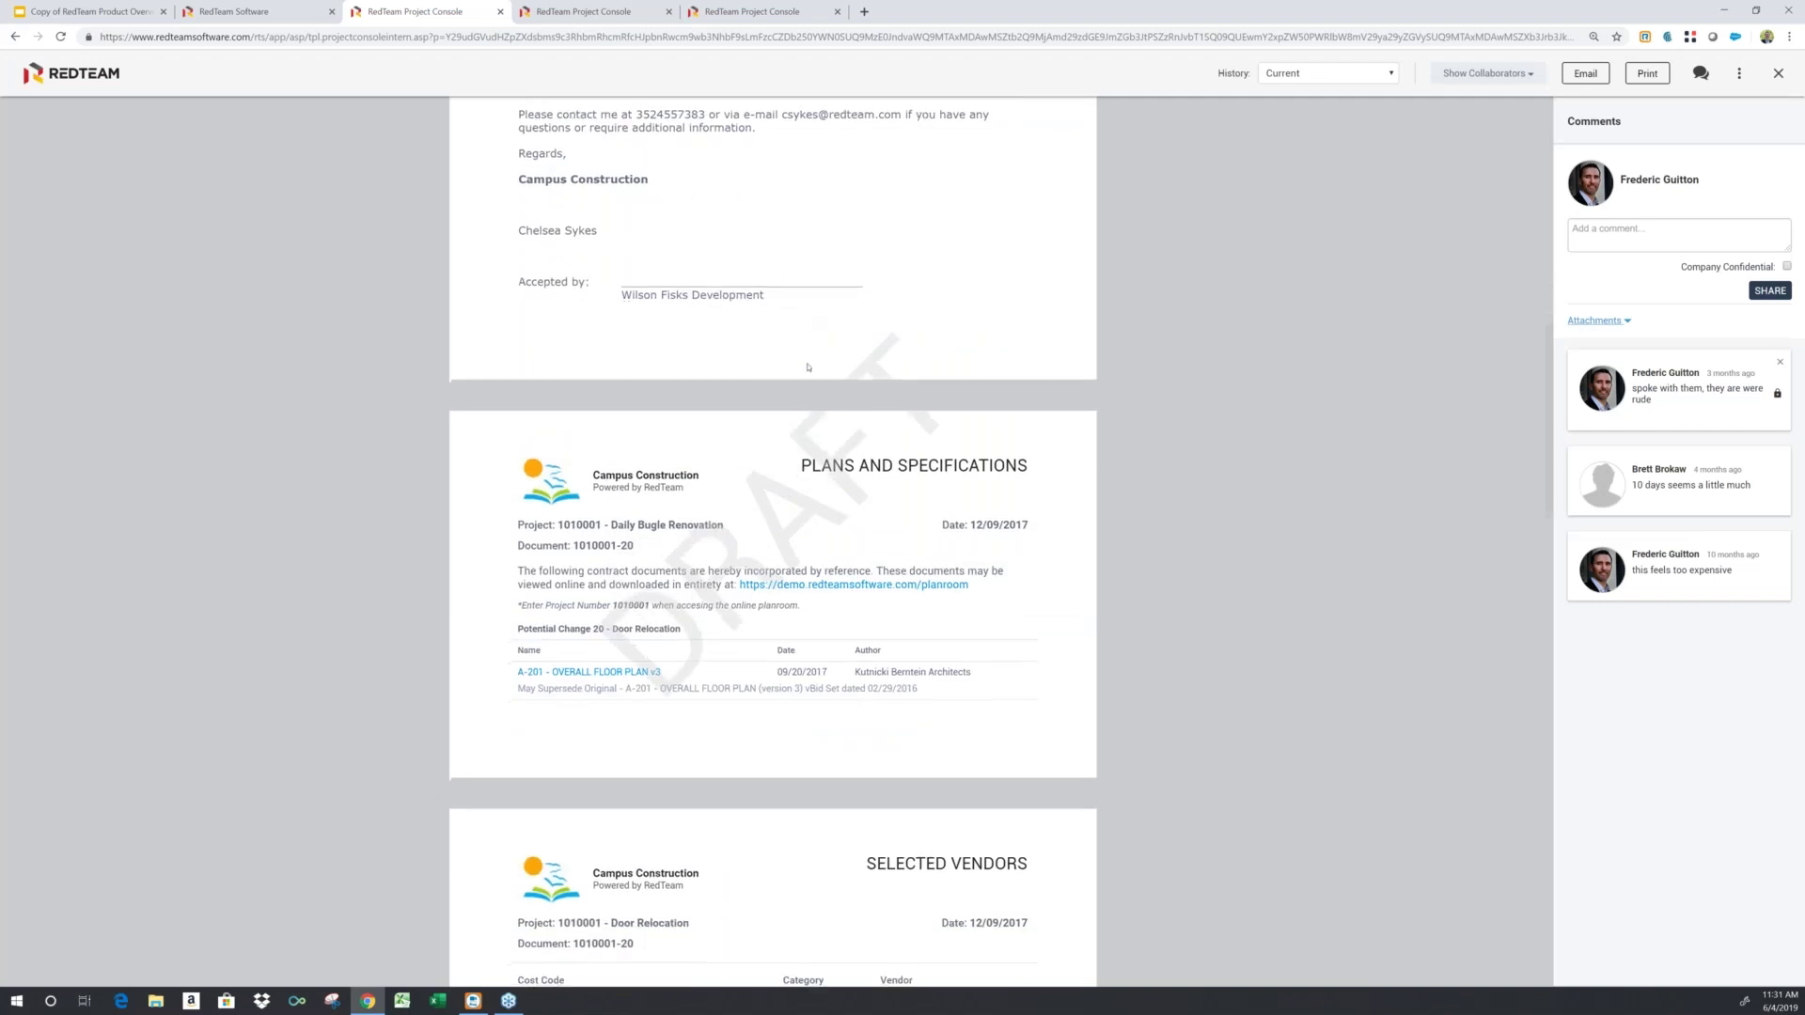
scroll(811, 376, down, 4)
scroll(837, 490, down, 5)
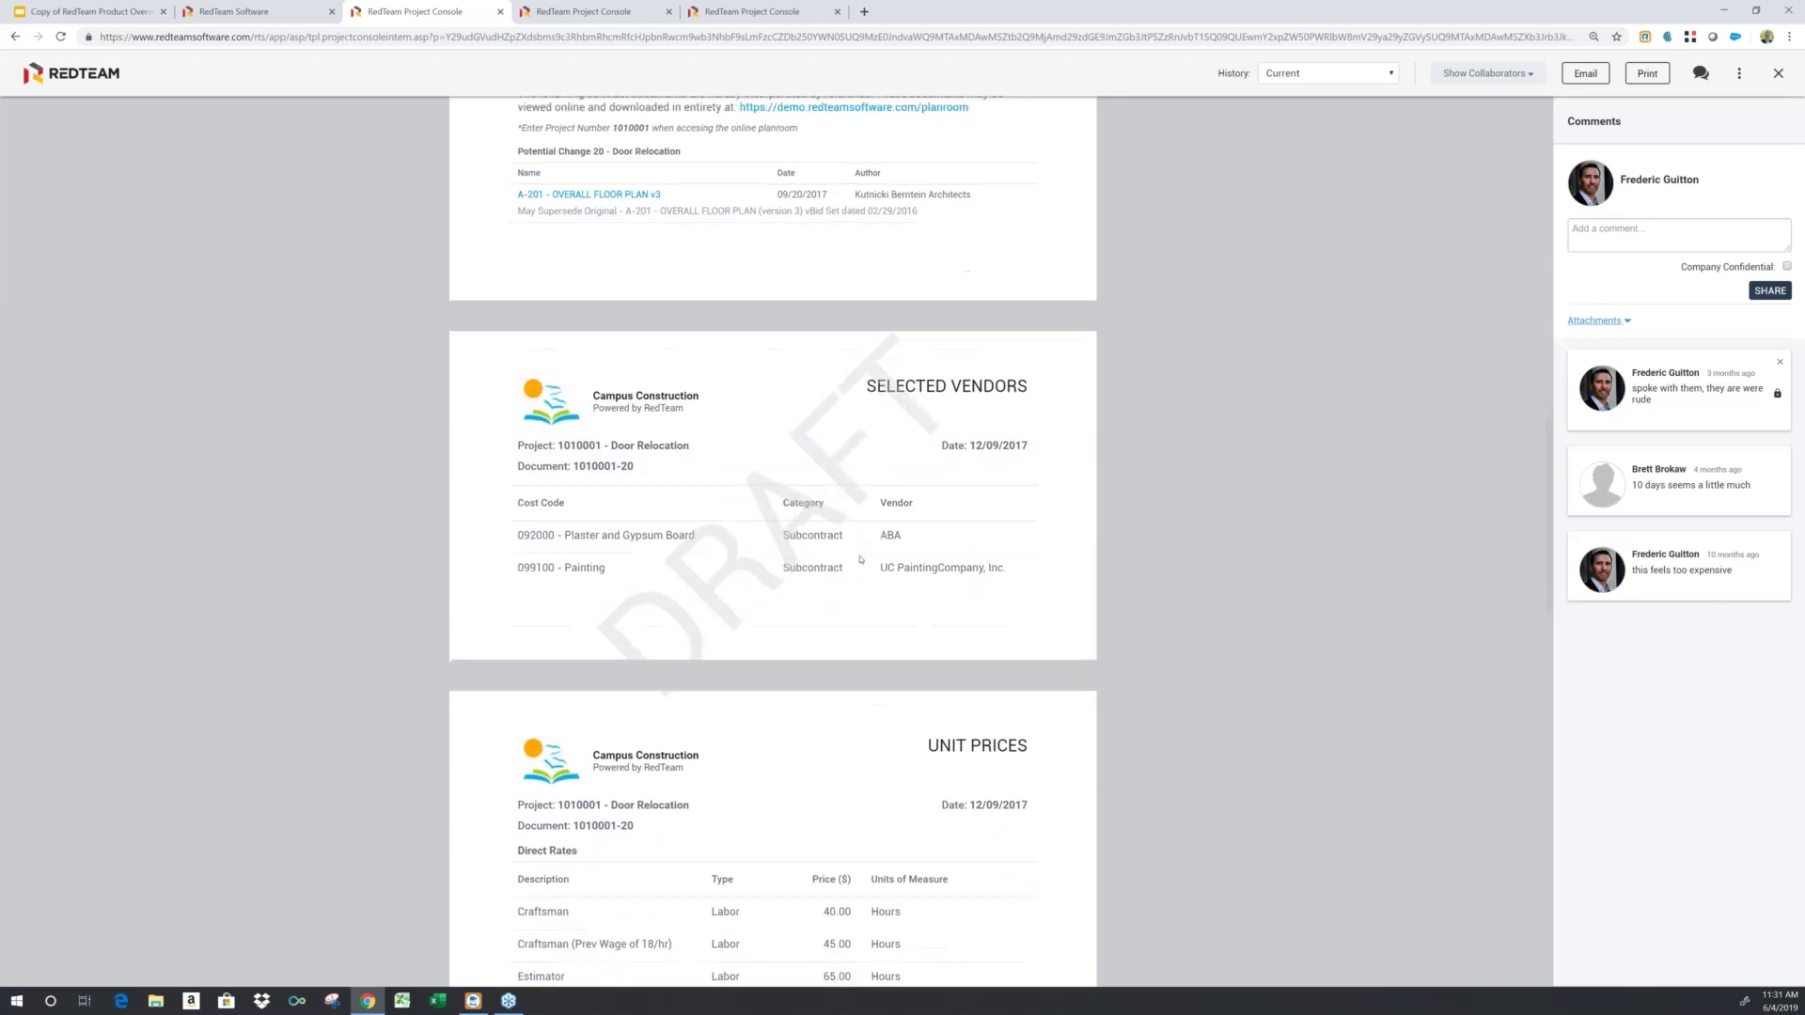
scroll(859, 561, down, 10)
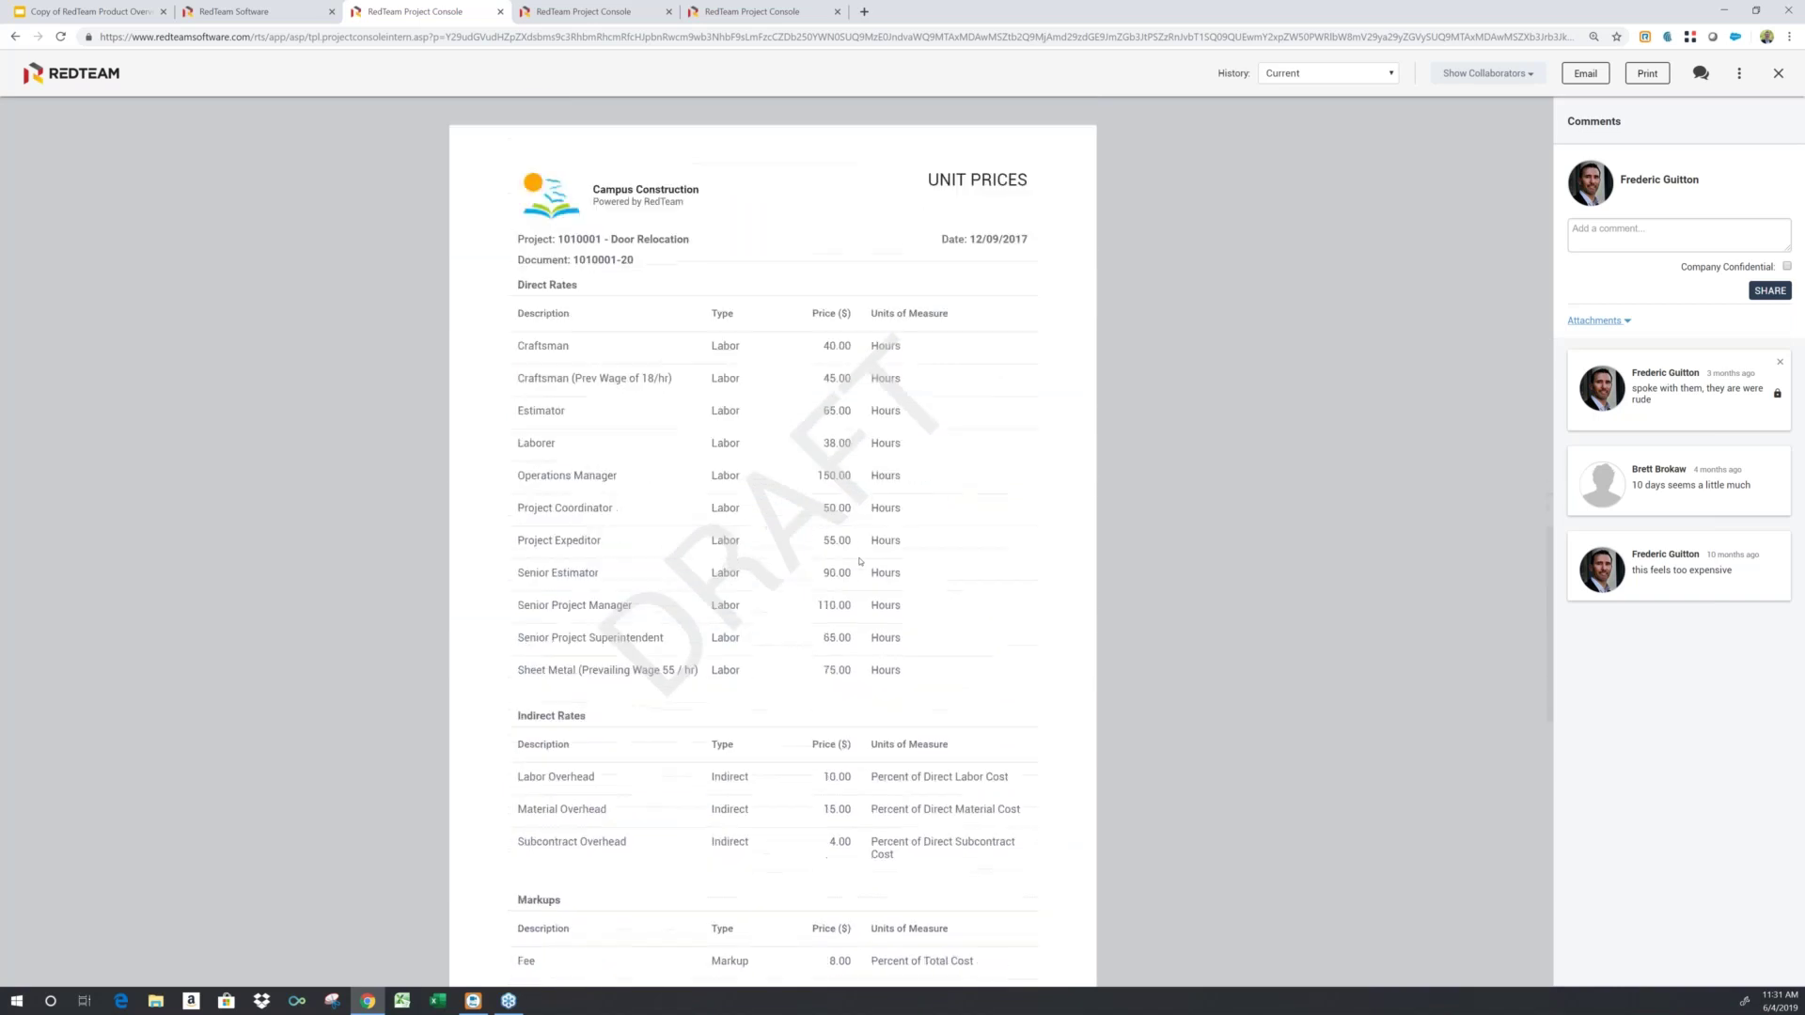
scroll(857, 564, down, 3)
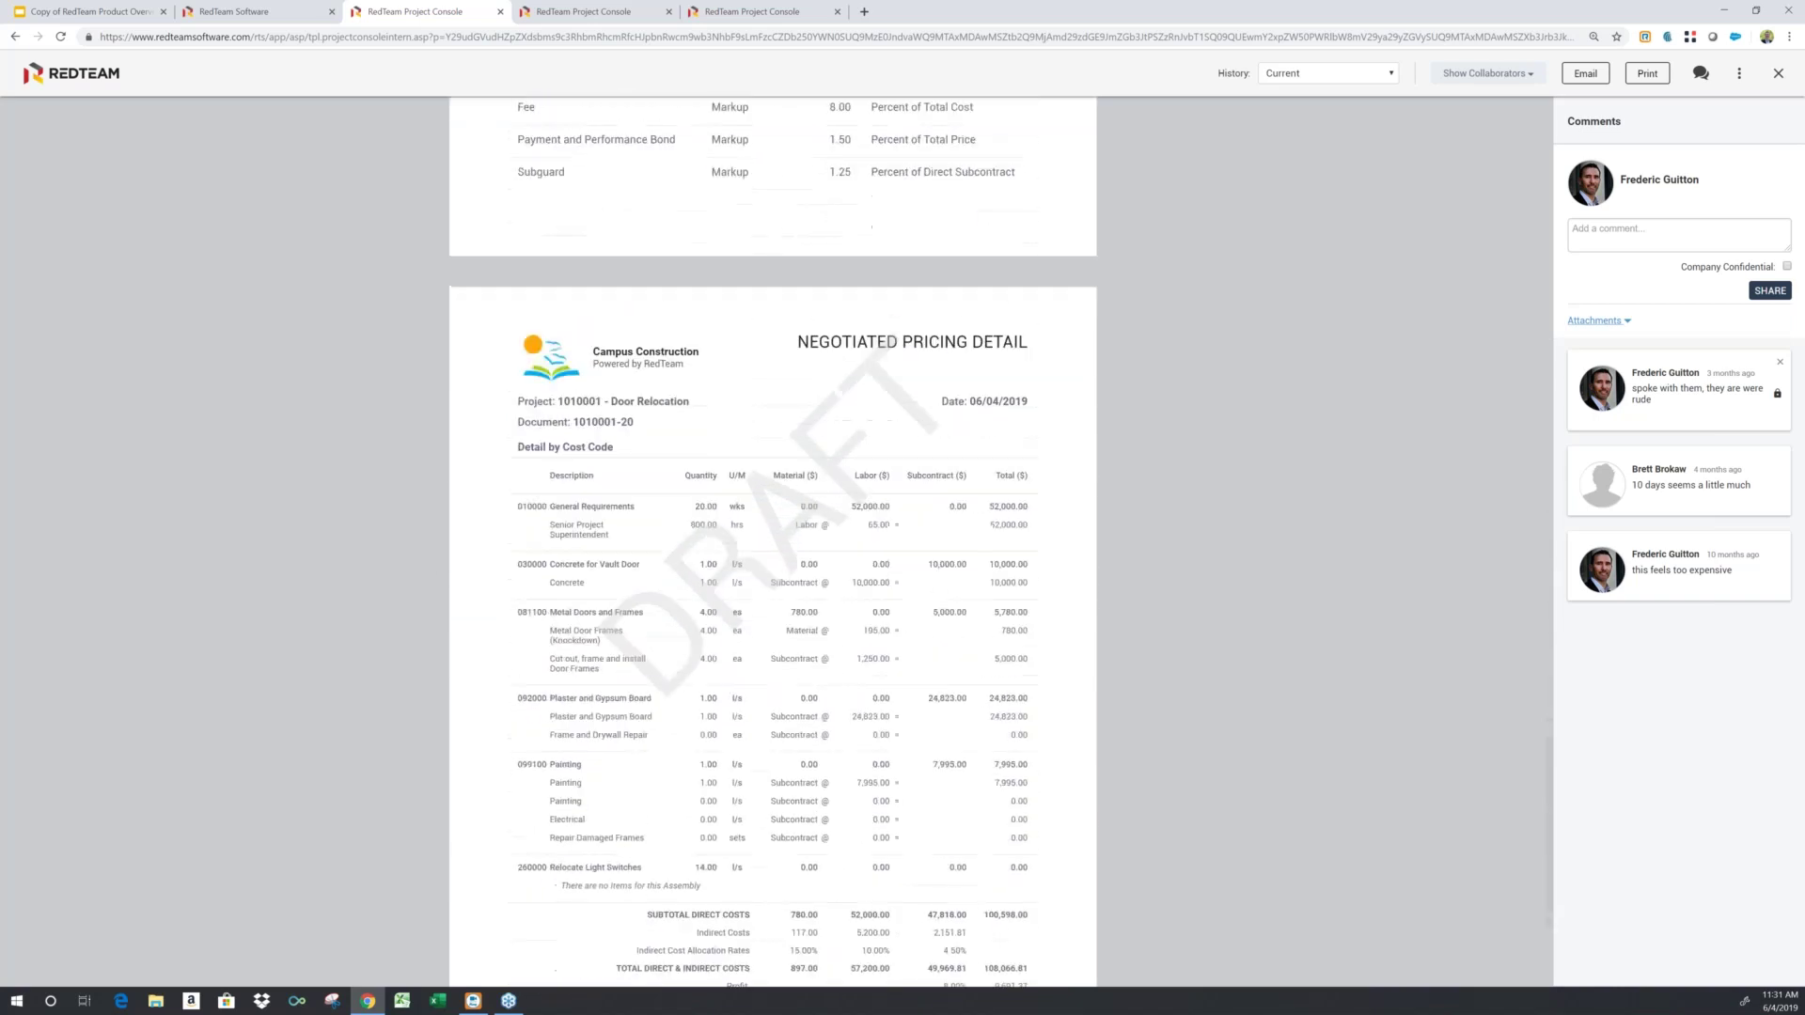
scroll(937, 156, down, 2)
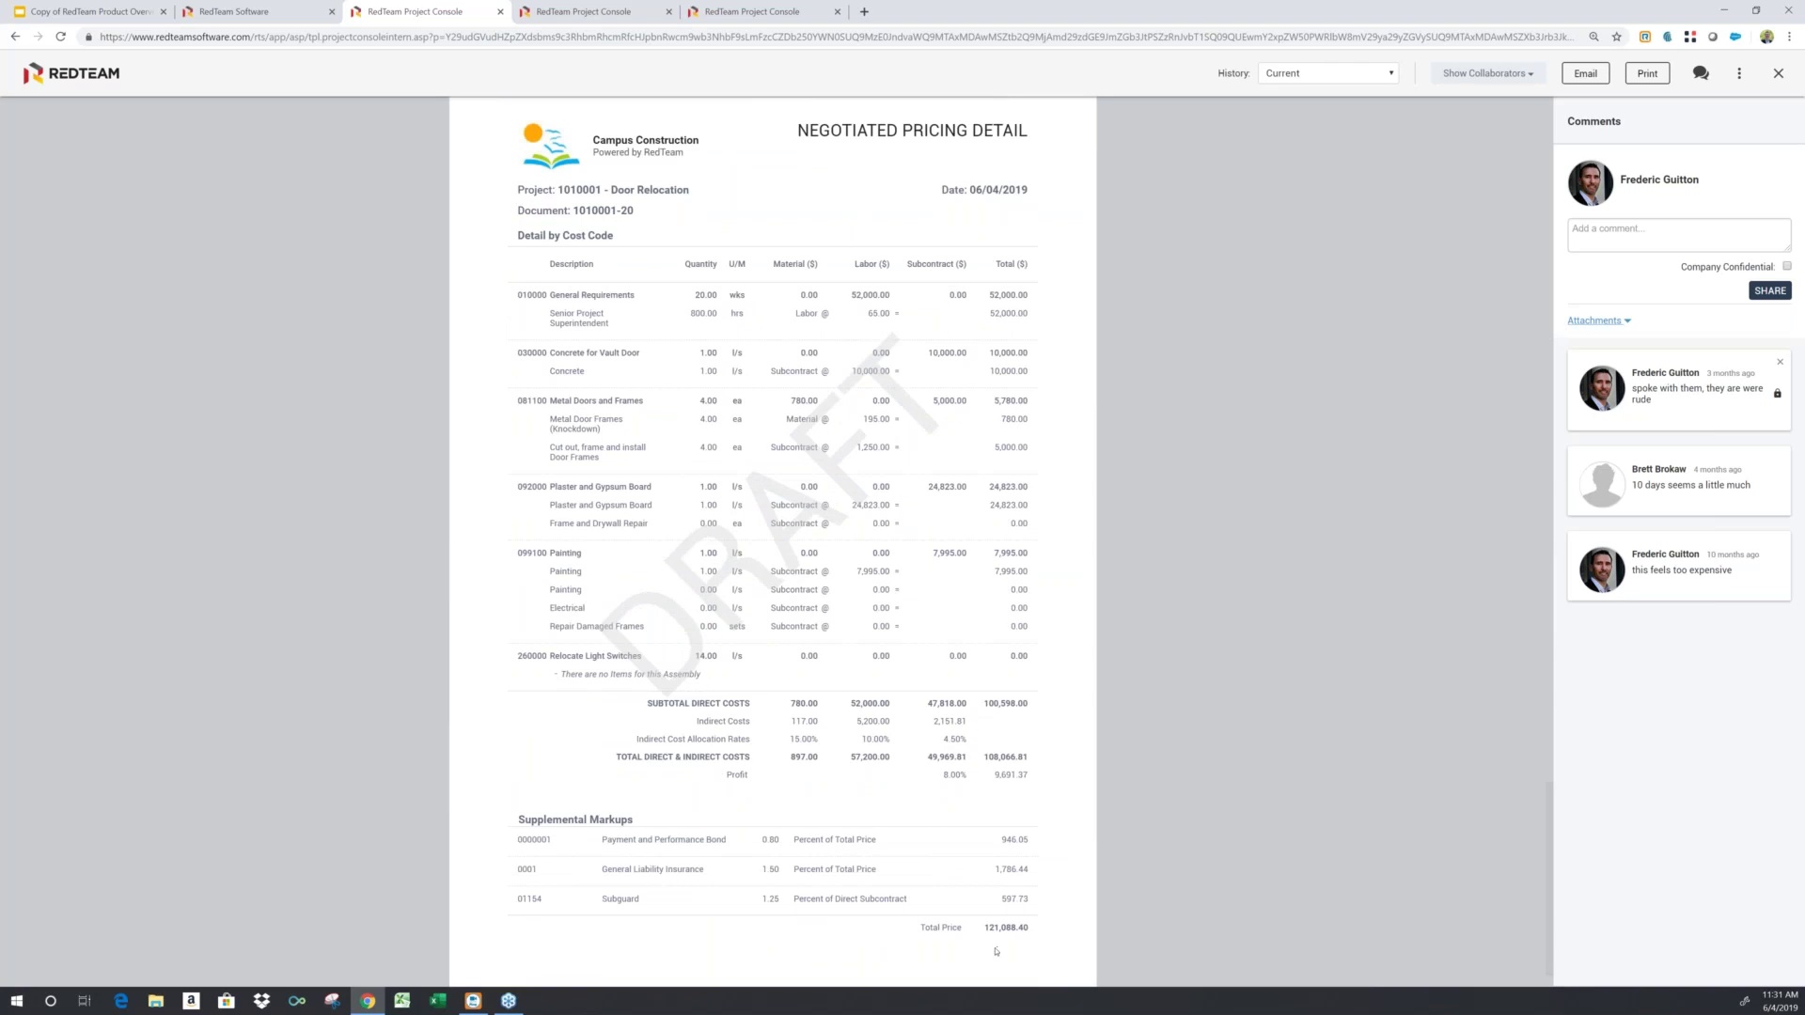
drag(978, 928, 1023, 928)
scroll(1104, 820, up, 15)
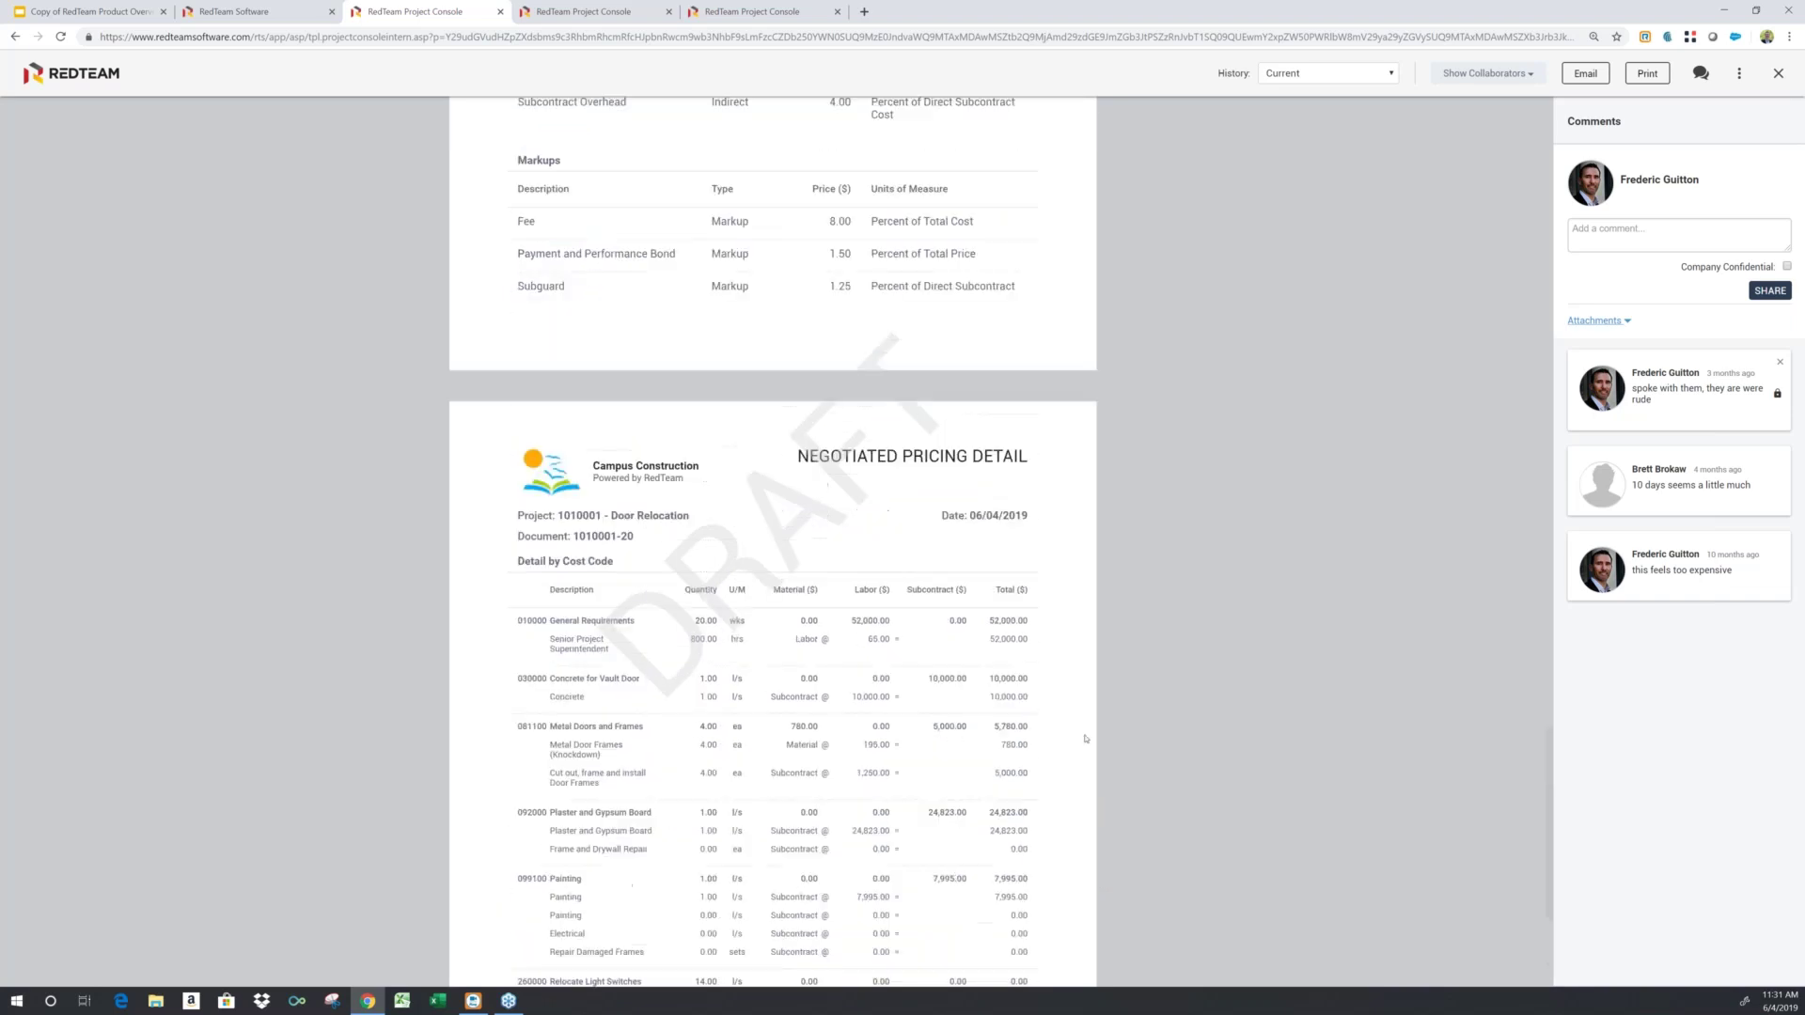
scroll(1084, 727, up, 15)
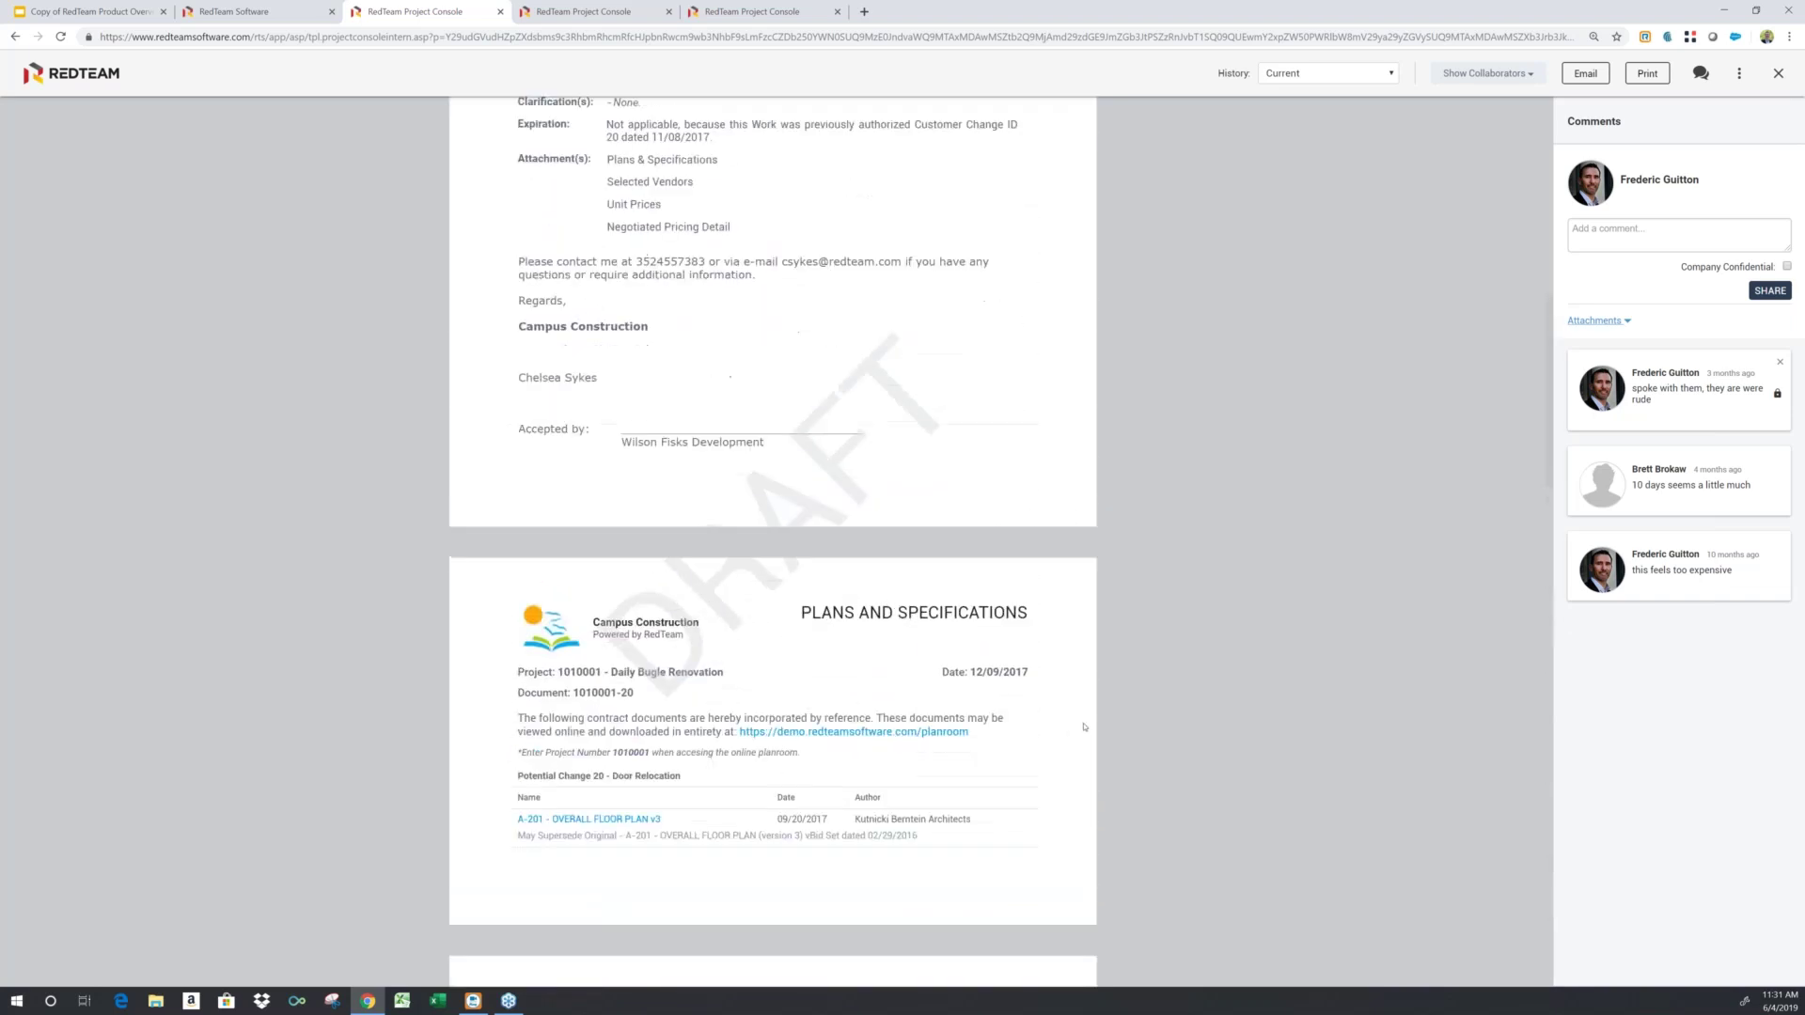
scroll(1084, 725, up, 1)
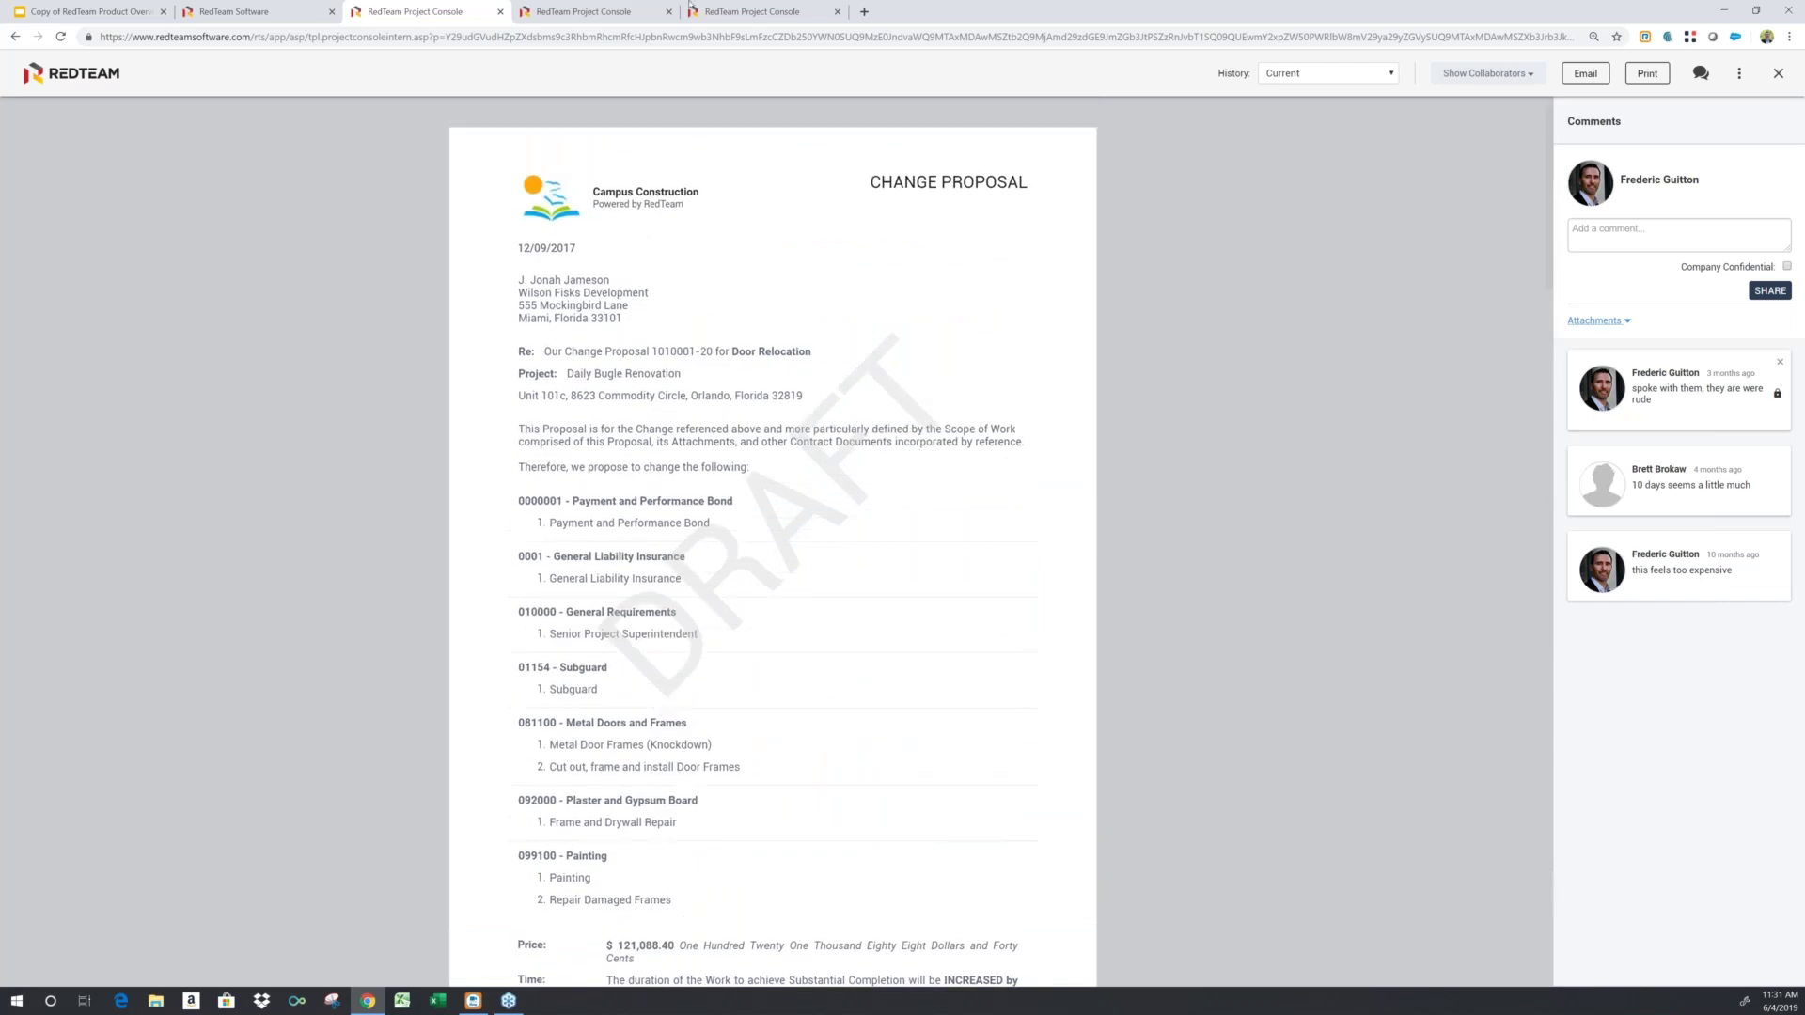
Close the Door Relocation potential change and review the contract's authorized and potential customer changes.
click(273, 11)
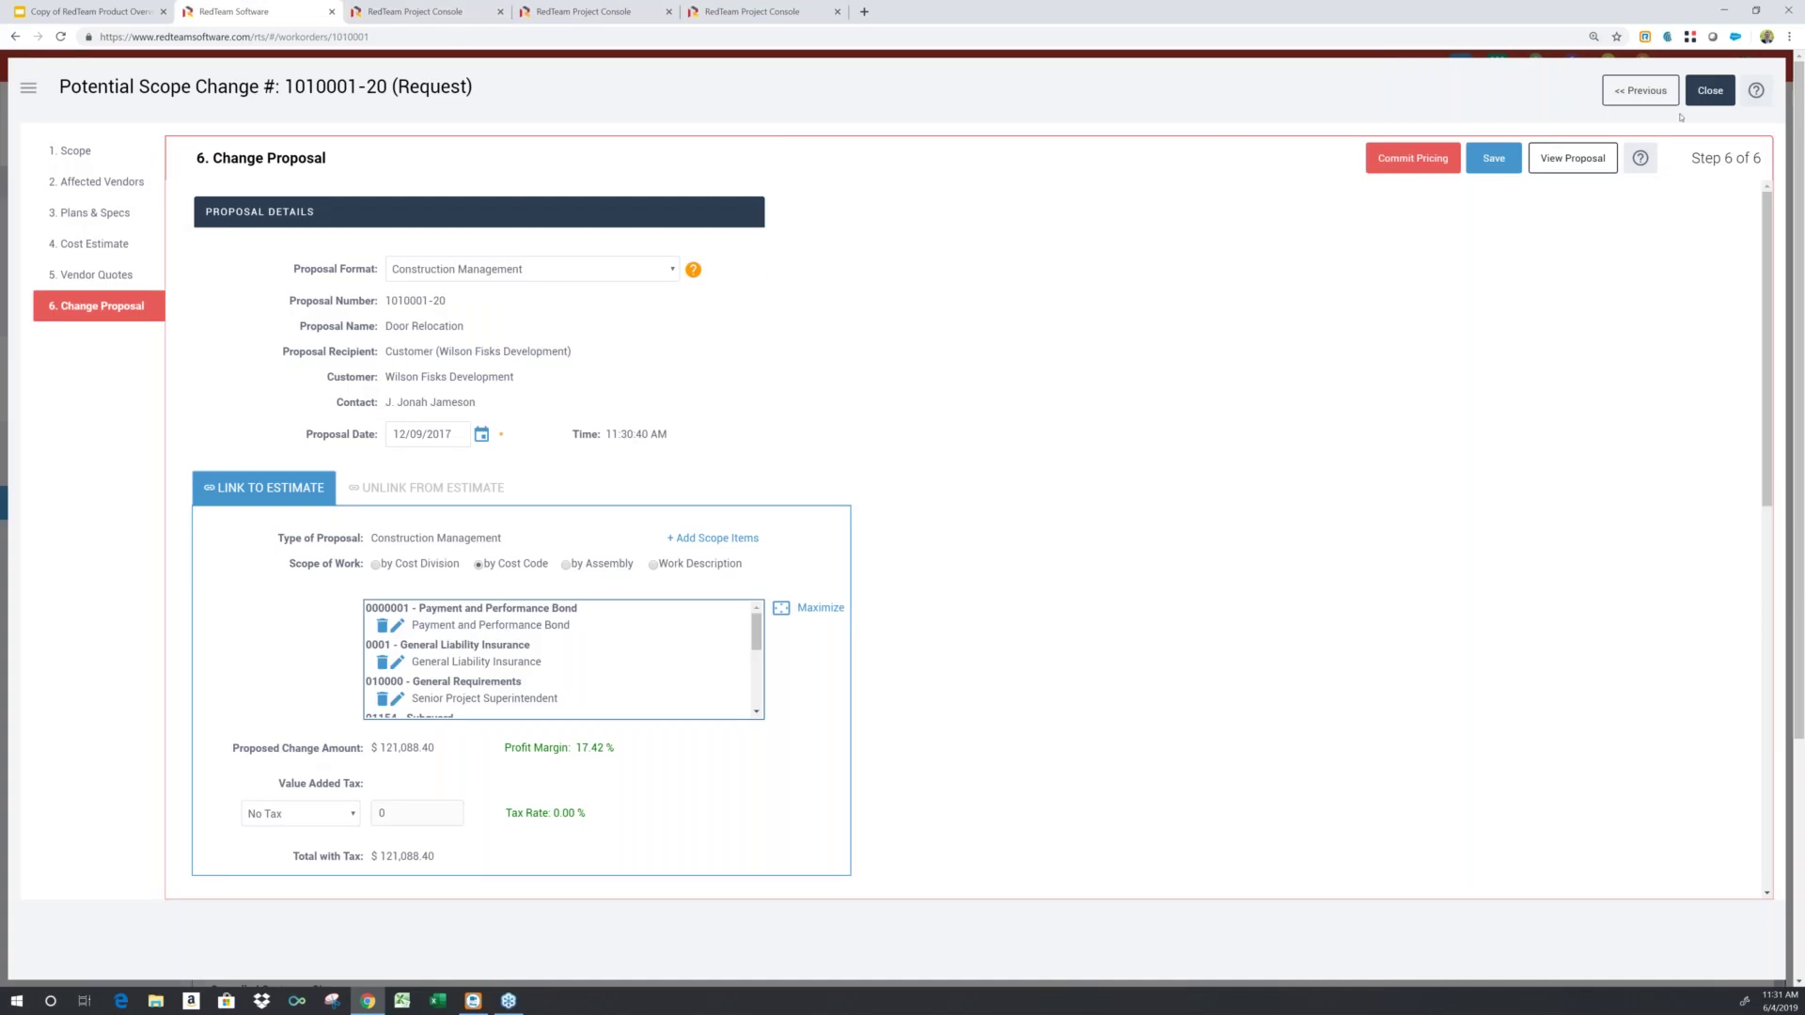
click(1710, 90)
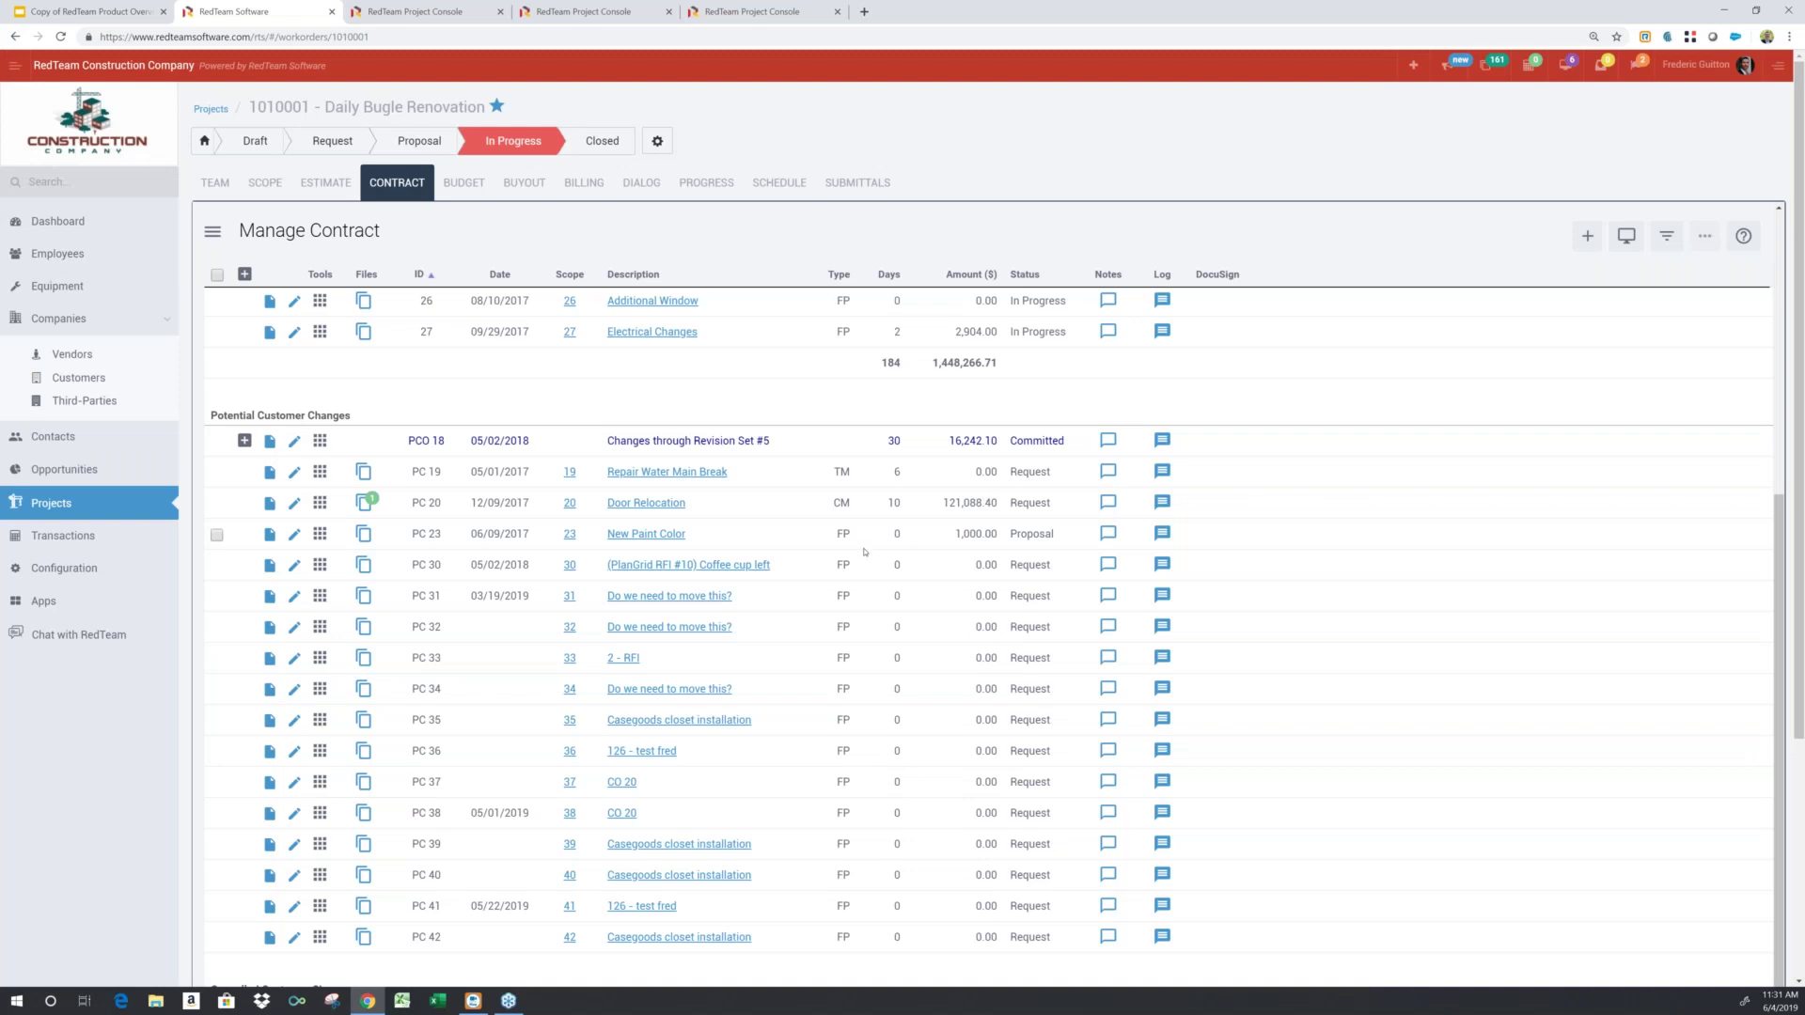
scroll(546, 519, up, 2)
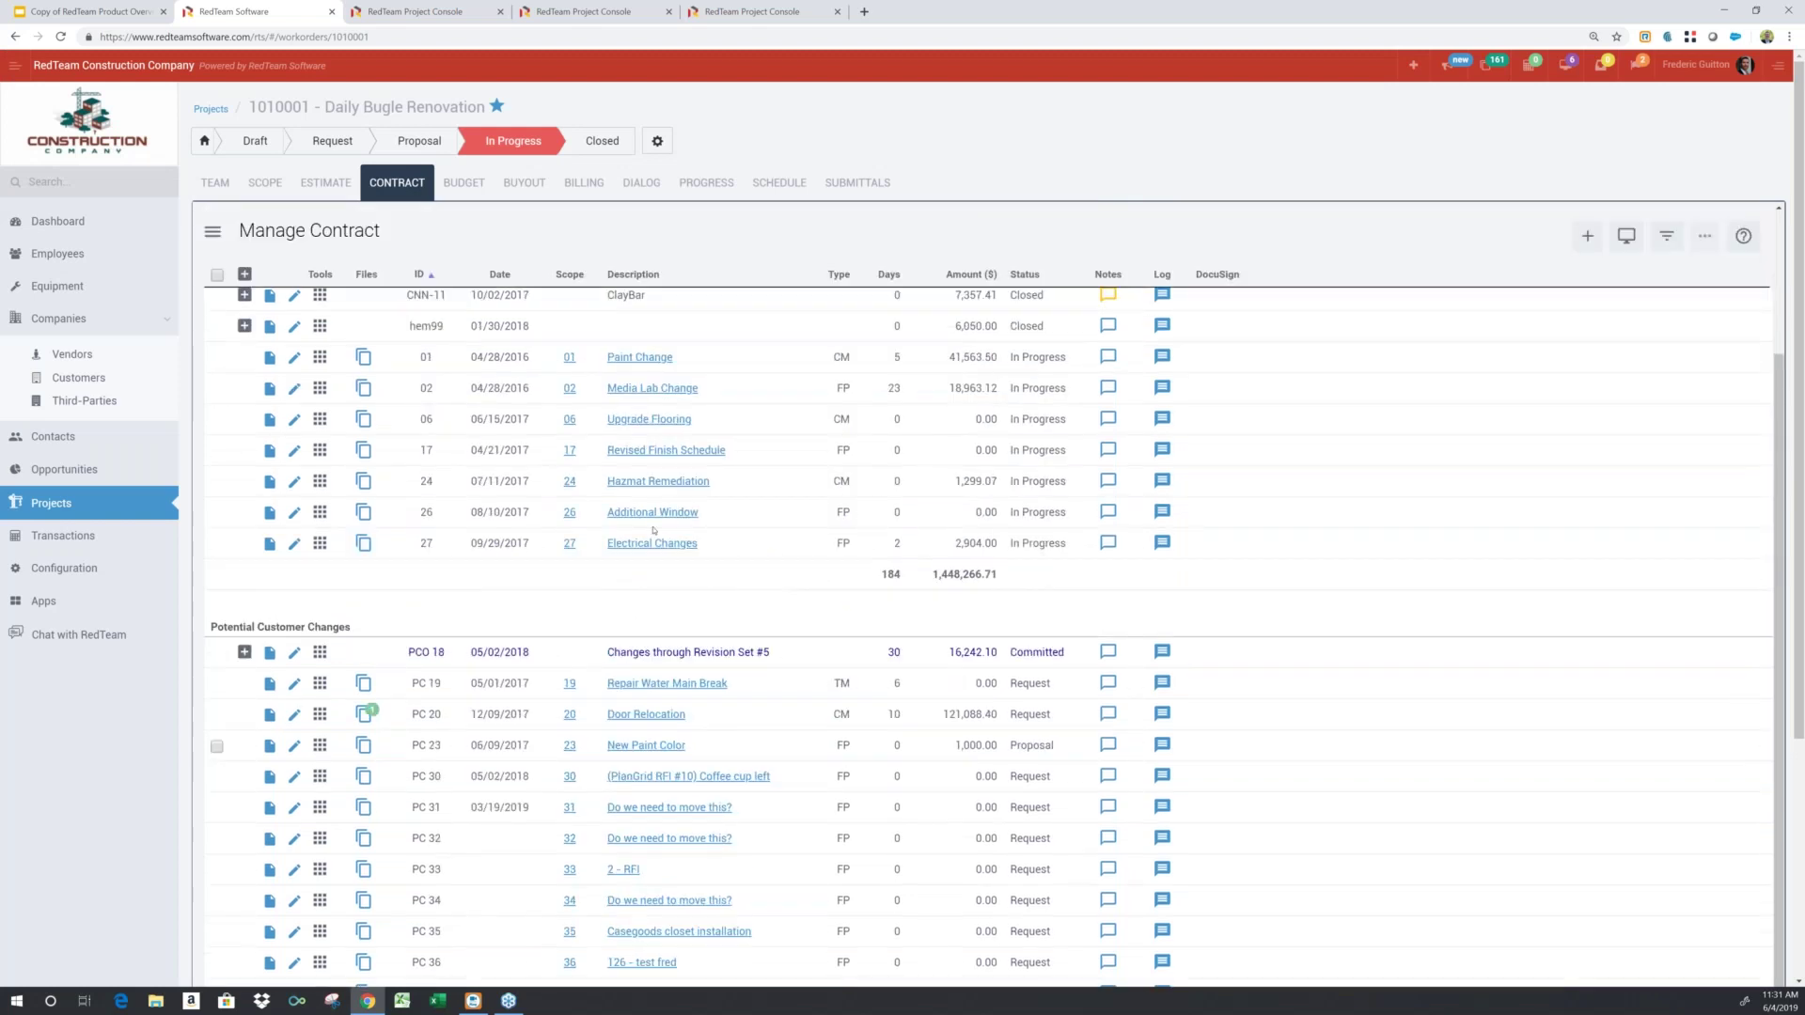
scroll(243, 333, up, 2)
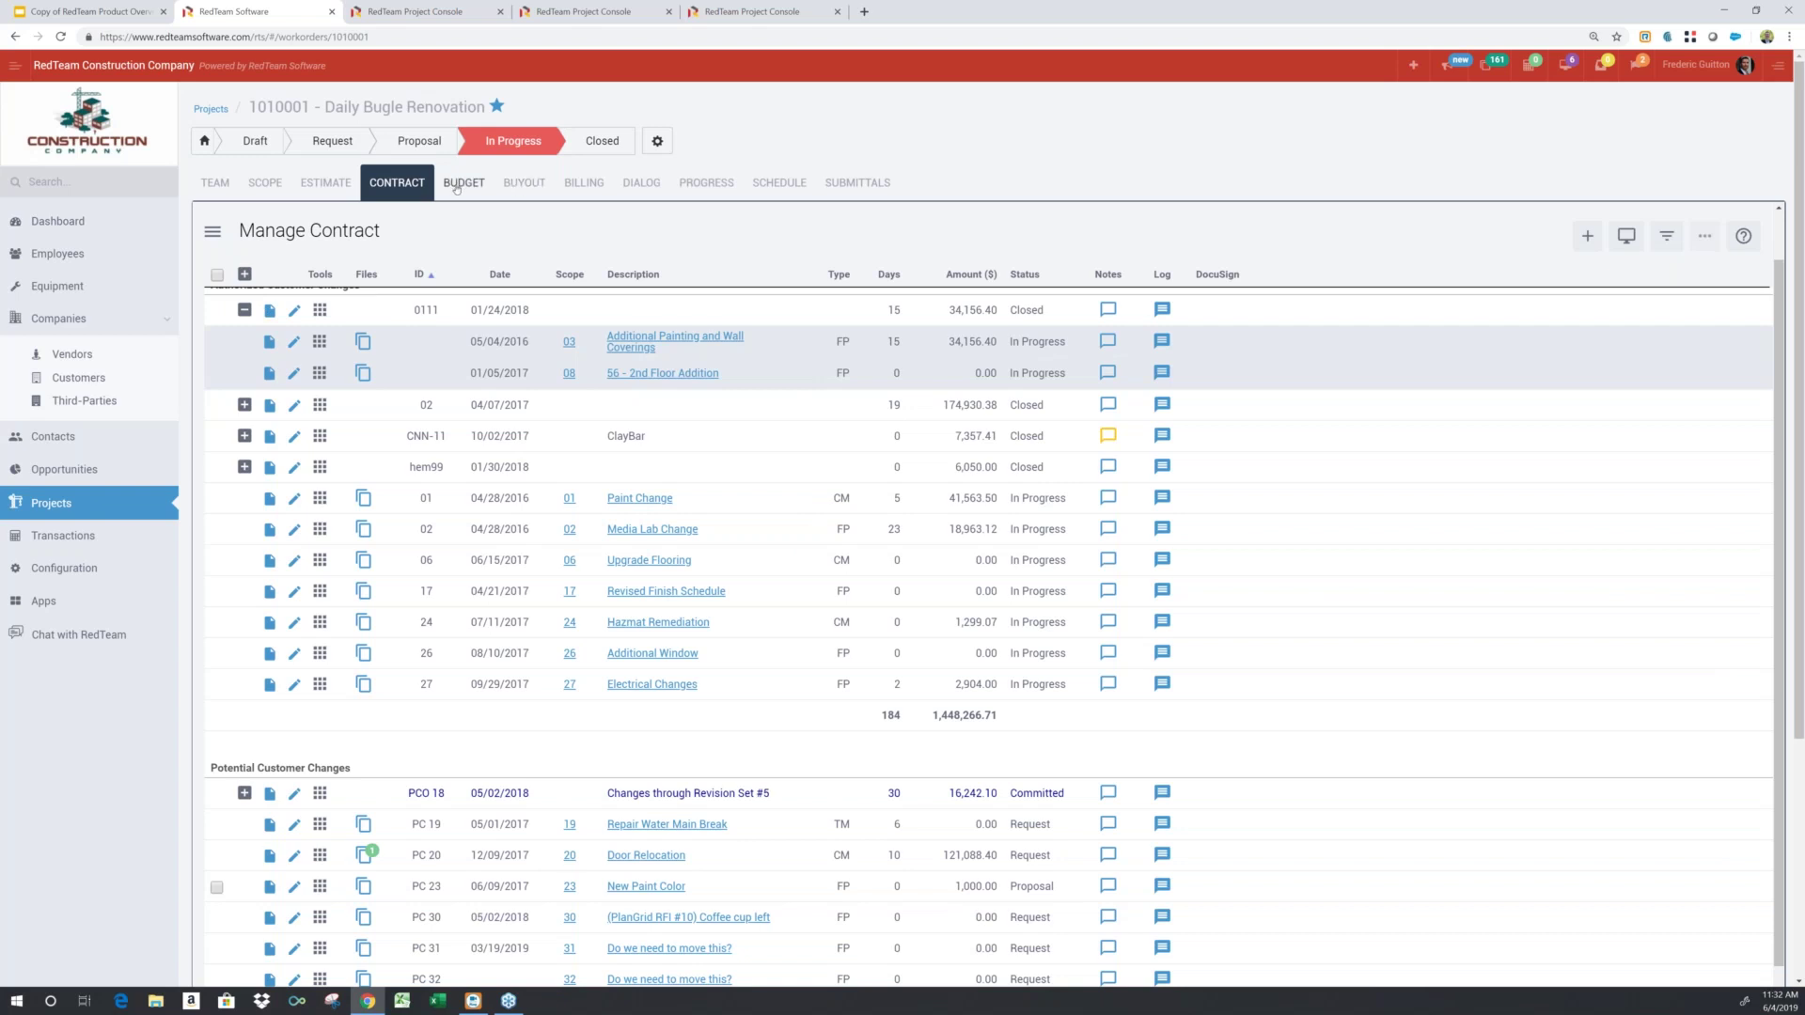
Show the project's buyout commitments and check which commitment types can be added, without creating one.
click(516, 185)
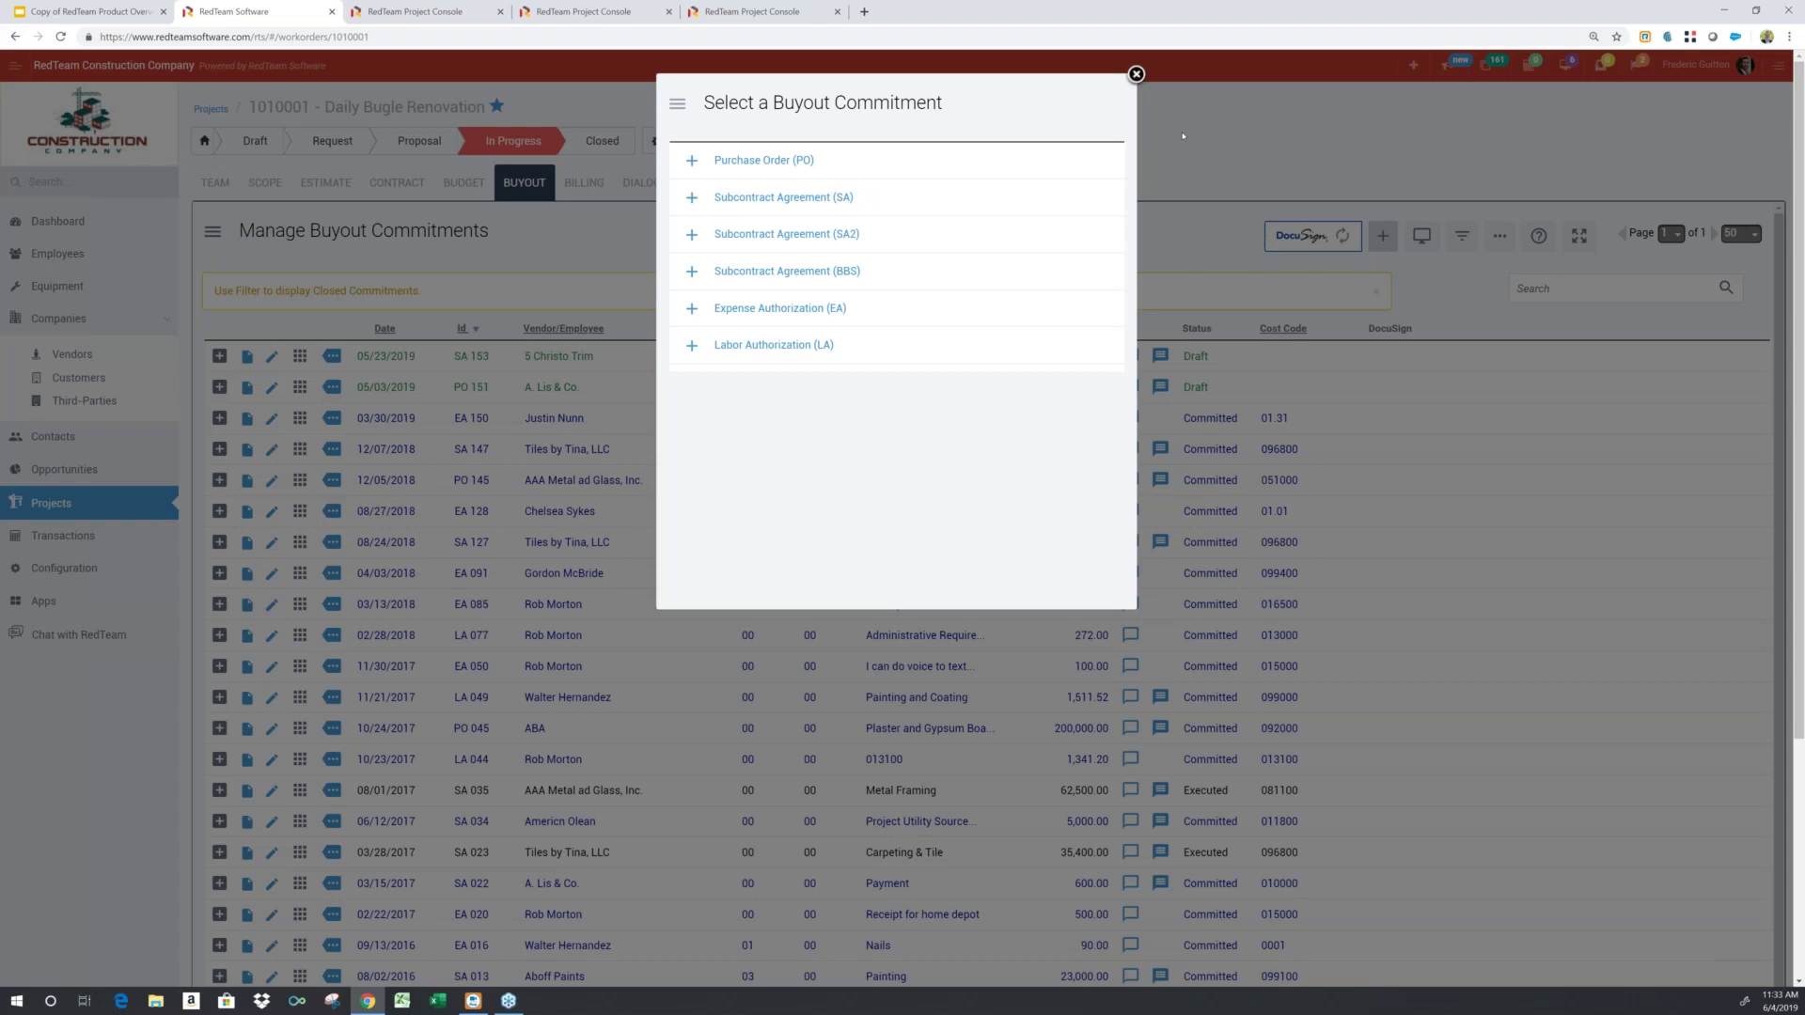
click(1133, 75)
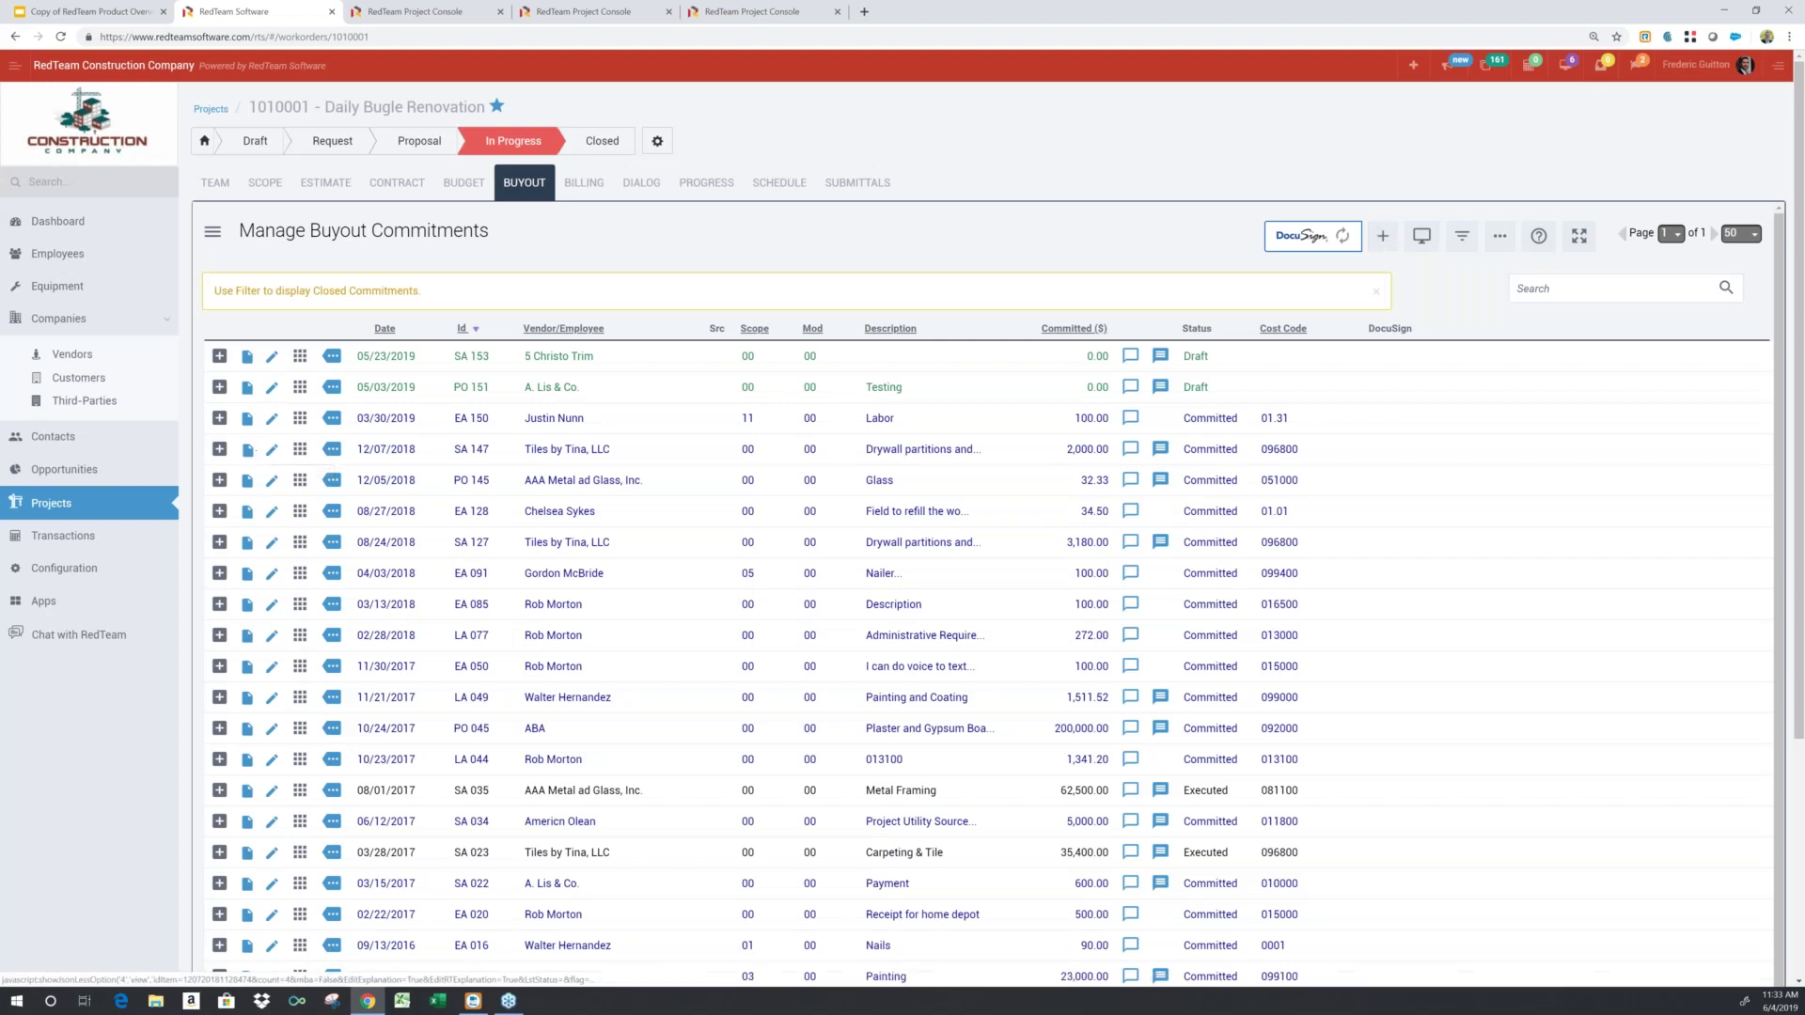
Open subcontract agreement SA 147 for Tiles by Tina, LLC and read its scope, contract terms, signature block, and plans and specifications.
click(249, 450)
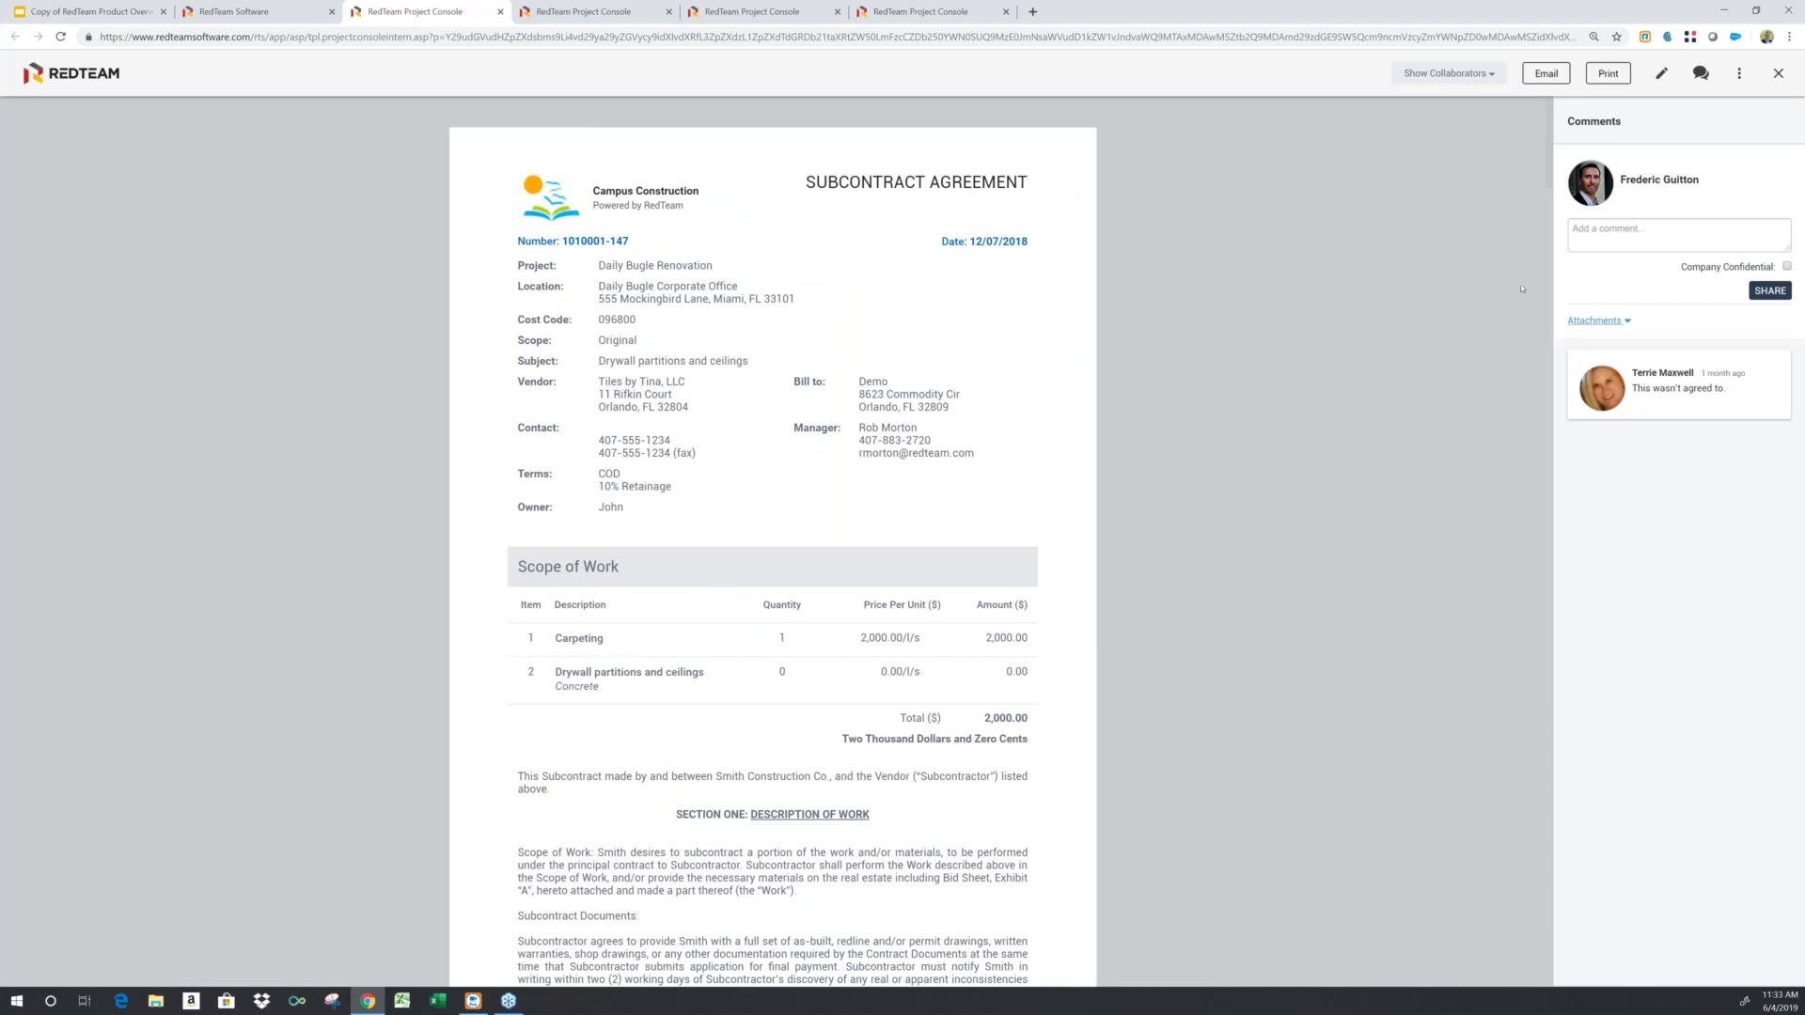
scroll(1208, 393, down, 6)
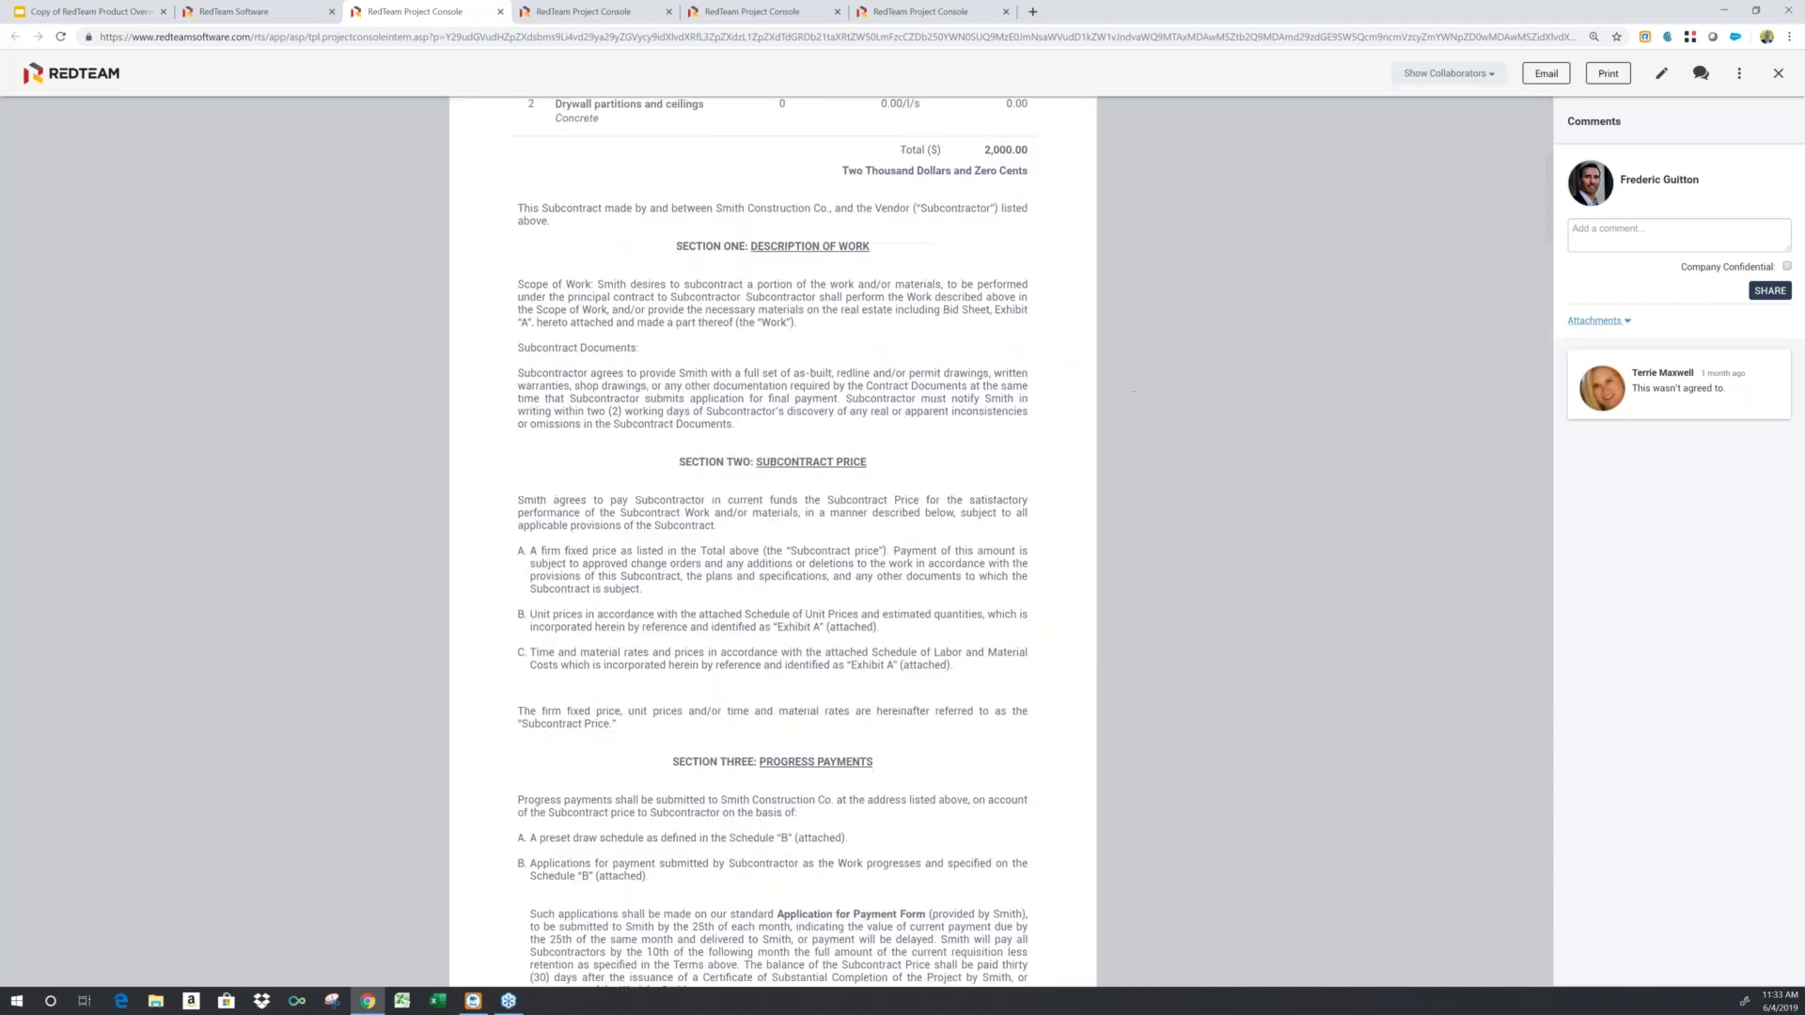
scroll(811, 458, down, 2)
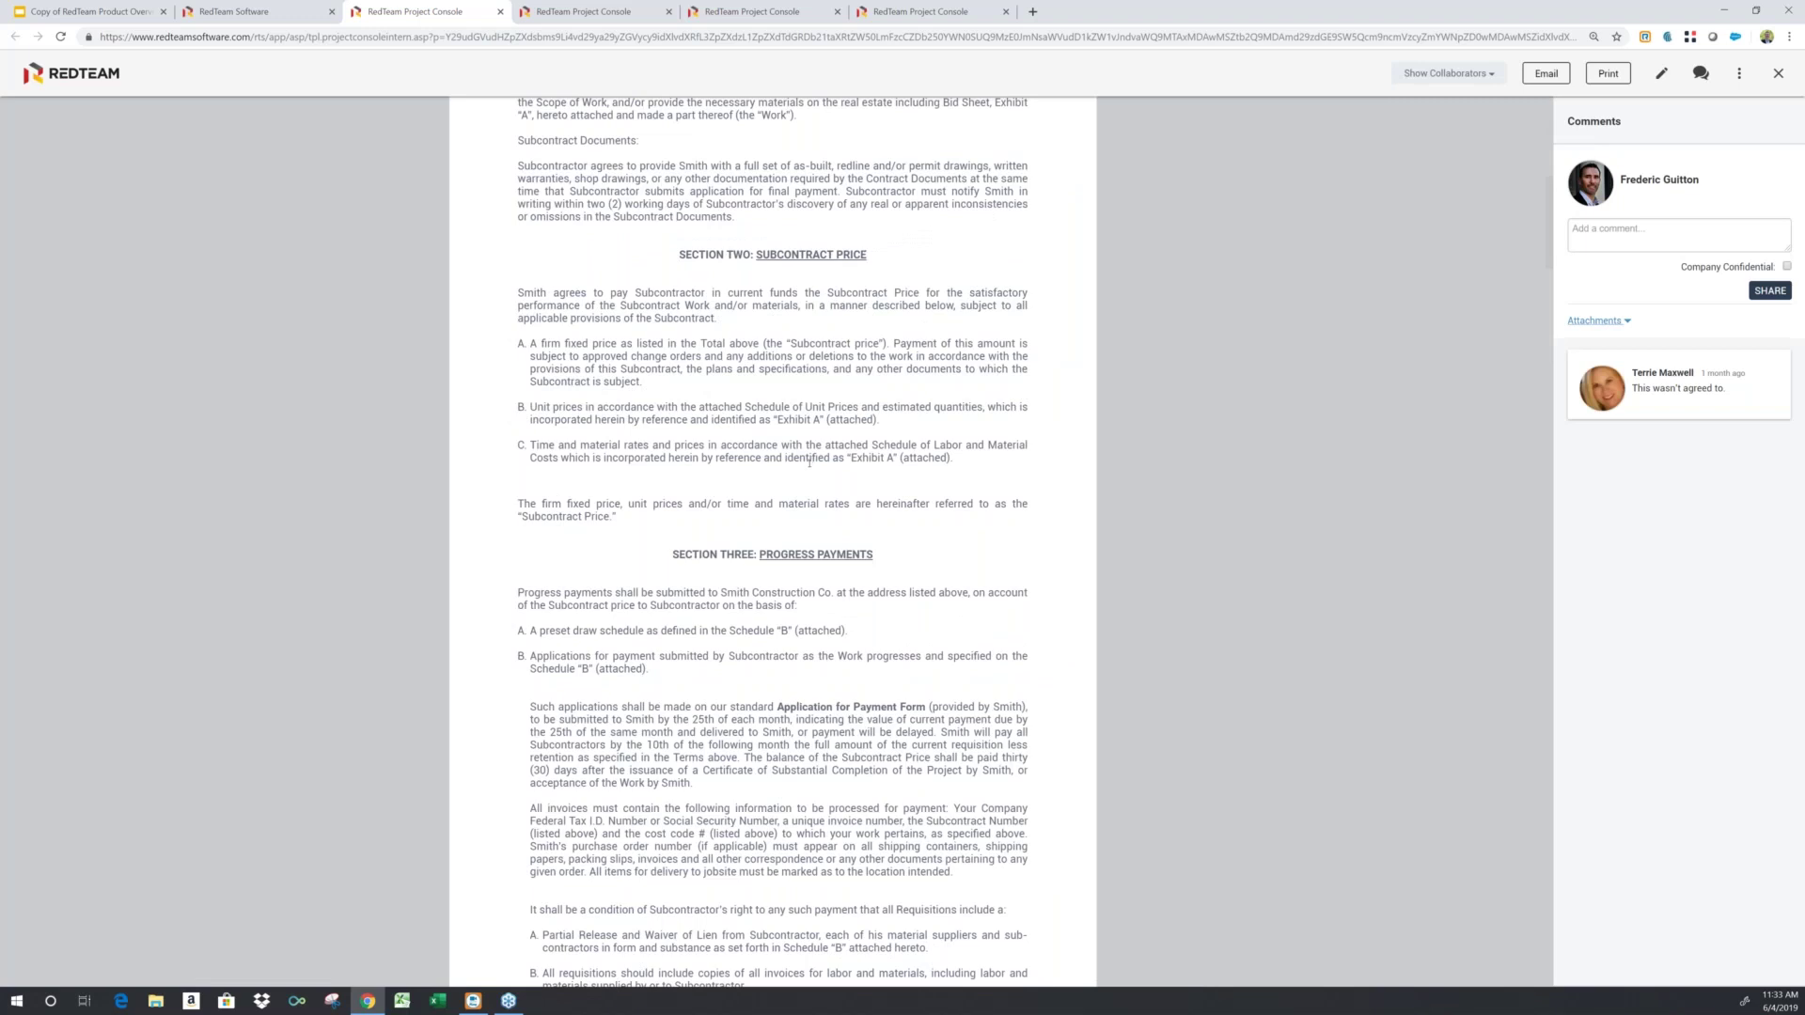
scroll(810, 461, down, 11)
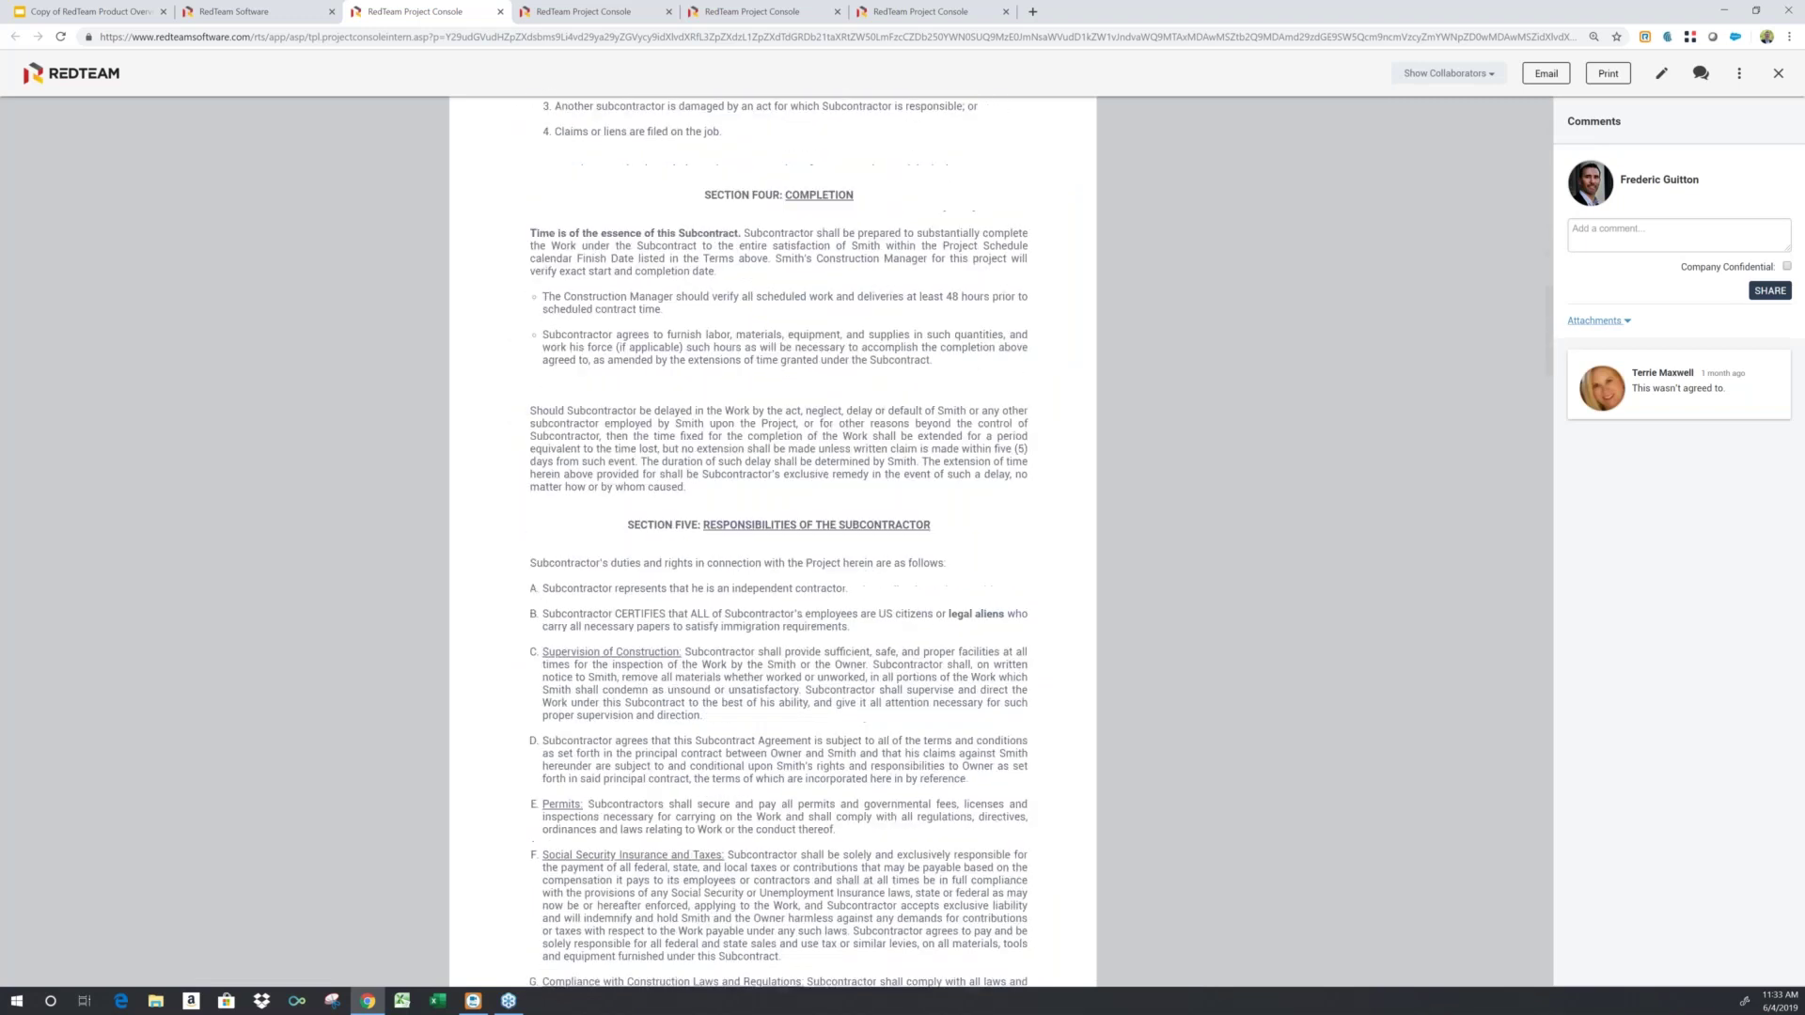
scroll(807, 524, down, 15)
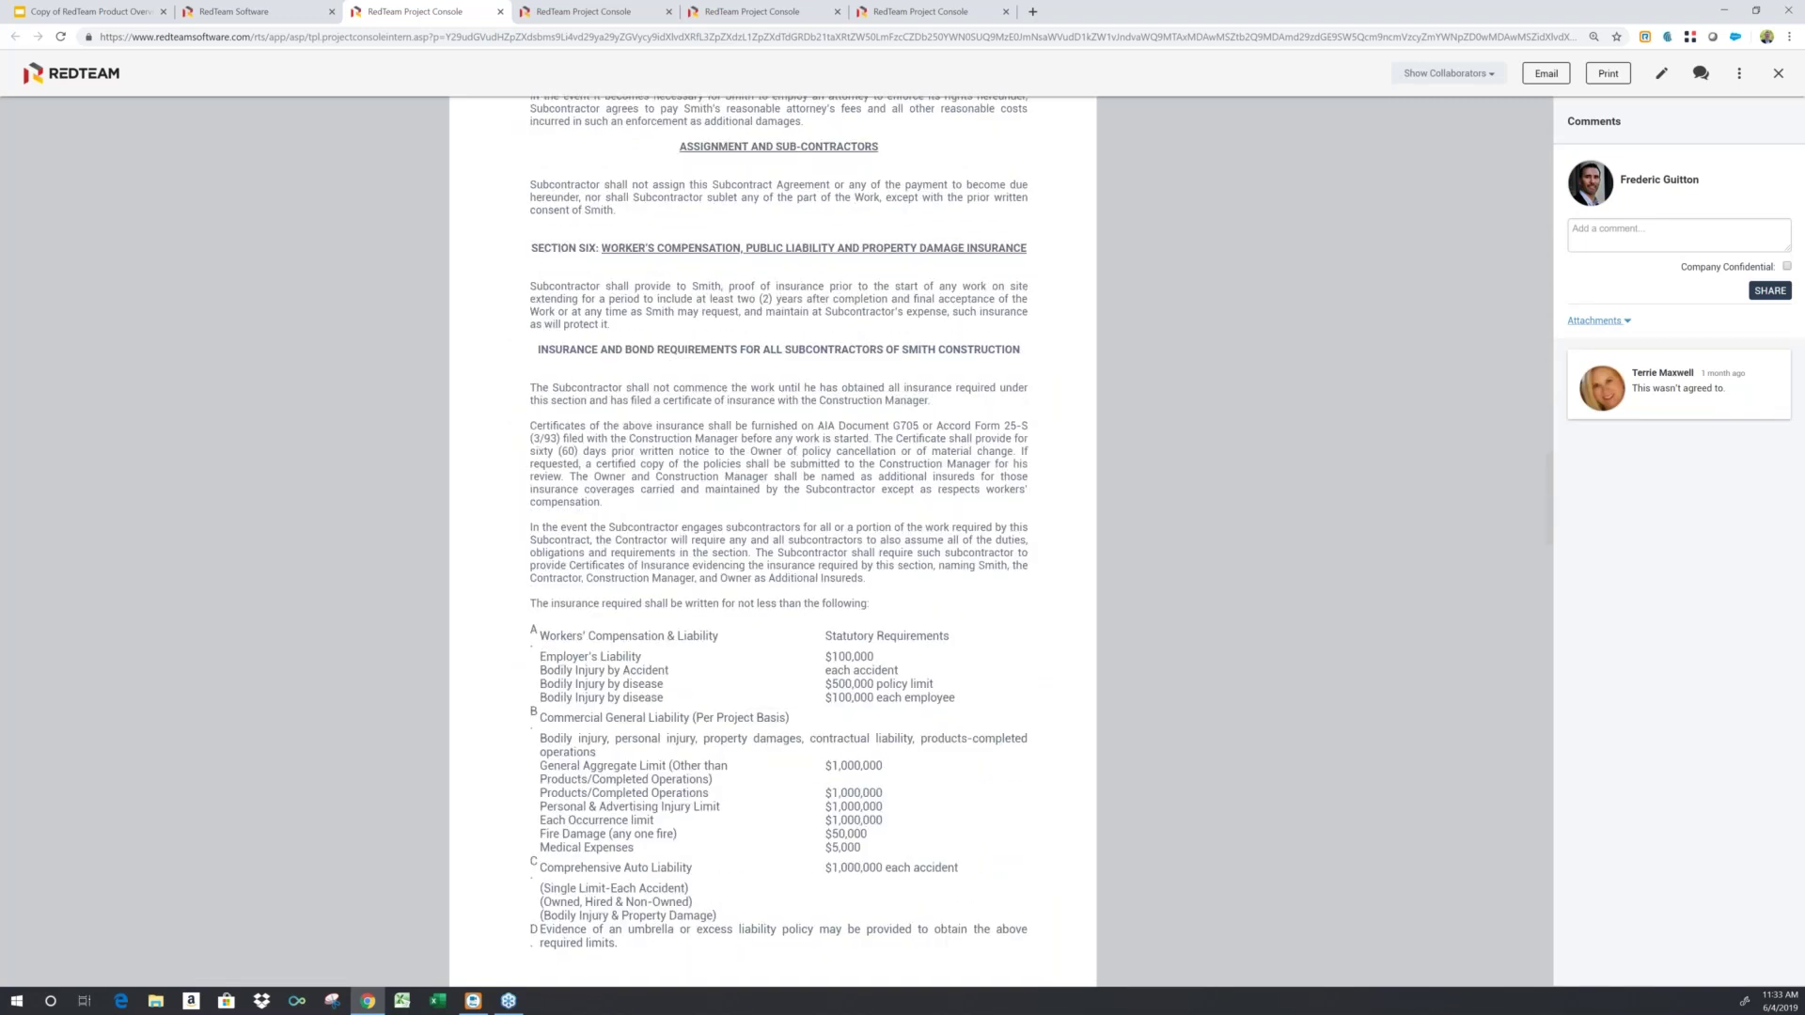
scroll(800, 521, down, 9)
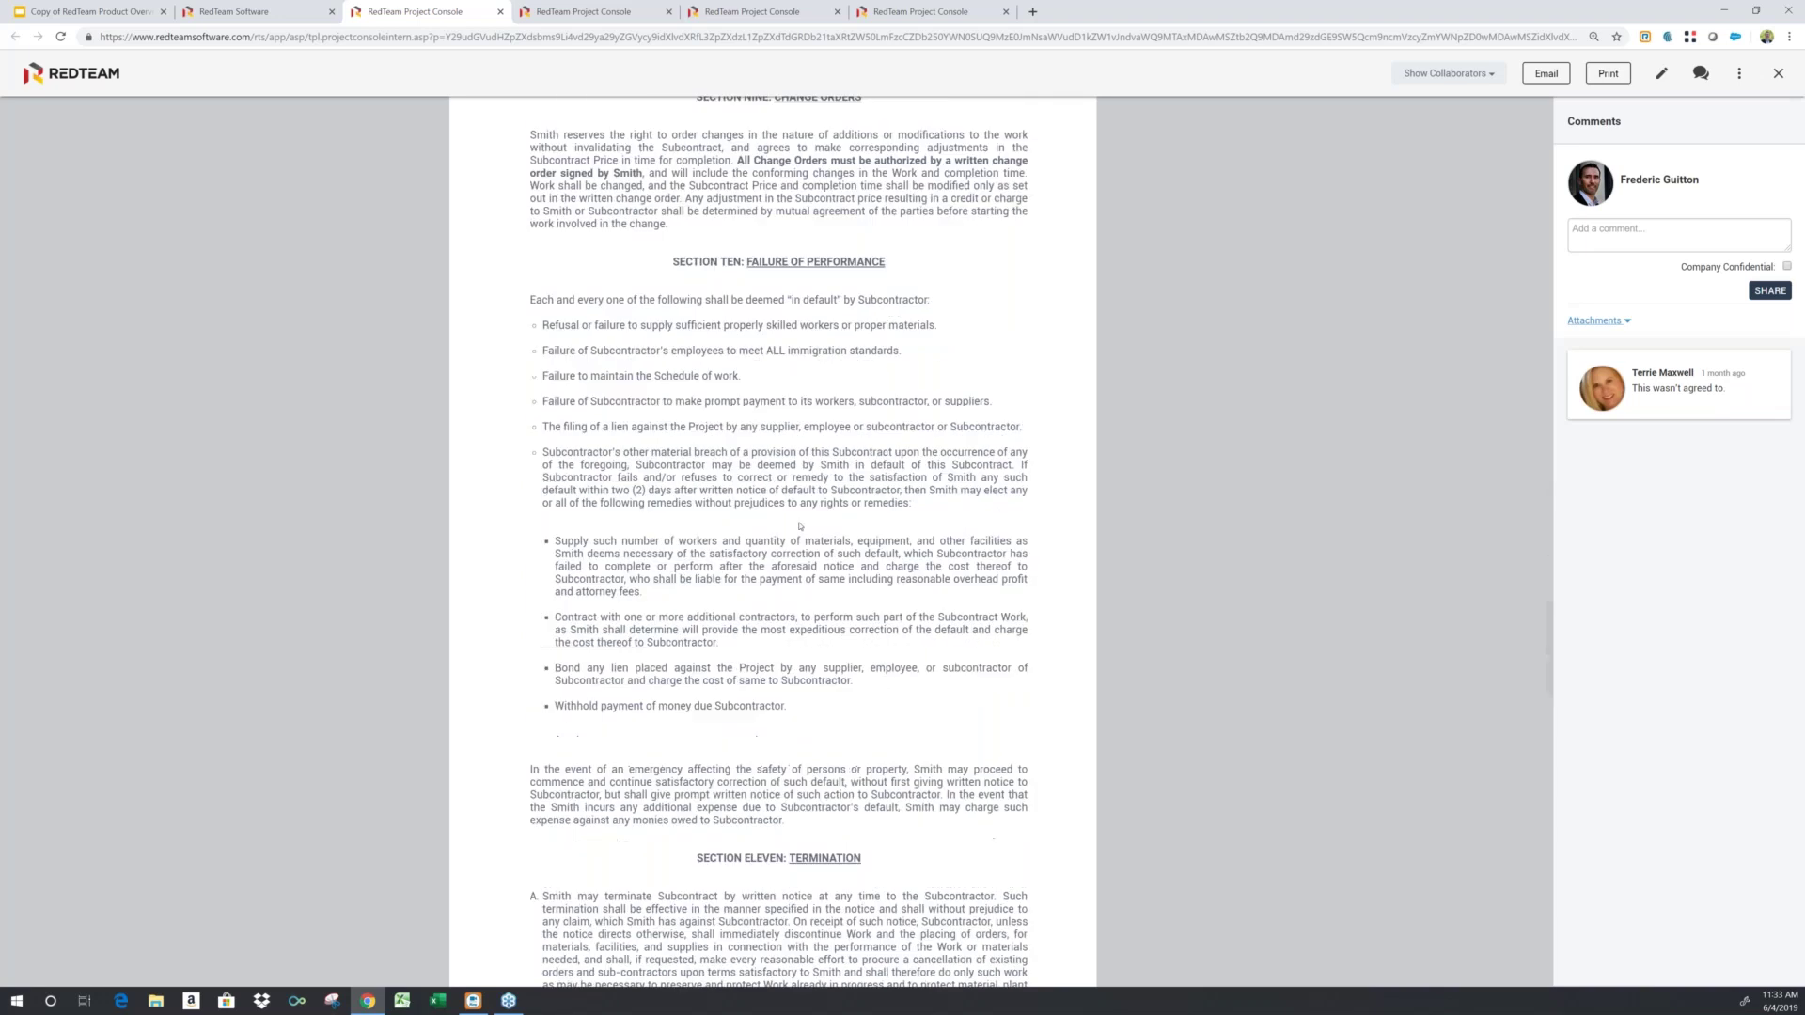
scroll(799, 531, down, 10)
scroll(798, 538, down, 1)
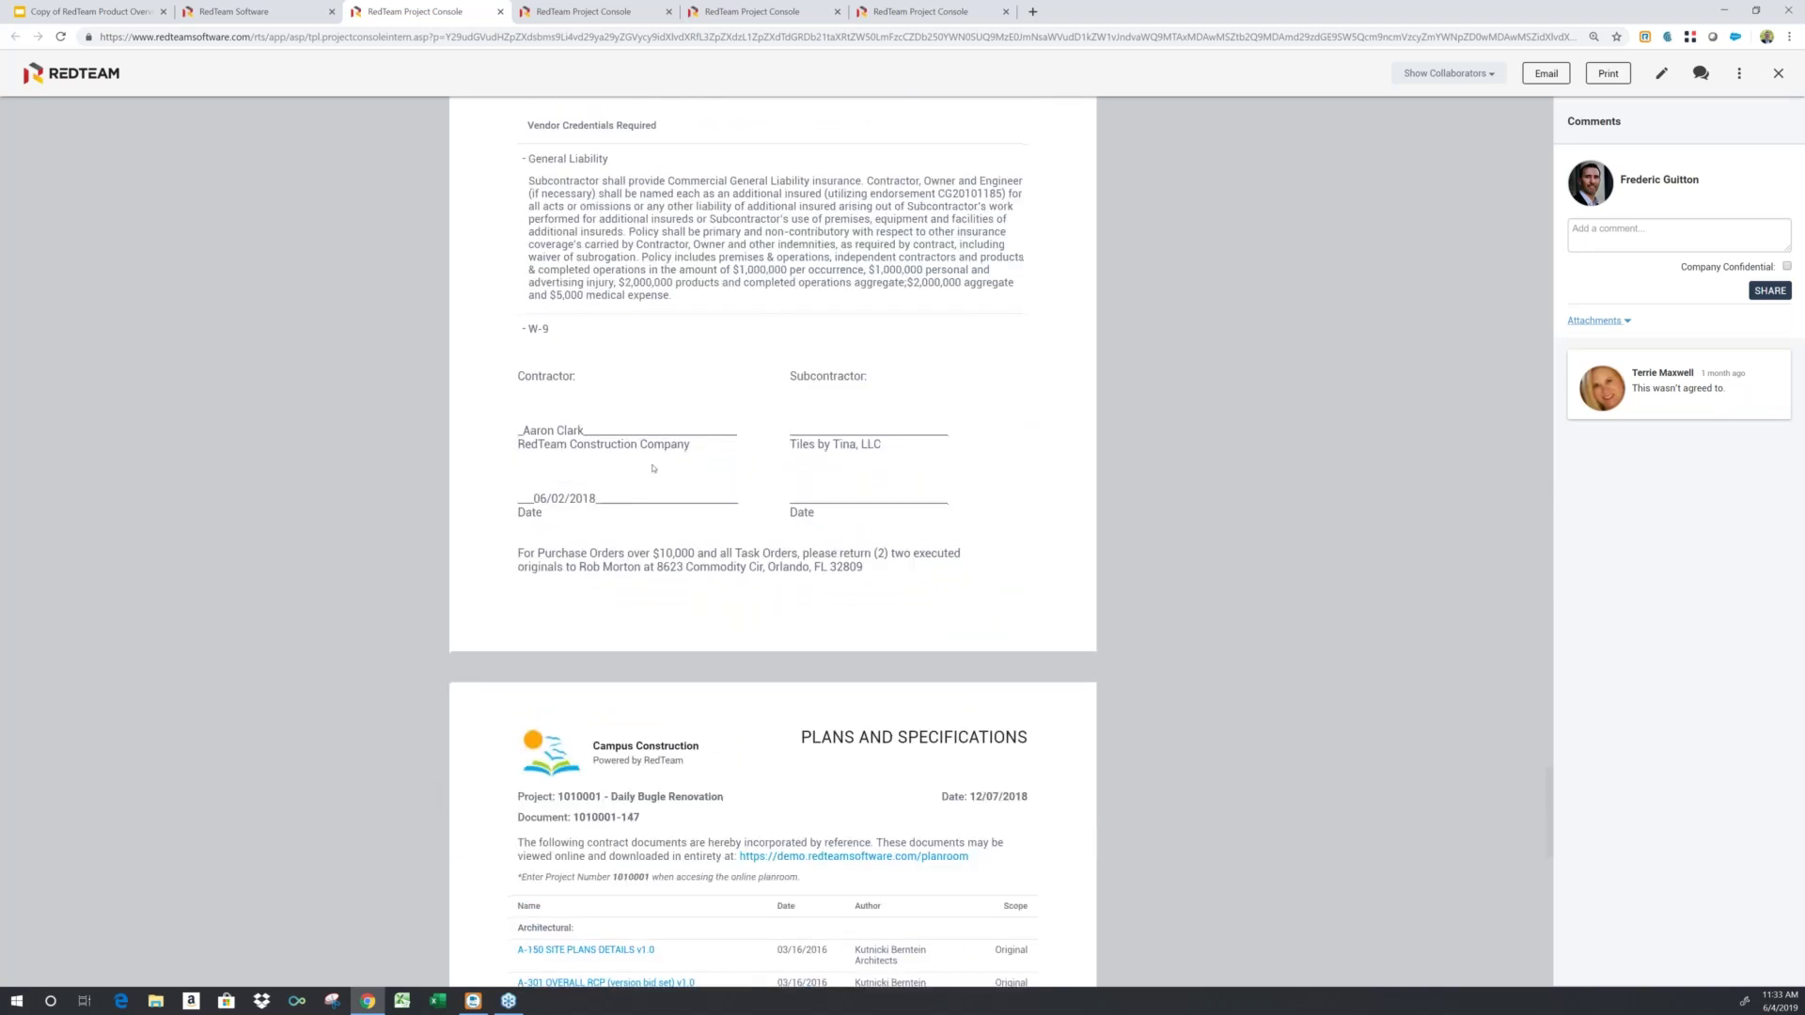
scroll(654, 466, down, 4)
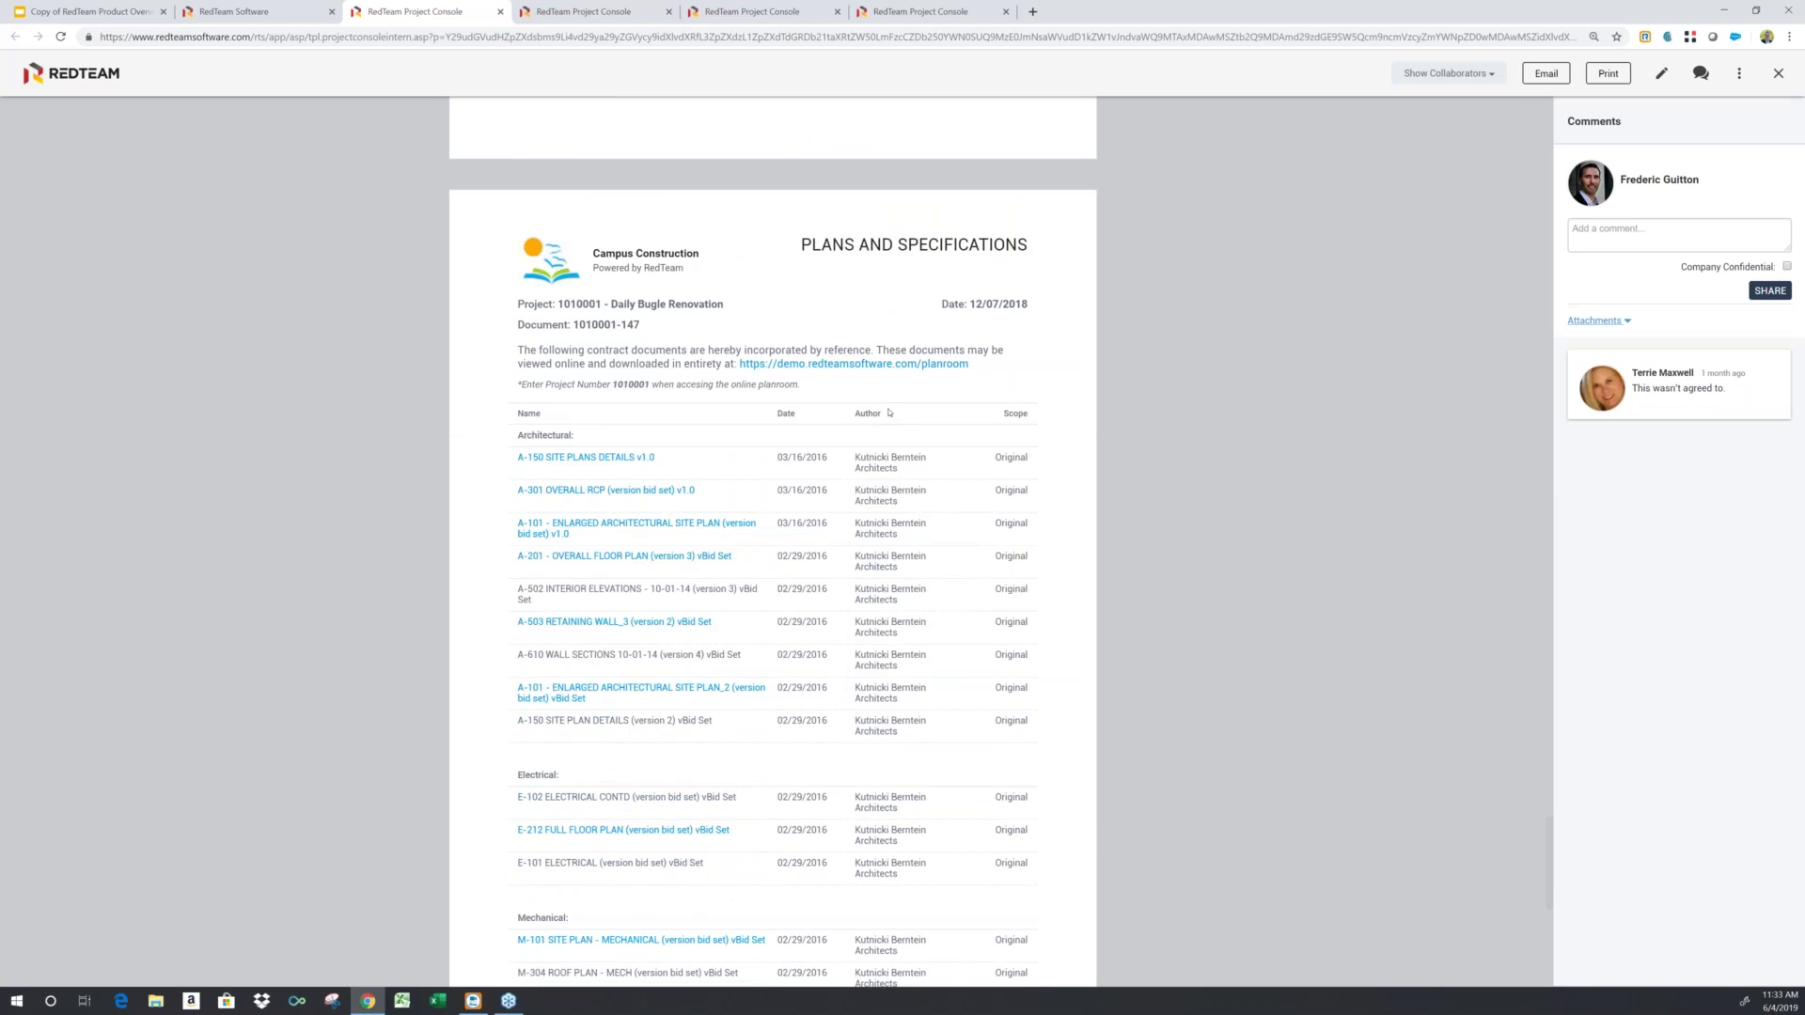
scroll(889, 411, down, 1)
scroll(886, 413, down, 2)
scroll(873, 432, down, 3)
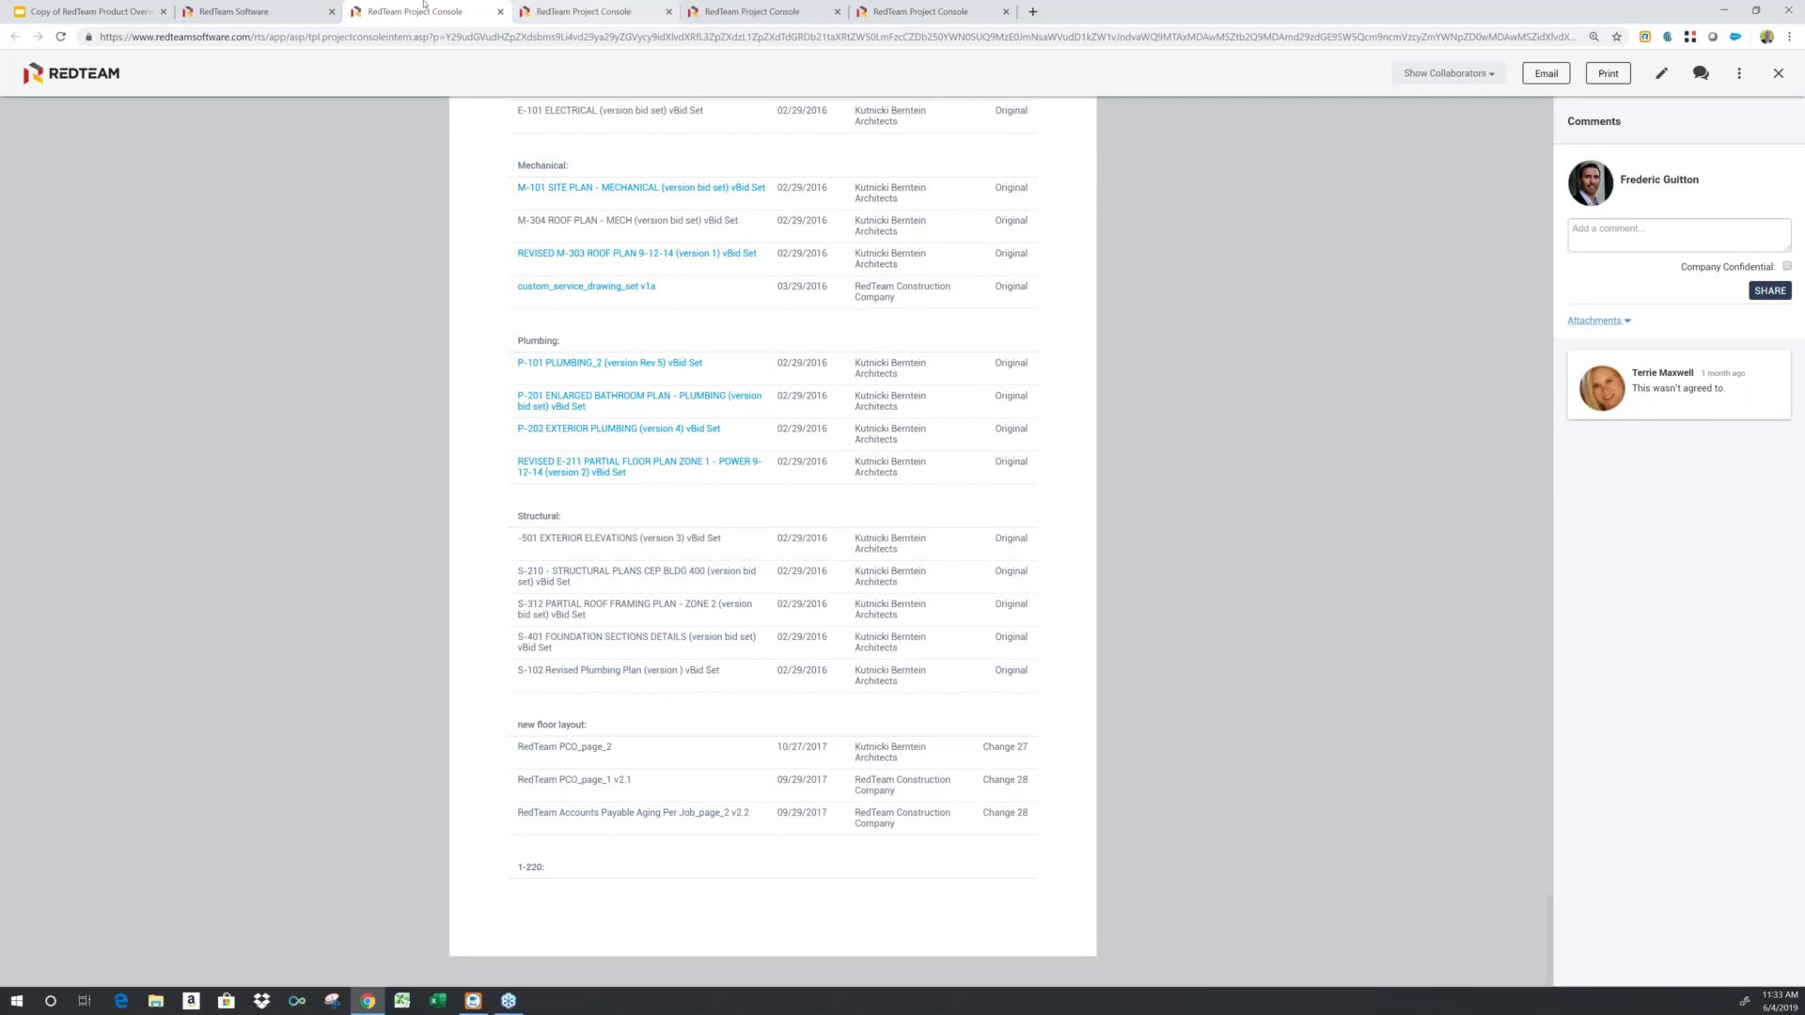
Return to the buyout commitments and display the project's vendor invoices.
click(245, 11)
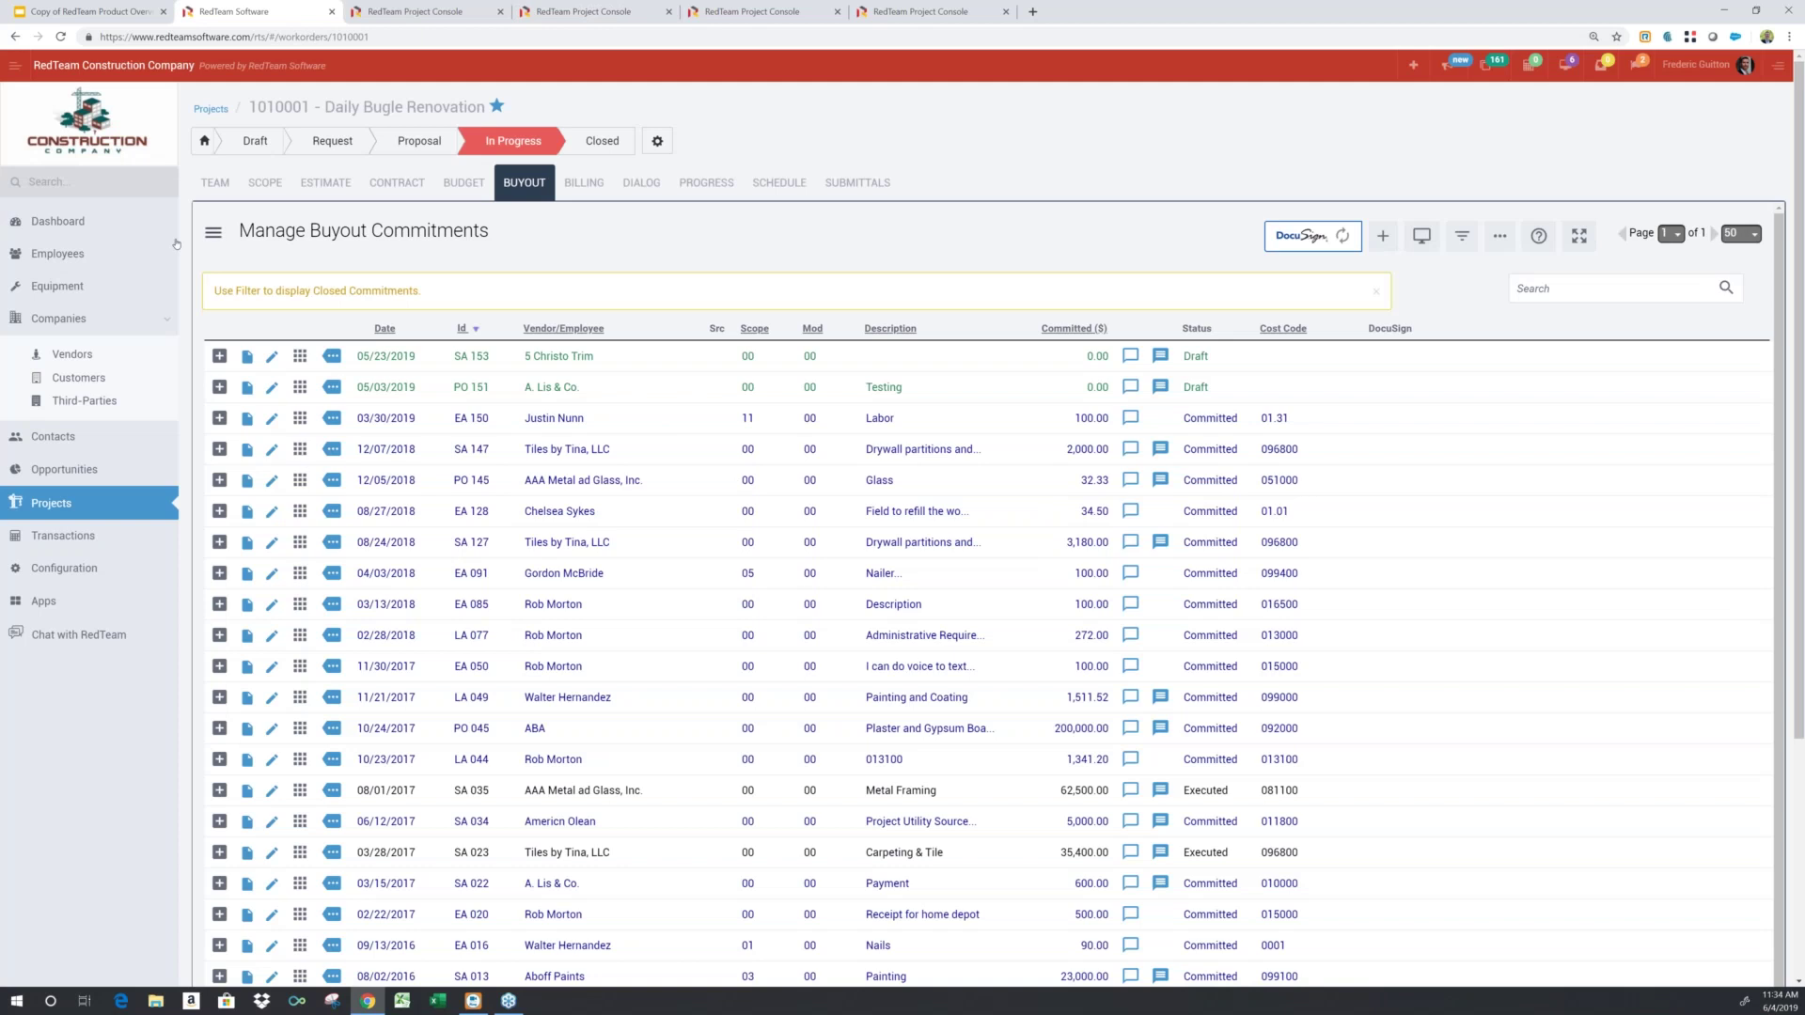
click(213, 231)
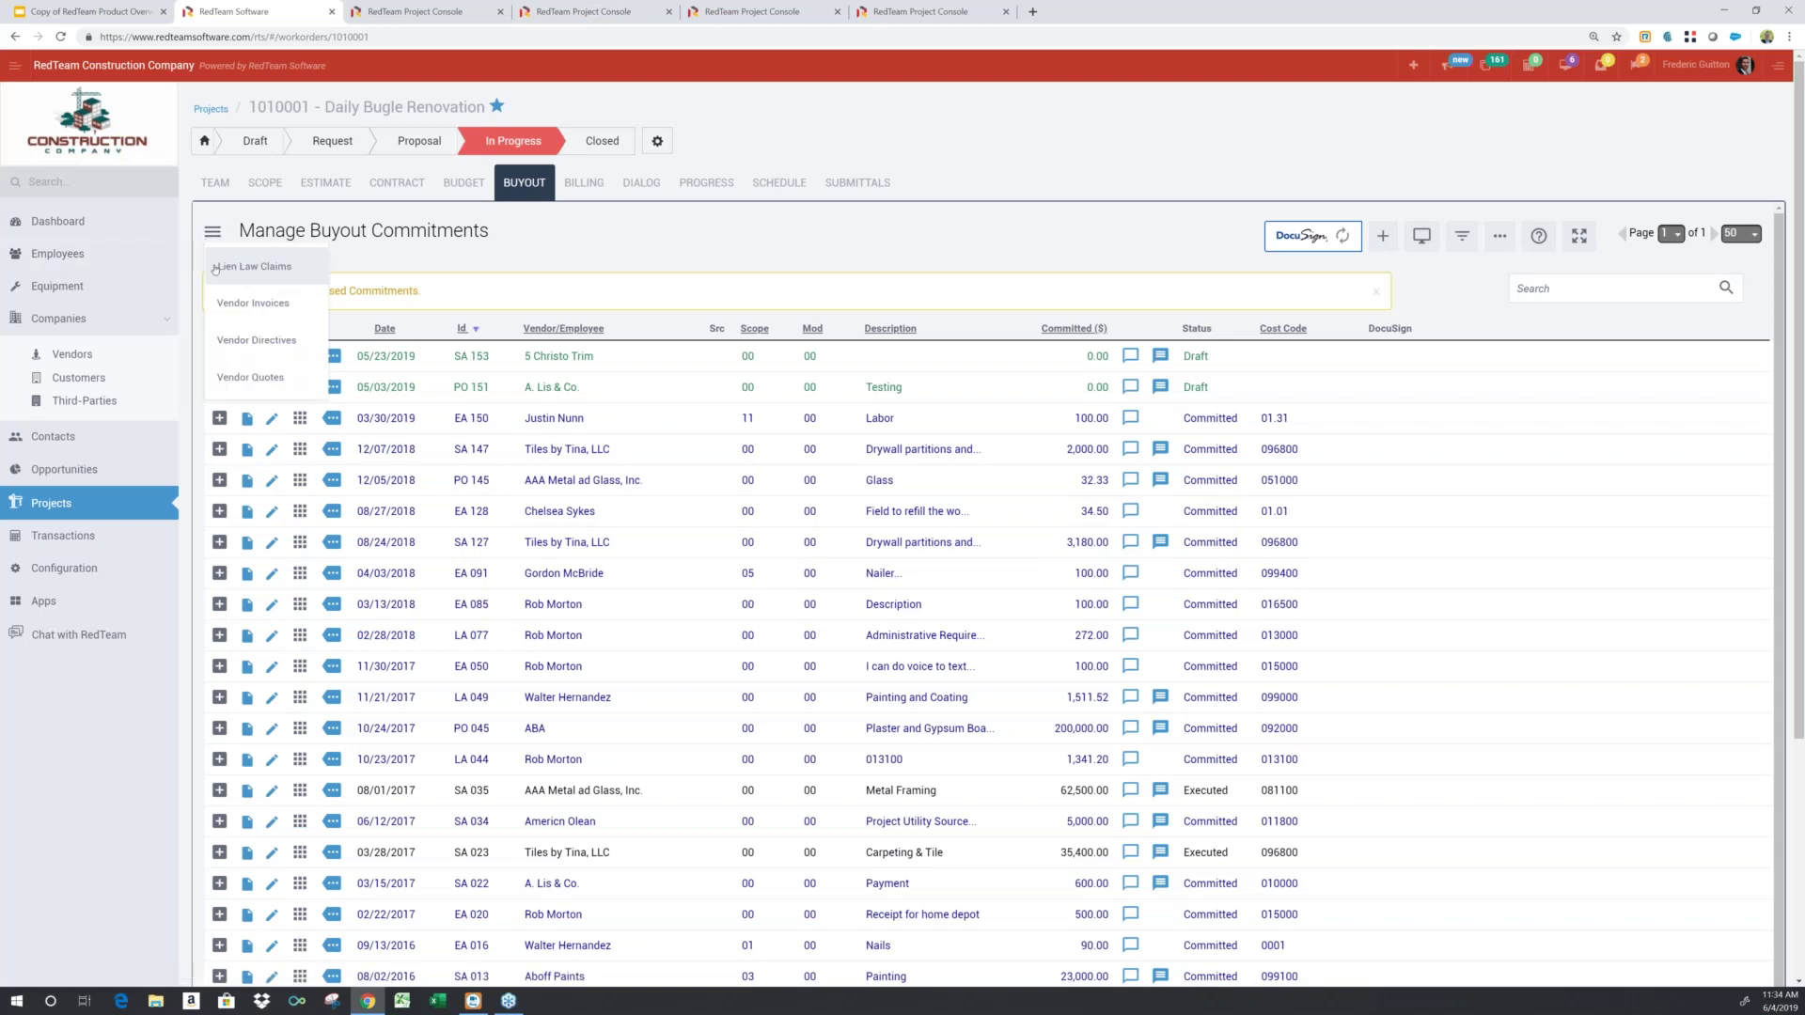
click(255, 303)
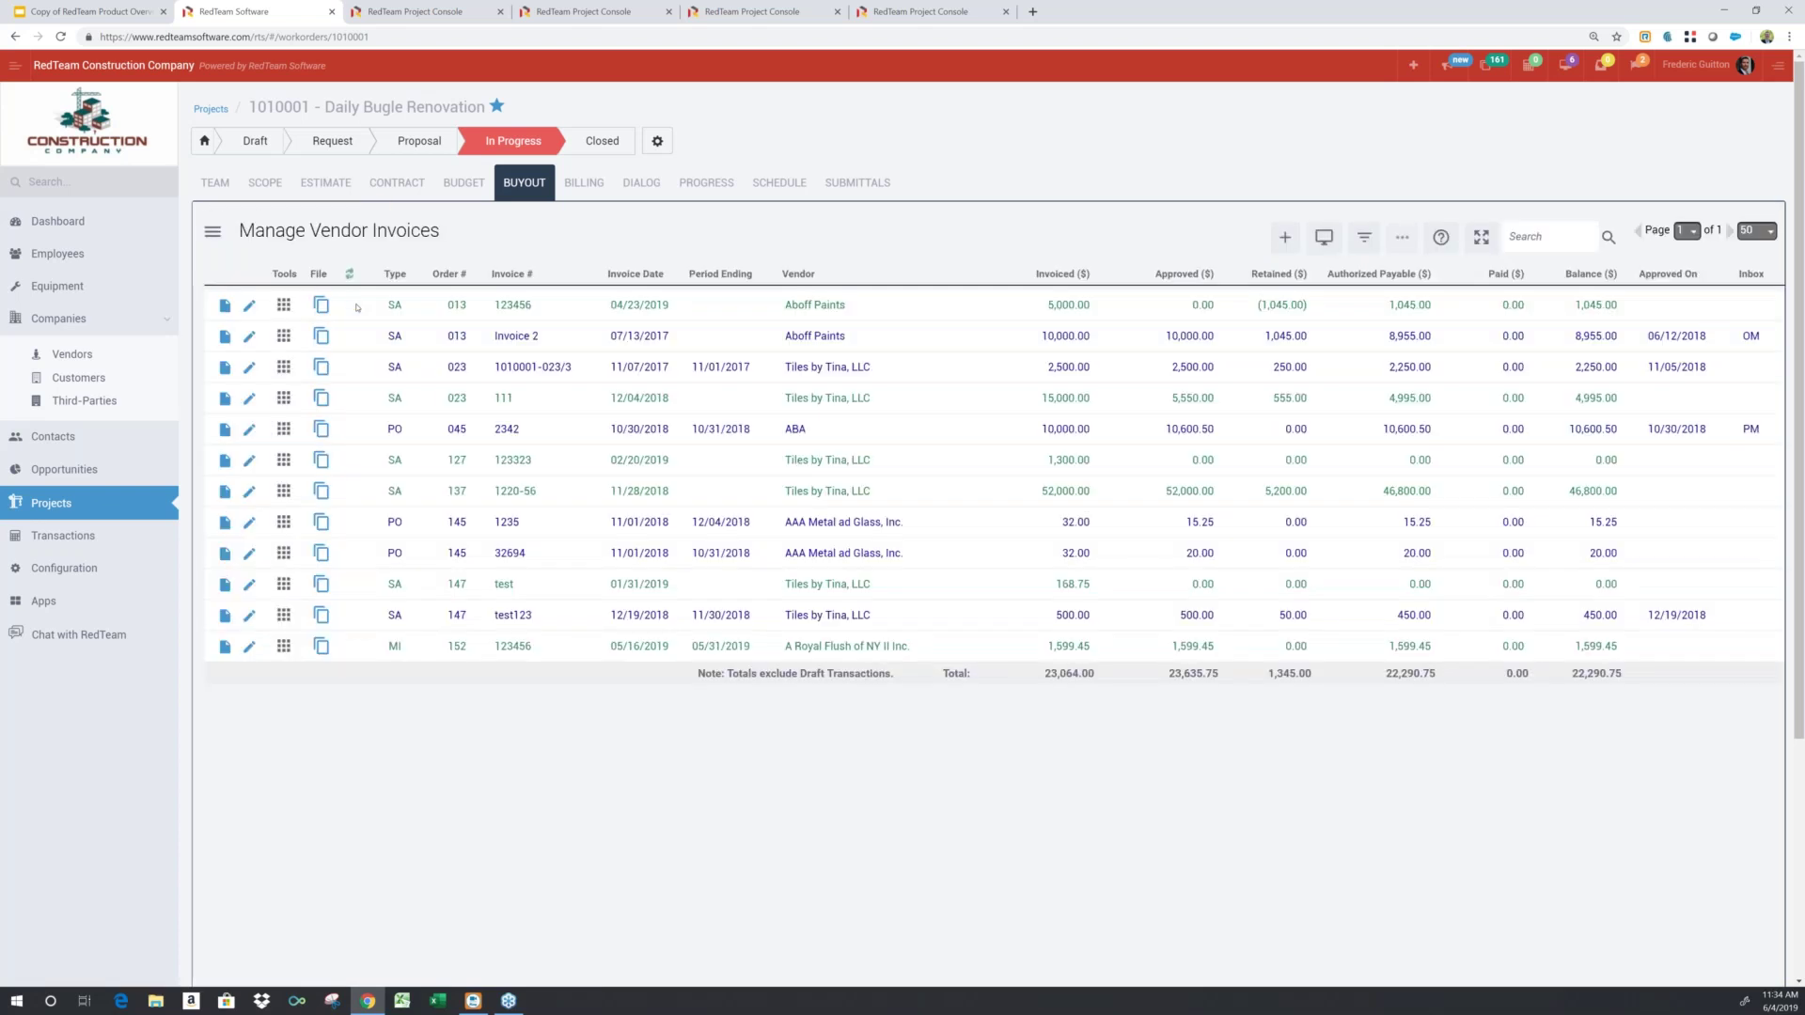
Open the Tiles by Tina, LLC vendor invoice dated 11/07/2017 and review its job cost, credentials, lien waivers, approval and confirmation.
click(250, 368)
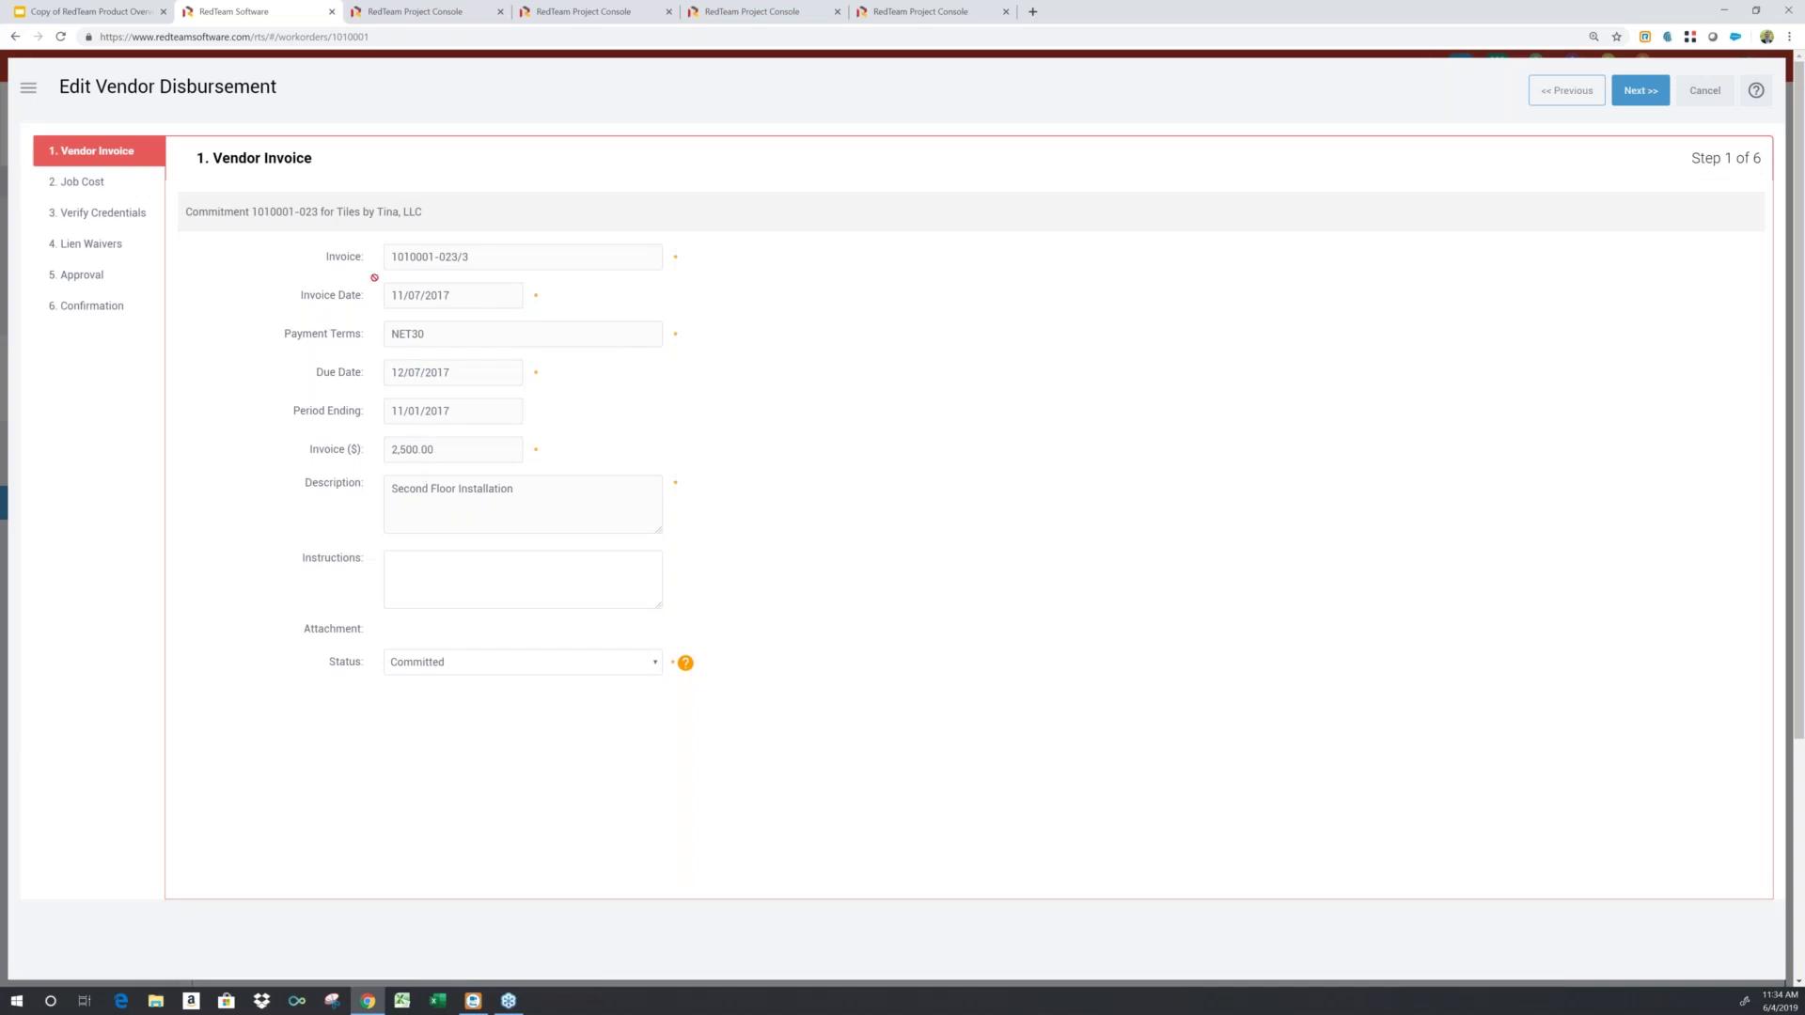
click(81, 184)
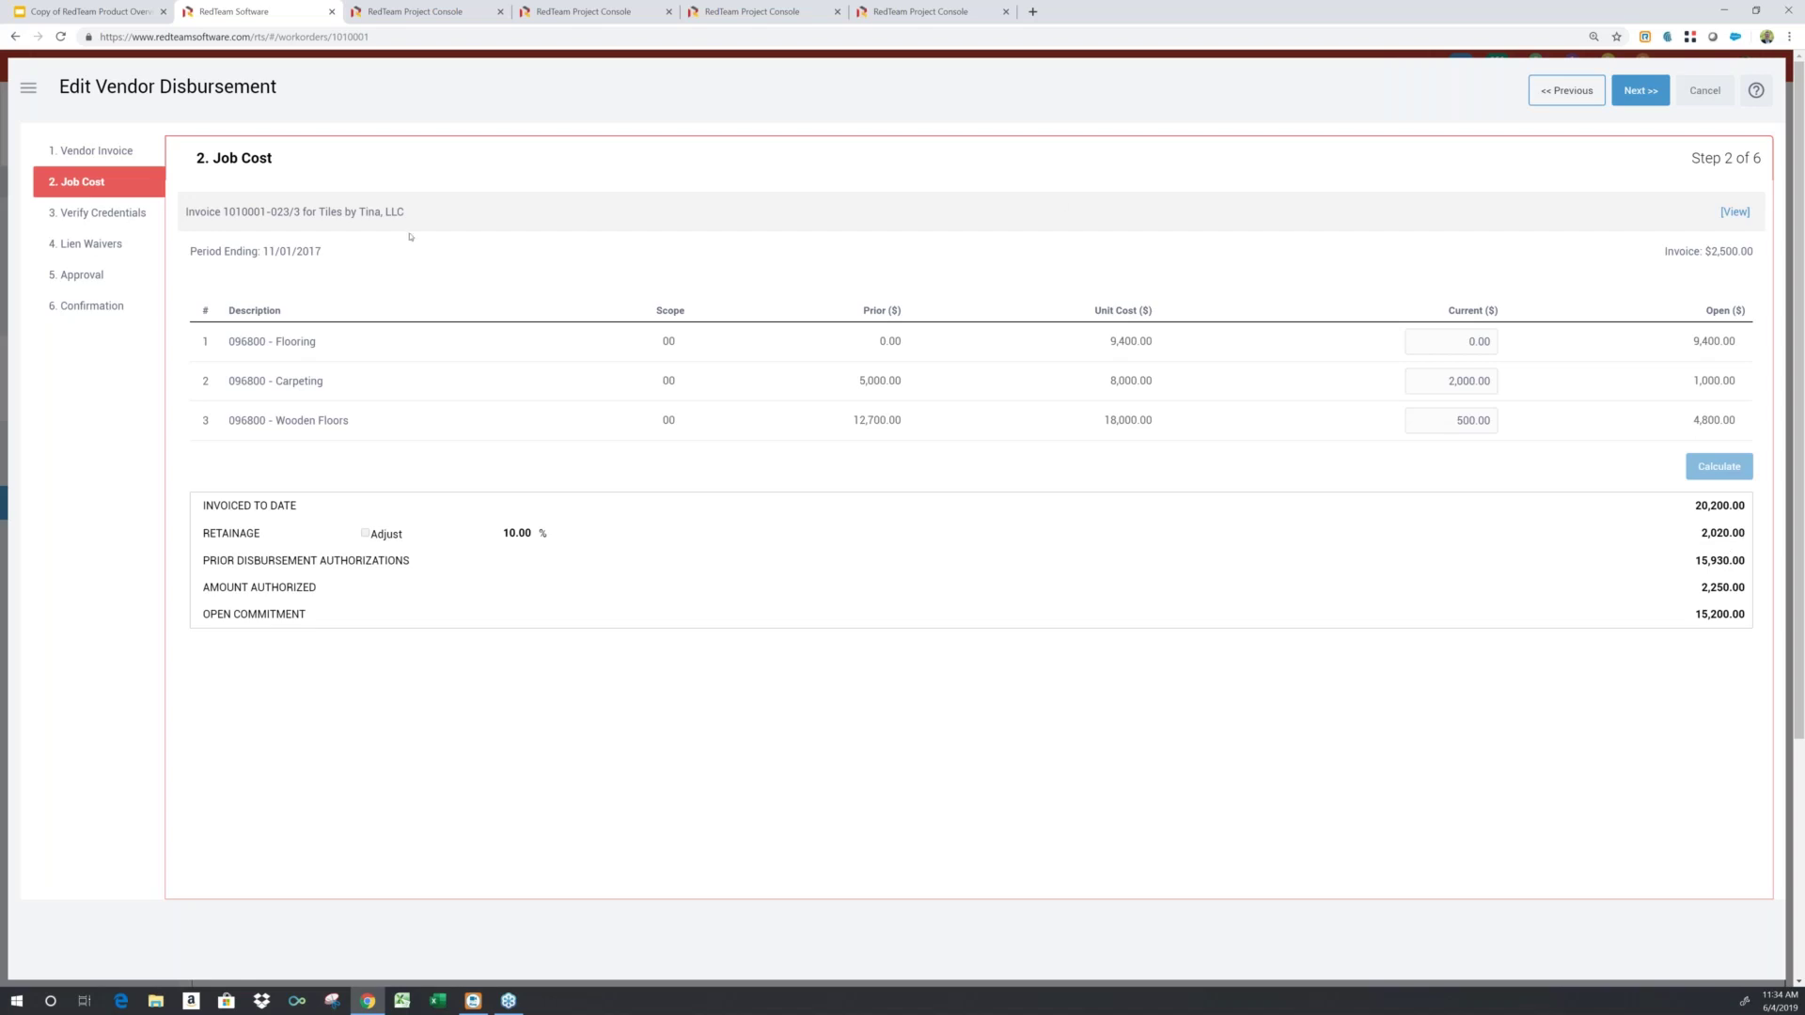
click(120, 213)
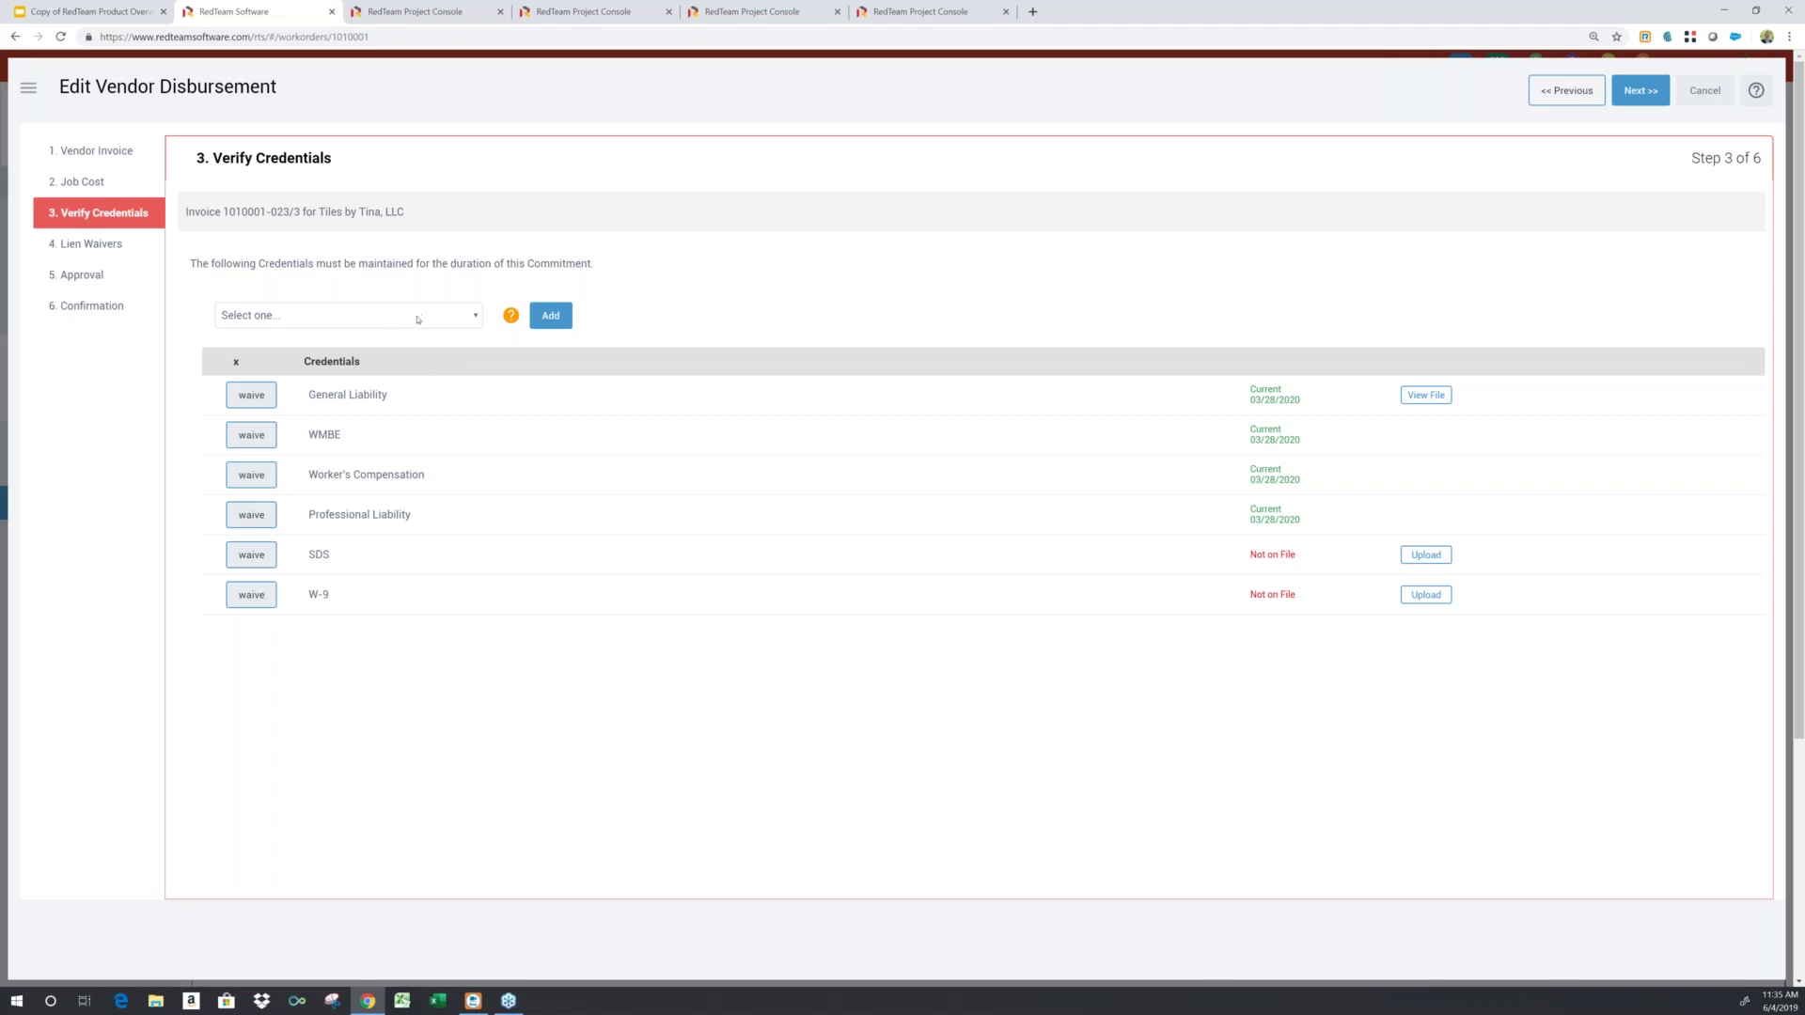
click(72, 247)
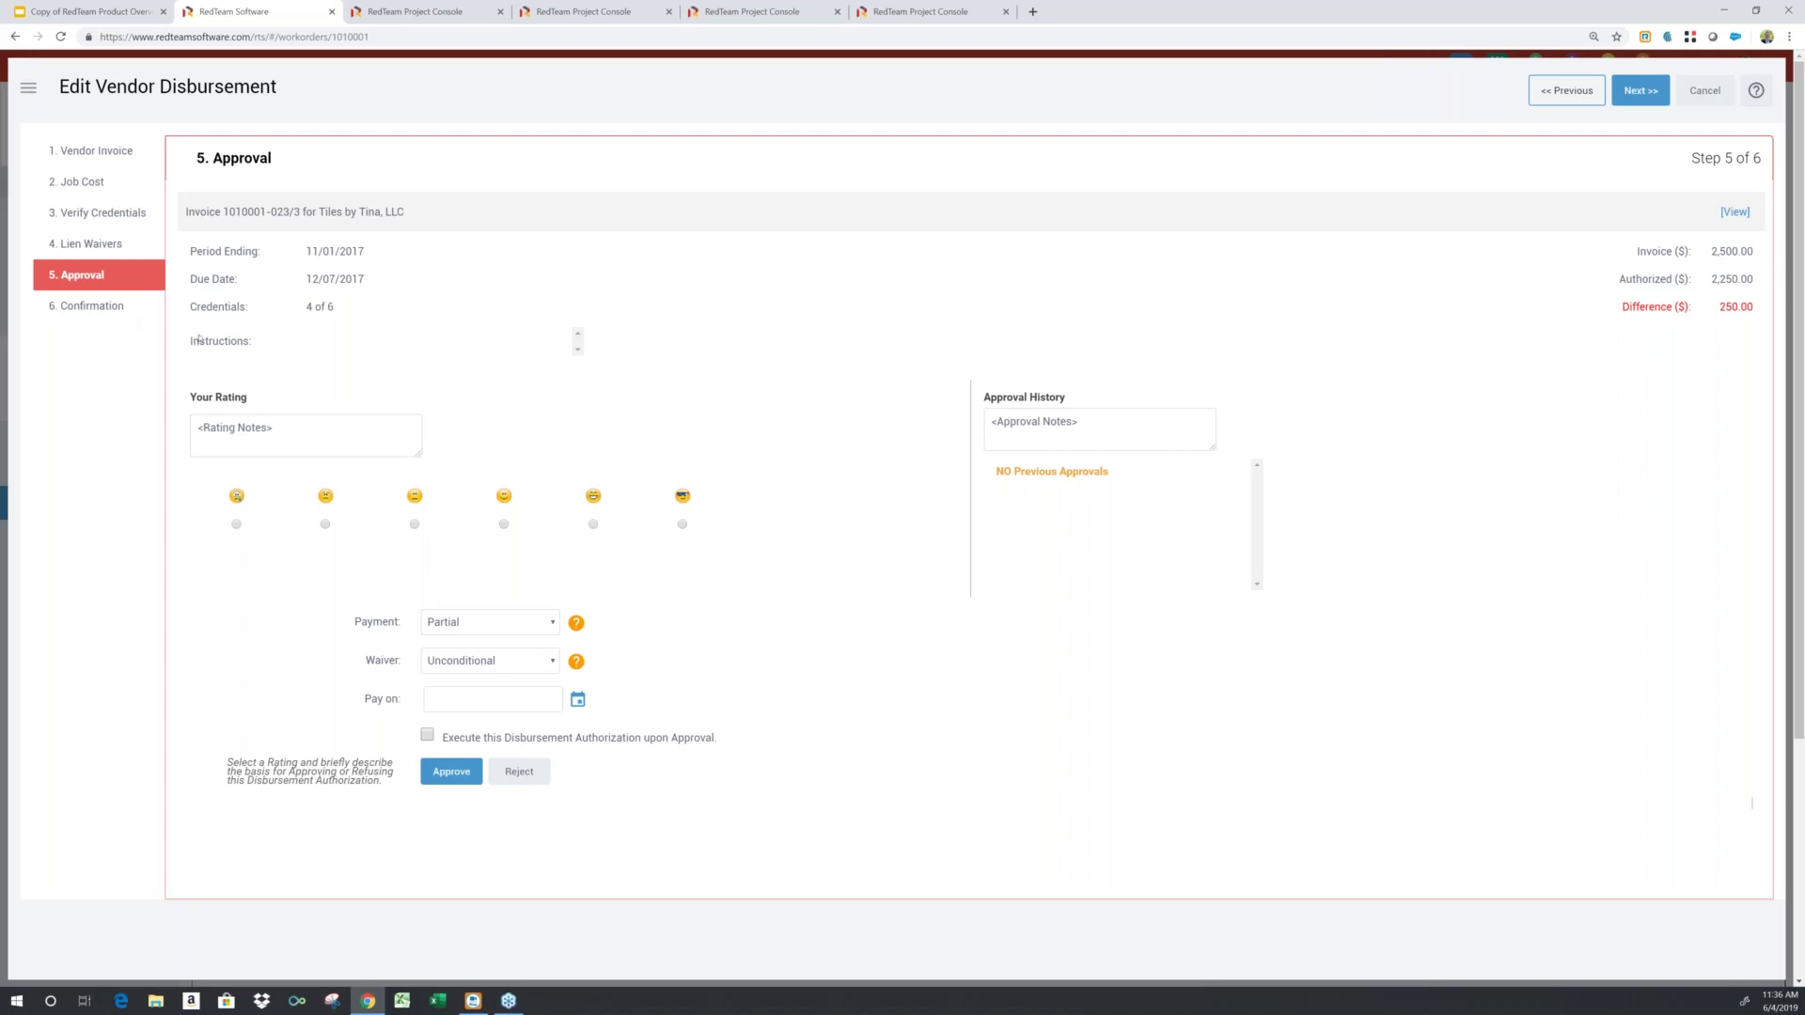
click(82, 307)
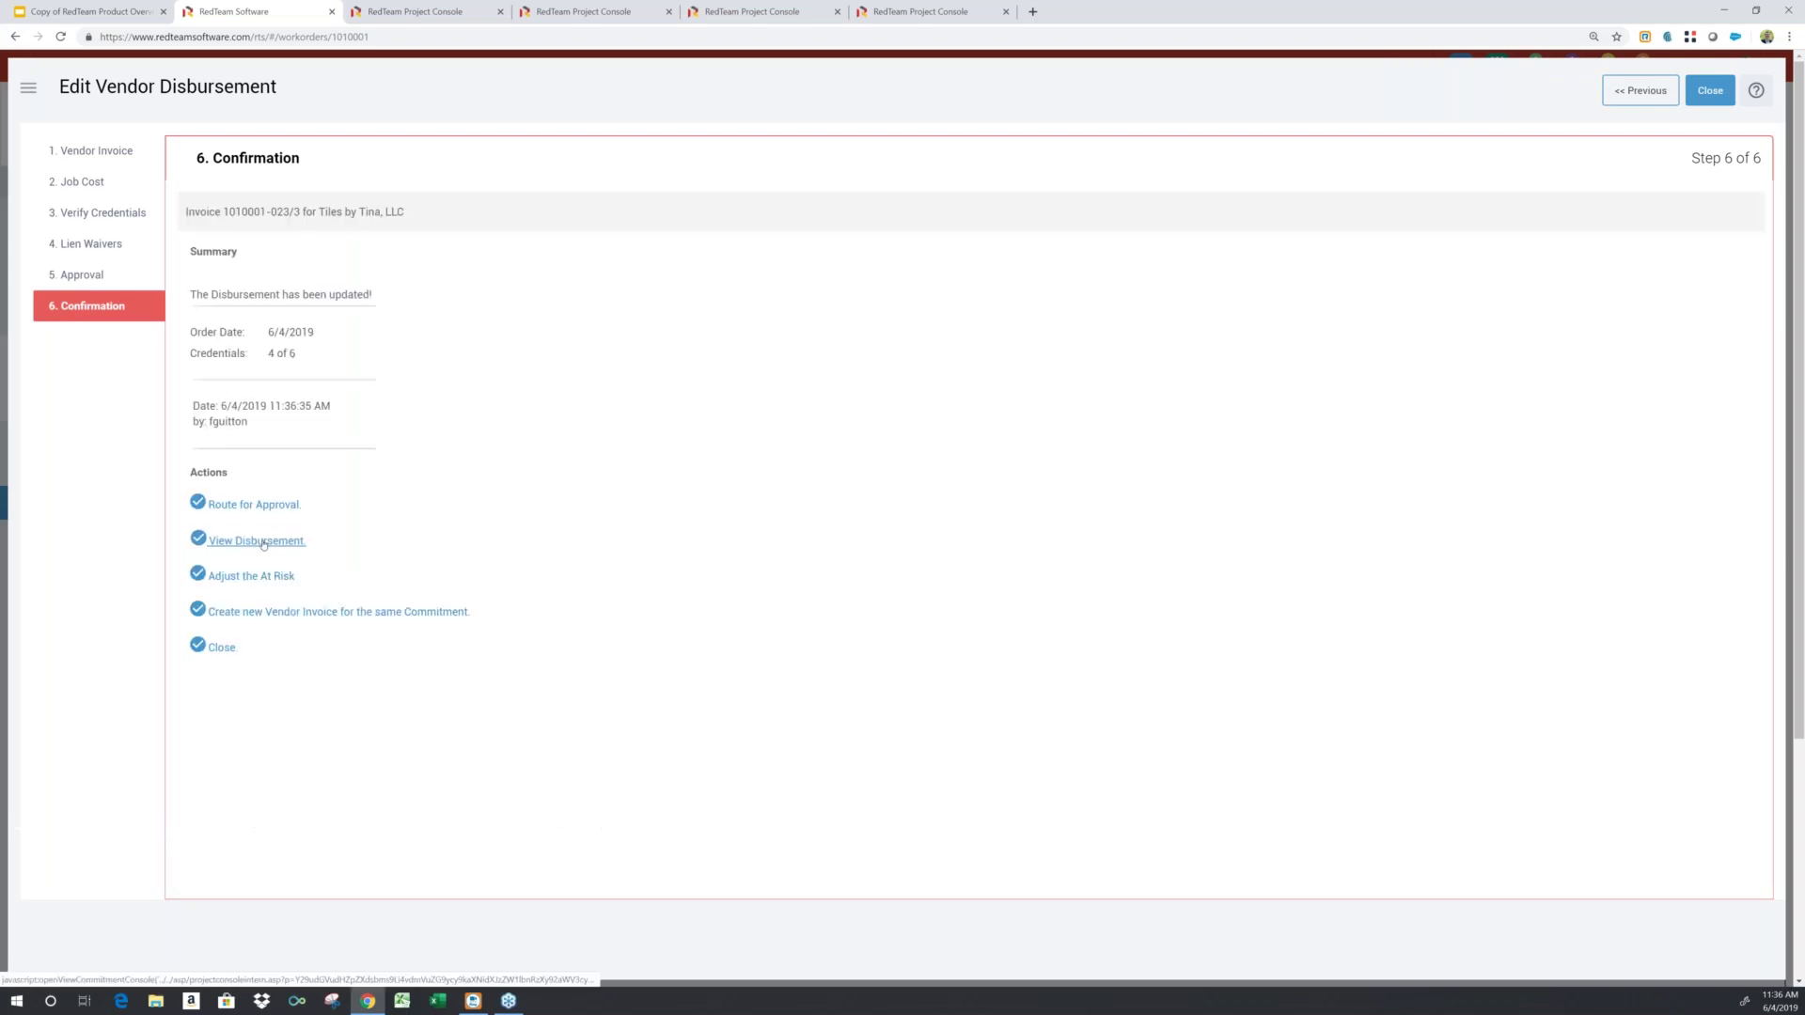
View the invoice's disbursement authorization and examine the retainage and current payment due in its current invoice detail.
click(264, 542)
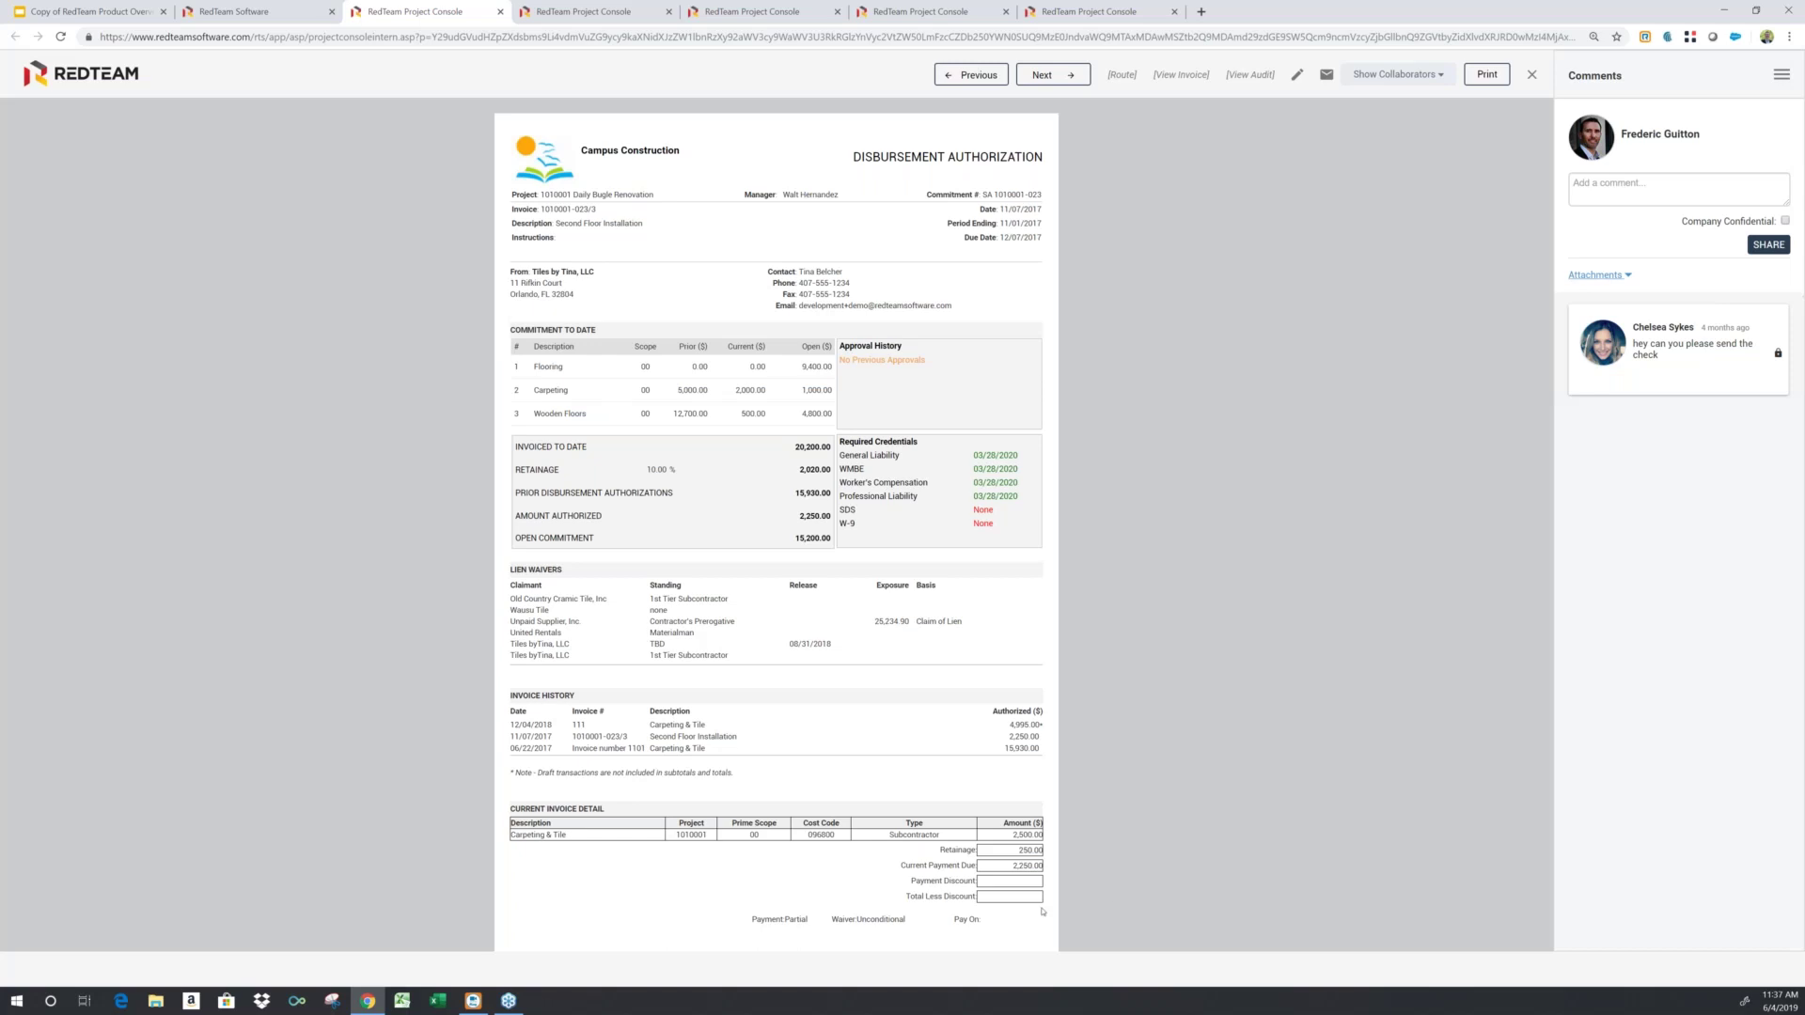
drag(1018, 850, 1052, 861)
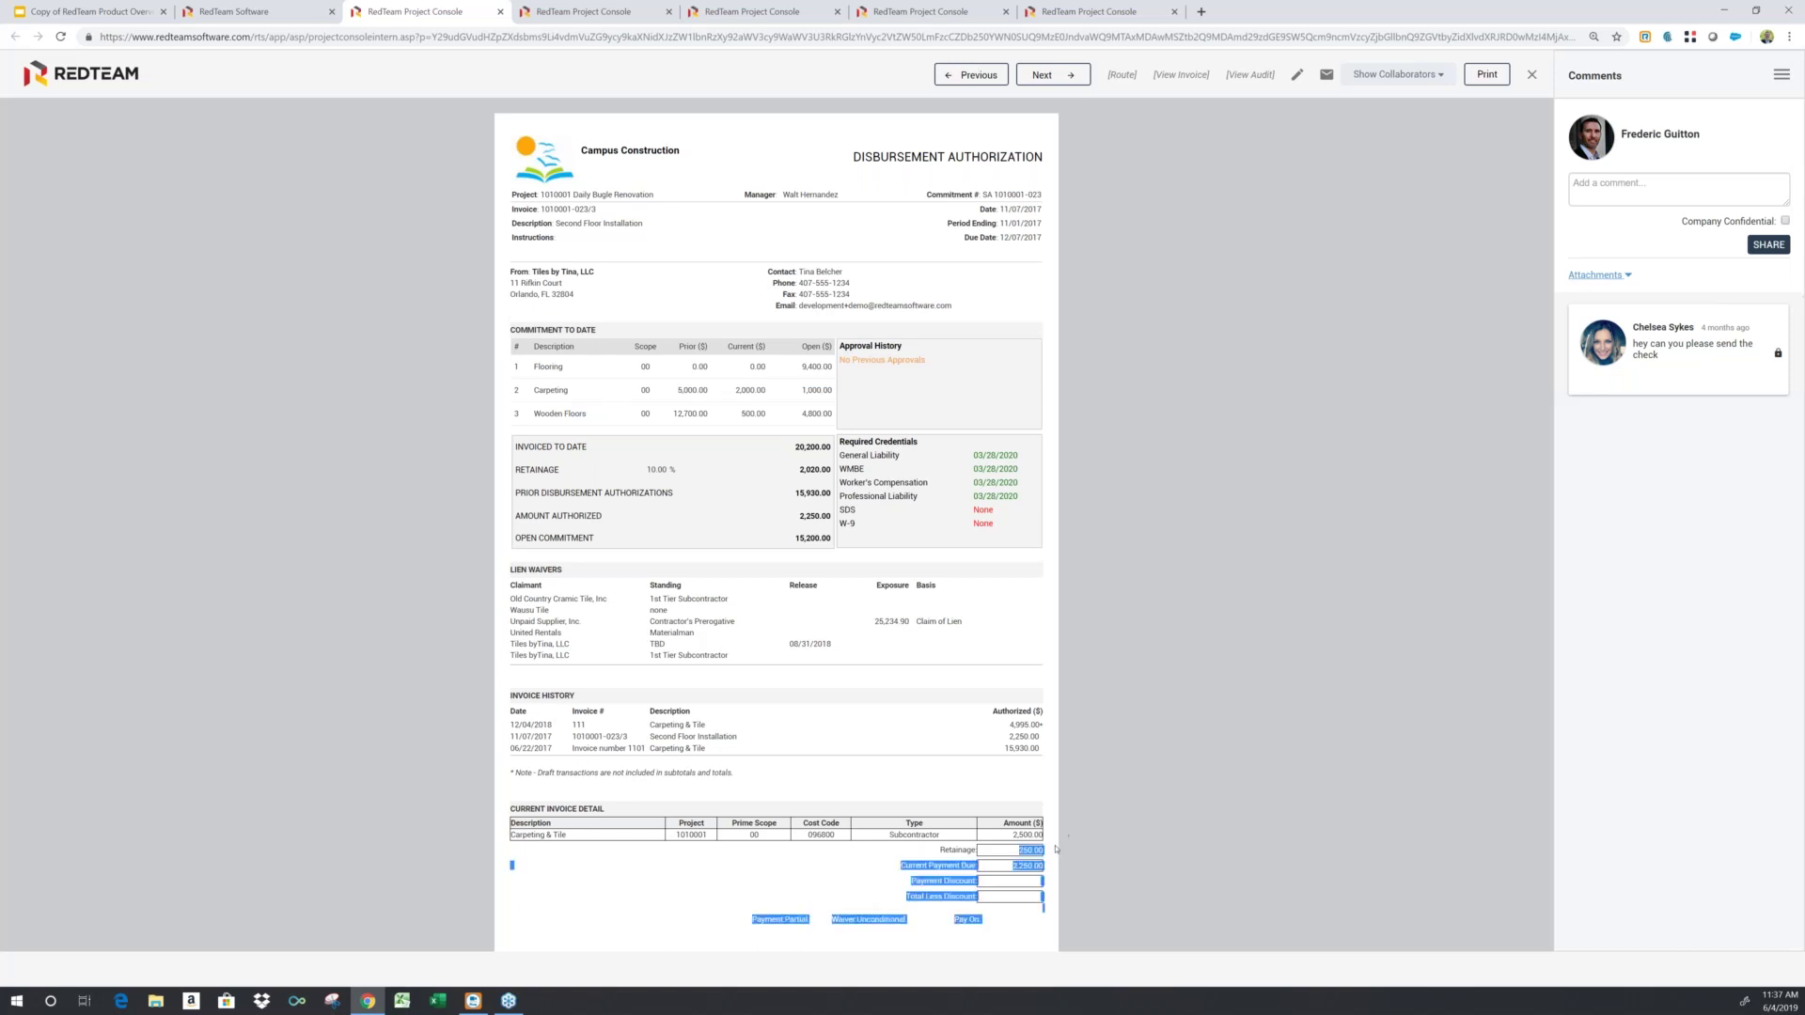
click(1011, 925)
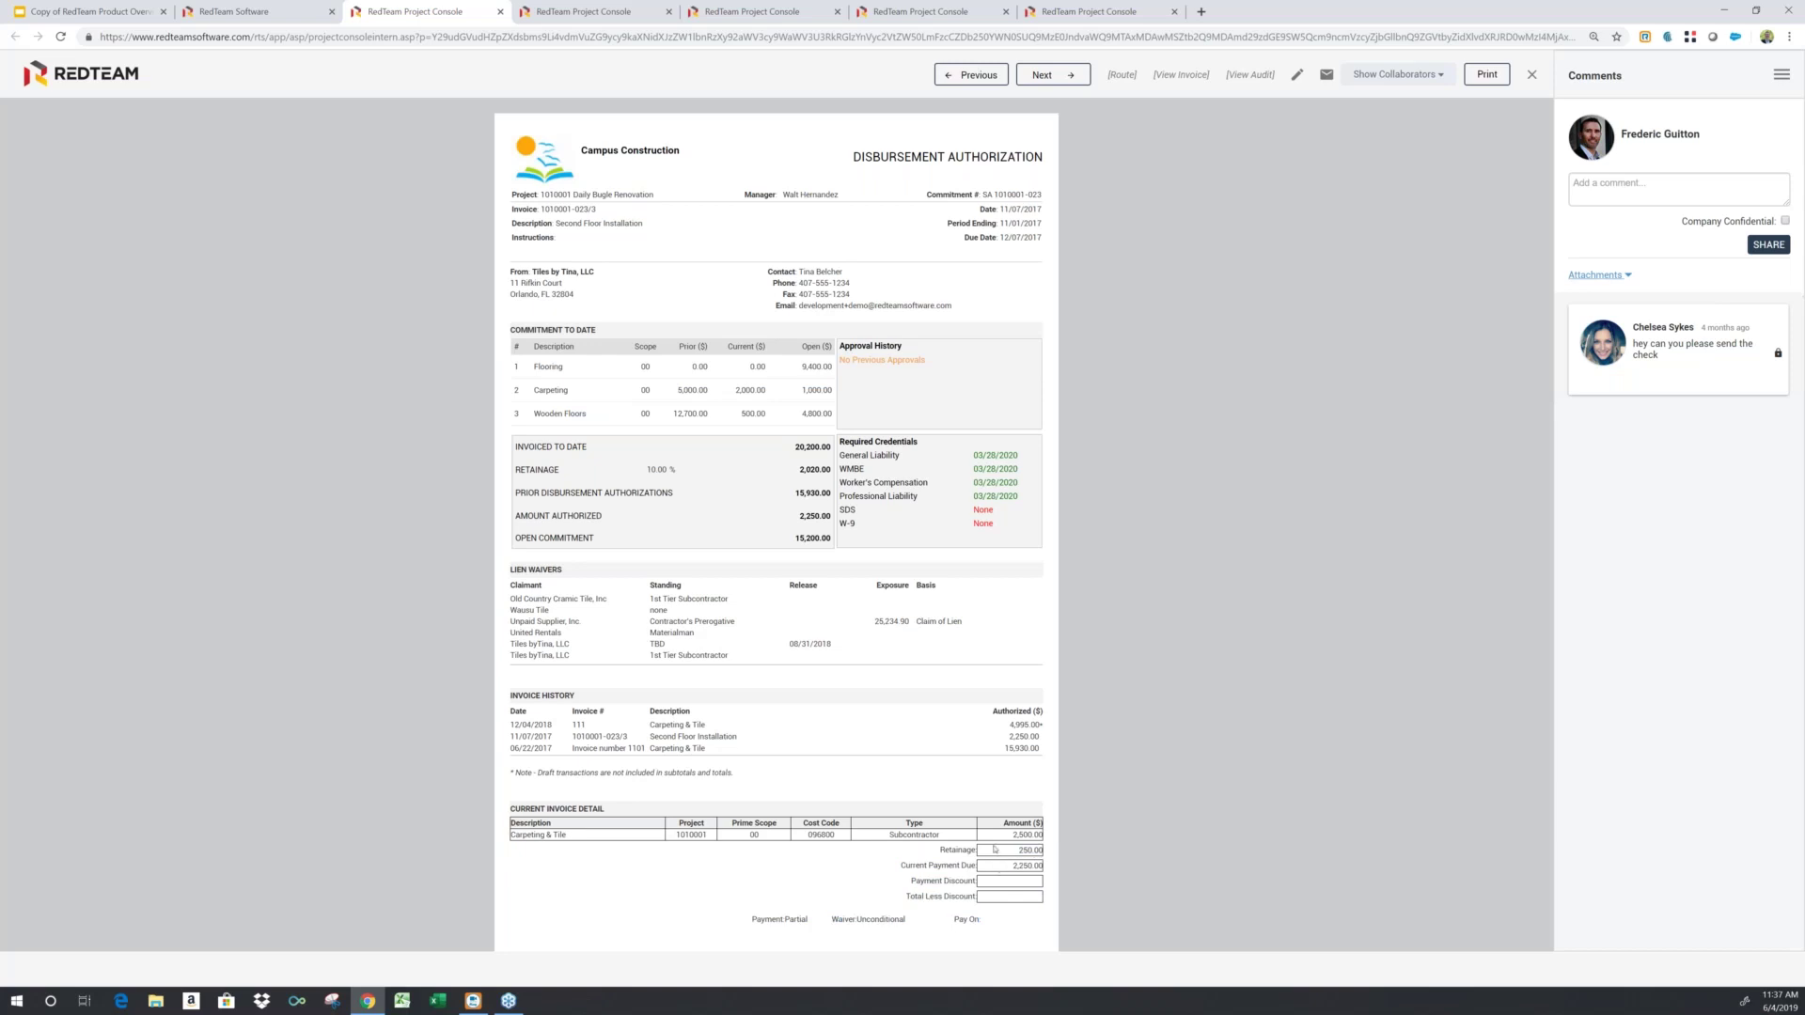
Display the project's budget by cost code and inspect the open commitments behind the 013100 labor line.
click(277, 16)
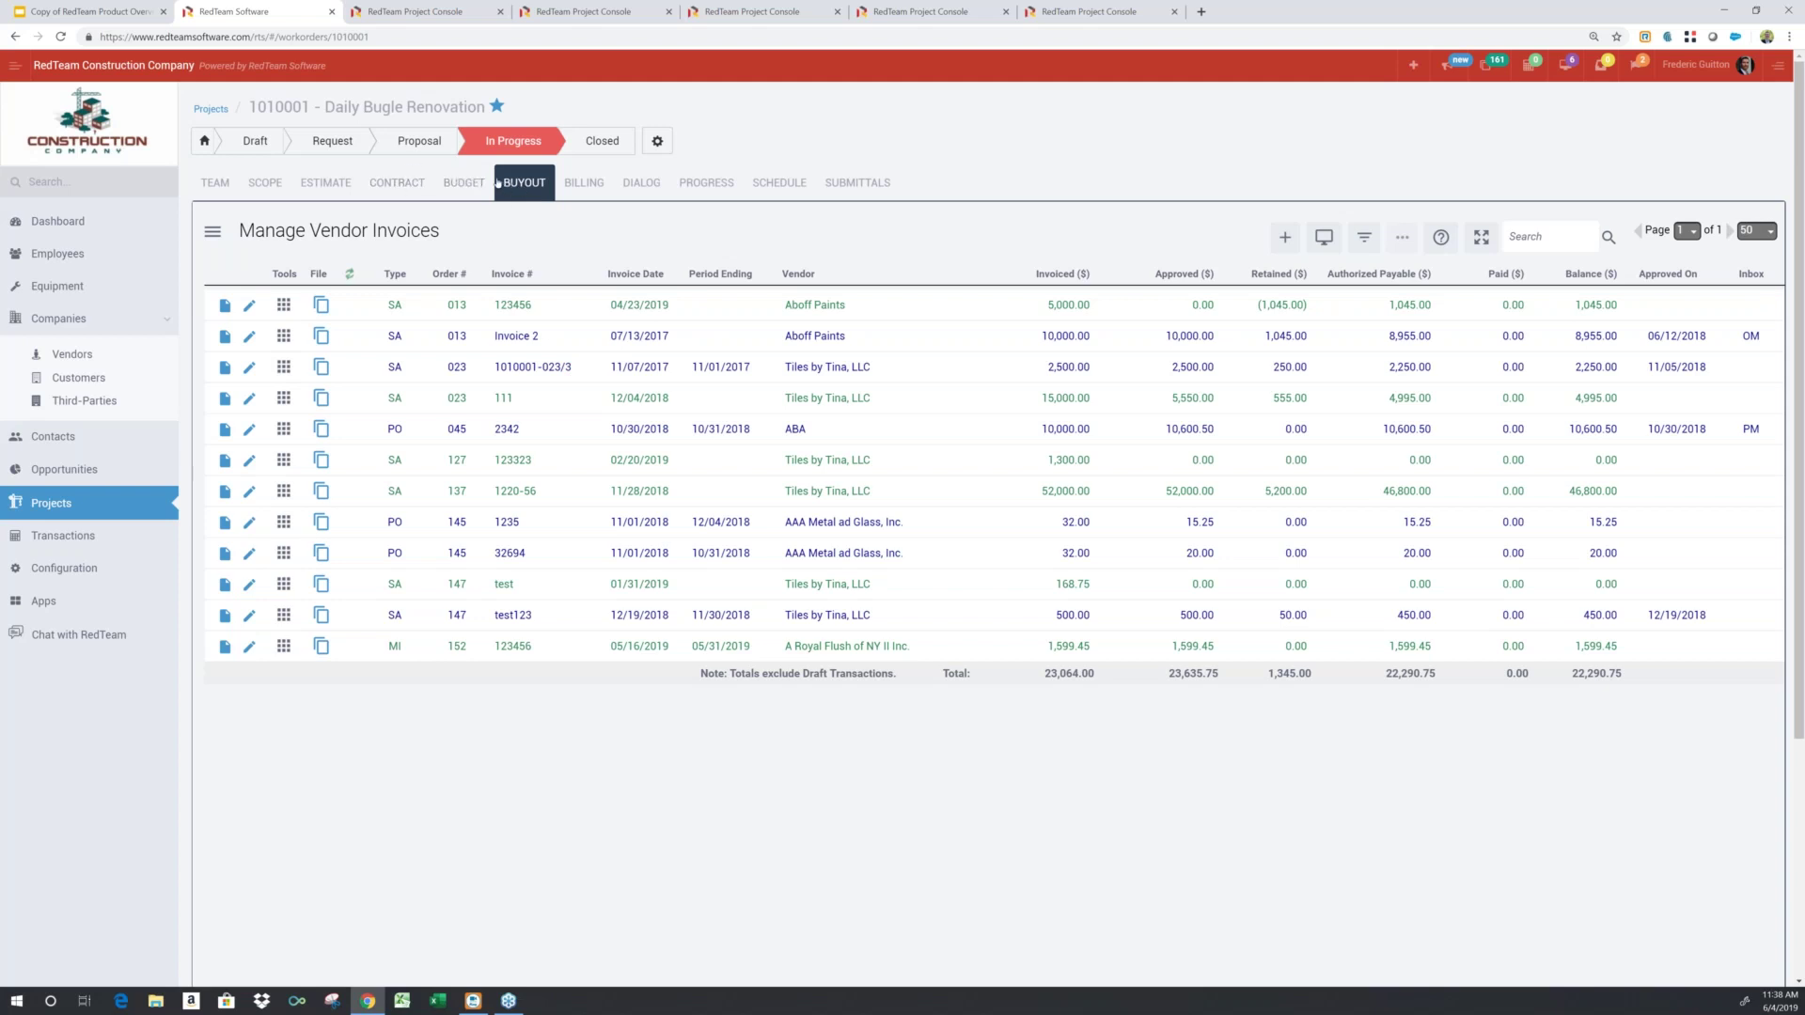
click(464, 182)
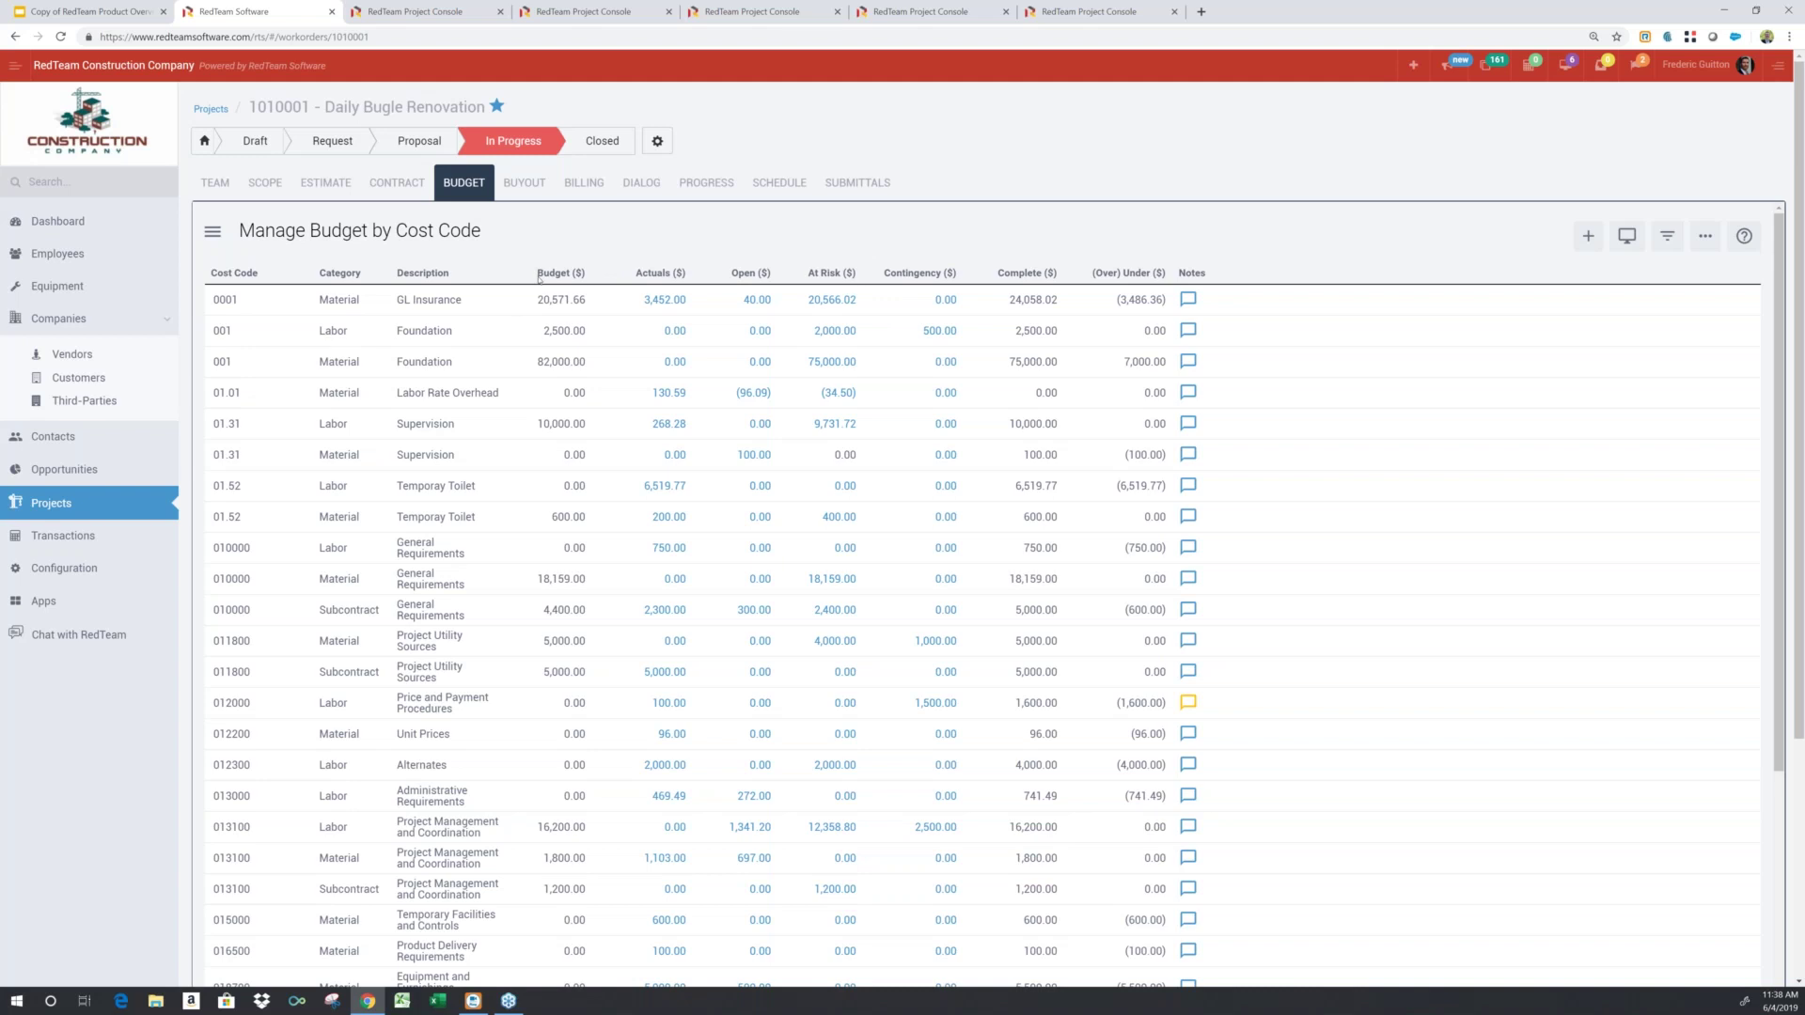
drag(538, 278, 586, 280)
drag(730, 273, 772, 274)
scroll(743, 711, down, 1)
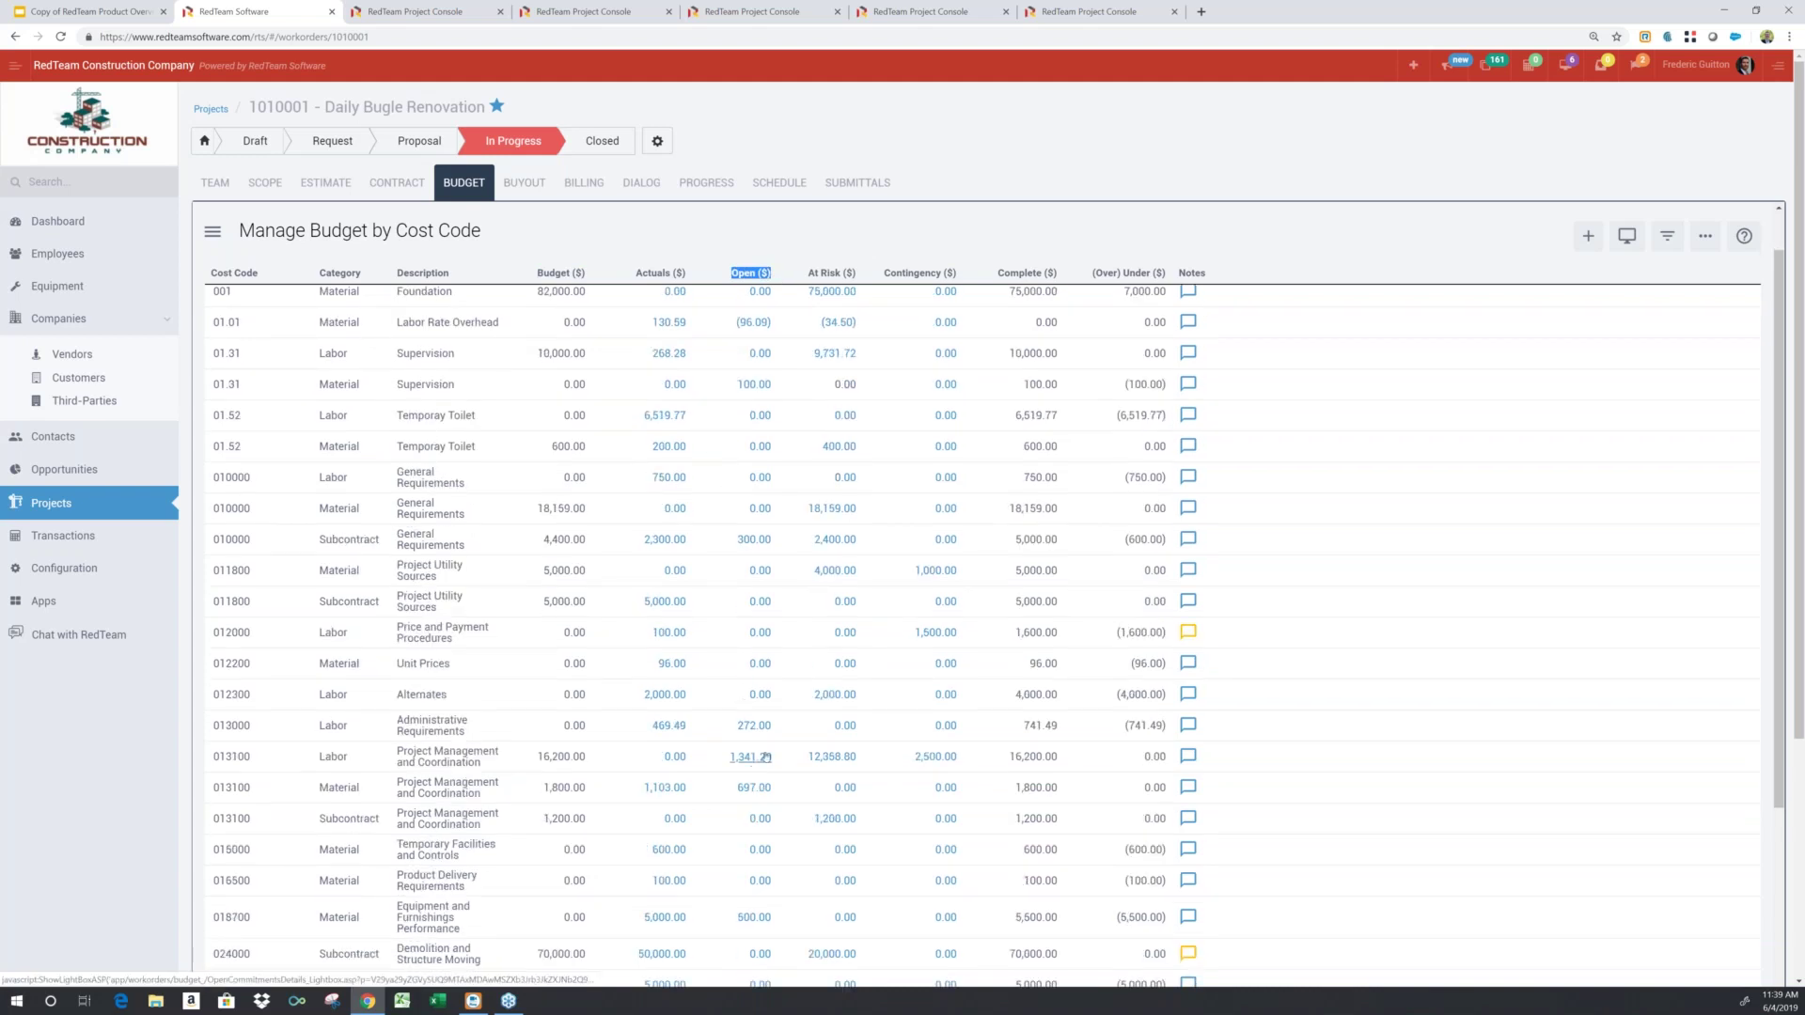
click(750, 757)
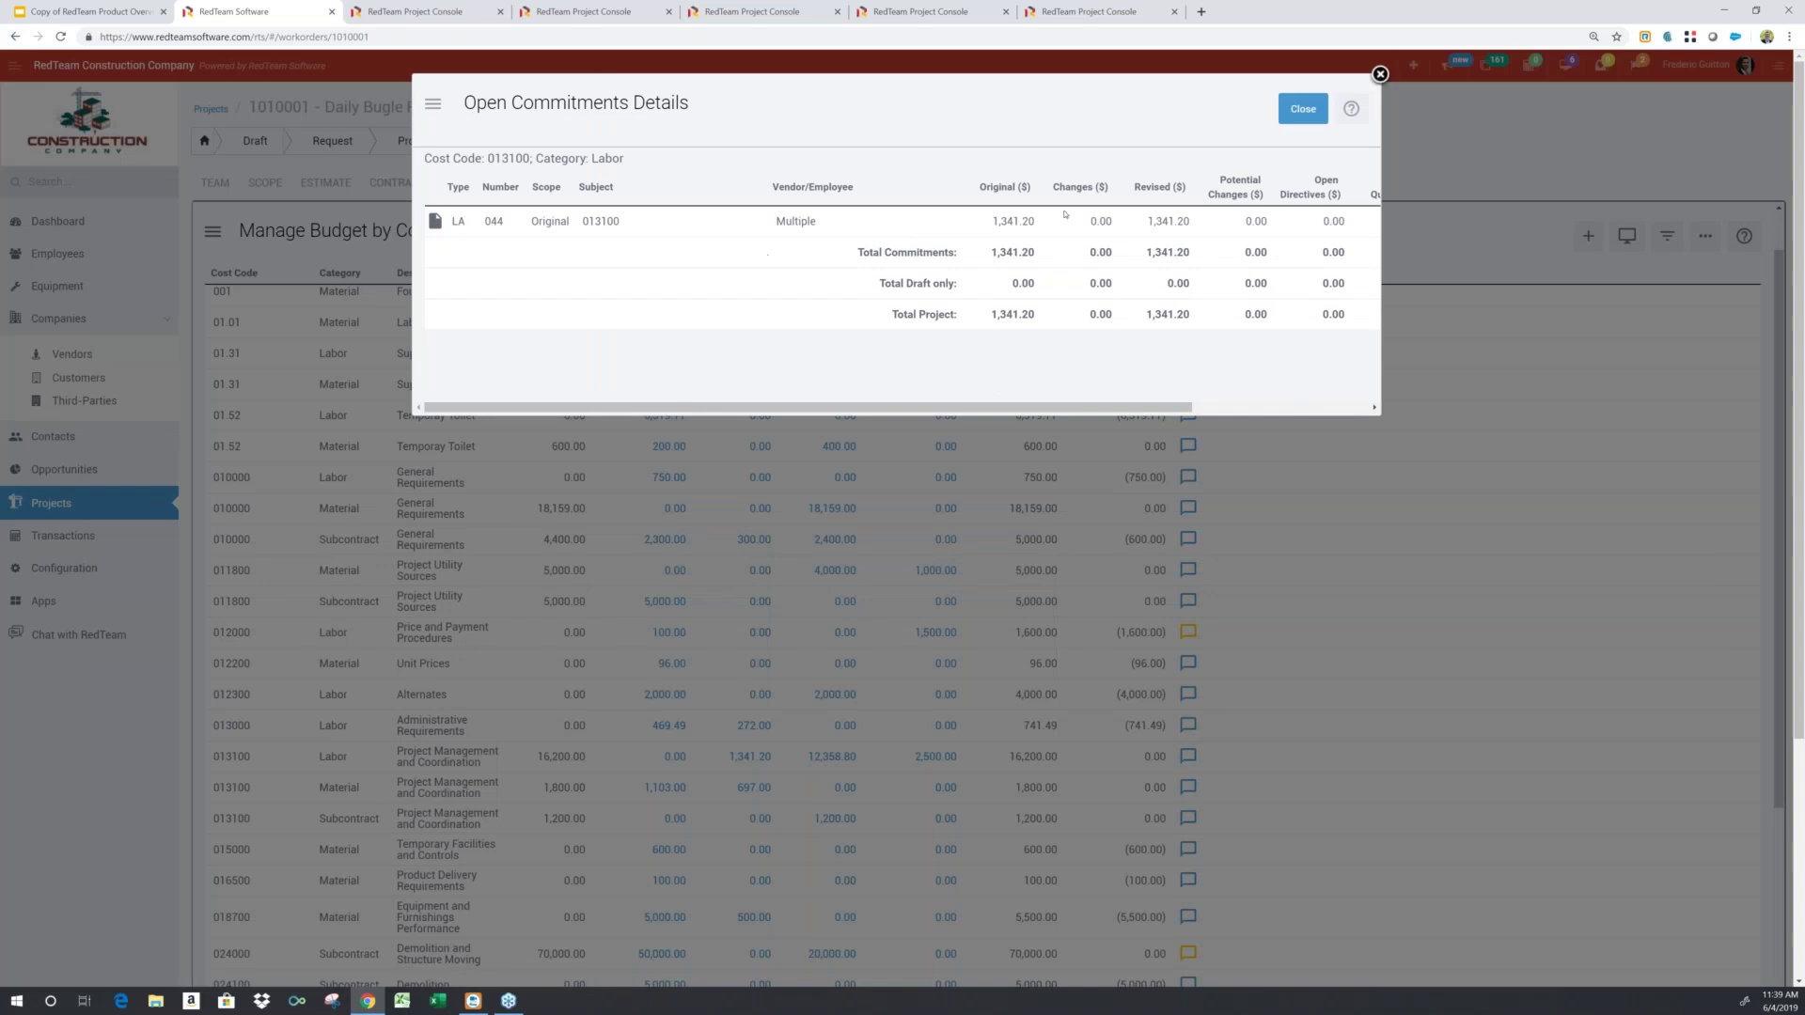
click(1315, 107)
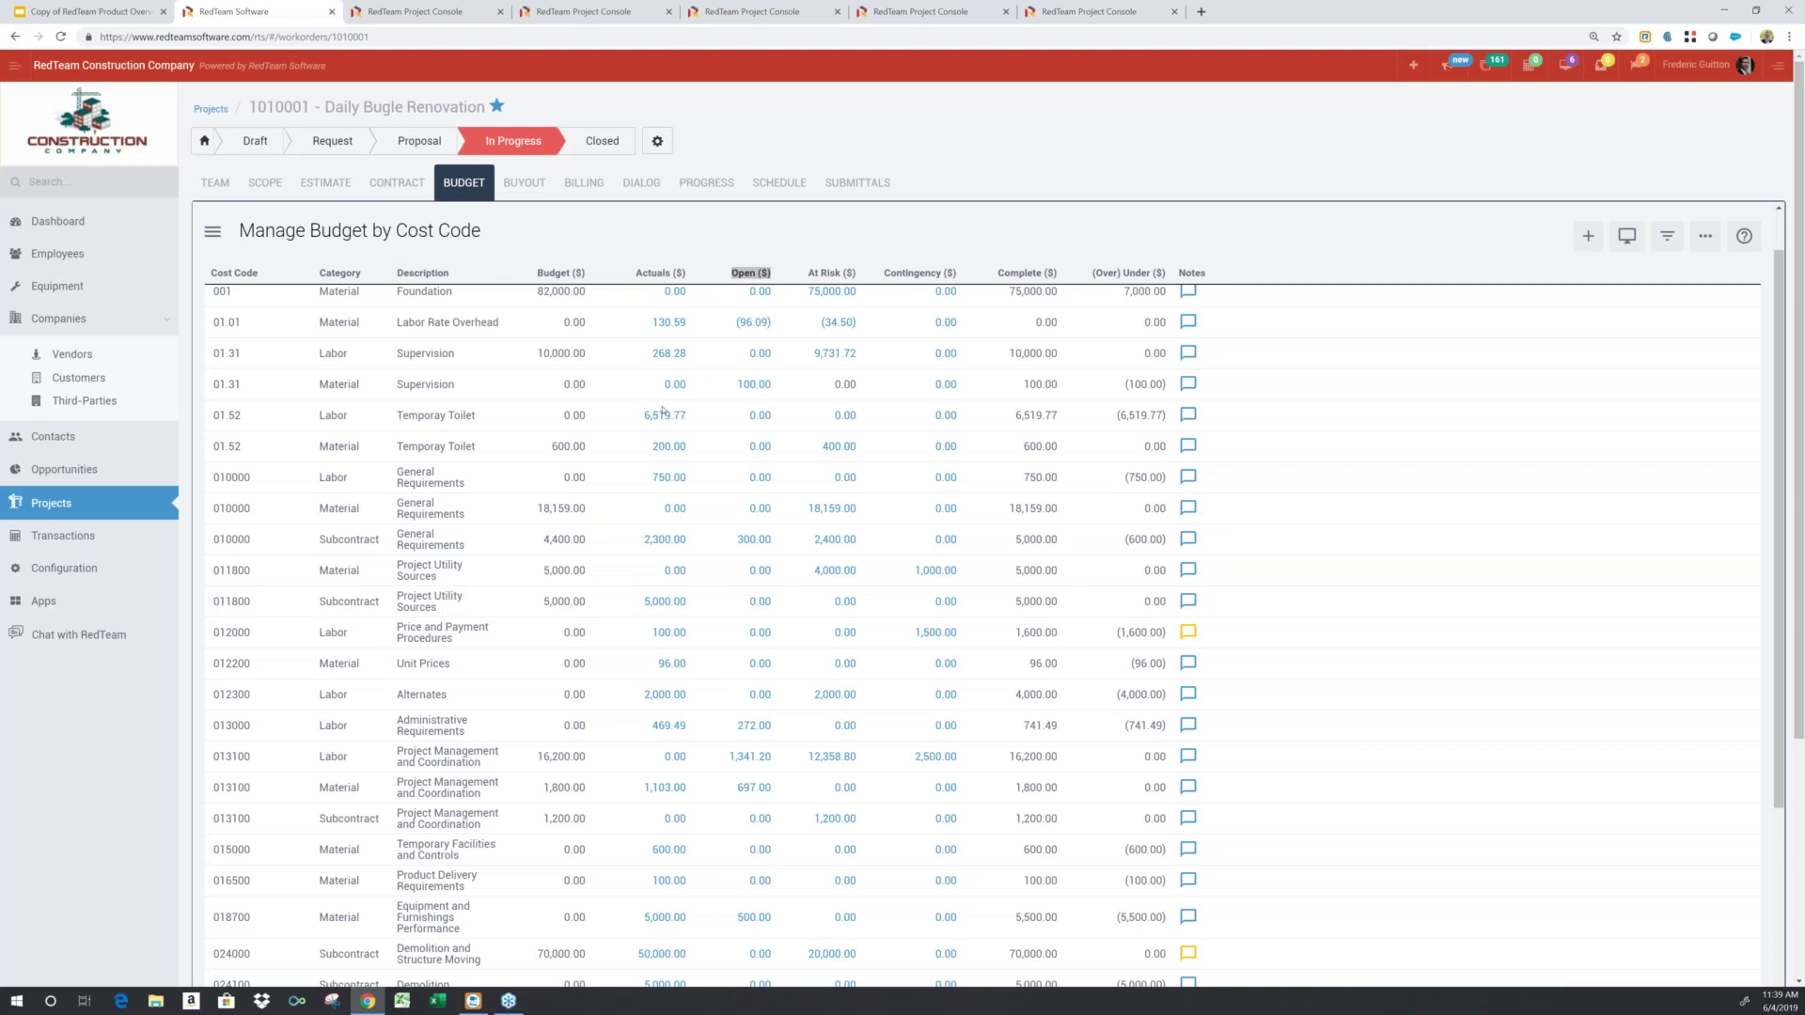
Check the actual cost details of the 01.52 labor line and the At Risk adjustment form for 010000 General Requirements, without saving.
drag(635, 275, 684, 274)
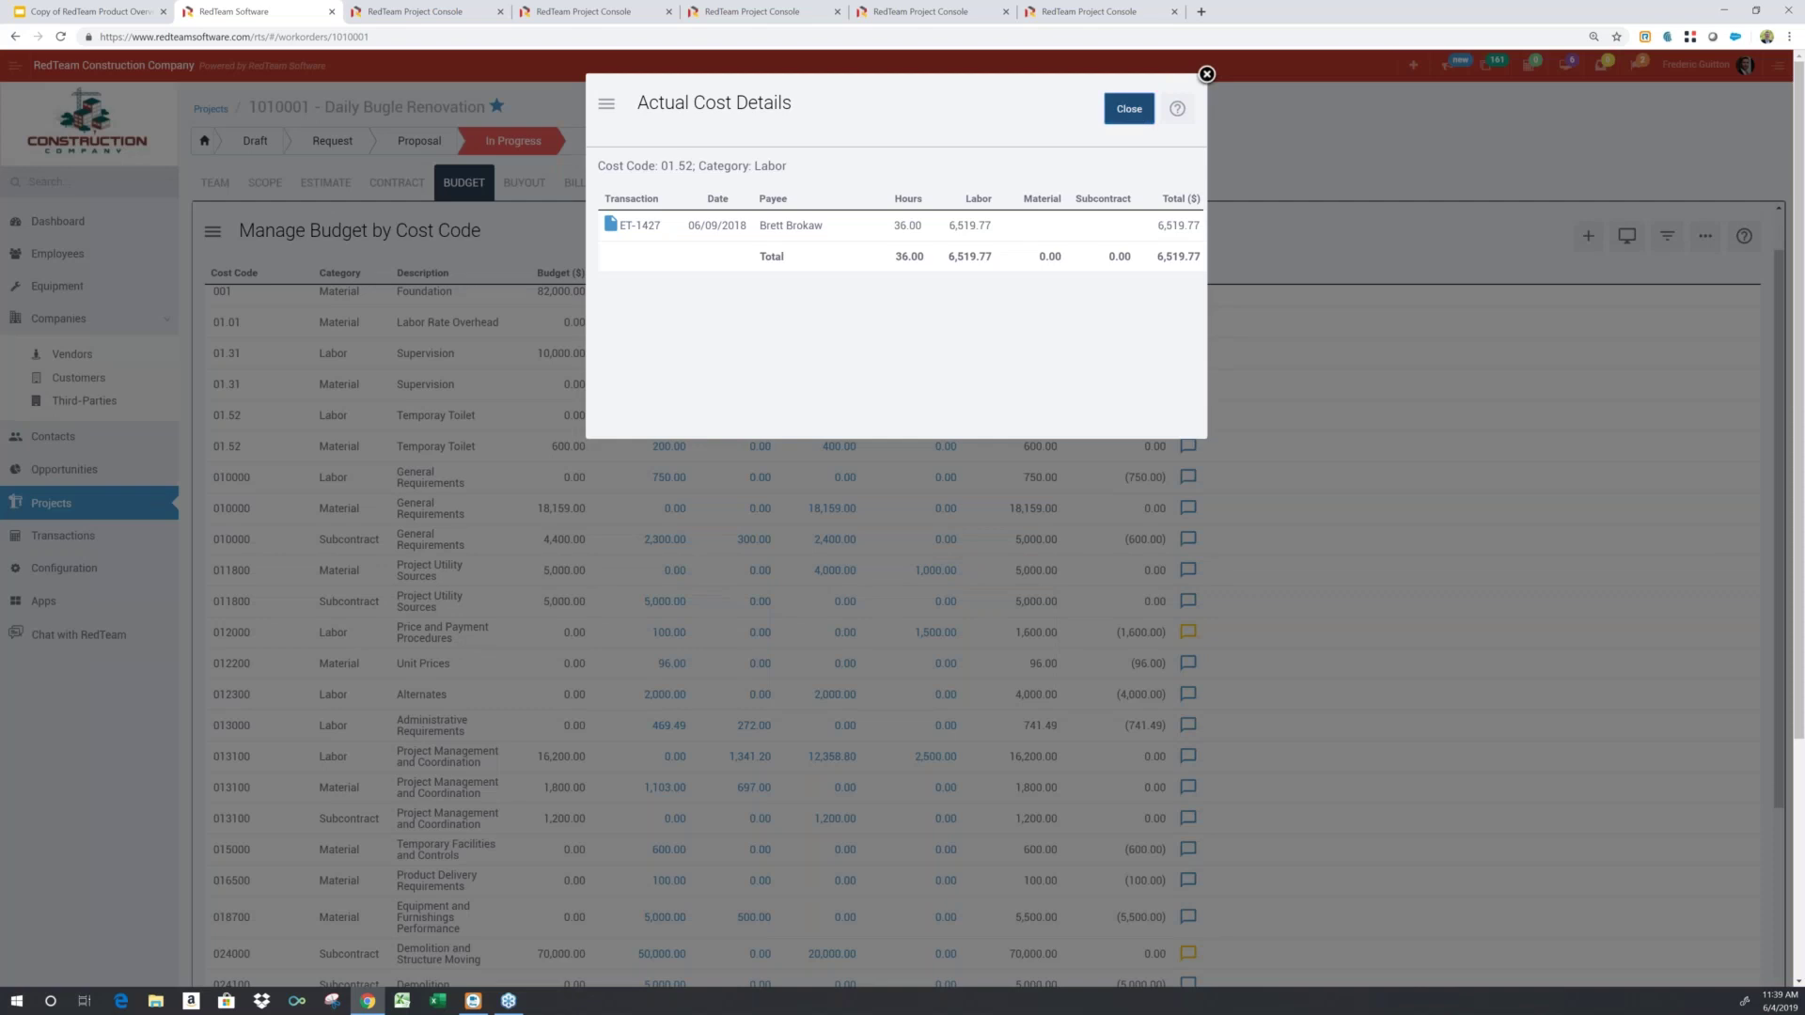
click(1129, 109)
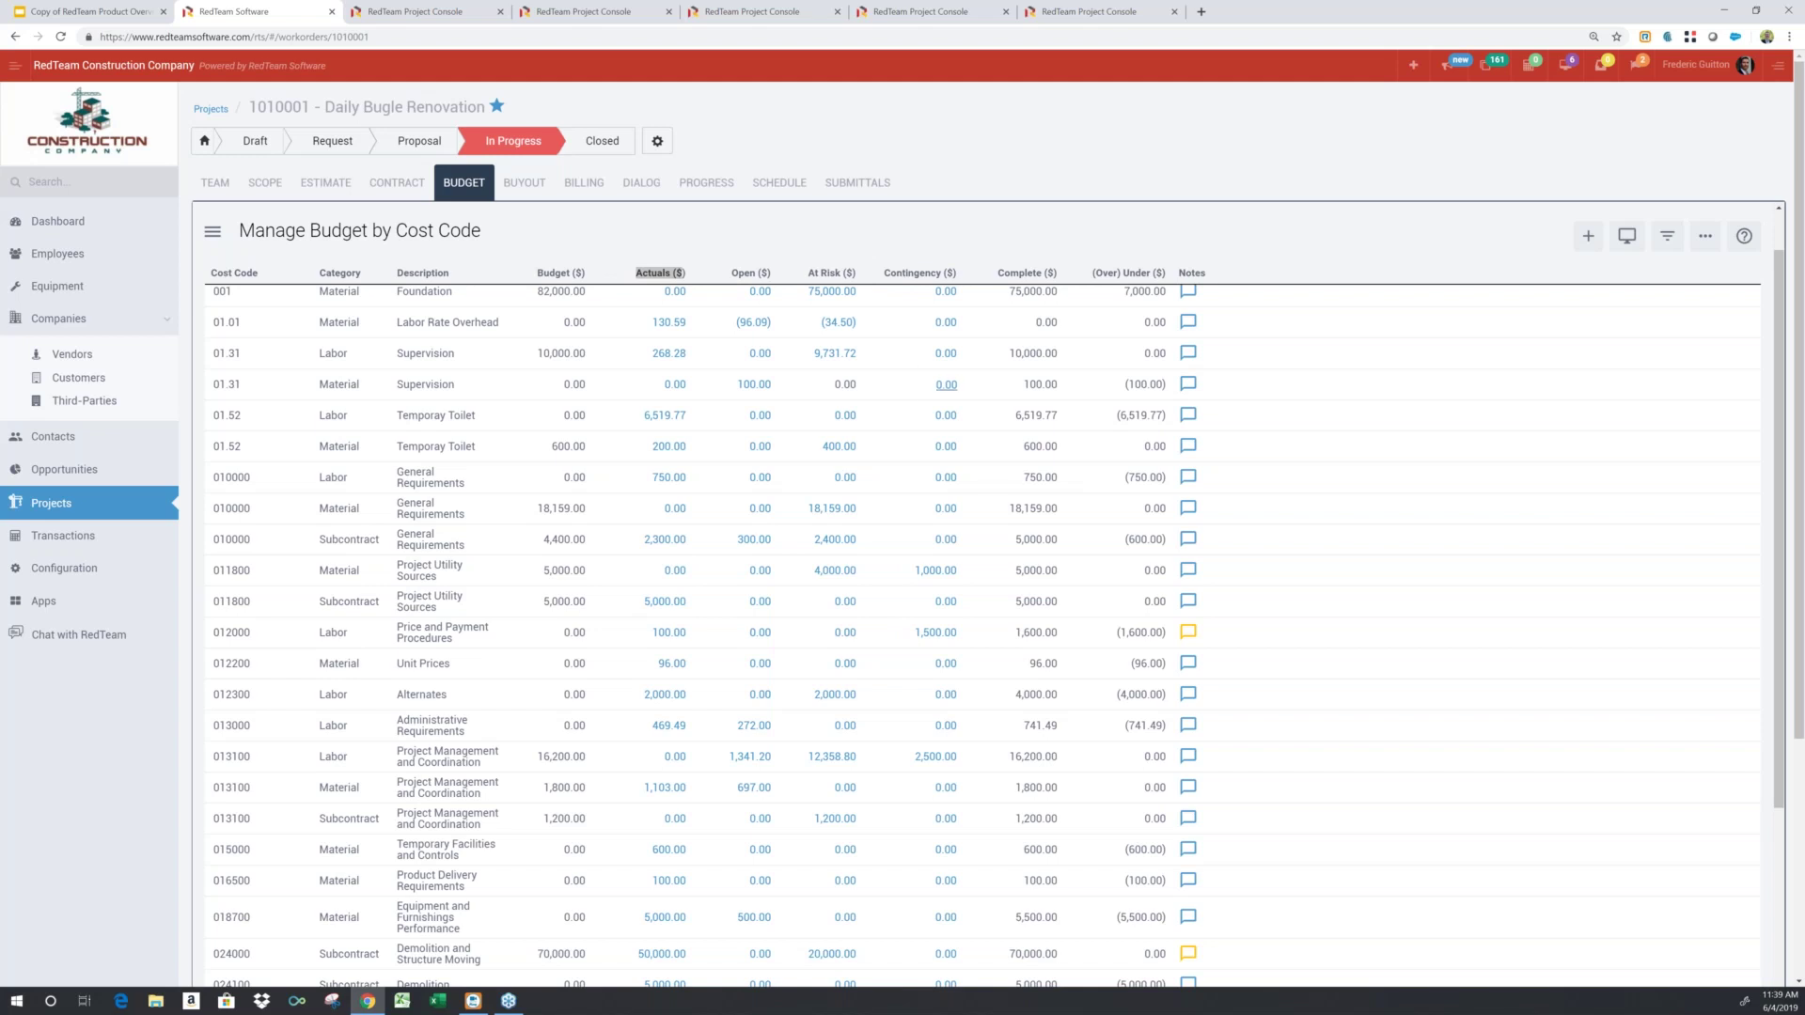
click(832, 509)
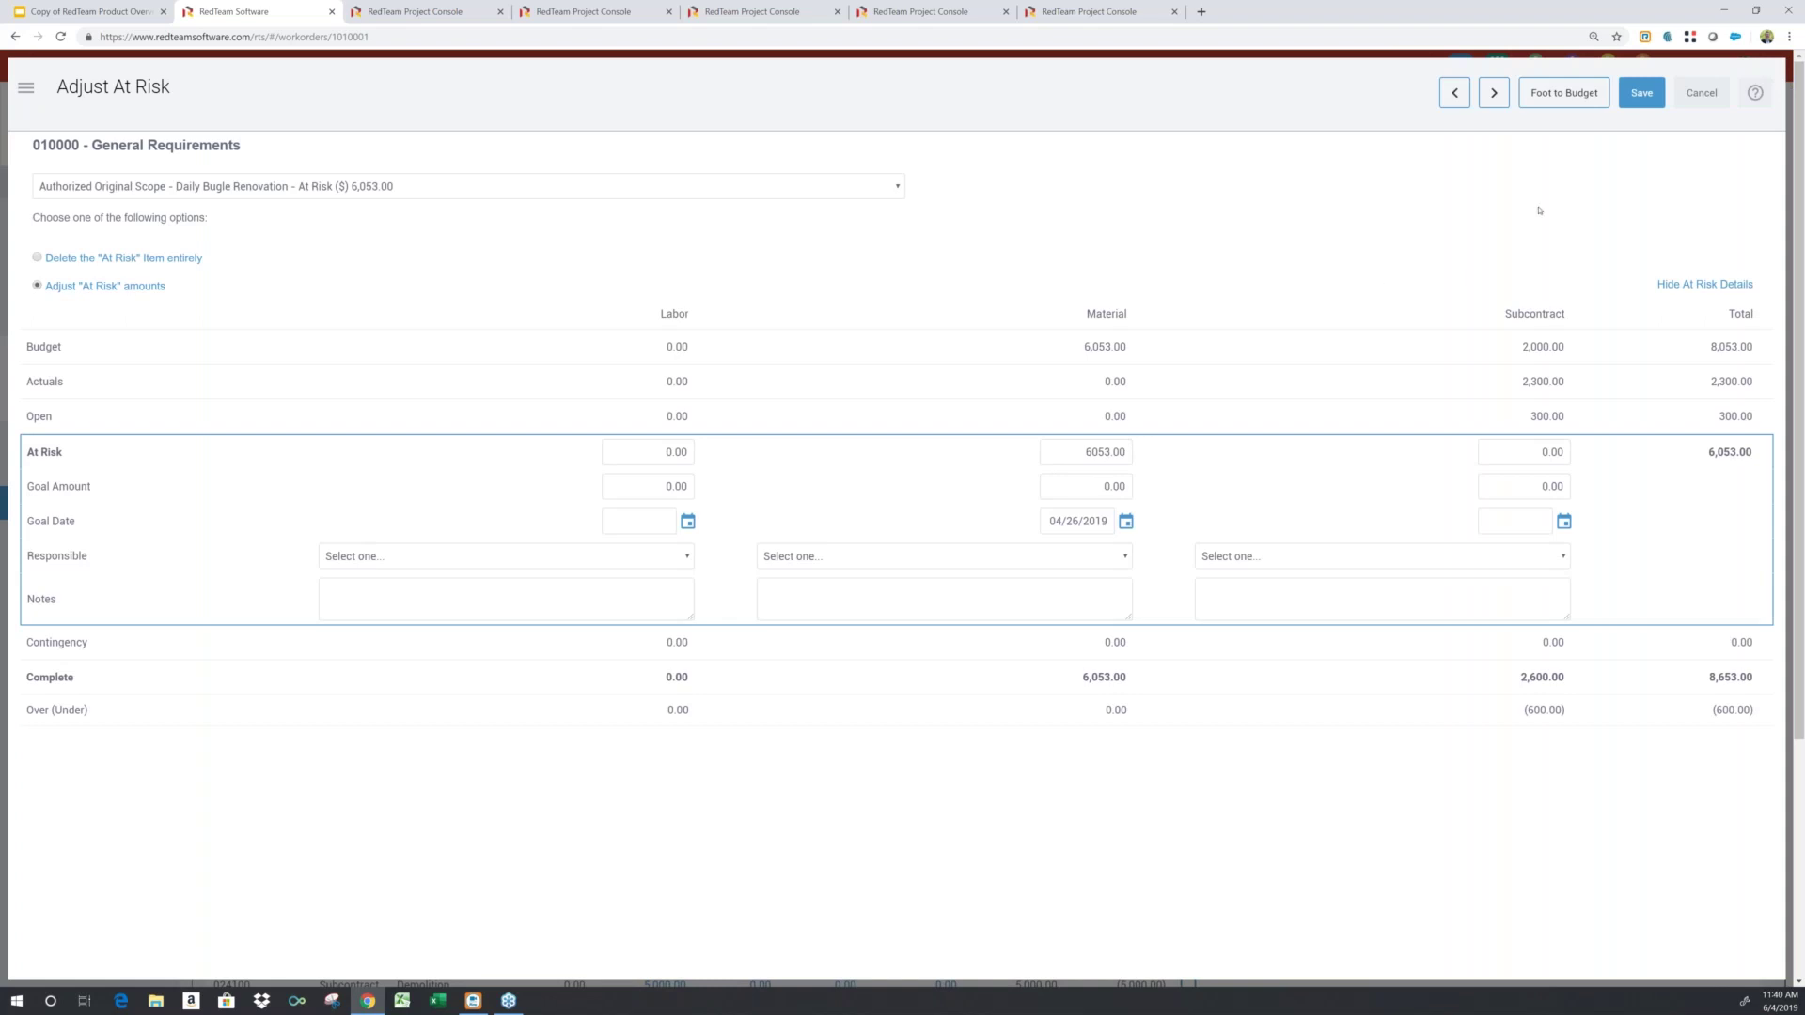
click(1704, 98)
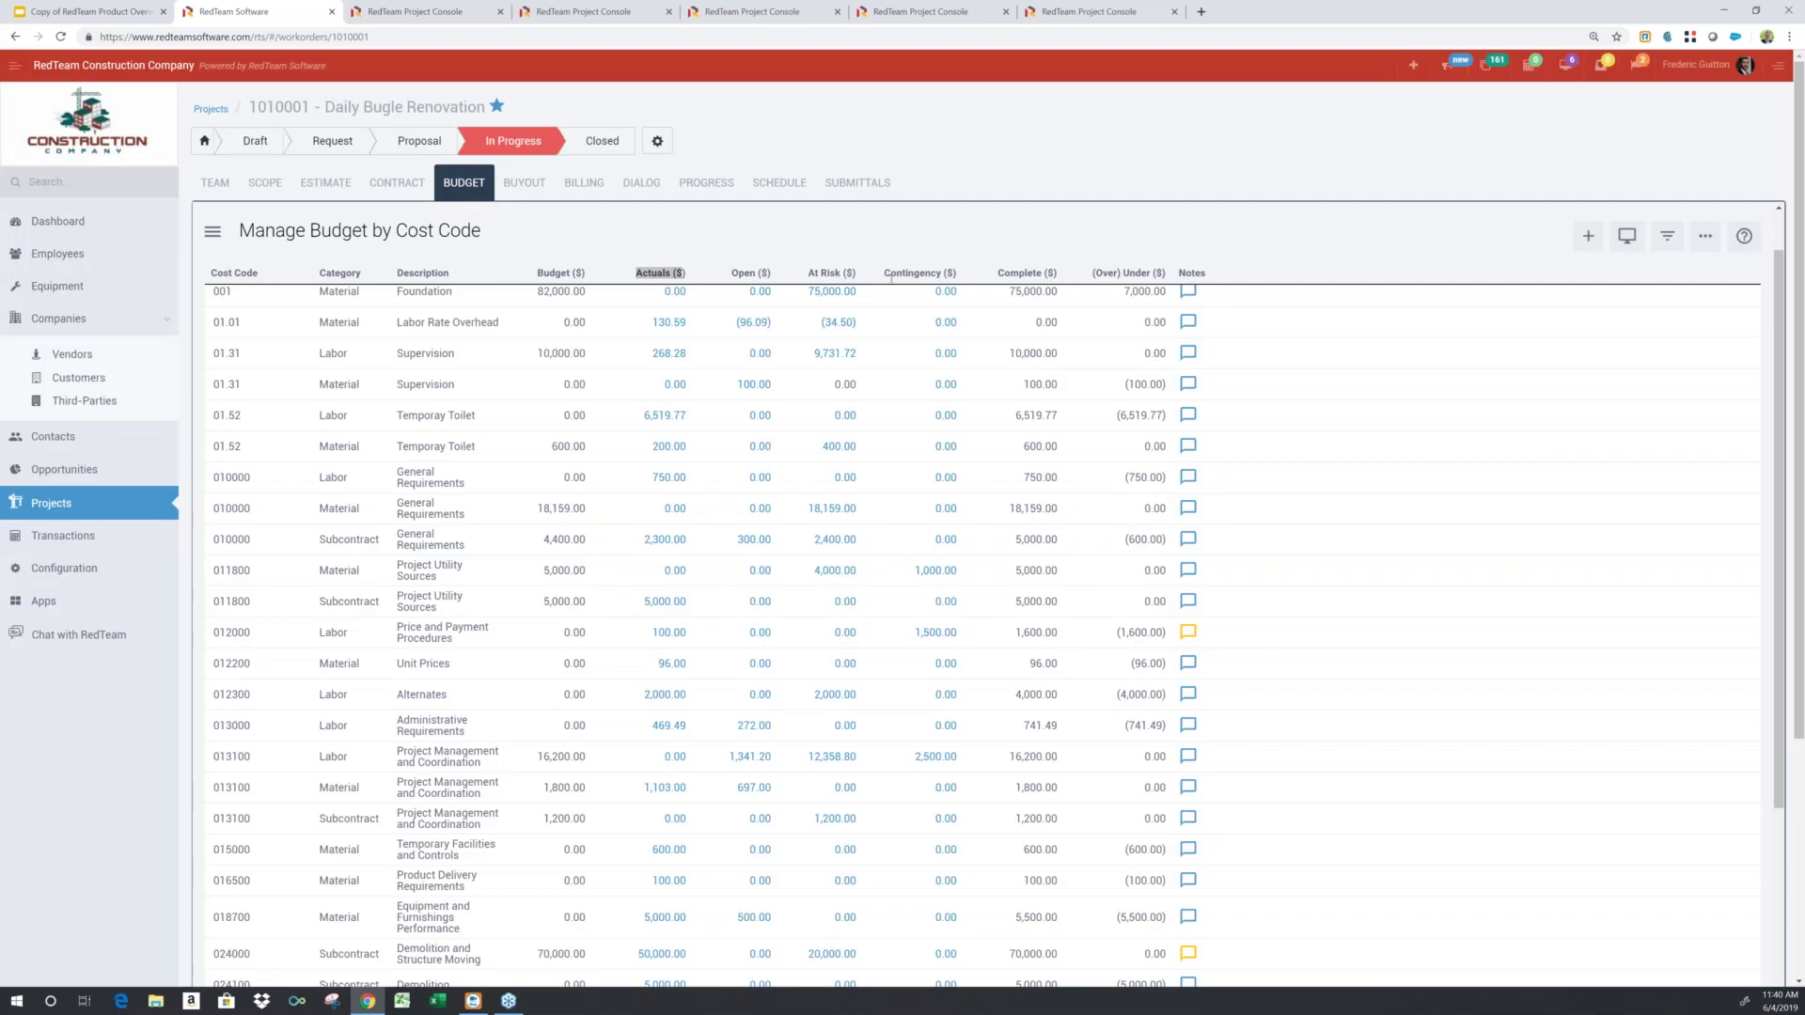
Review the budget's projected Complete amounts by cost code, down to the total costs.
click(989, 275)
drag(989, 275, 1058, 275)
scroll(708, 645, down, 15)
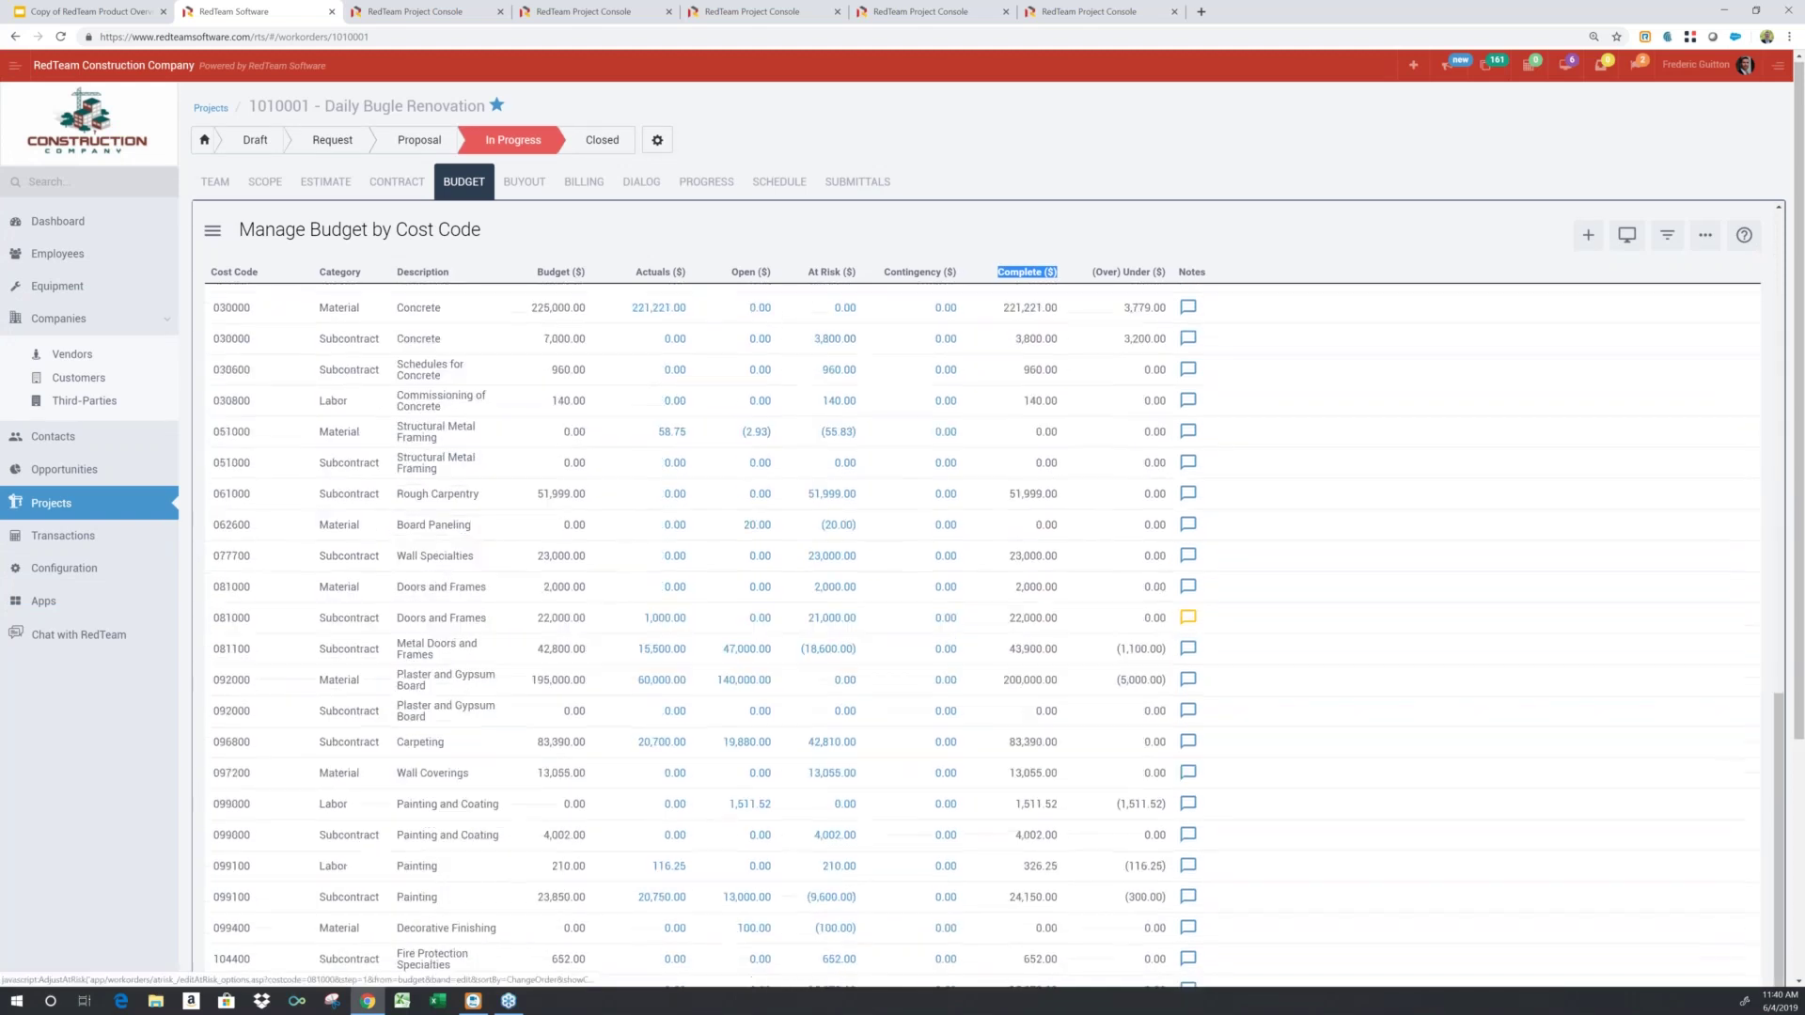
scroll(989, 882, down, 4)
drag(992, 881, 1067, 895)
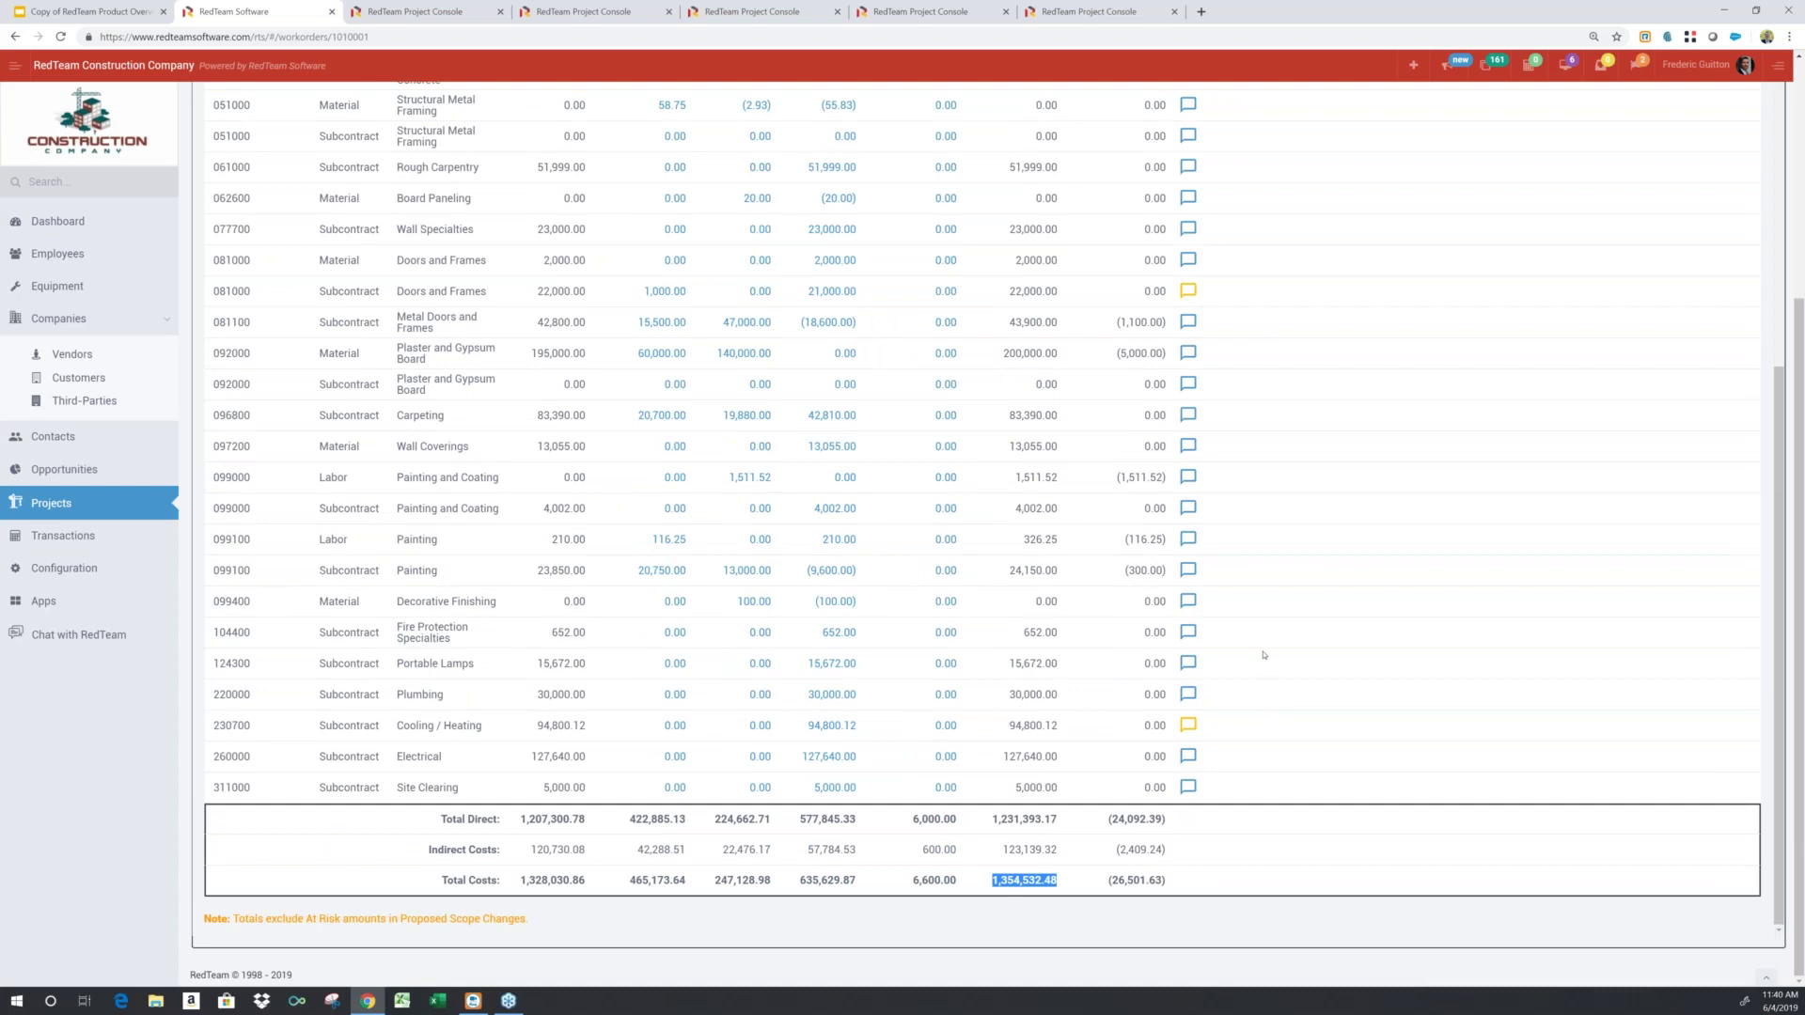
scroll(1263, 655, up, 10)
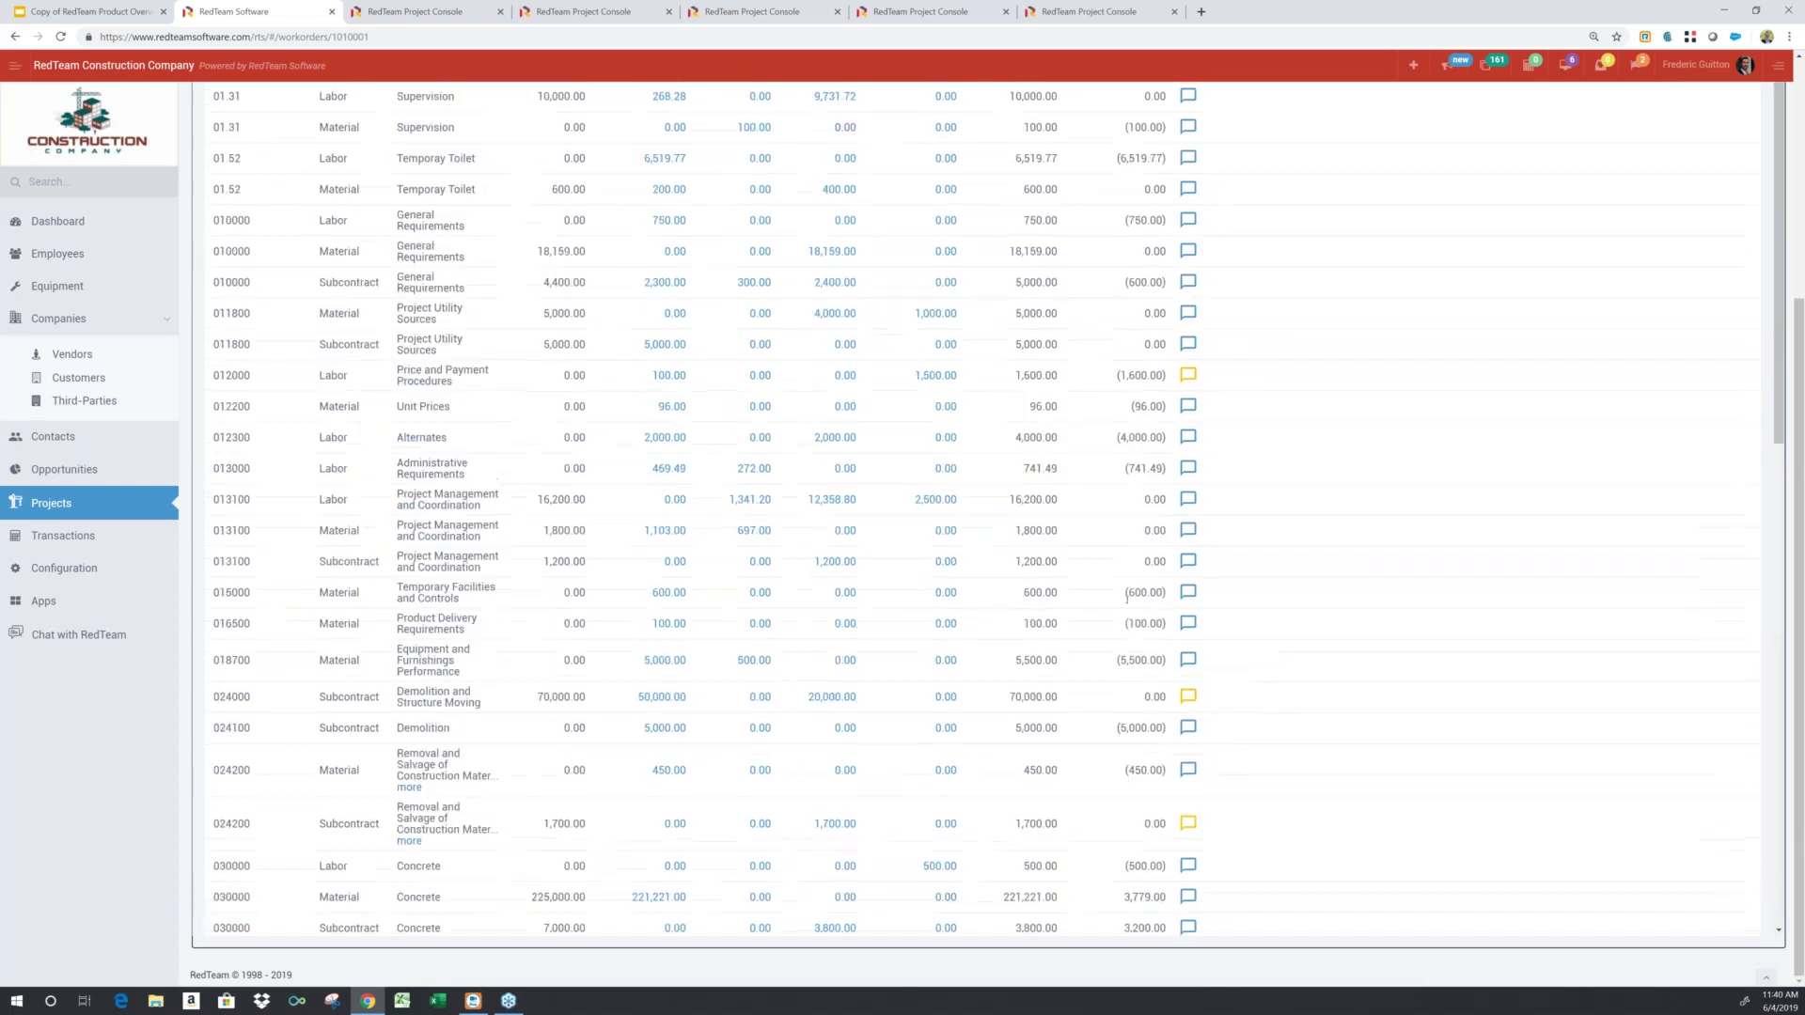
scroll(1127, 598, up, 5)
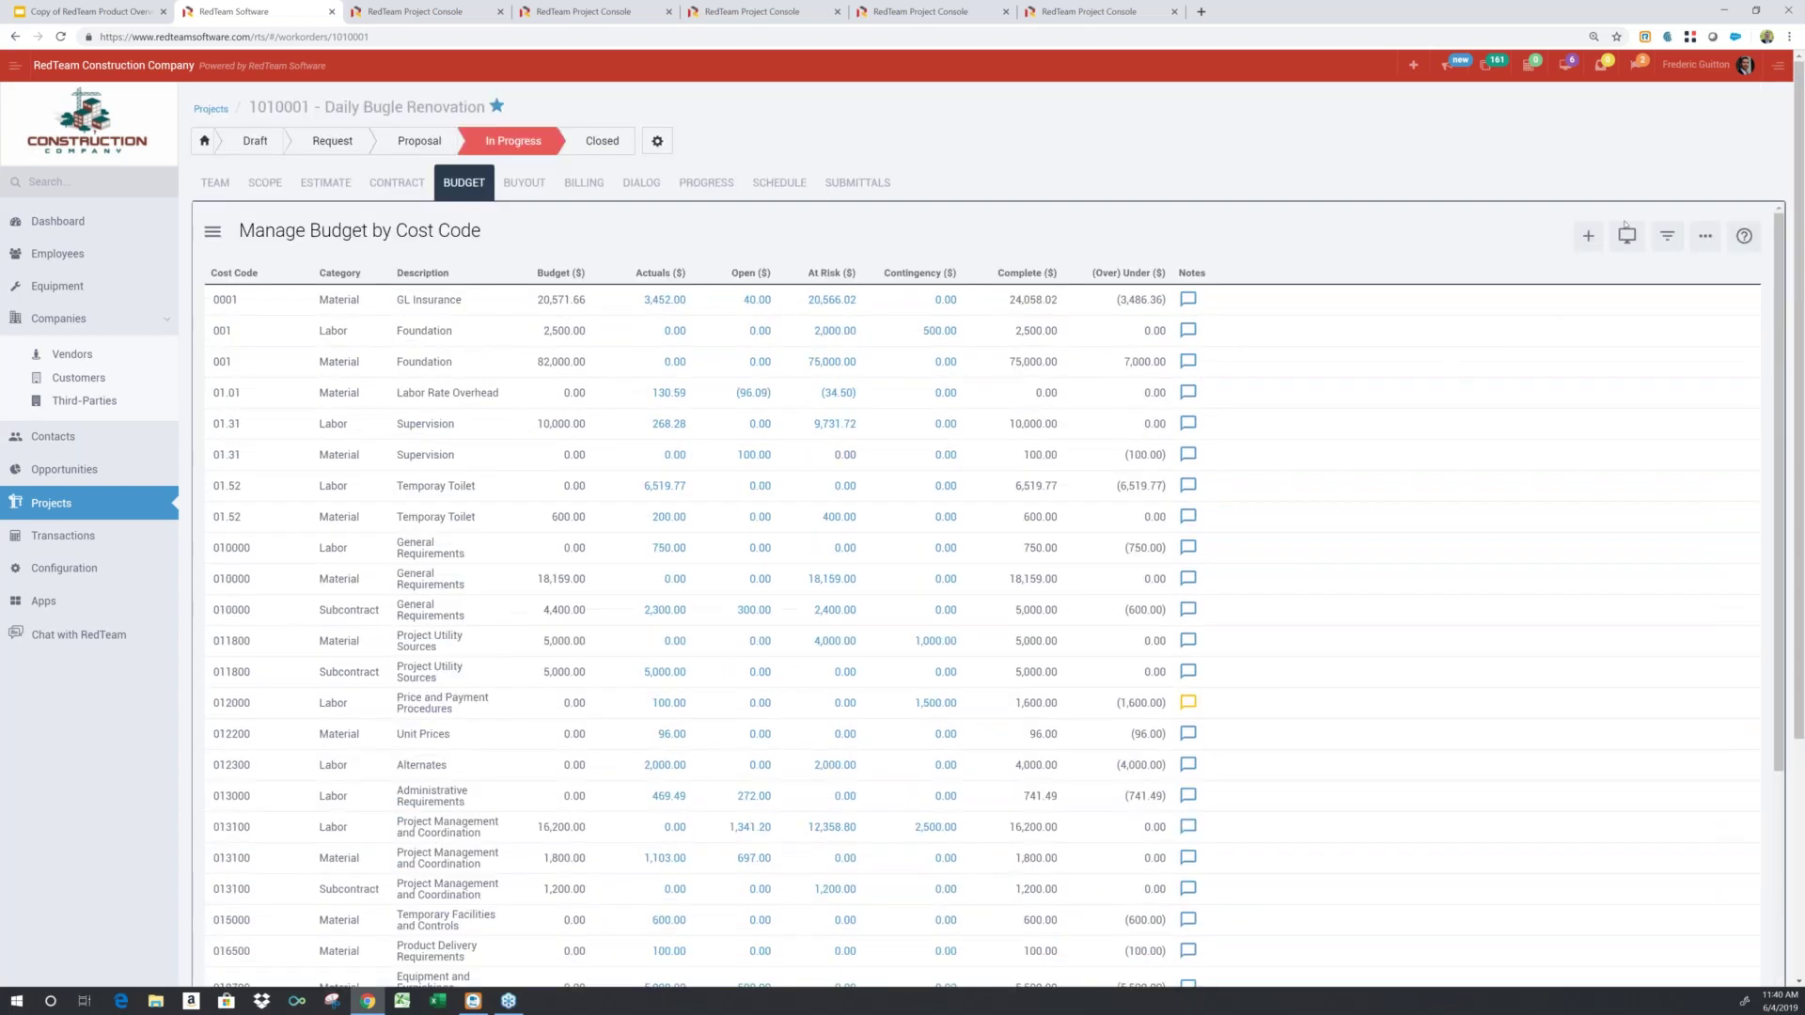
Open the project's Financial Overview report and examine its complete cost, profit and contract revenue figures.
click(1627, 237)
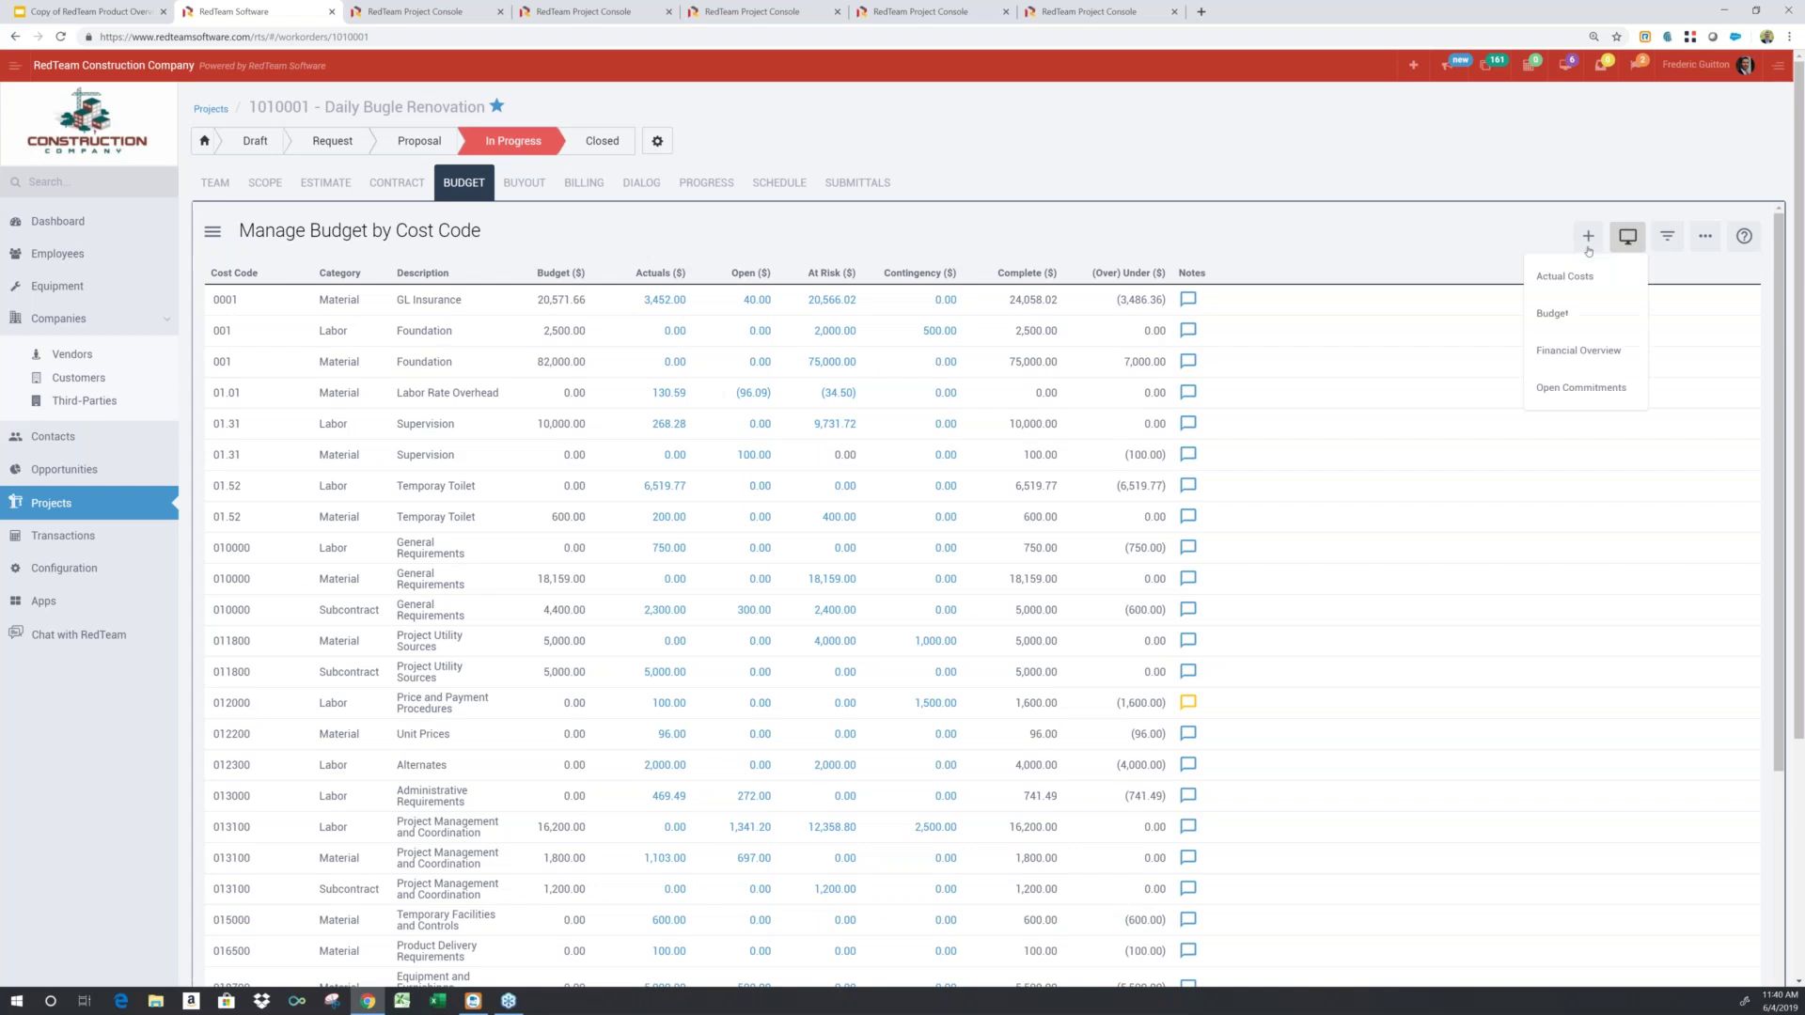
click(1580, 352)
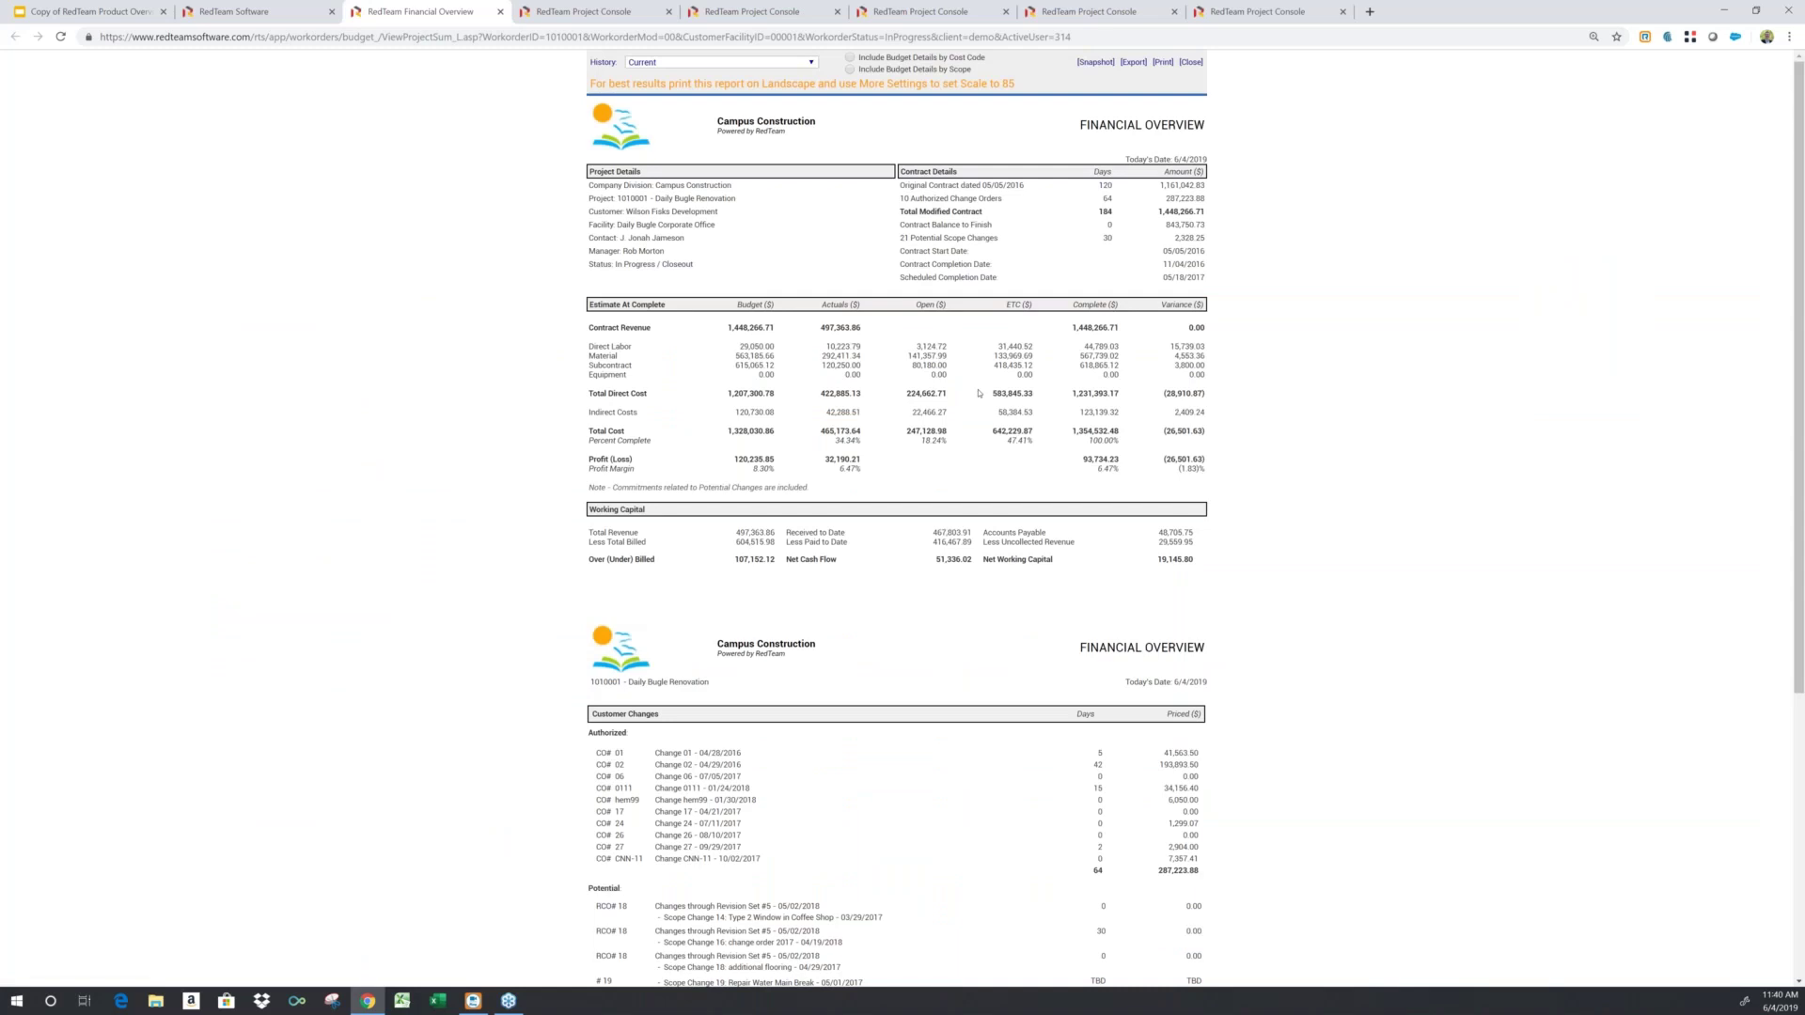
key(ctrl+plus)
key(ctrl+plus)
key(ctrl+plus)
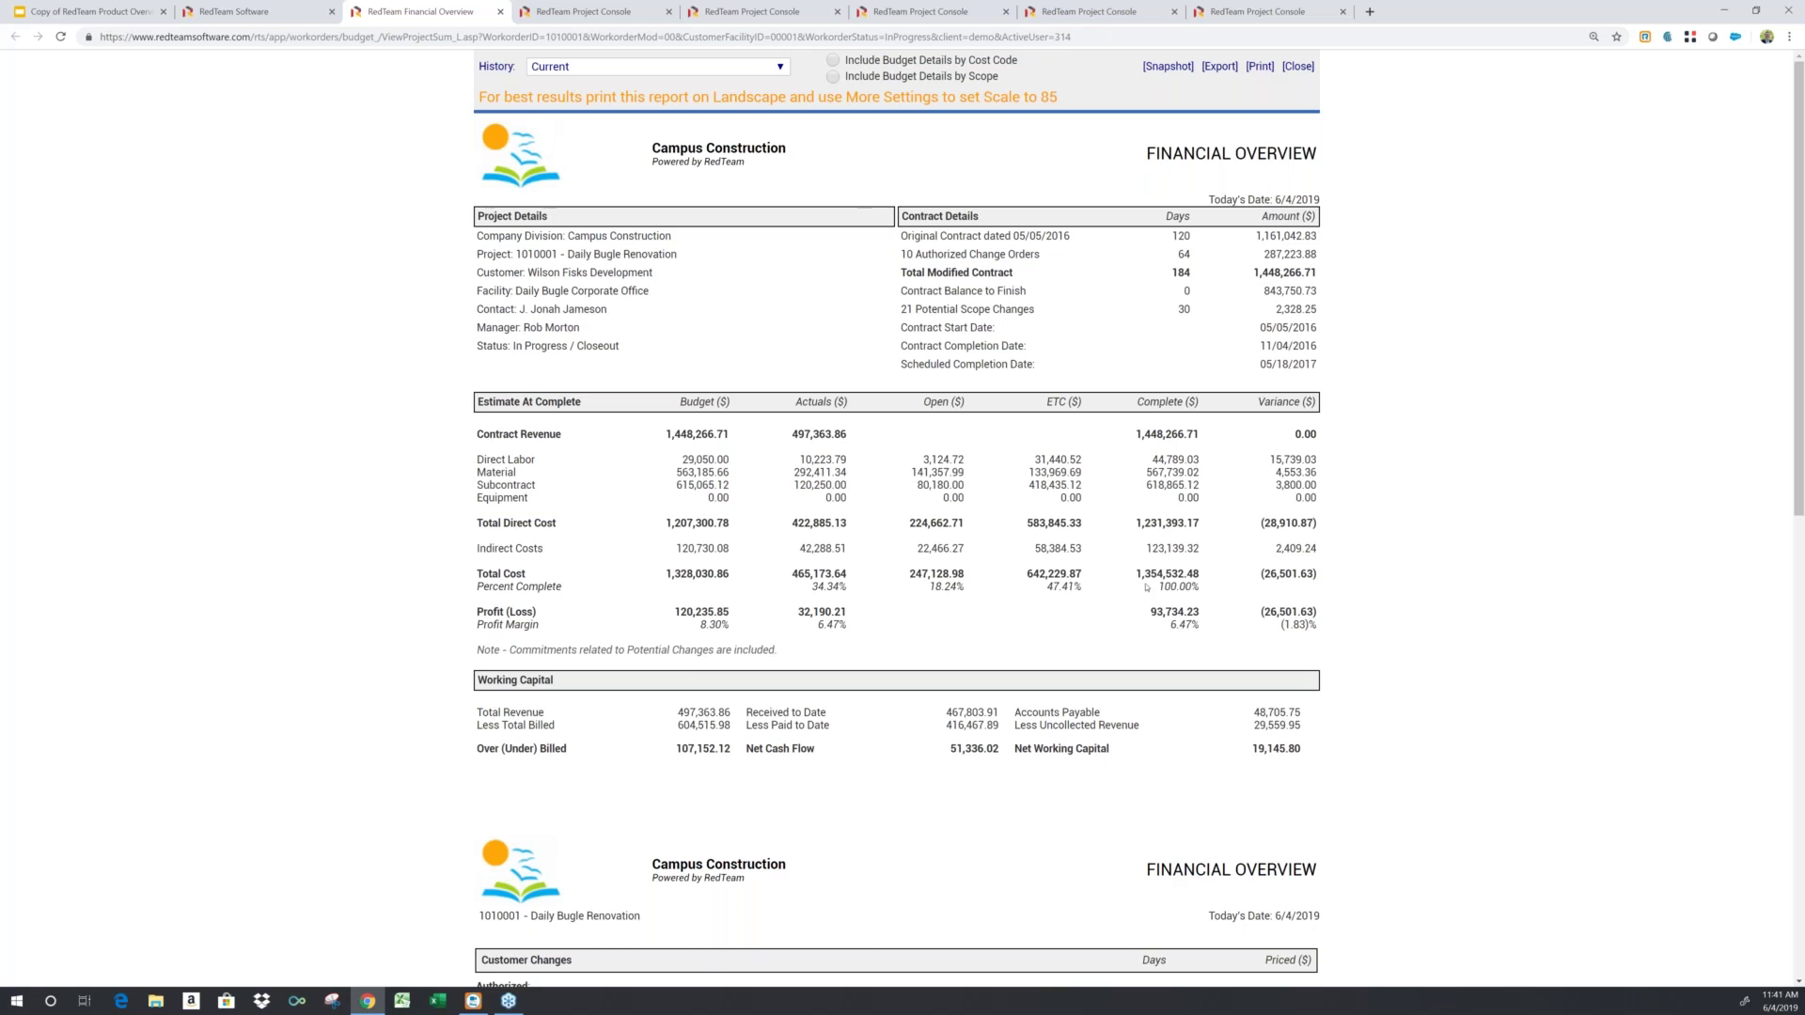
drag(1136, 575, 1204, 613)
drag(1135, 434, 1199, 438)
drag(790, 435, 847, 436)
Return to the project and examine the construction tasks and their dependencies in its Gantt schedule.
click(296, 19)
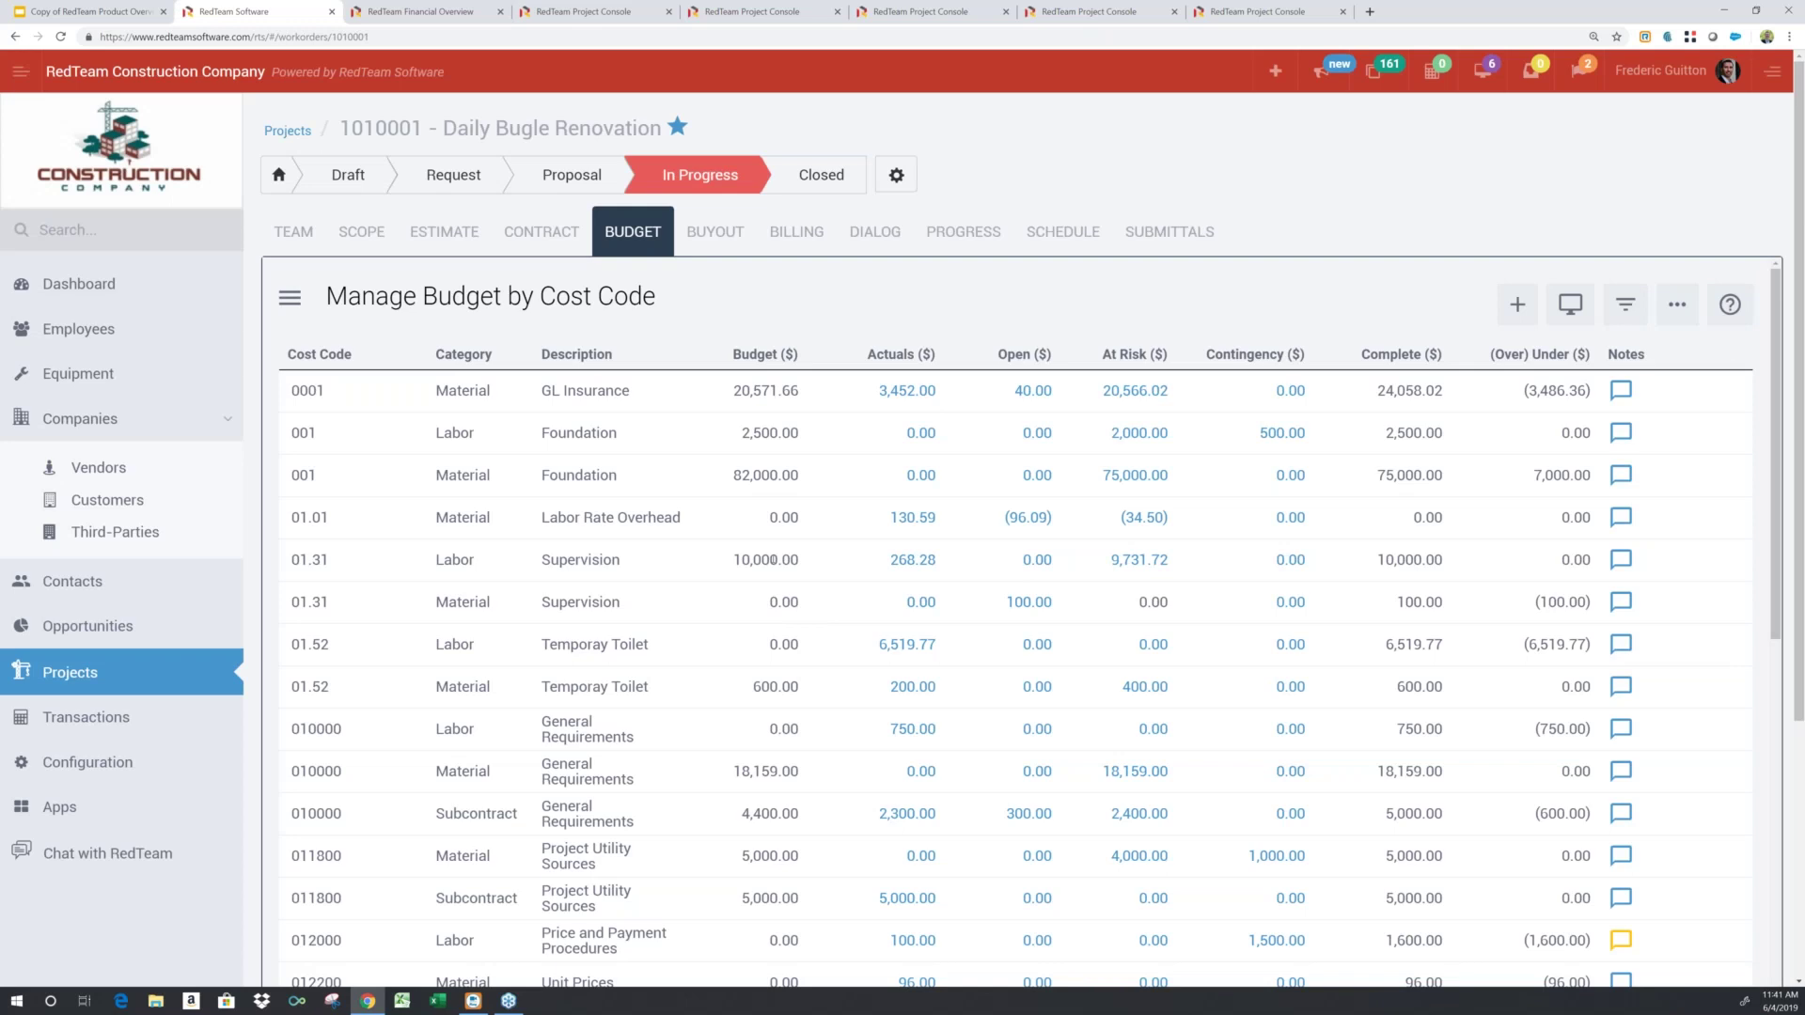
click(1061, 235)
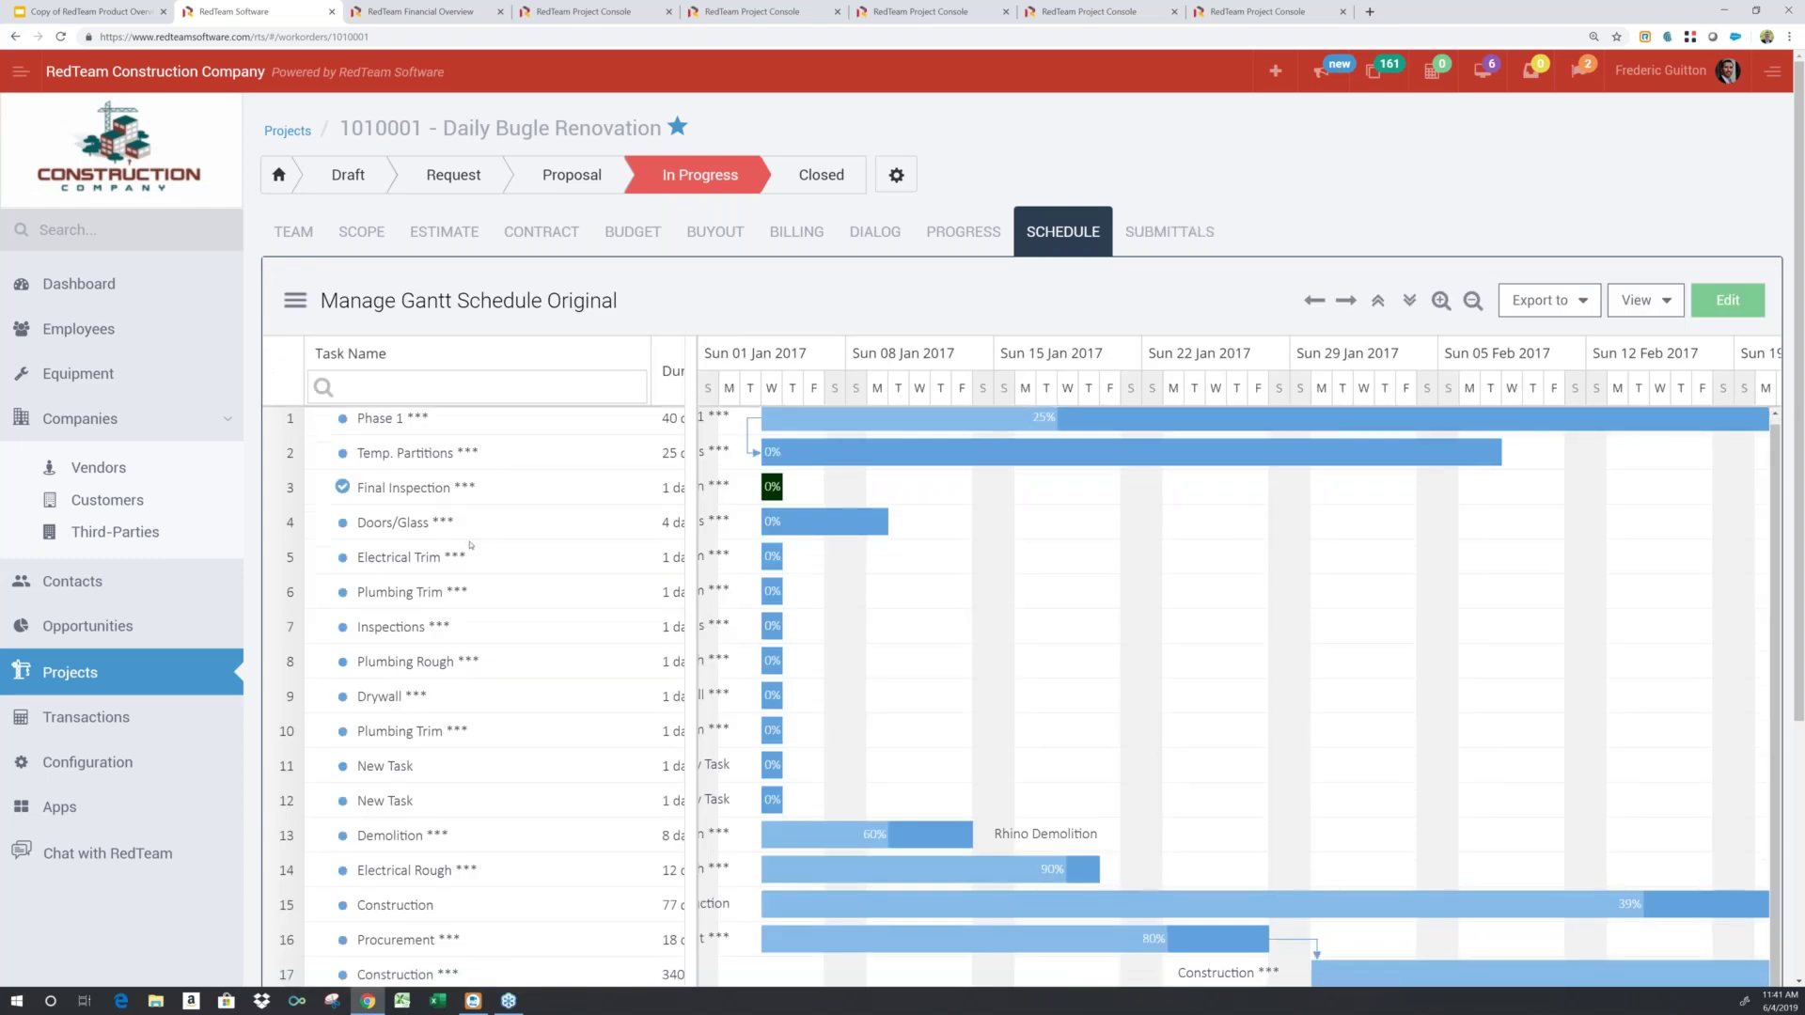
scroll(464, 553, down, 5)
scroll(461, 561, down, 3)
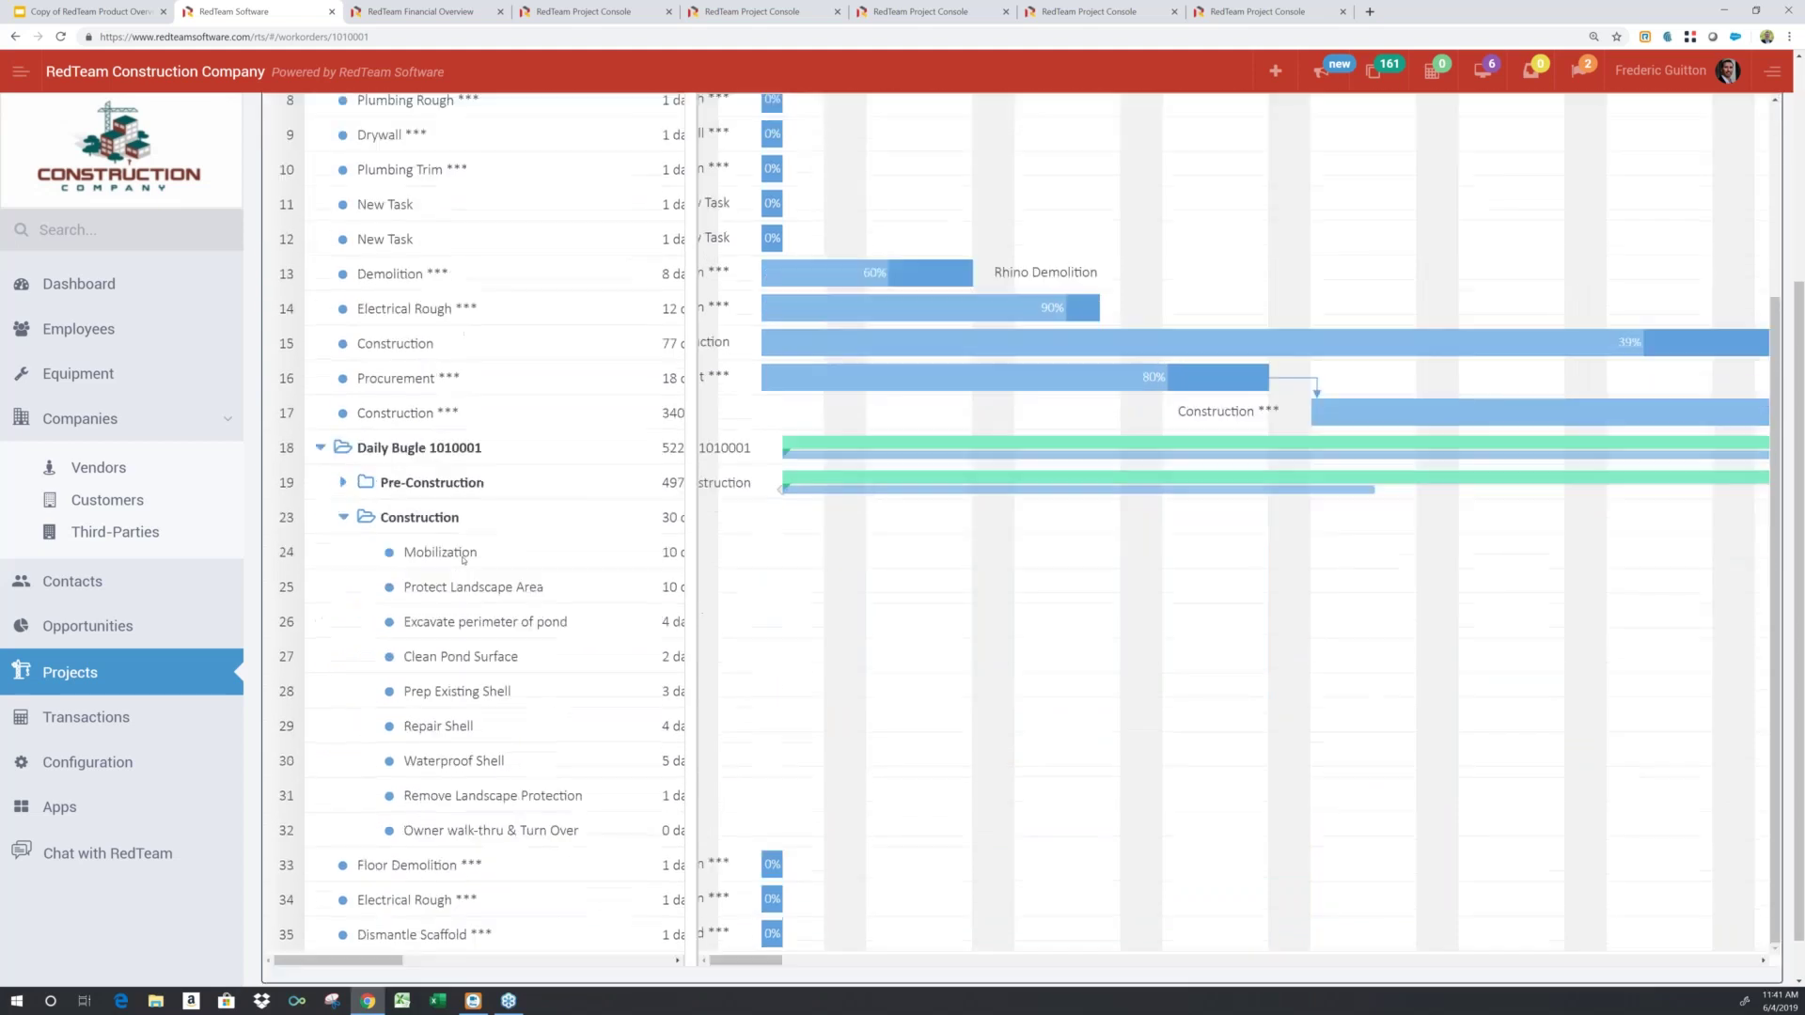
click(461, 714)
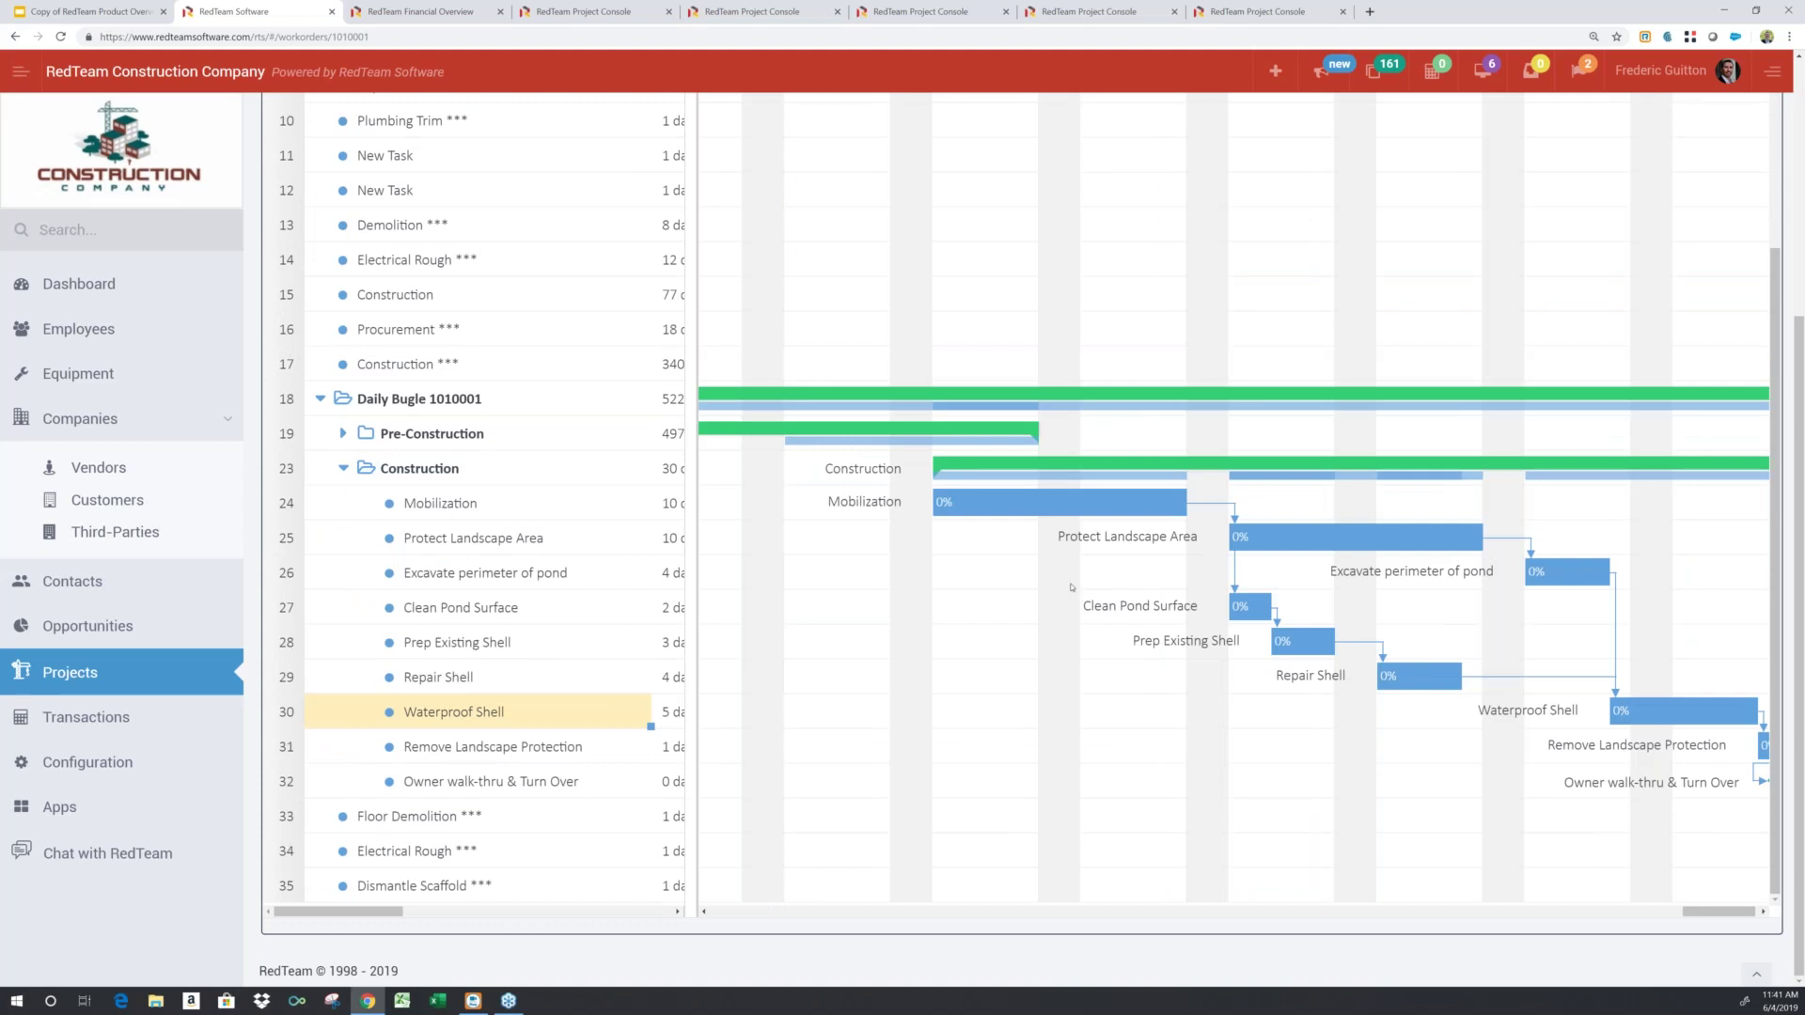
scroll(1062, 564, up, 10)
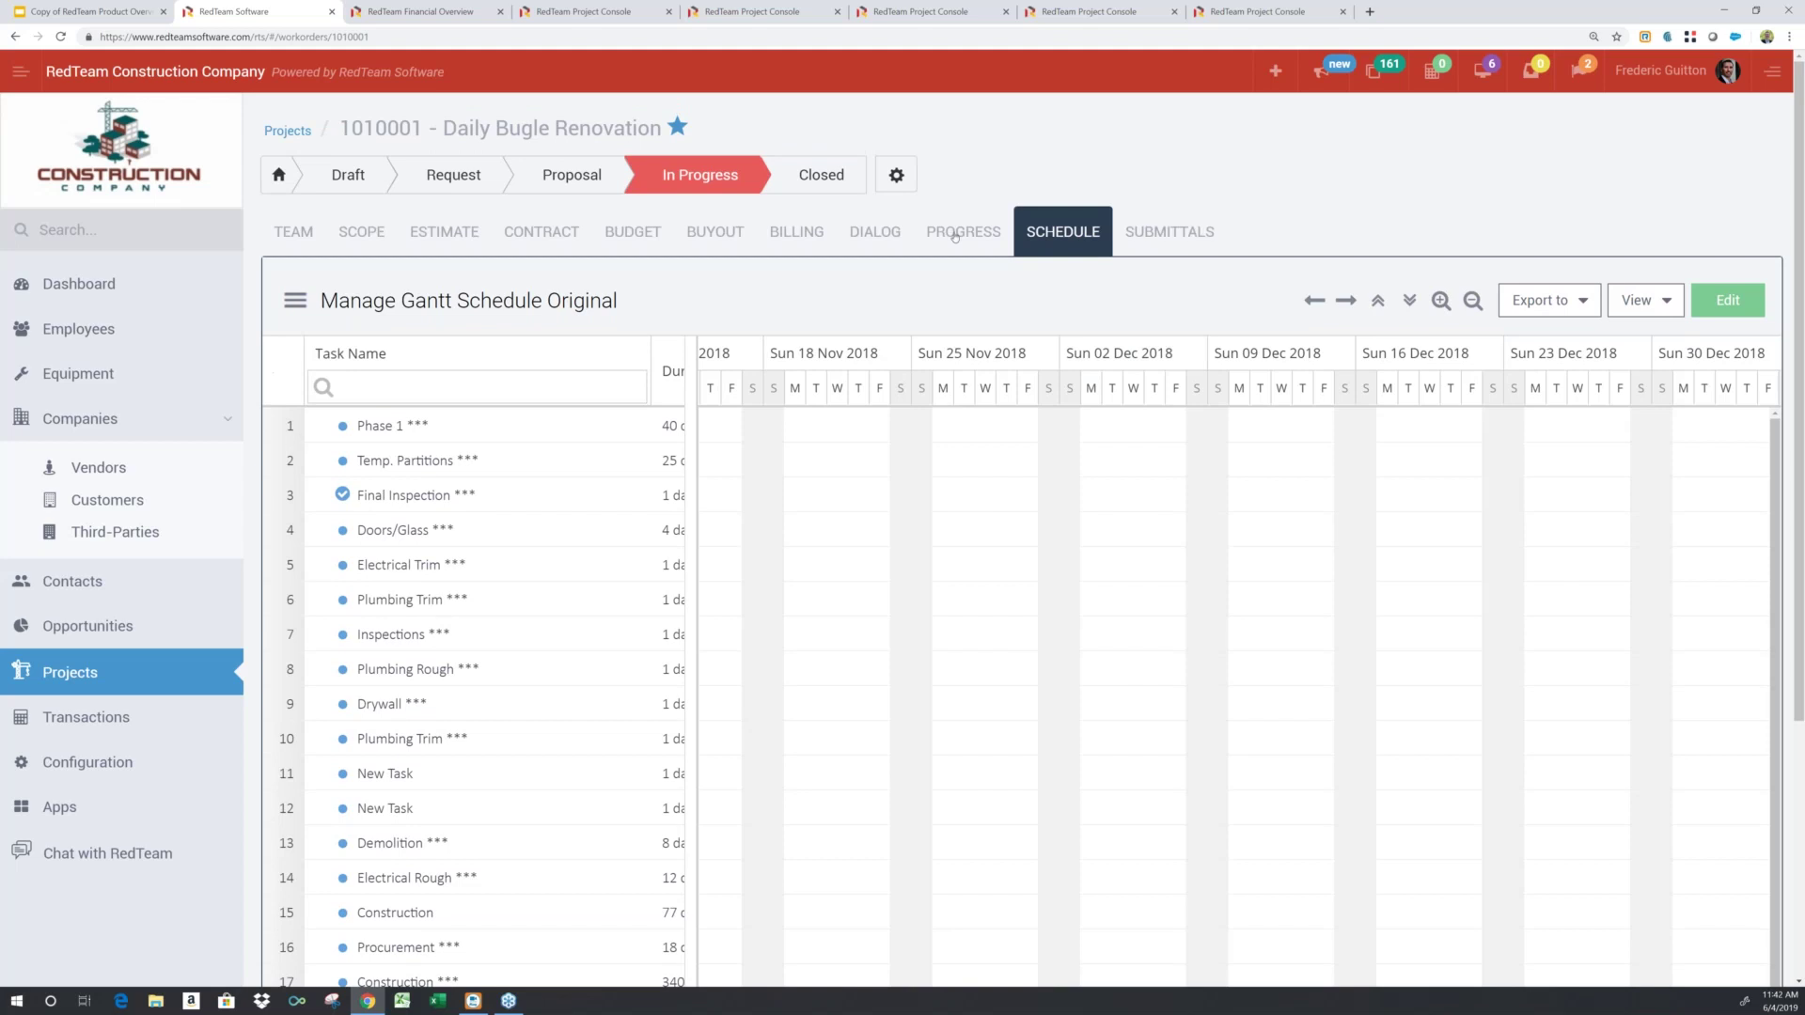
Show the project's correspondence log and check which document templates are available, without creating a document.
click(884, 235)
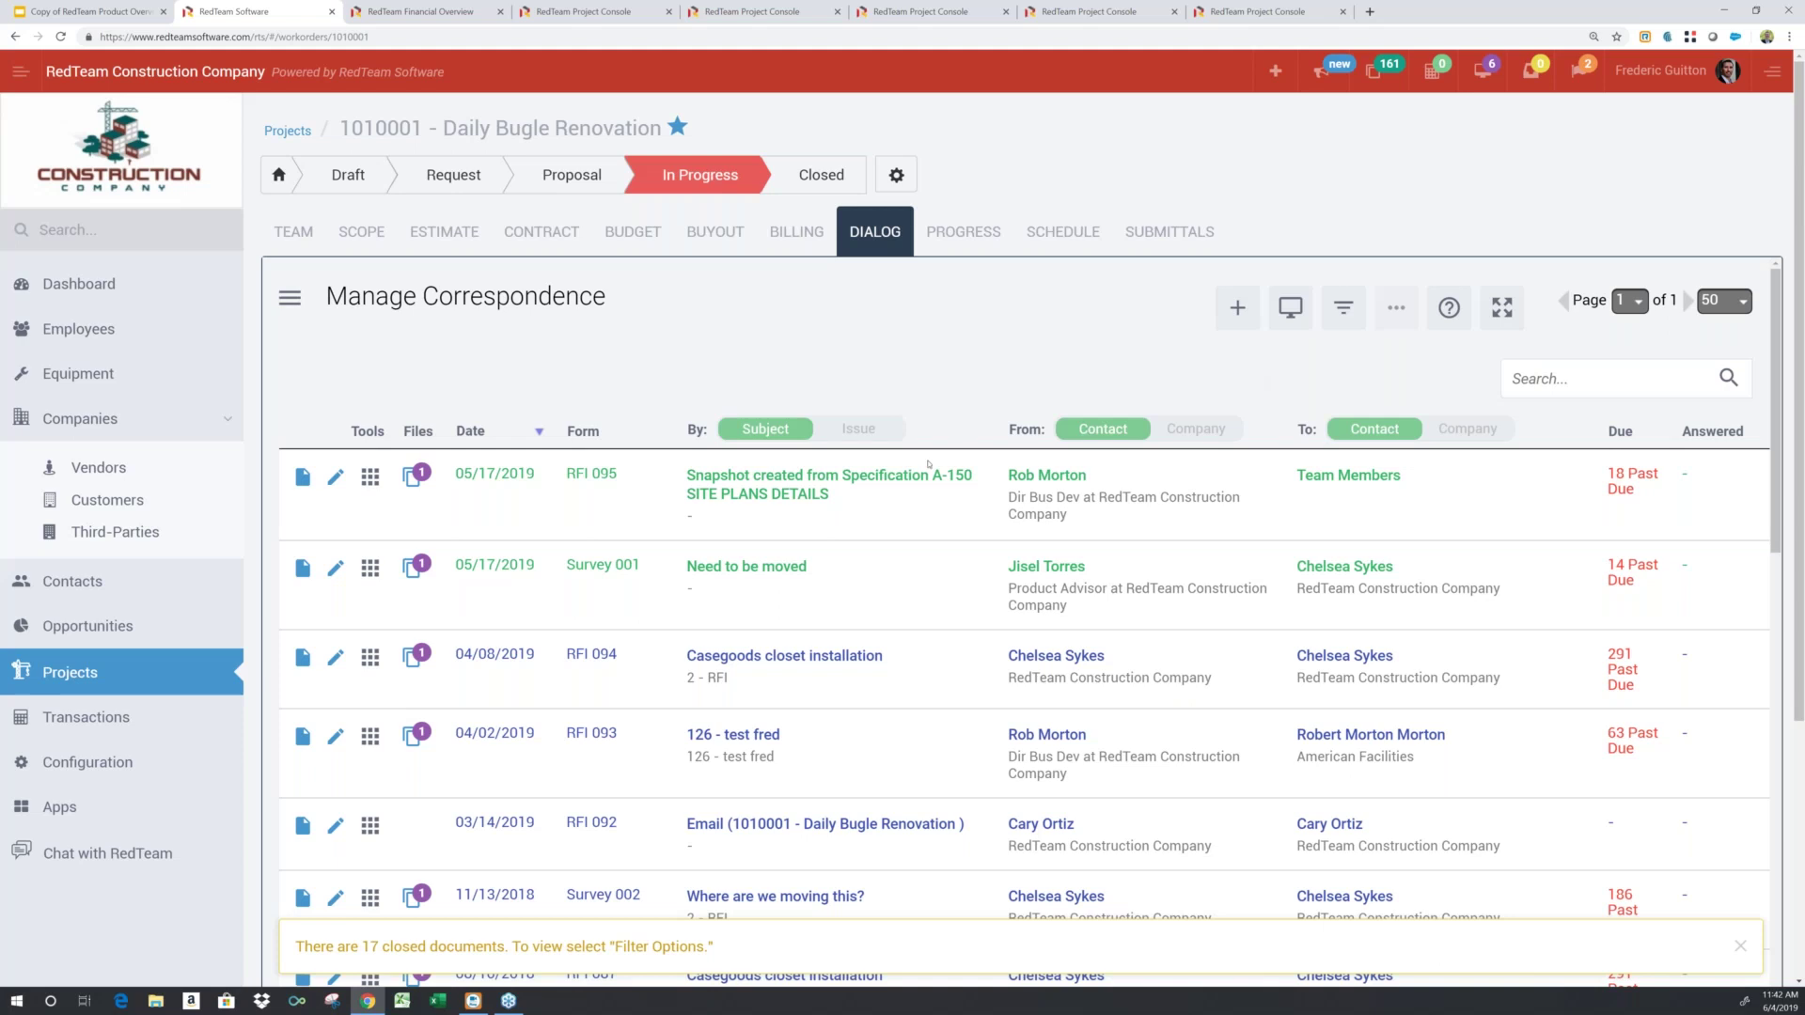
click(1250, 310)
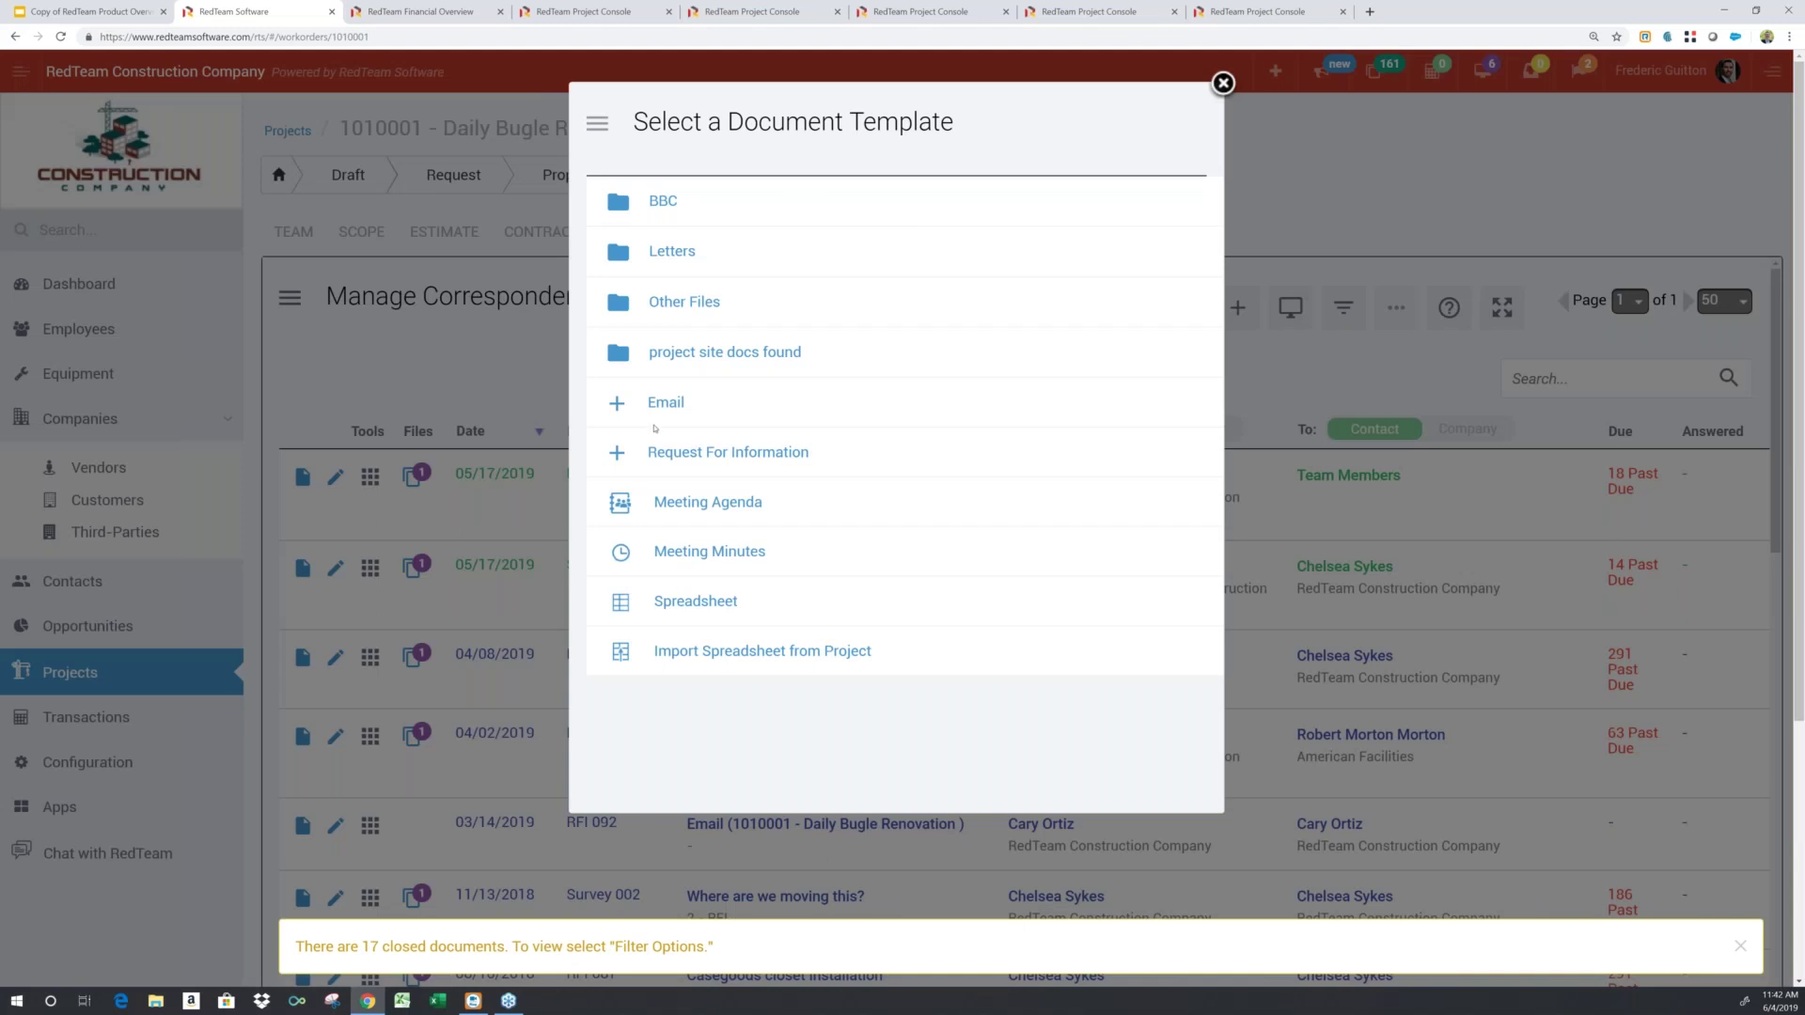
click(1222, 84)
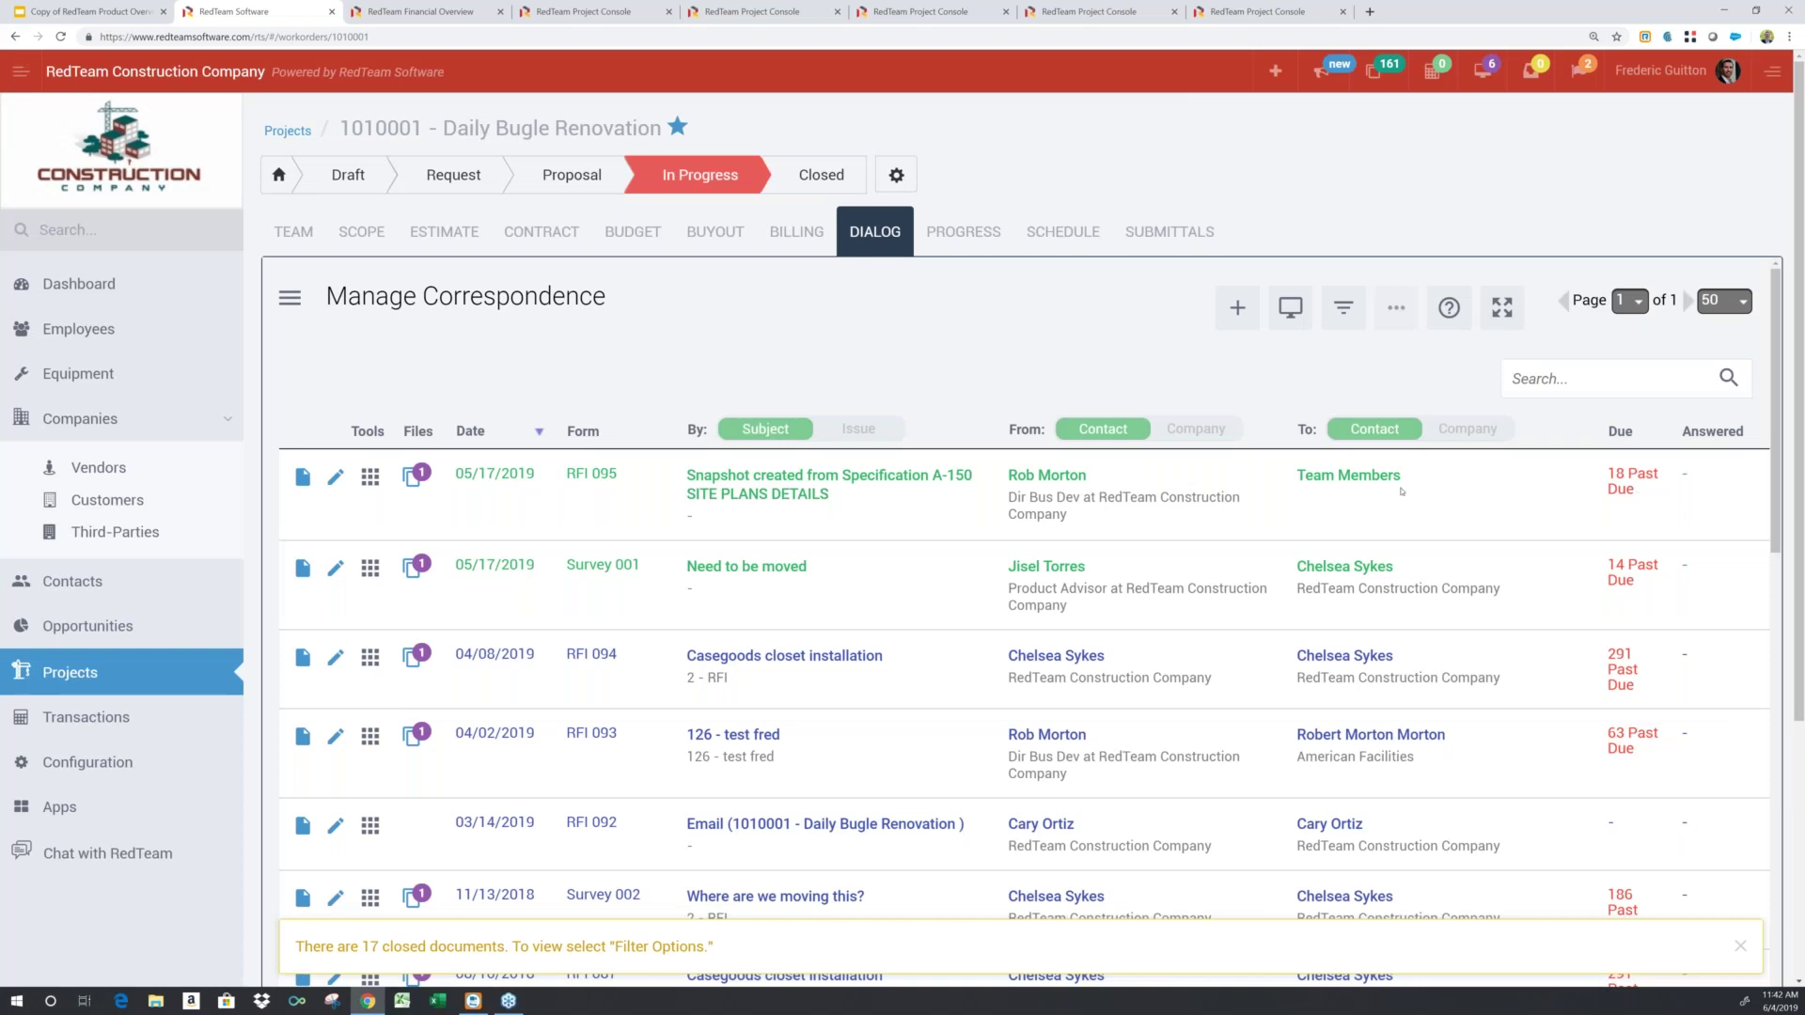
click(1593, 36)
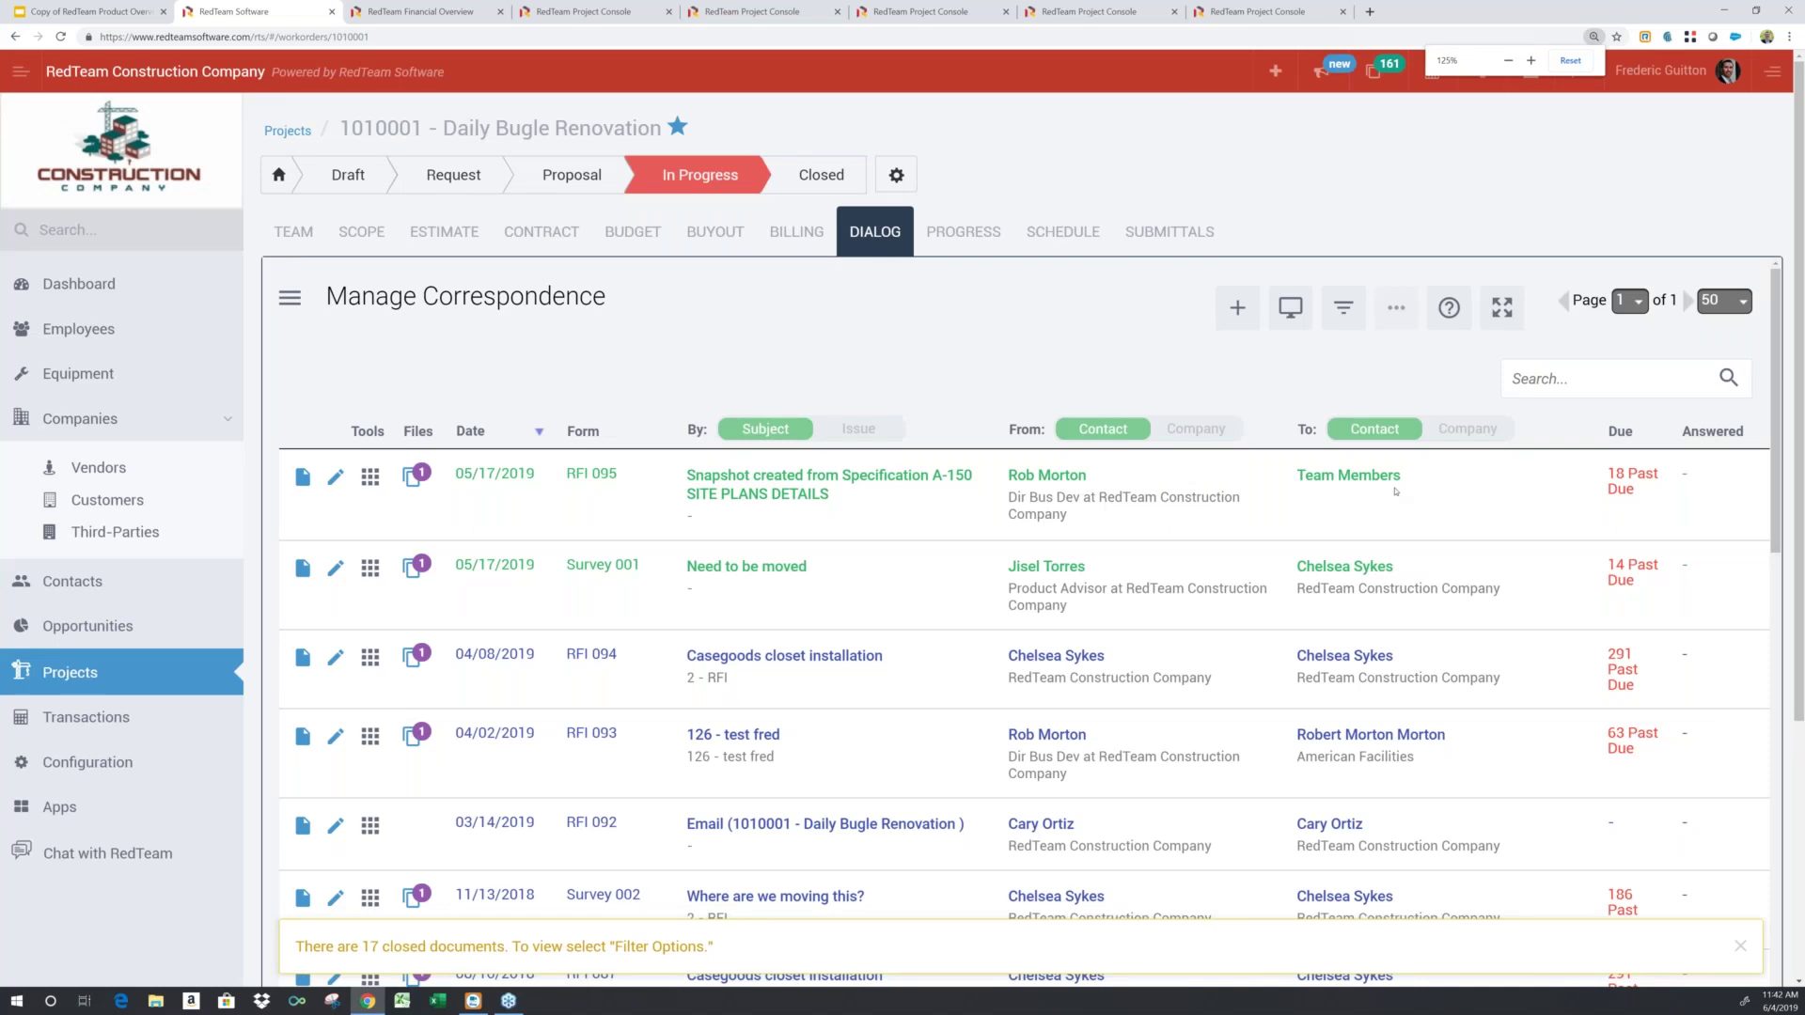
key(ctrl+minus)
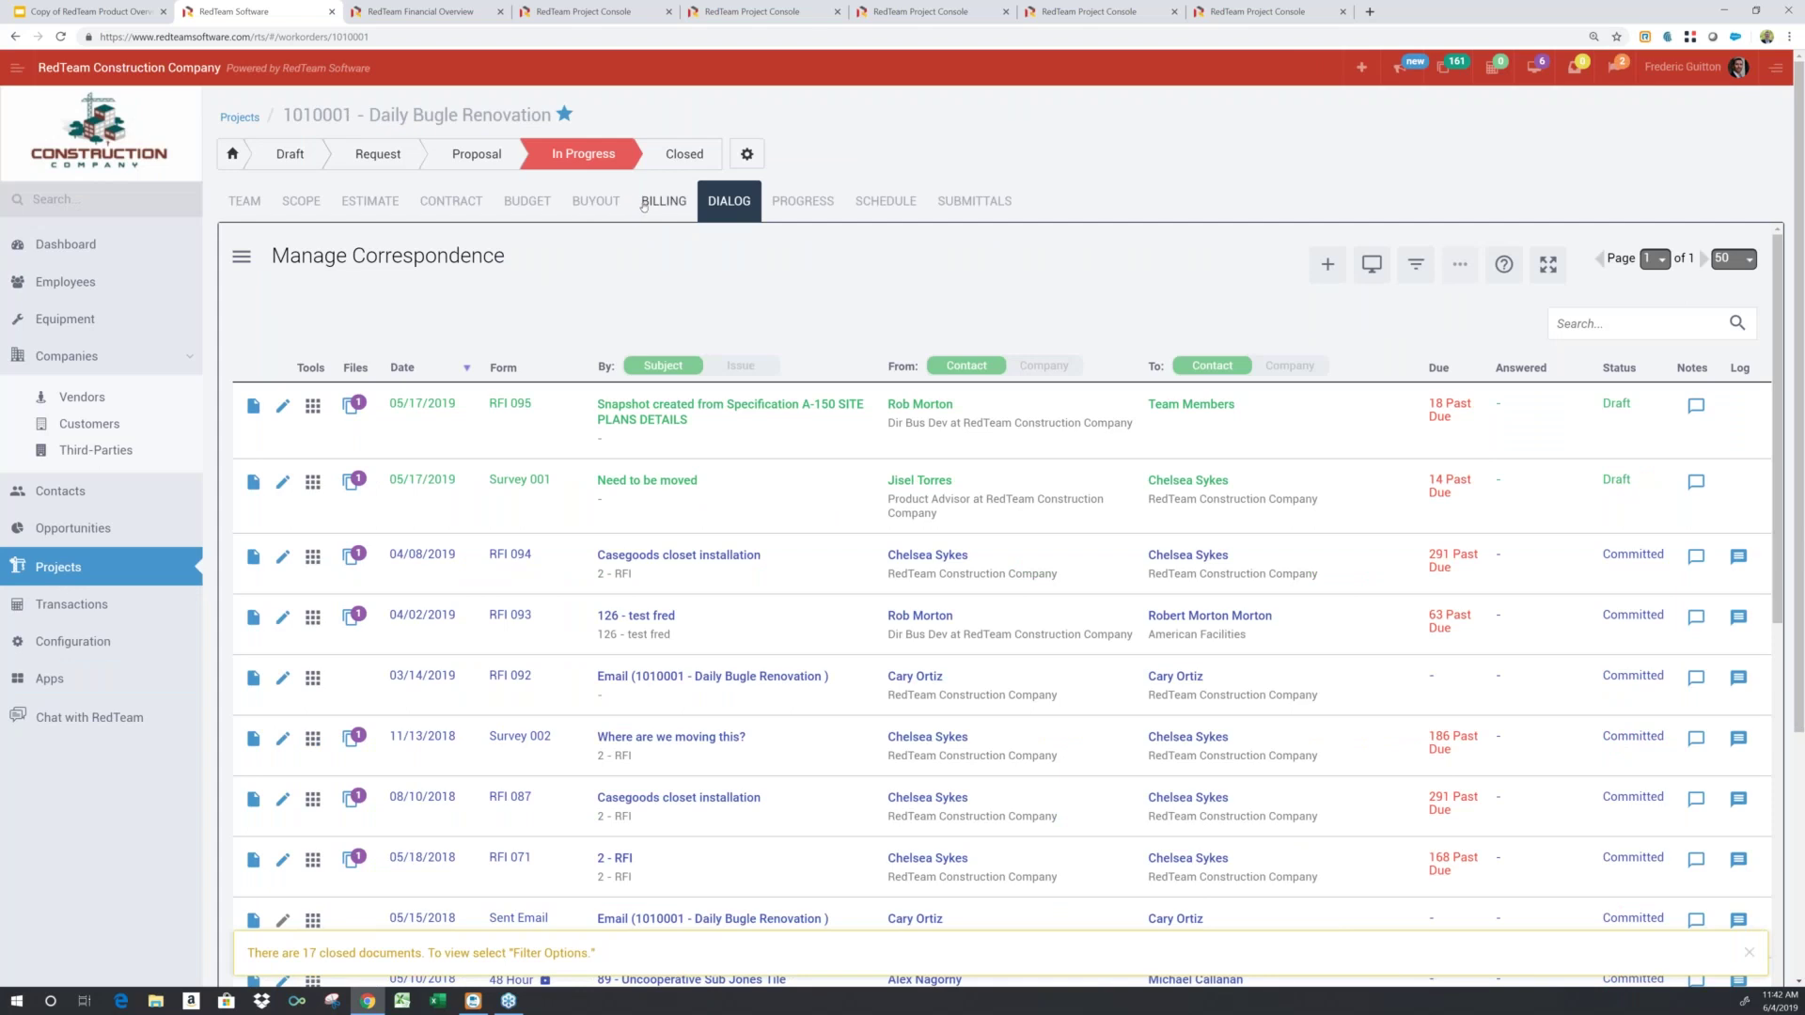
Open the project's submittals workflow and review the items under Just Created and Requested.
click(951, 201)
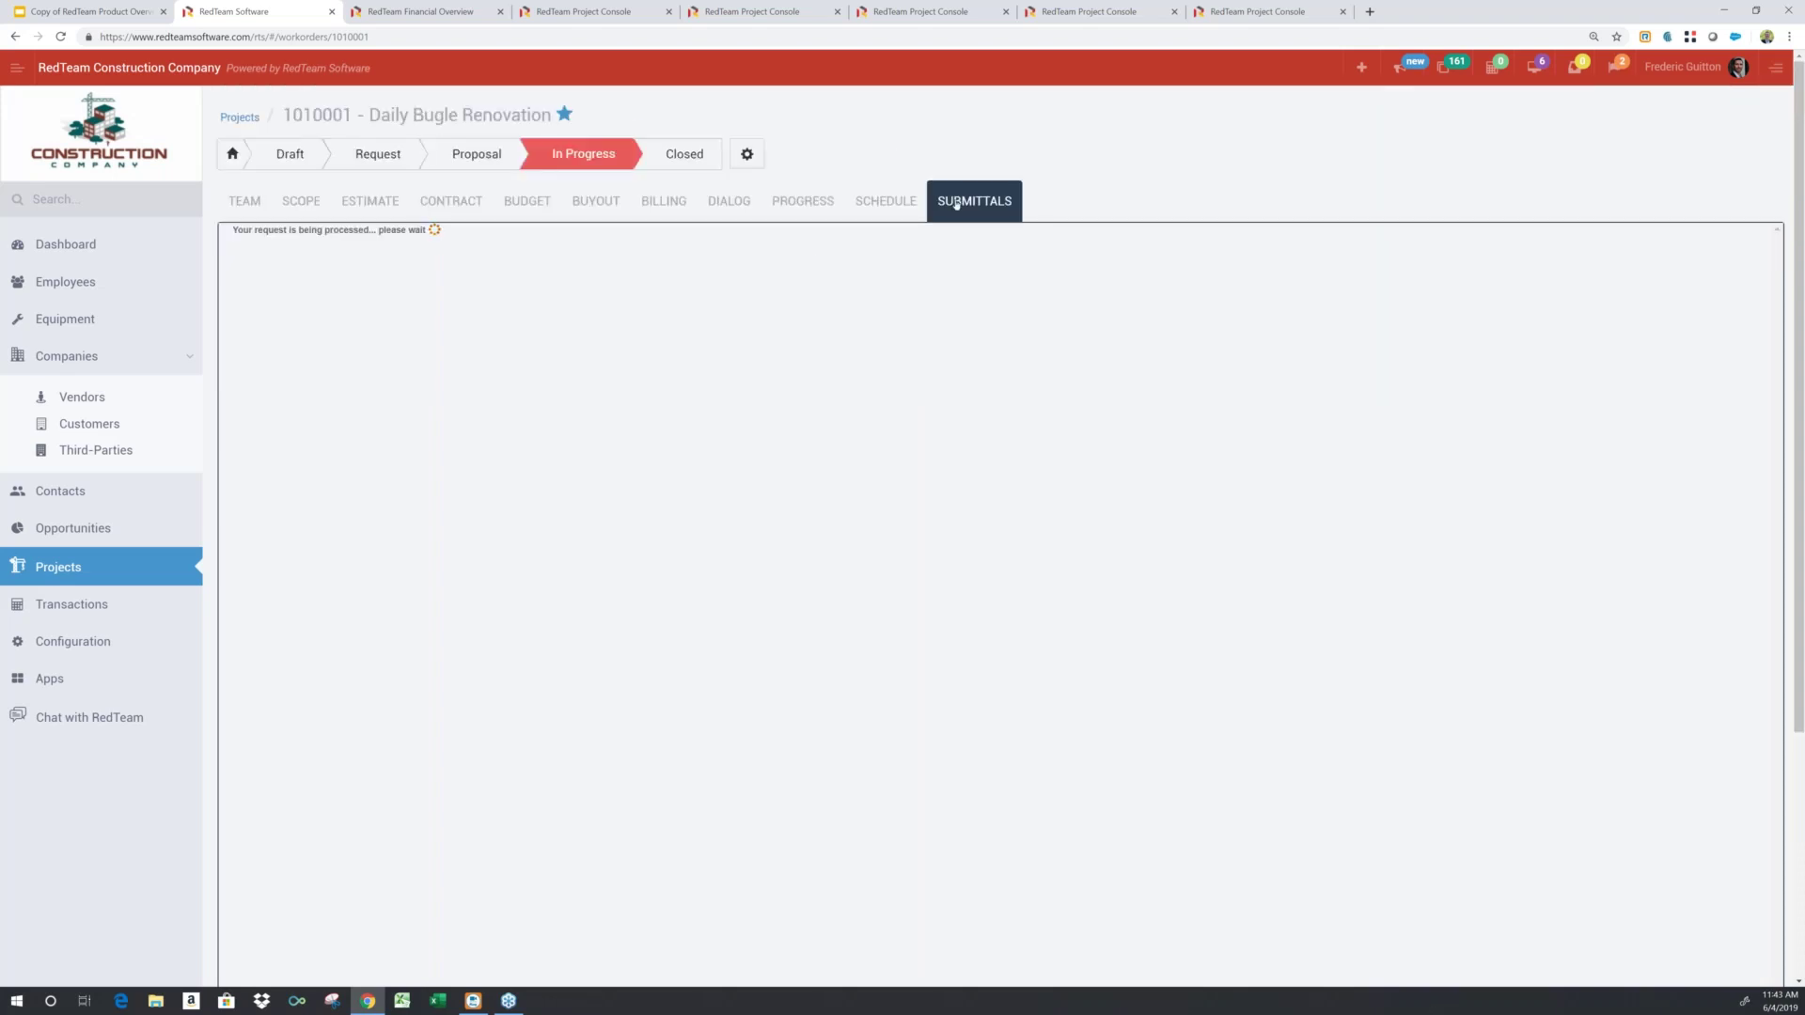
click(873, 201)
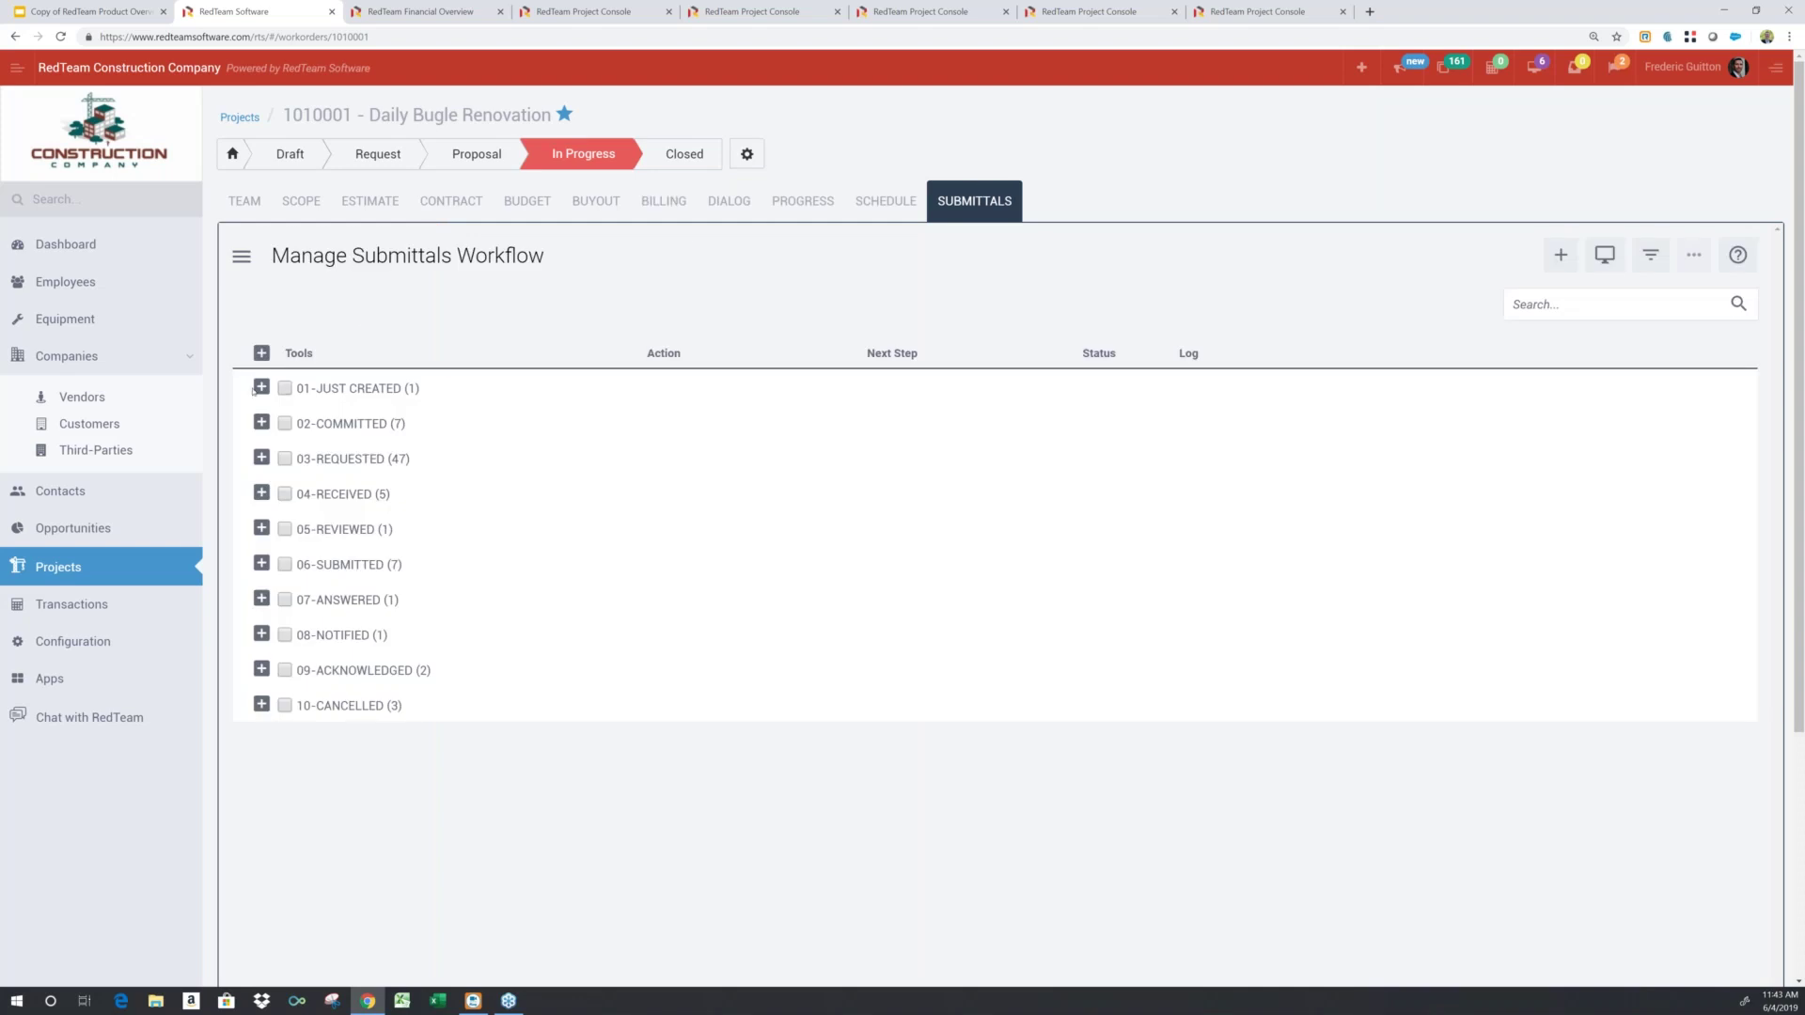
click(262, 389)
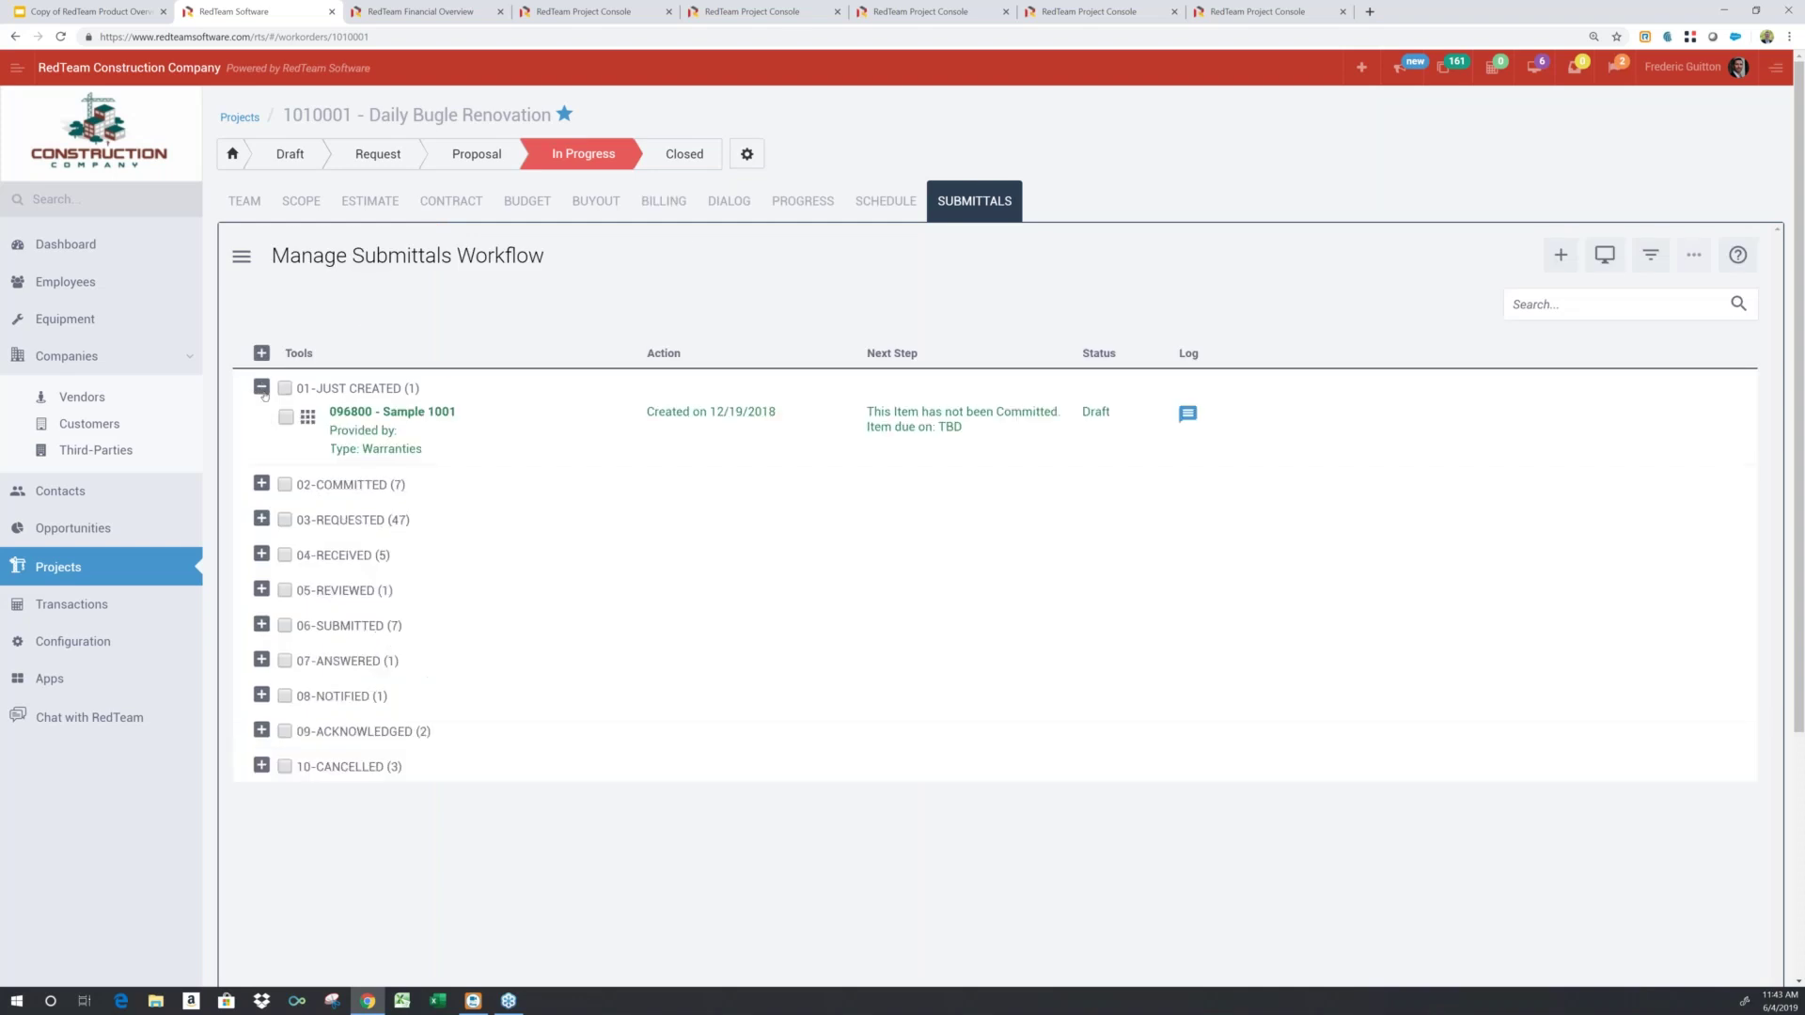
click(262, 519)
scroll(263, 526, down, 2)
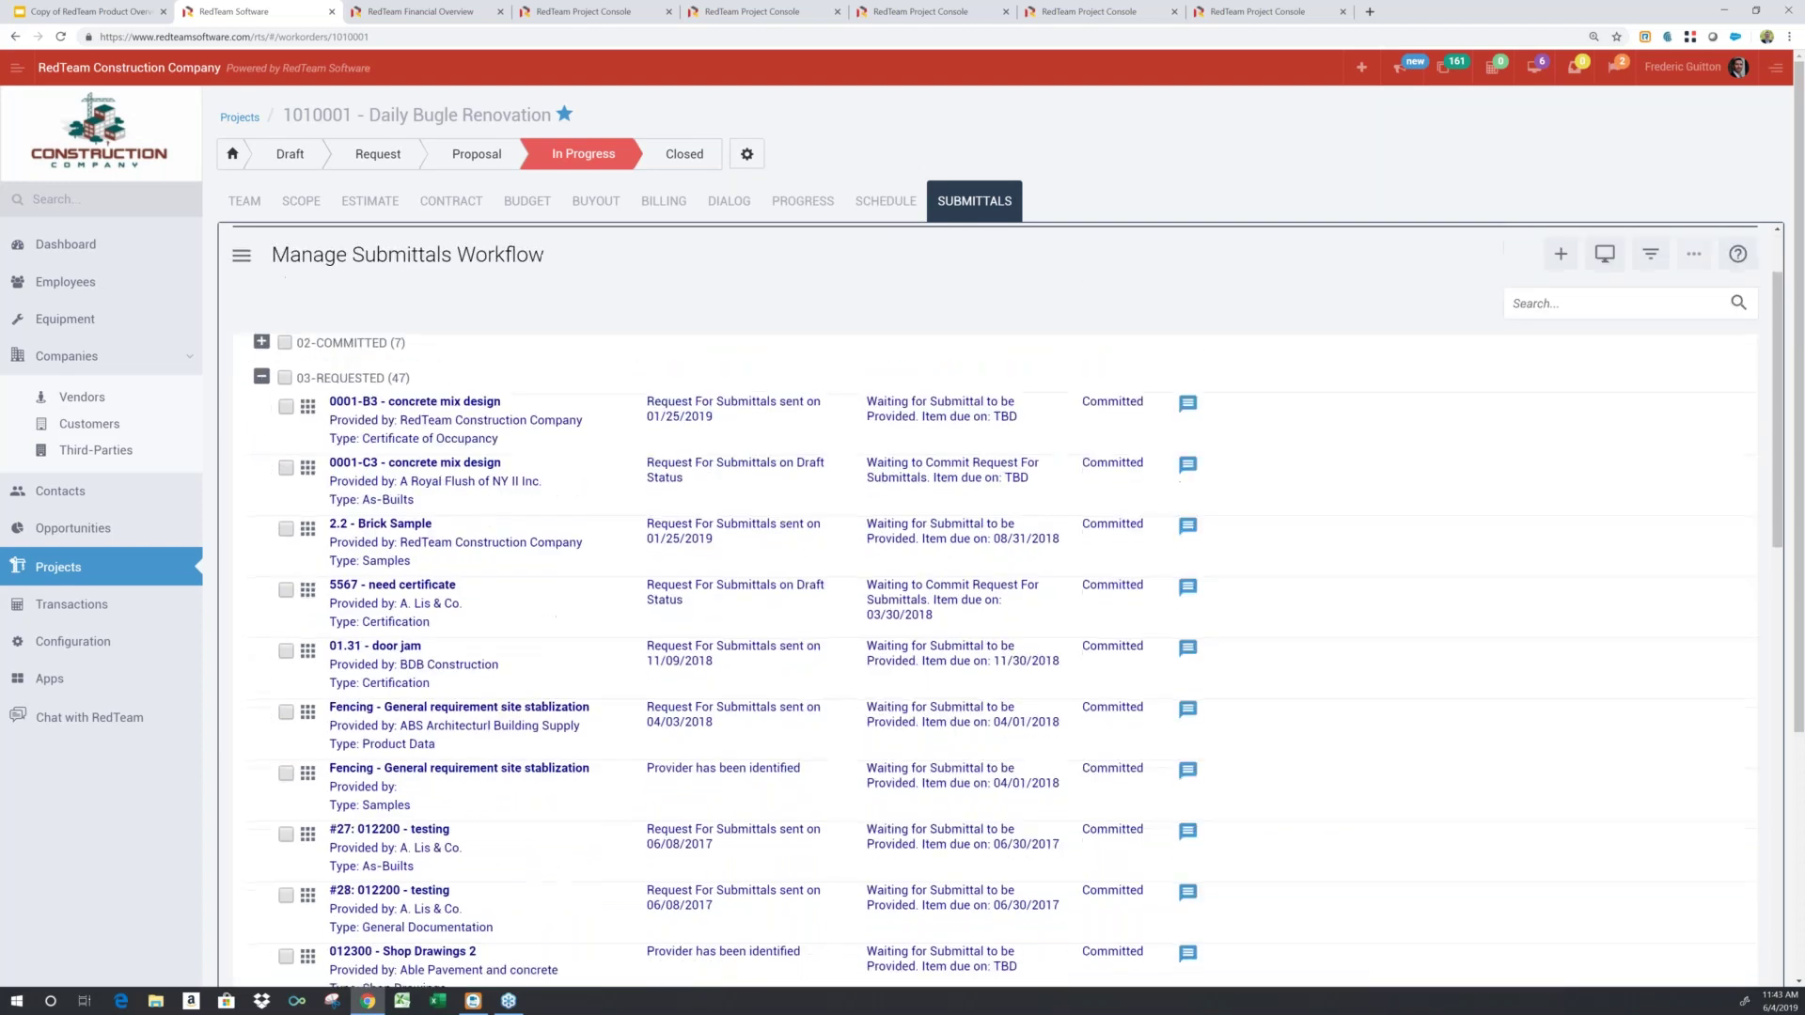
scroll(996, 611, down, 8)
scroll(997, 612, down, 3)
scroll(308, 583, down, 12)
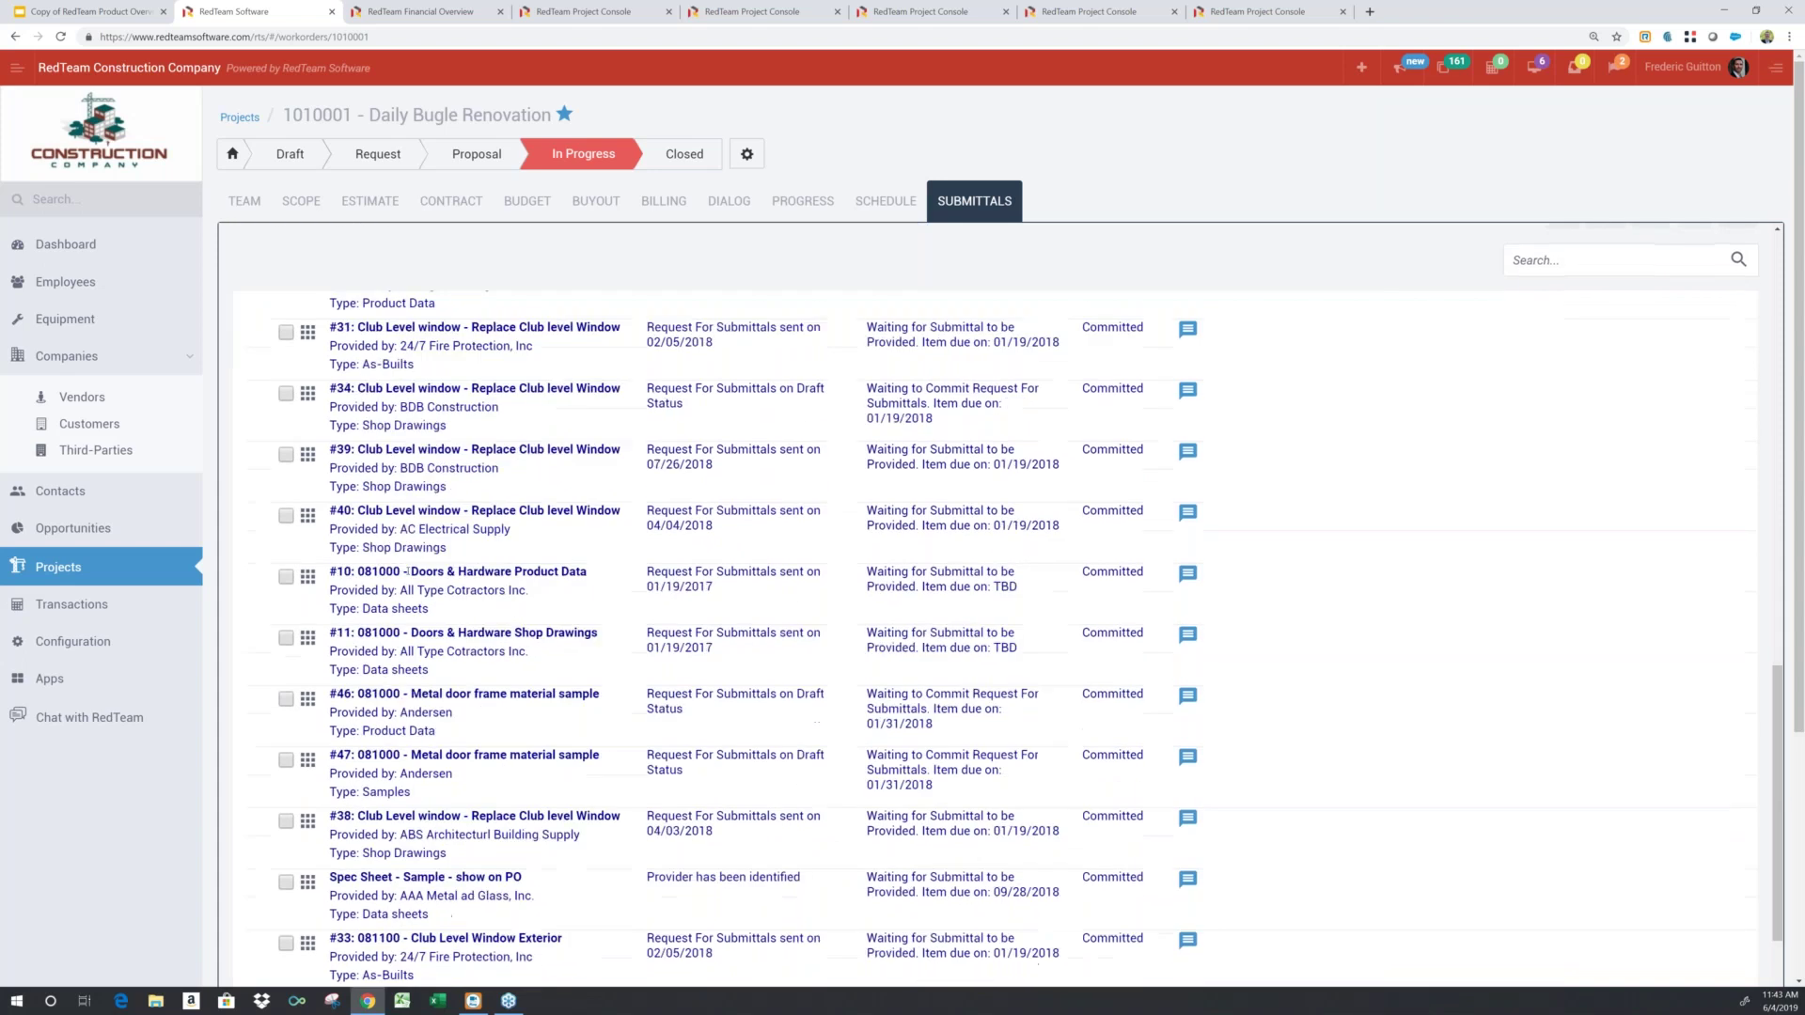
Show the Request for Submittals form for the requested Metal door drawings and material samples item, without saving.
click(308, 583)
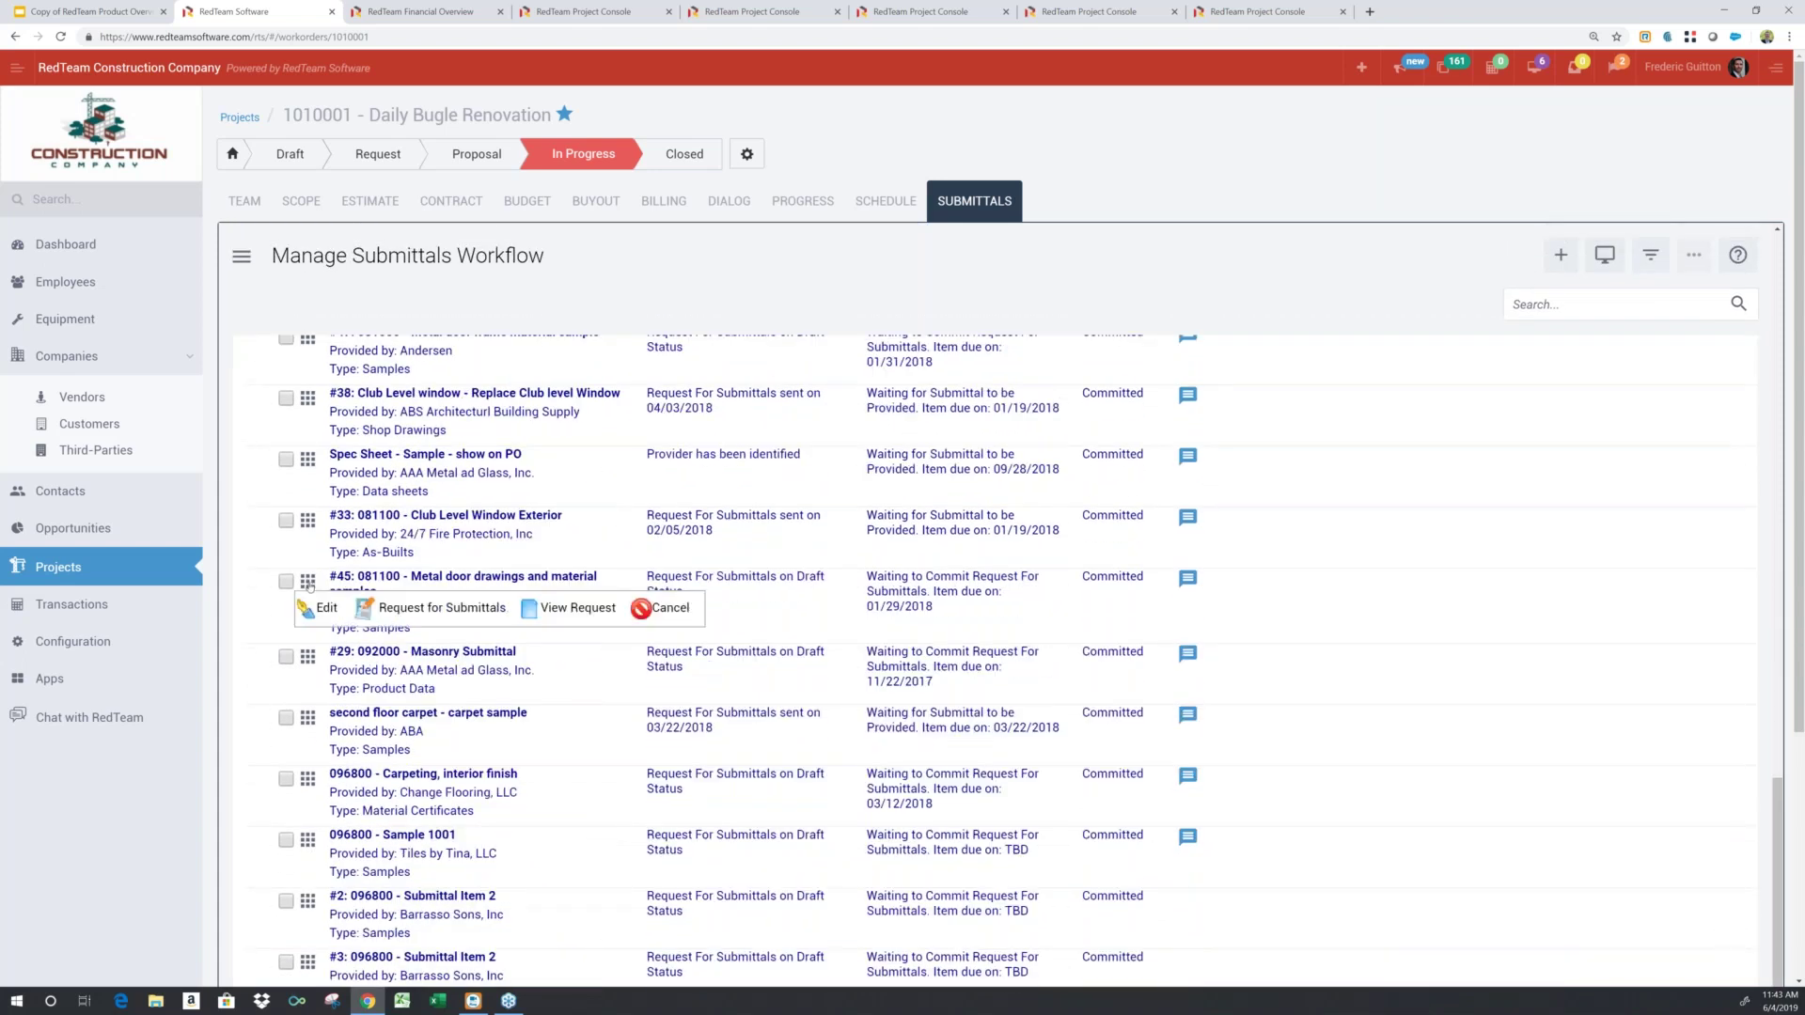
click(435, 608)
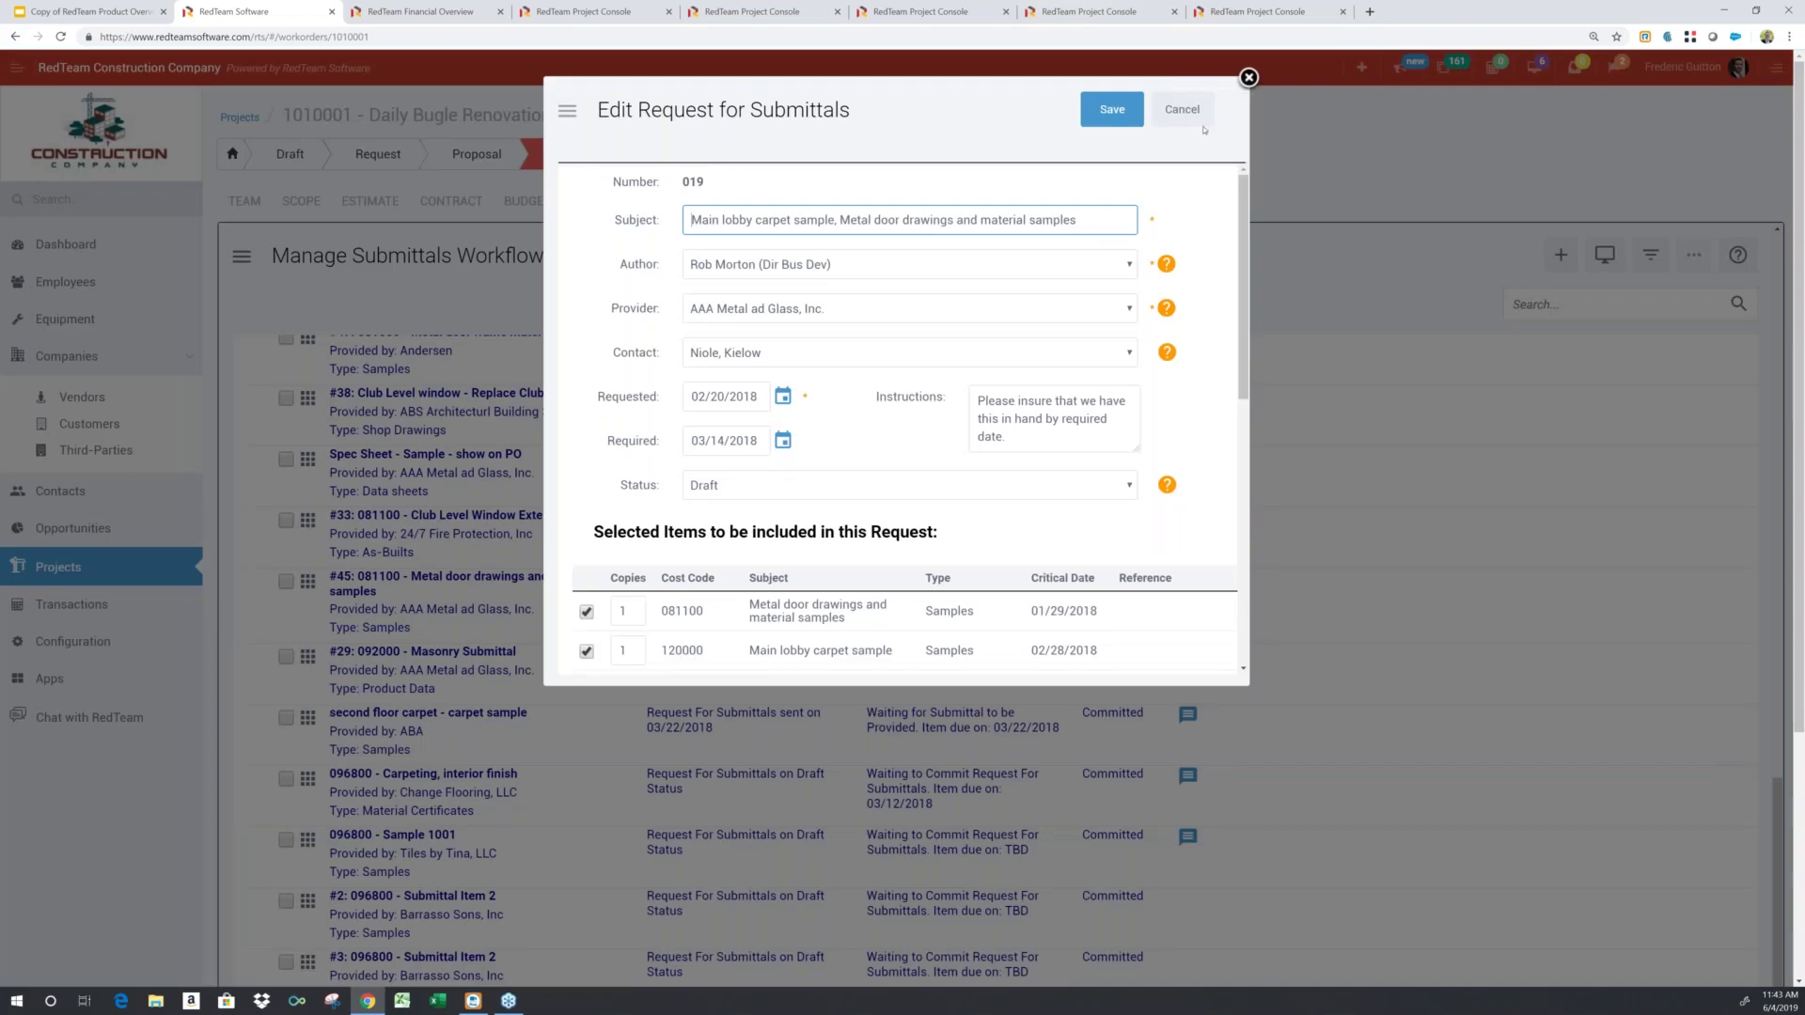
click(1249, 78)
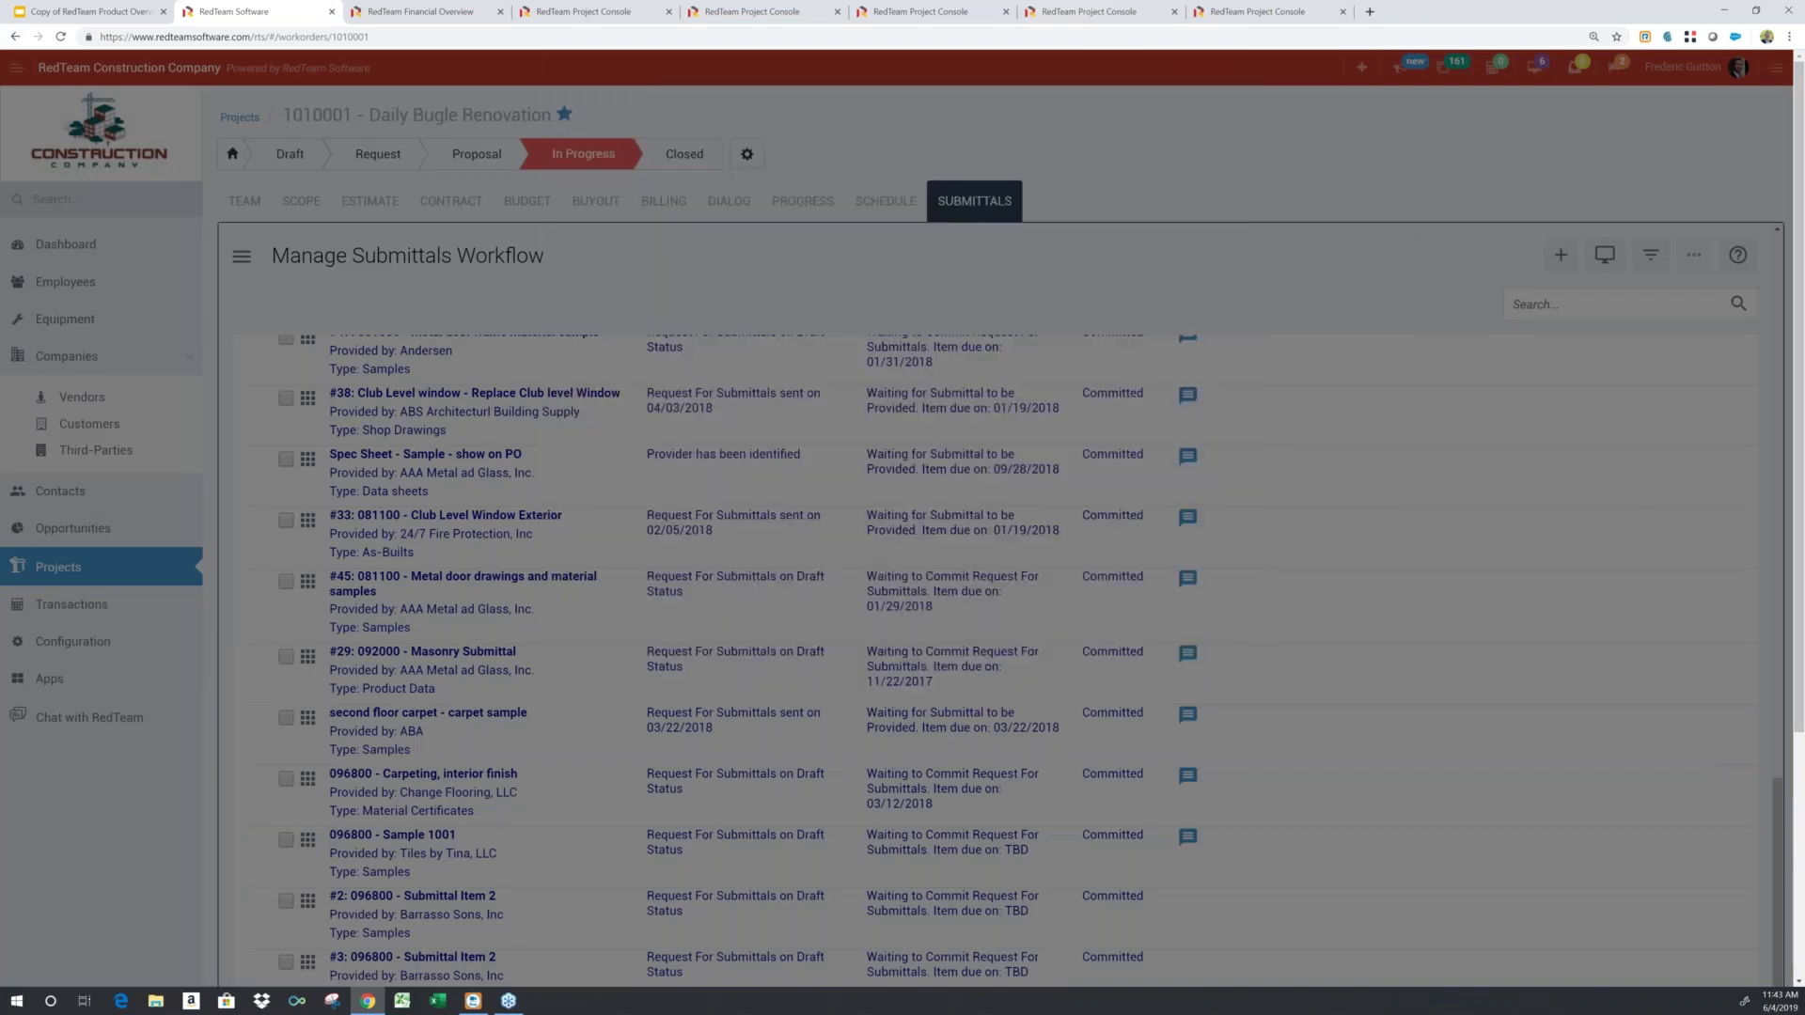
Show the Request for Approval form for the reviewed Club Level Window Exterior submittal, without saving.
scroll(597, 477, down, 7)
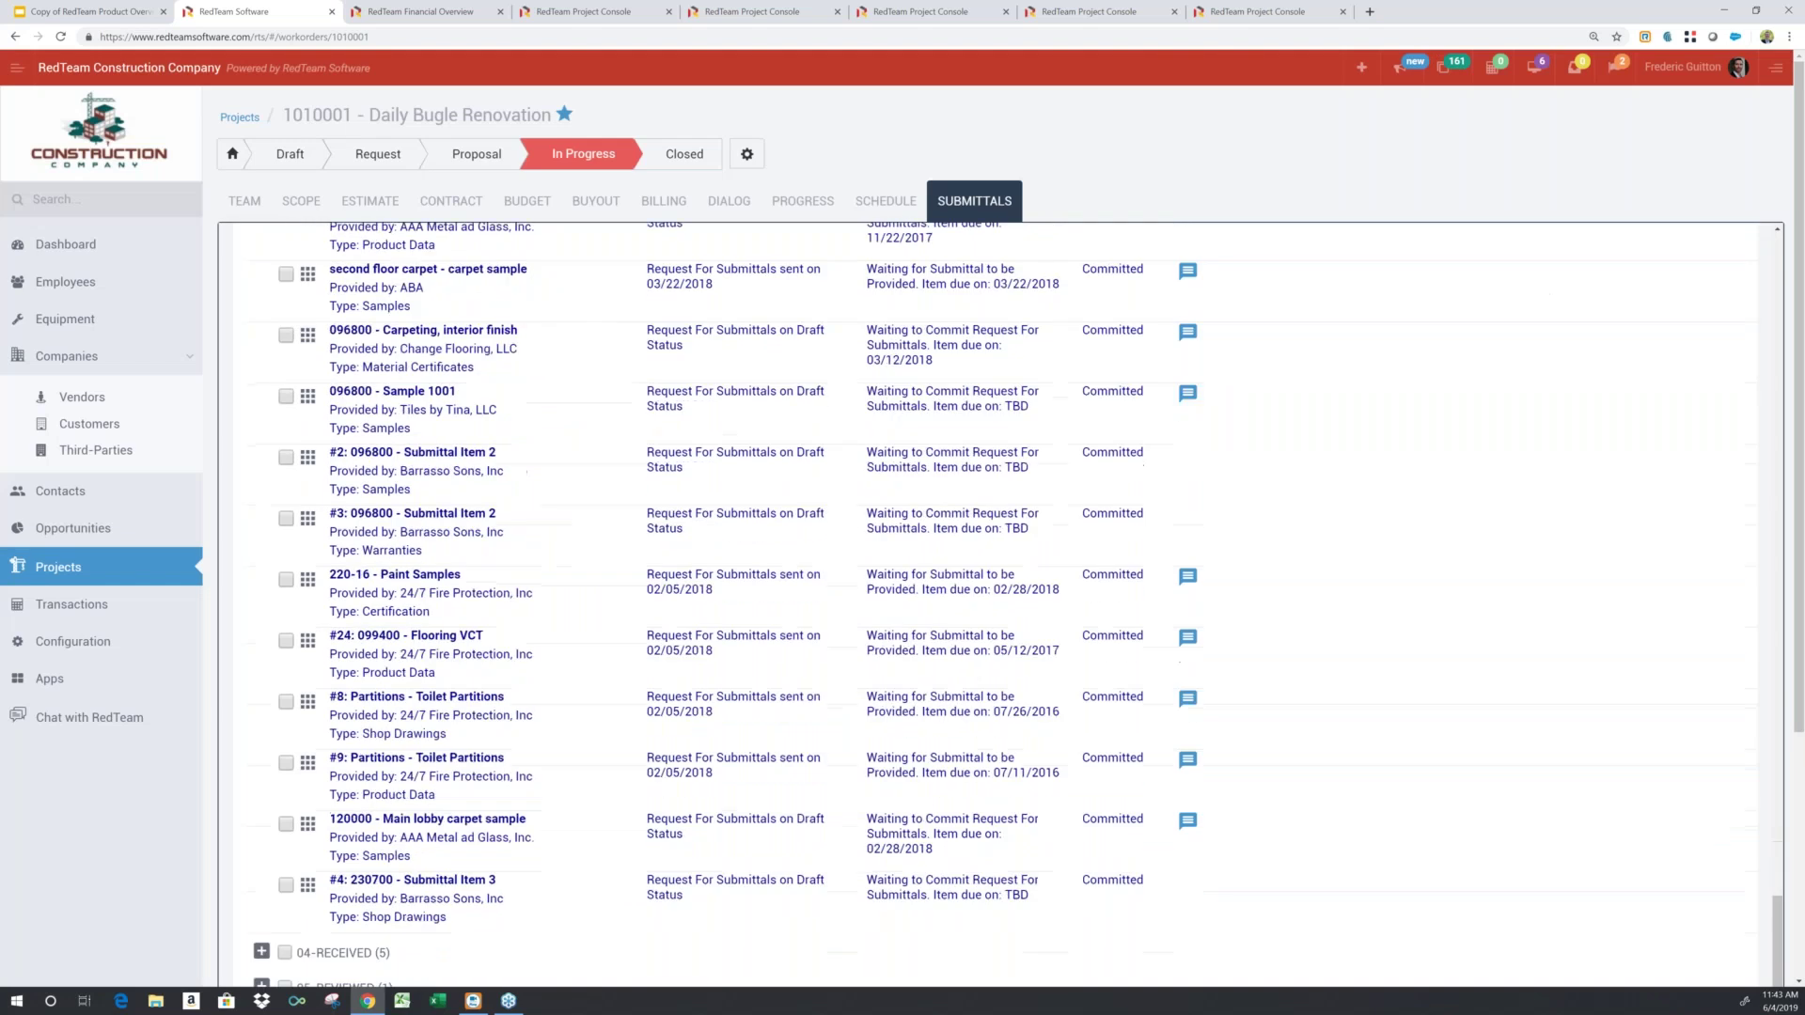
scroll(597, 477, down, 1)
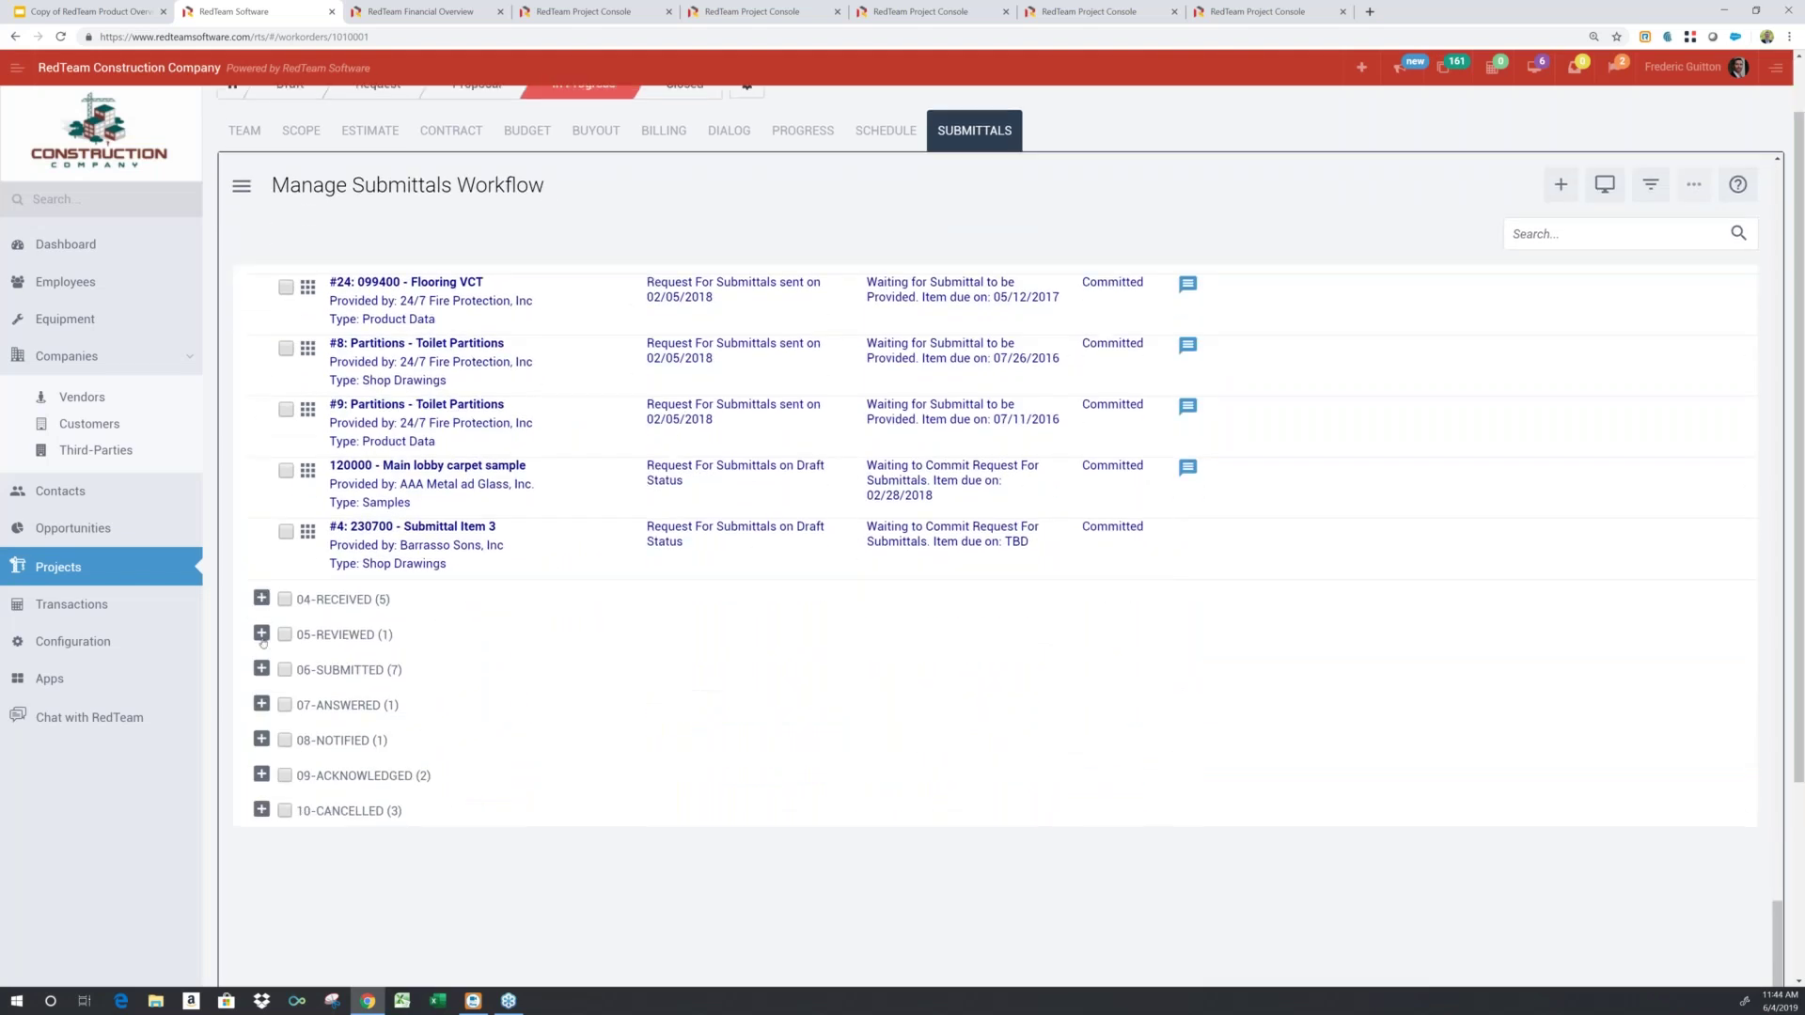
click(260, 634)
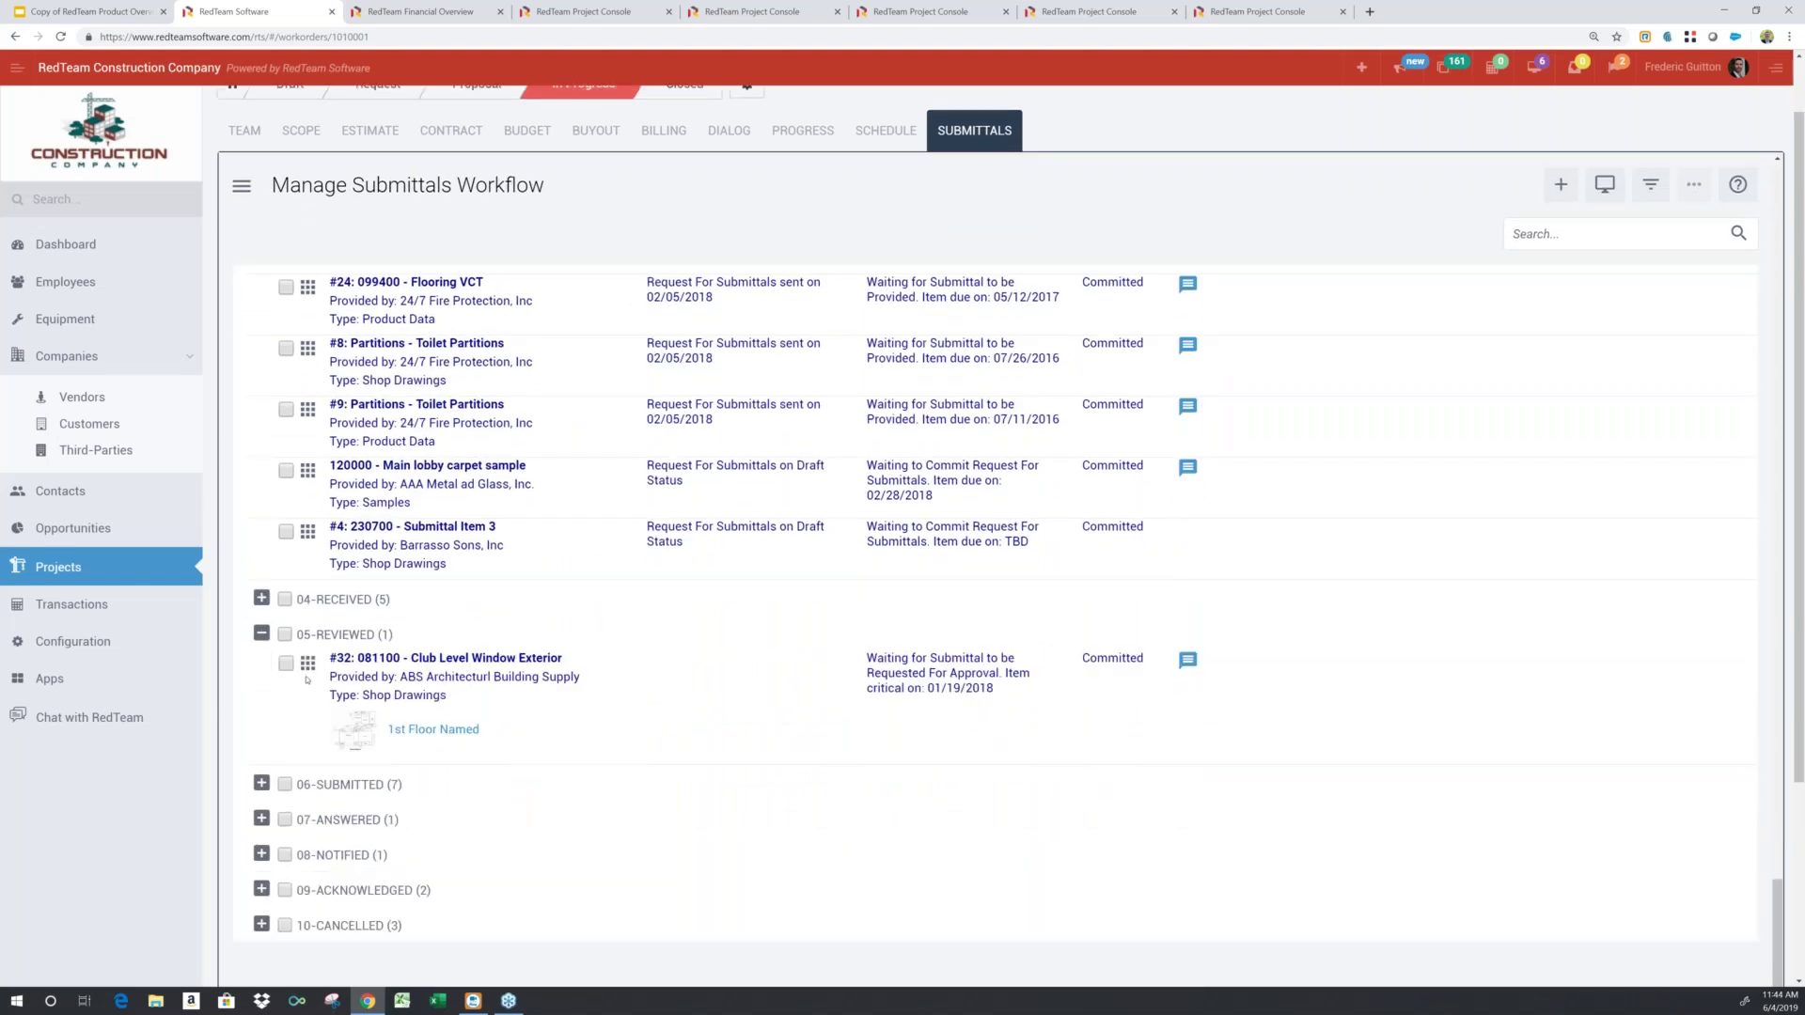
click(307, 664)
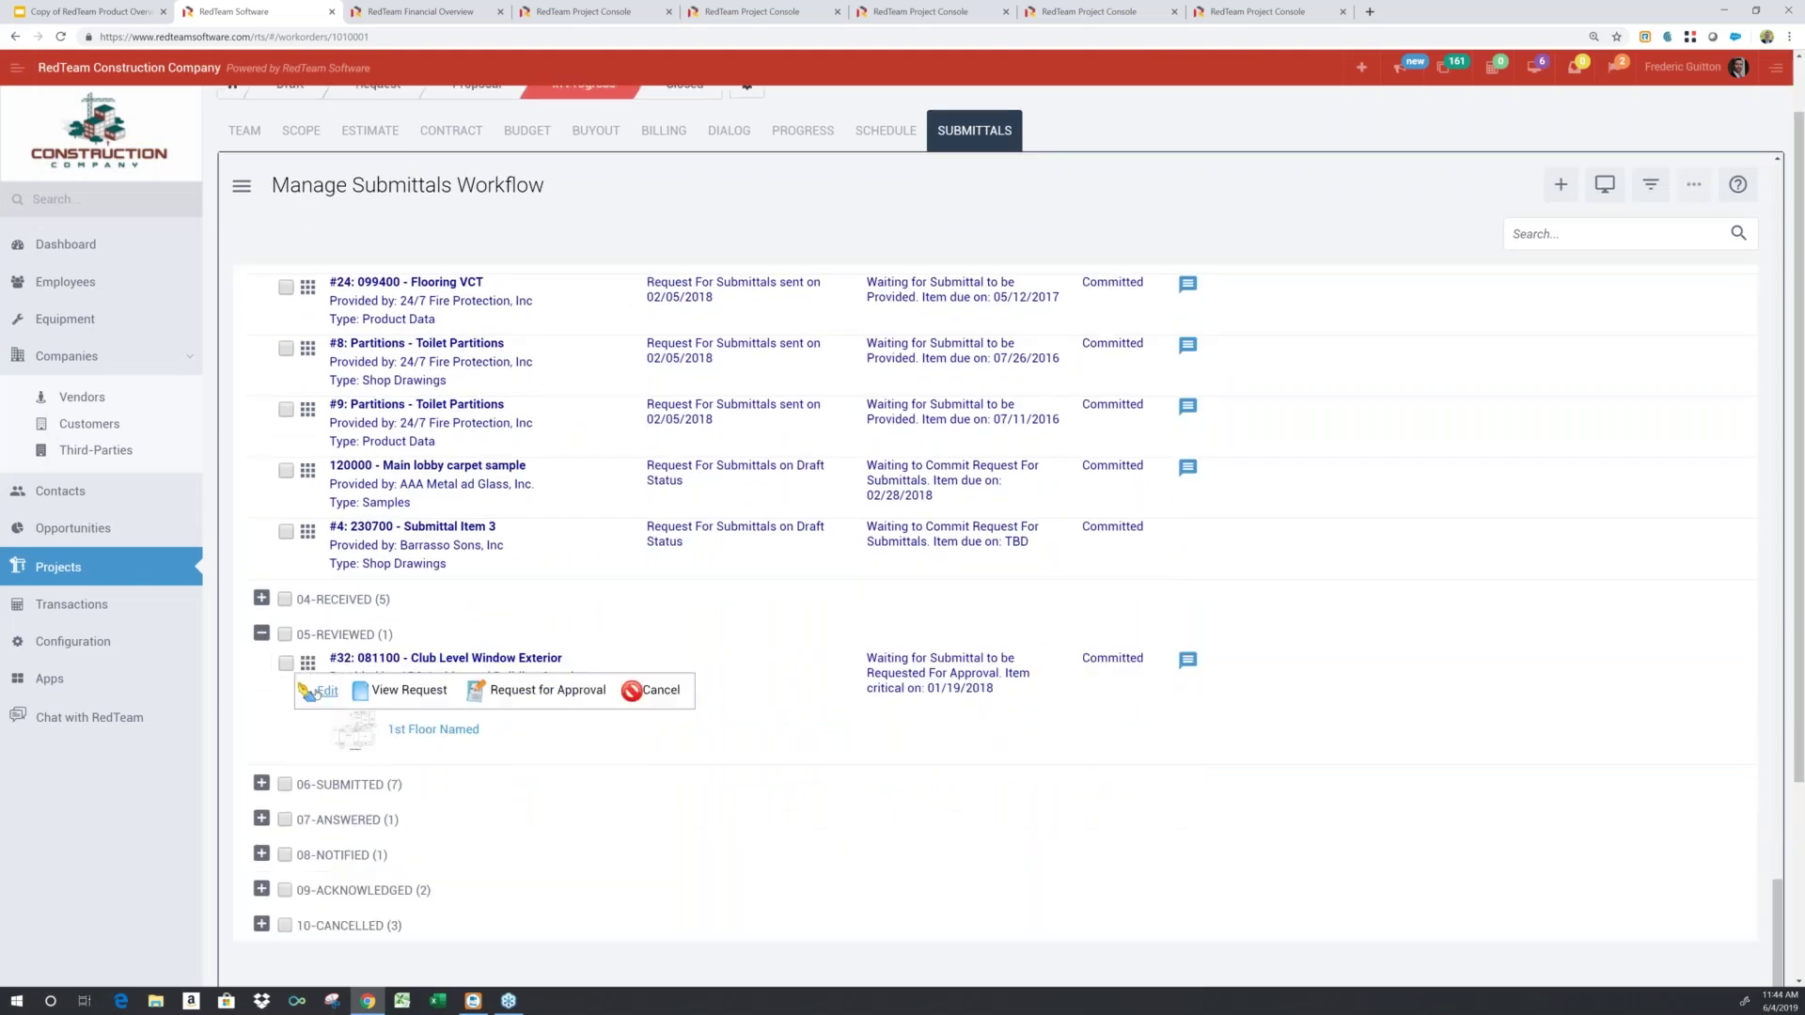
click(508, 691)
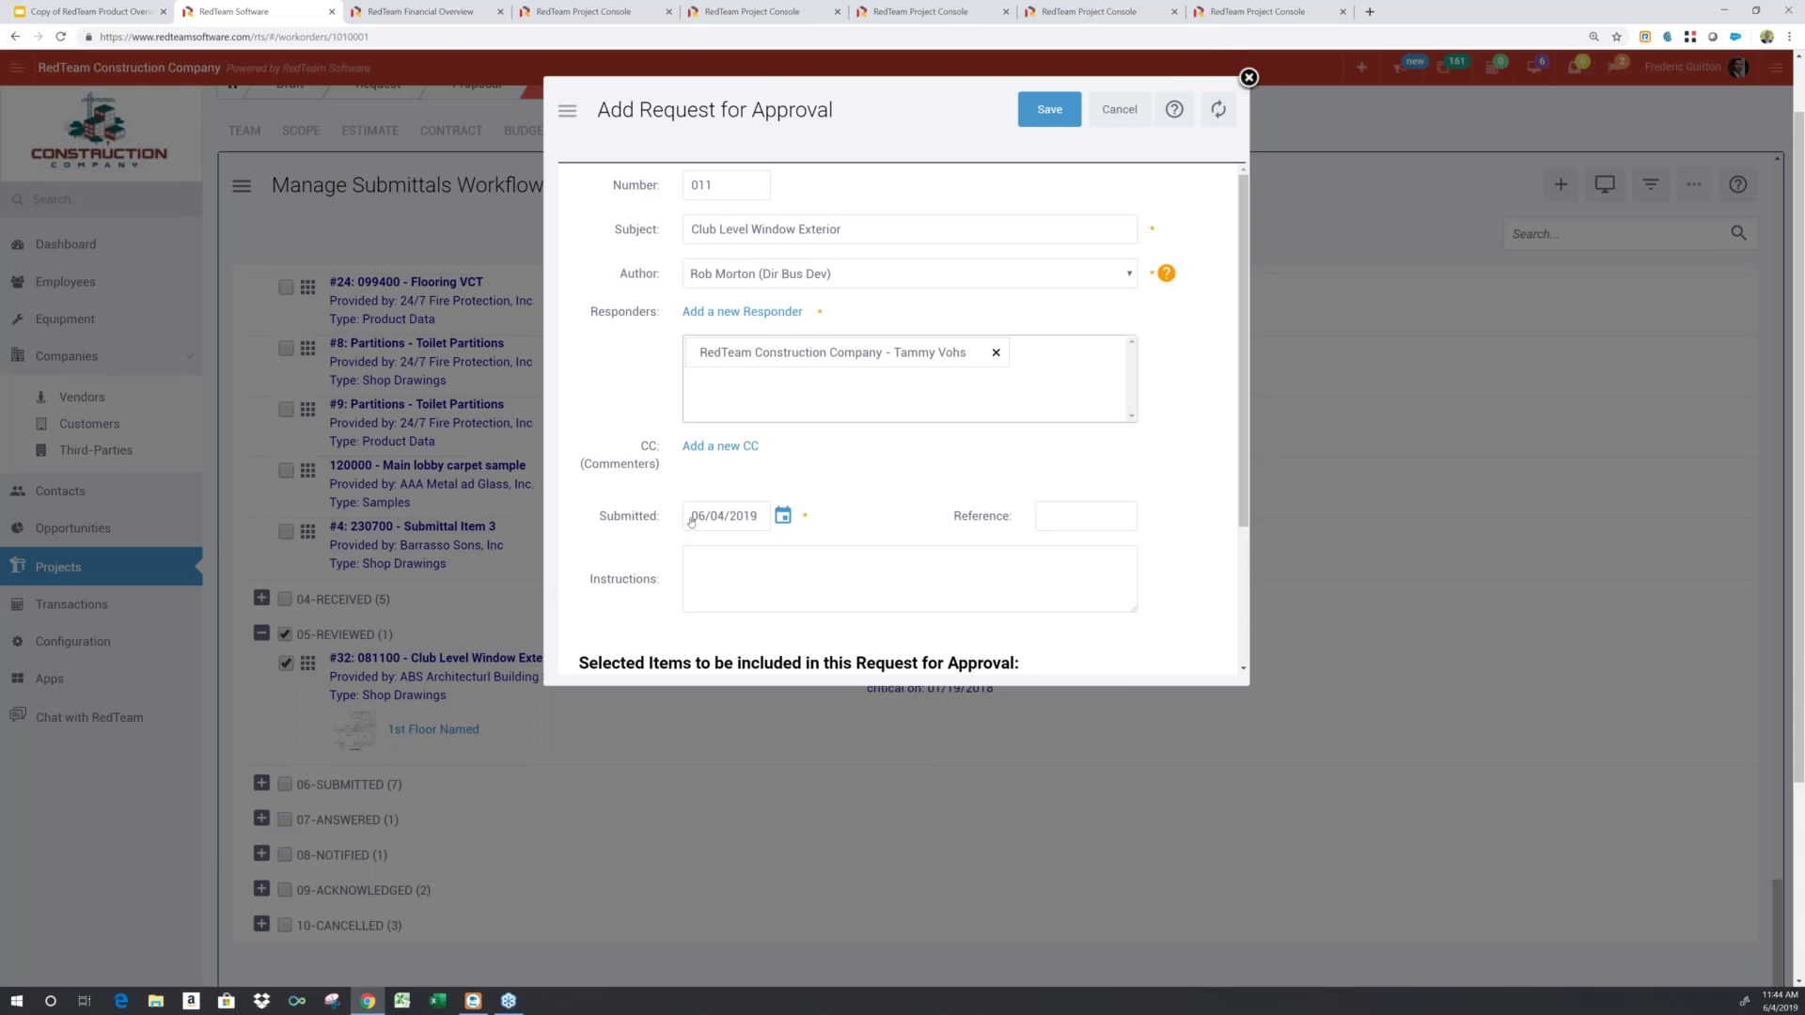
click(1247, 77)
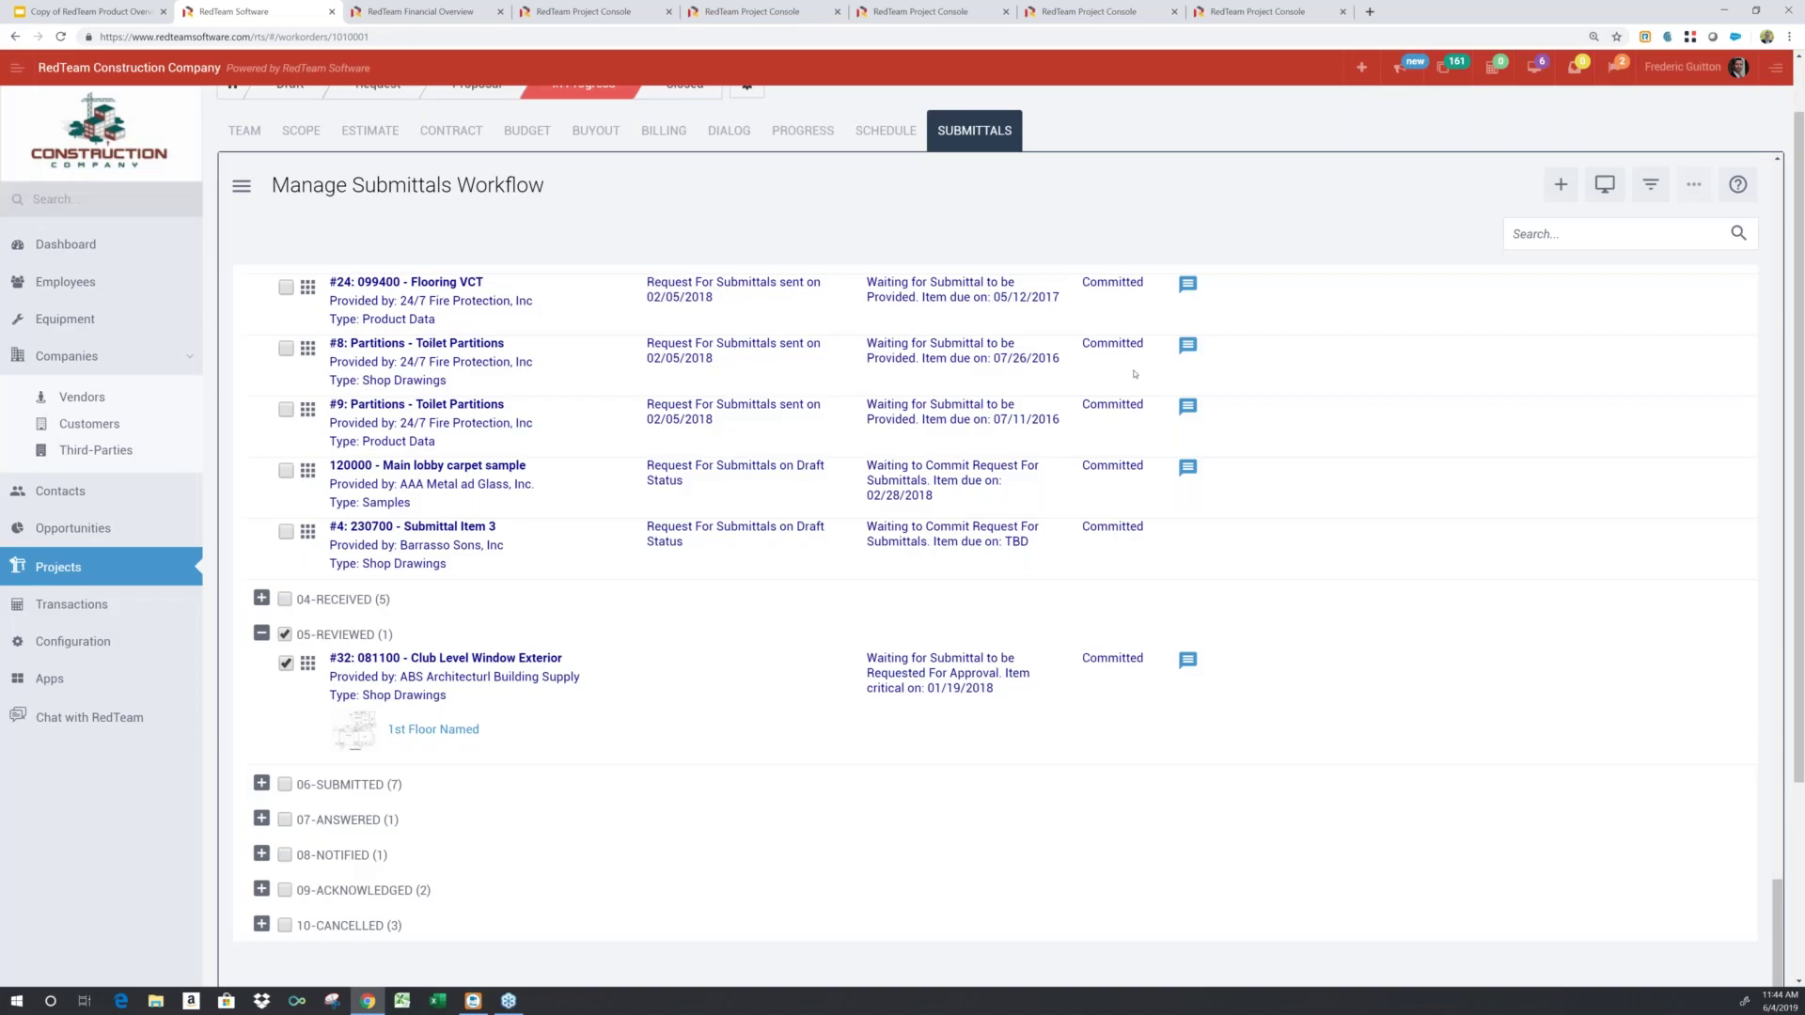
View the project's Submittals Log report and return to the submittals workflow.
scroll(1174, 352, up, 4)
click(1604, 185)
click(1502, 234)
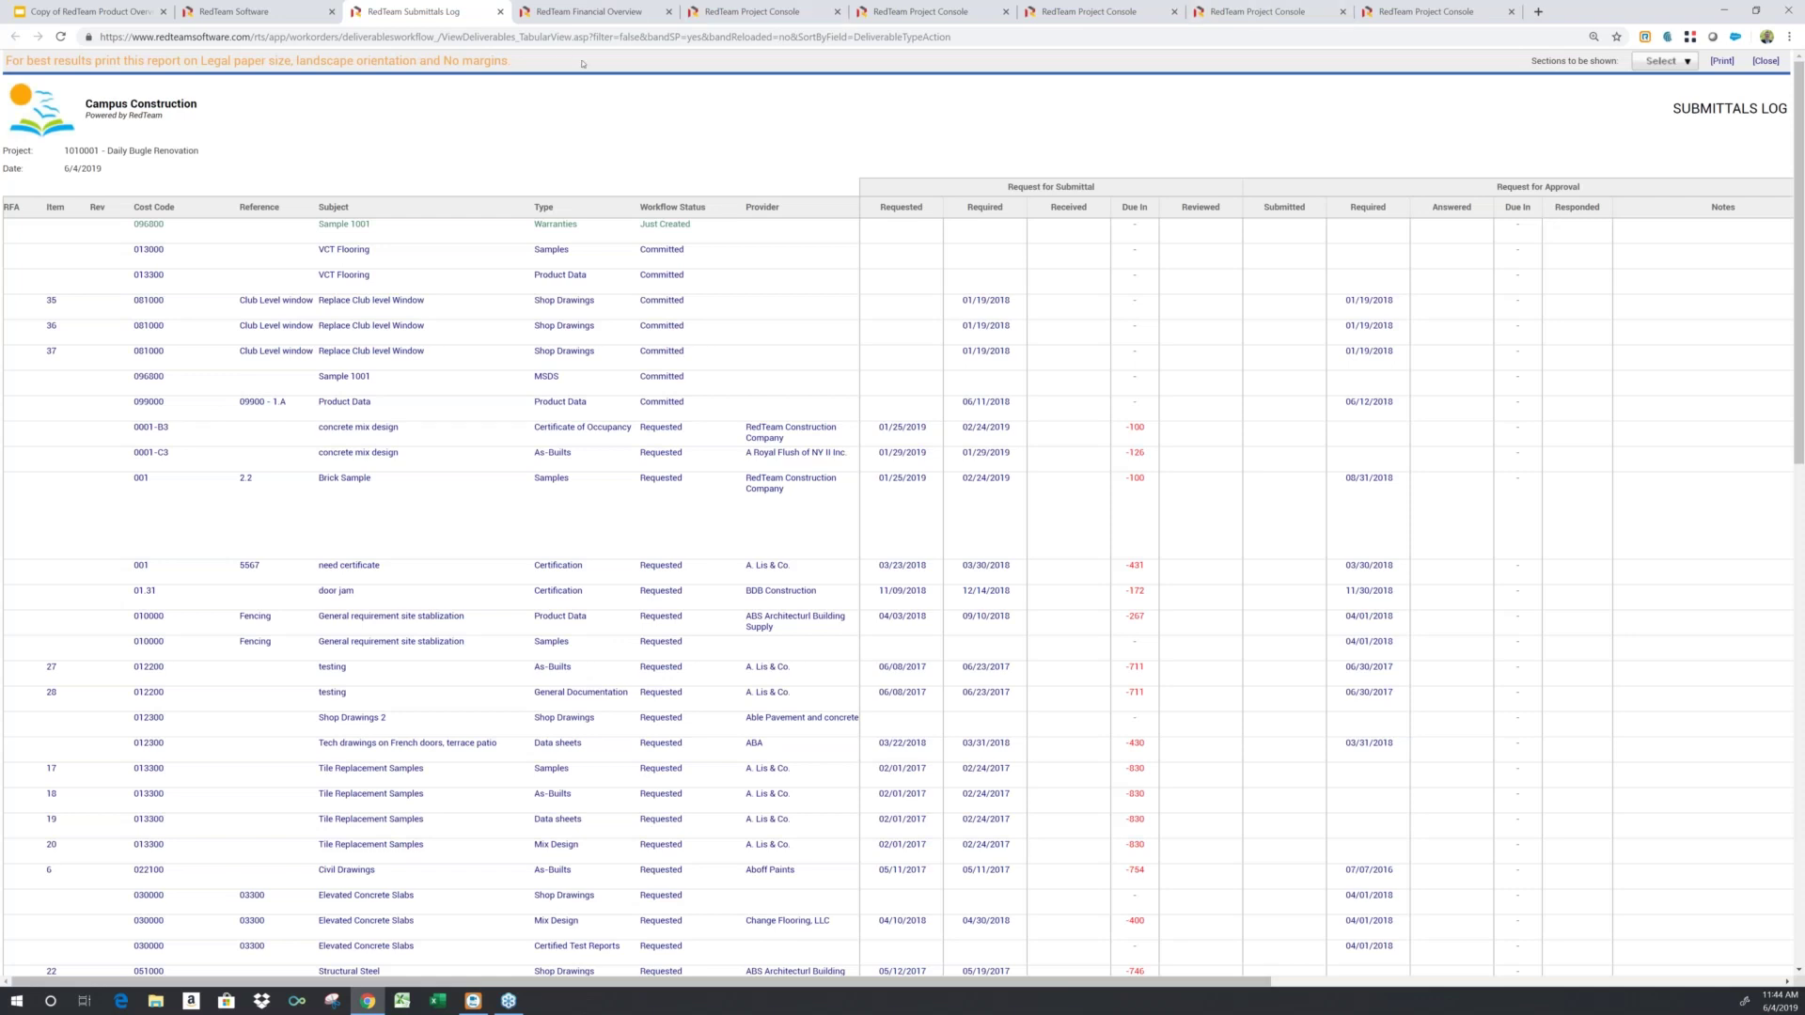
click(281, 13)
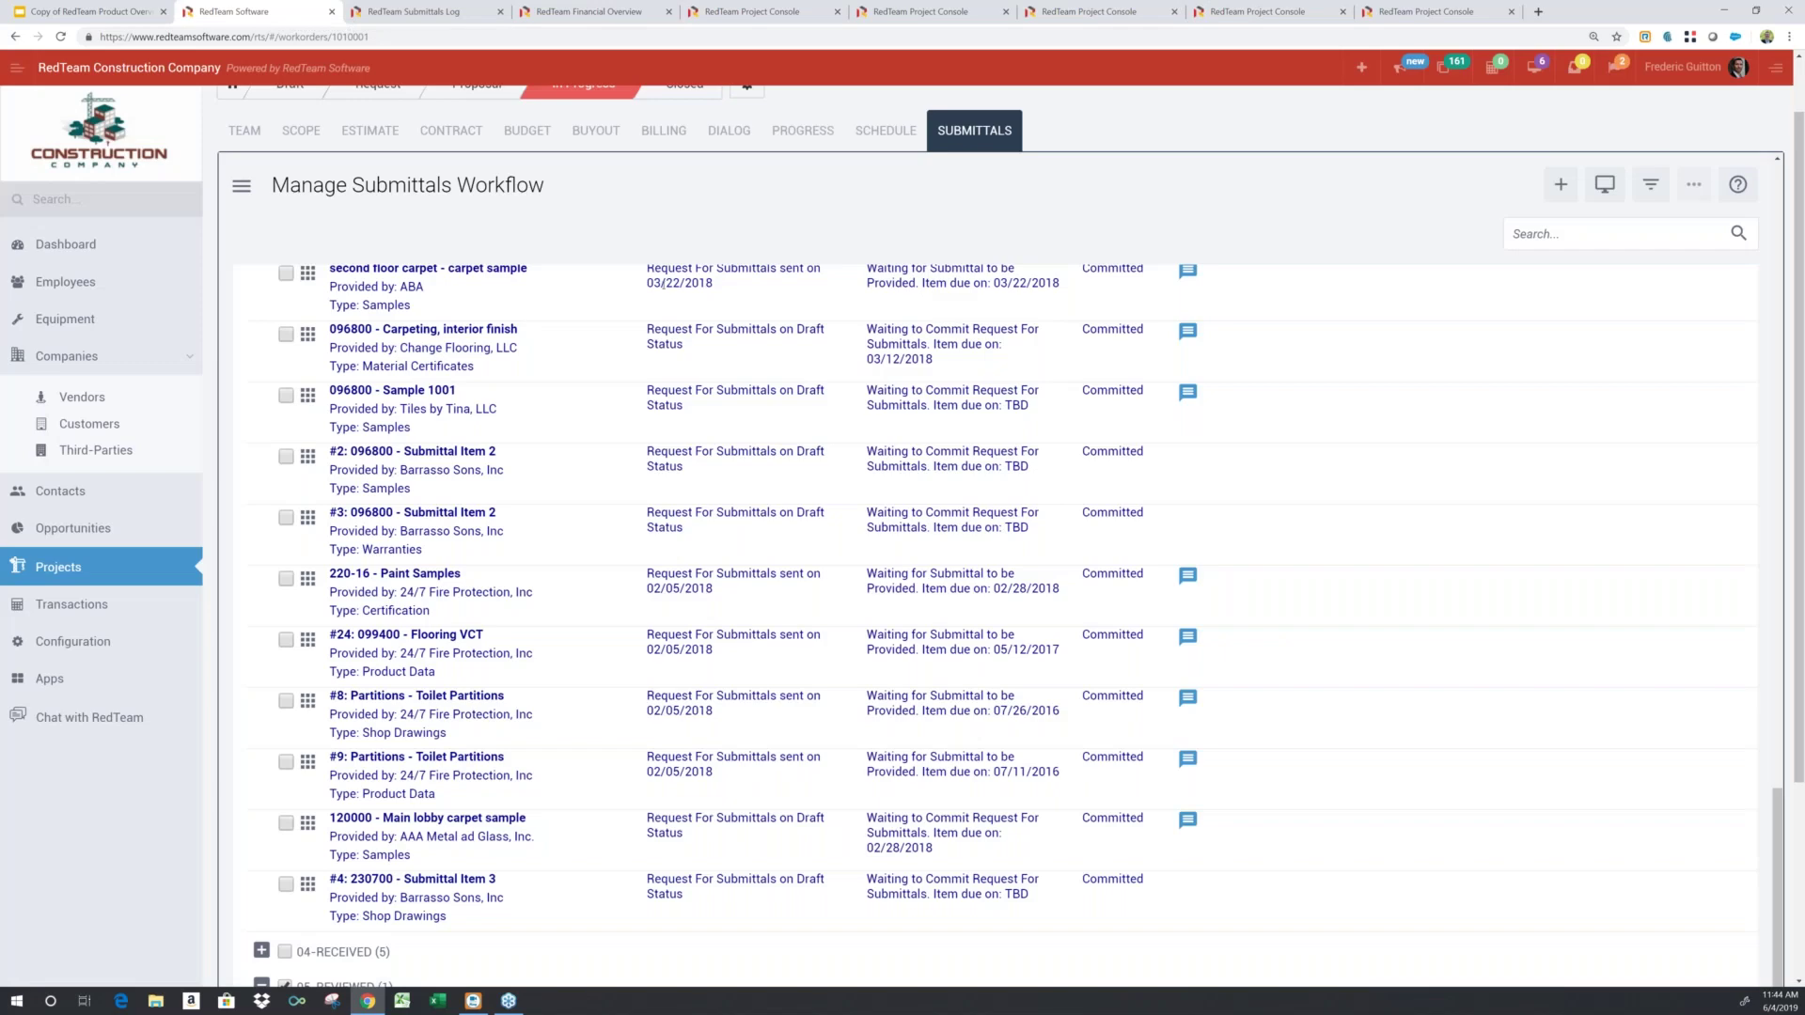
scroll(663, 284, up, 10)
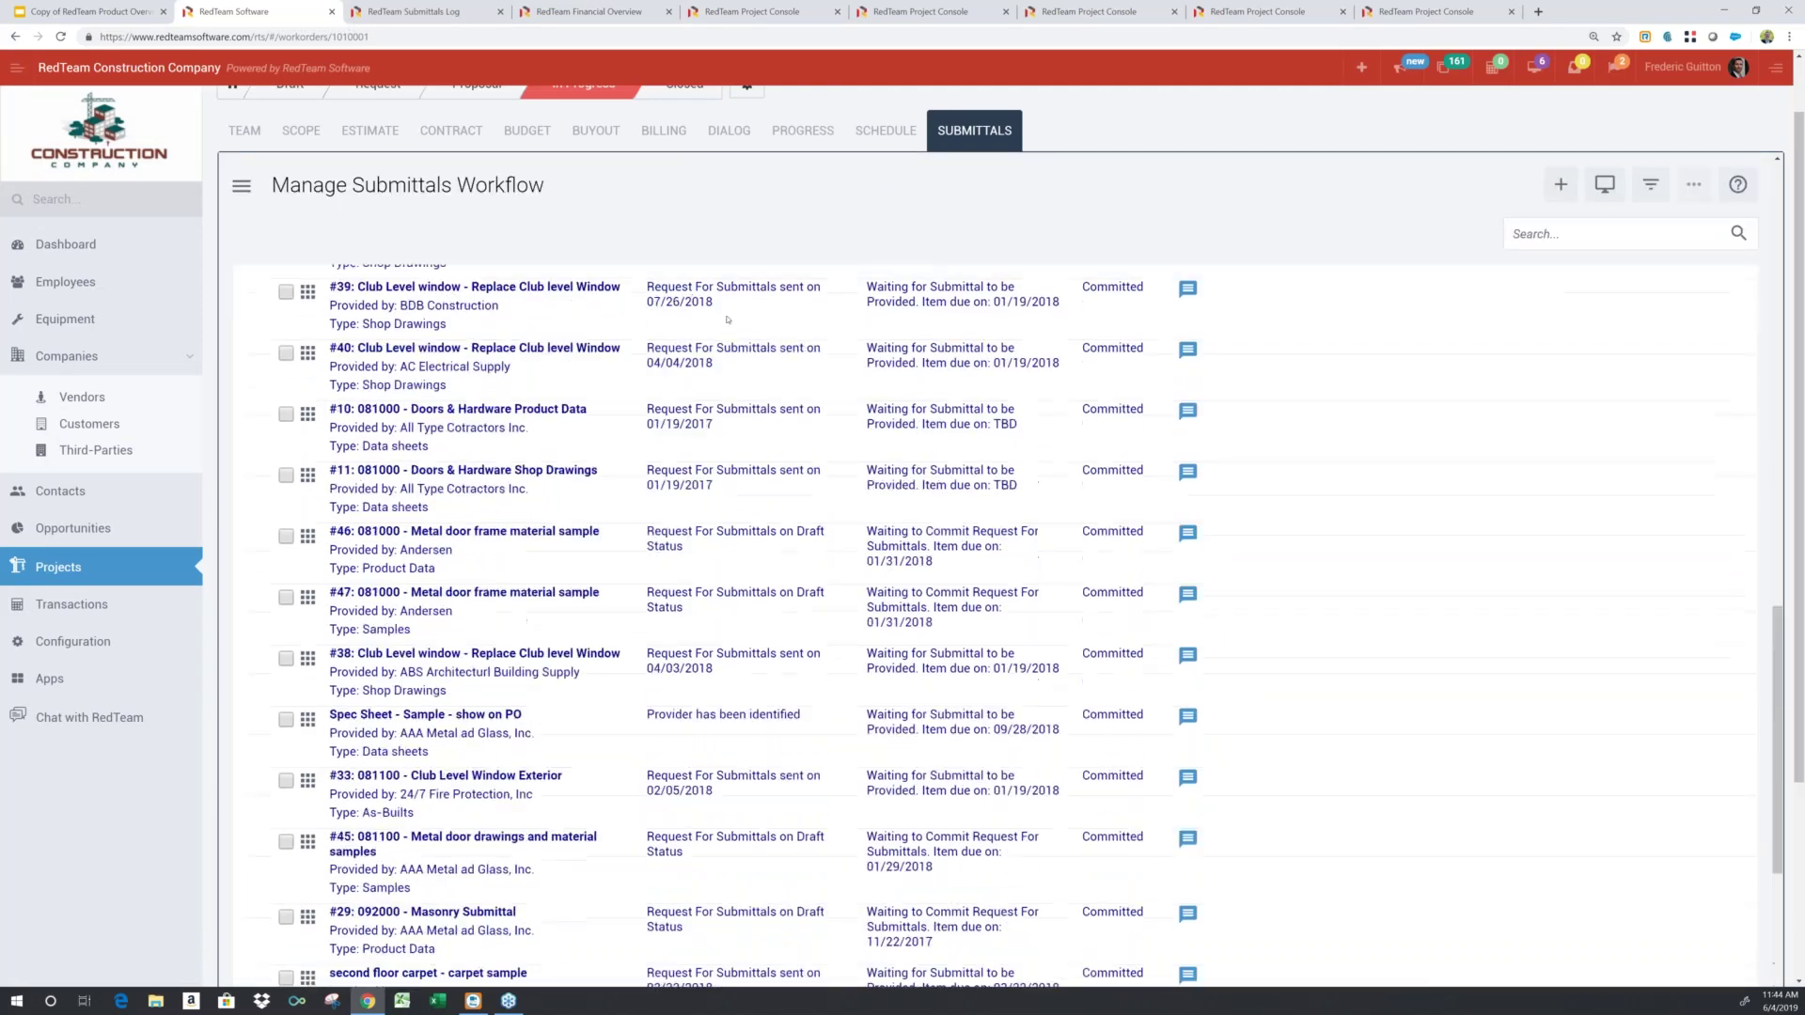
In the project's customer billing, view the payment application for invoice 016 and return to the billing list.
click(663, 131)
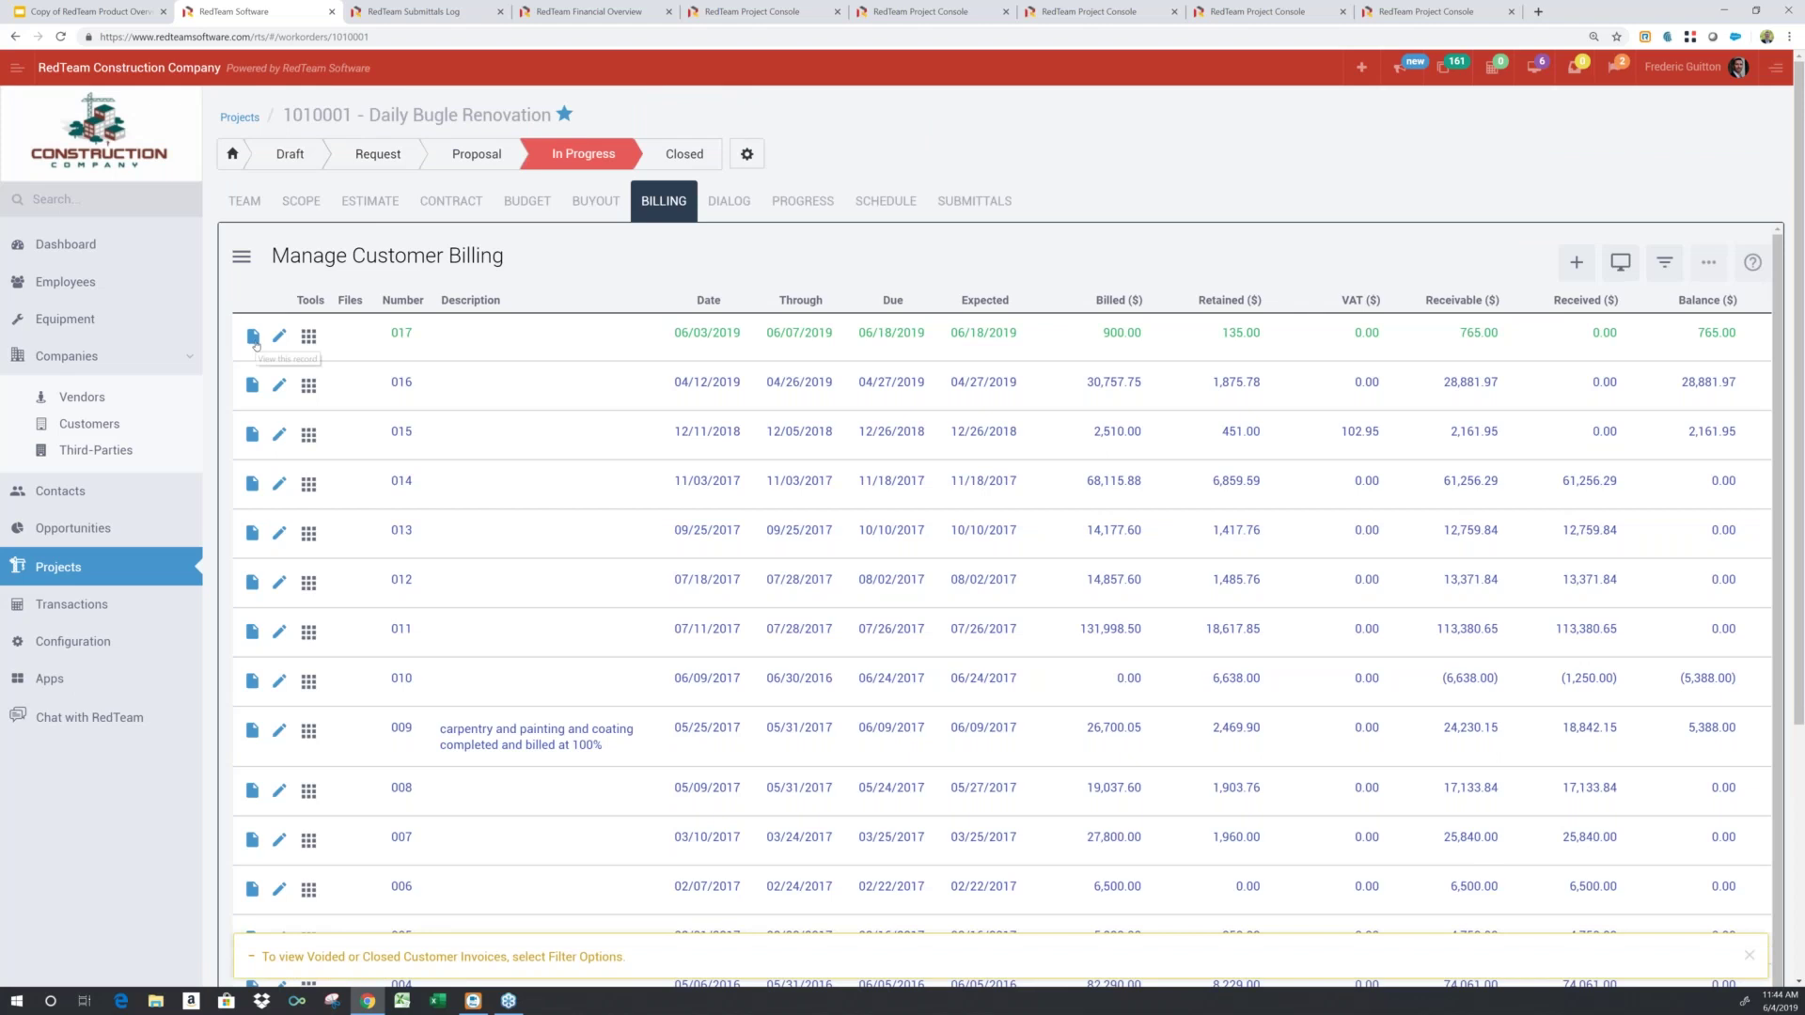
click(252, 385)
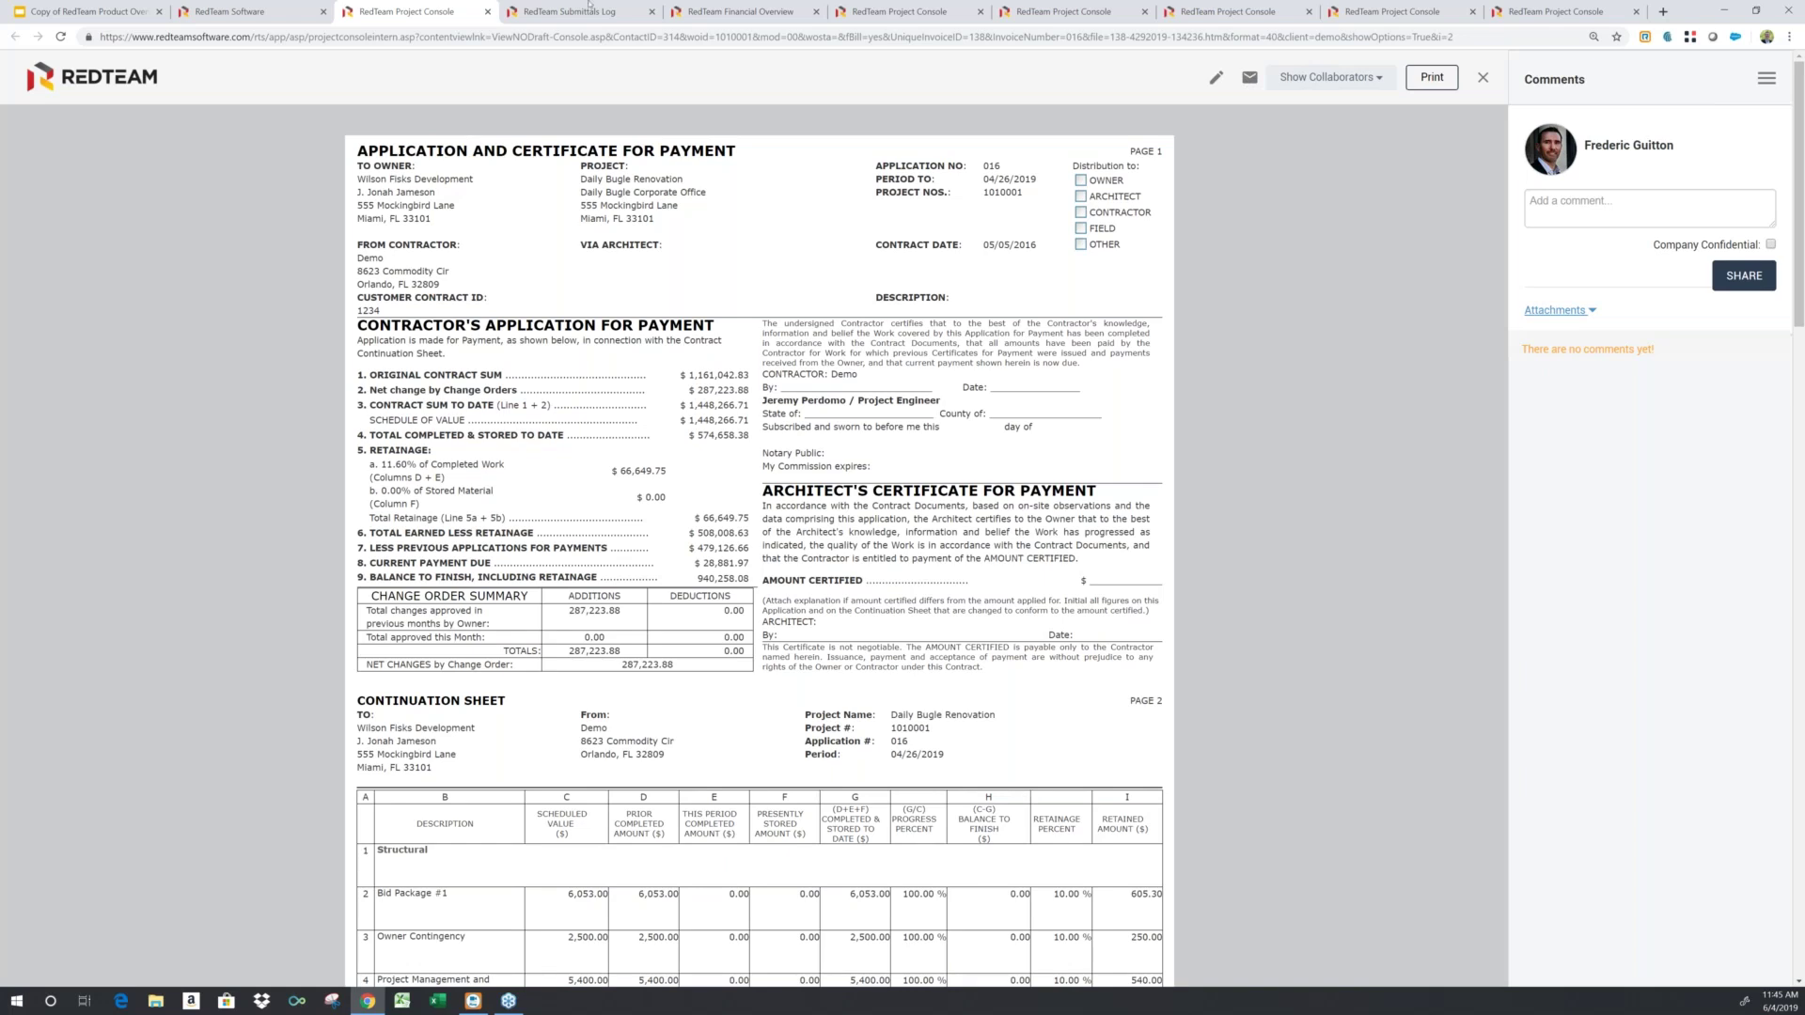
click(270, 13)
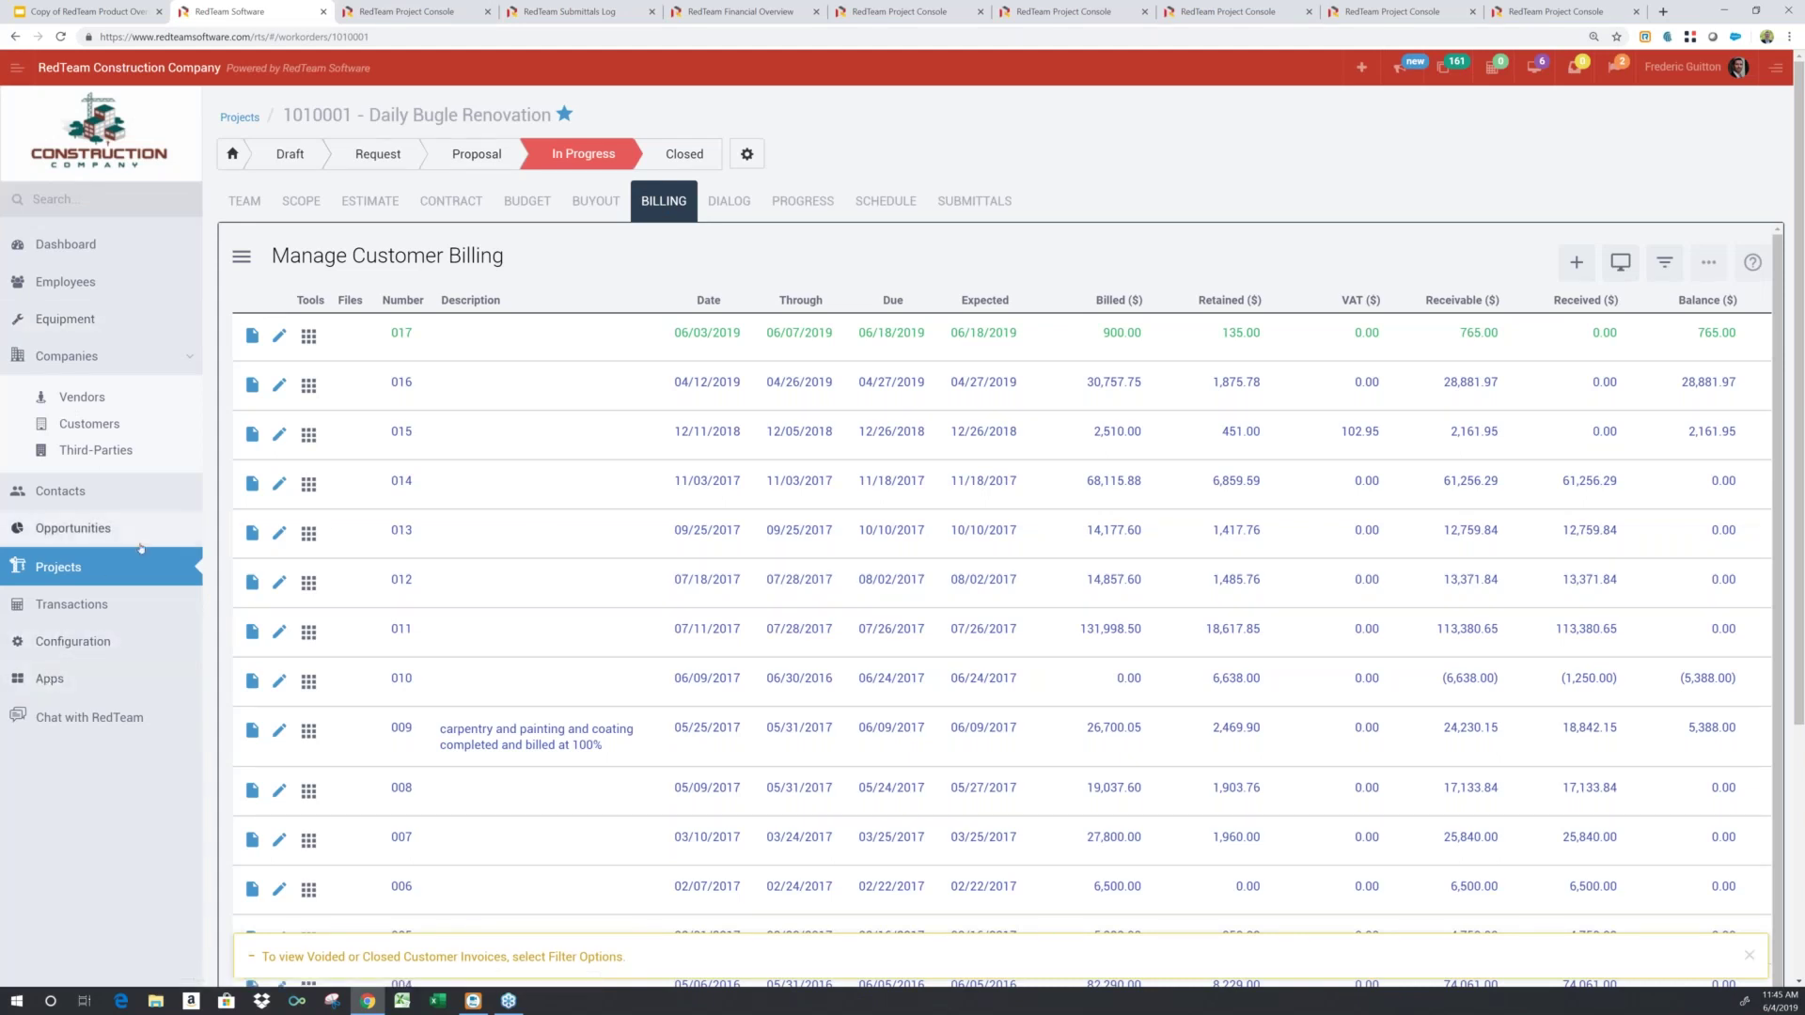
Show the available integration apps and open the Help Center's Training Directory.
click(54, 677)
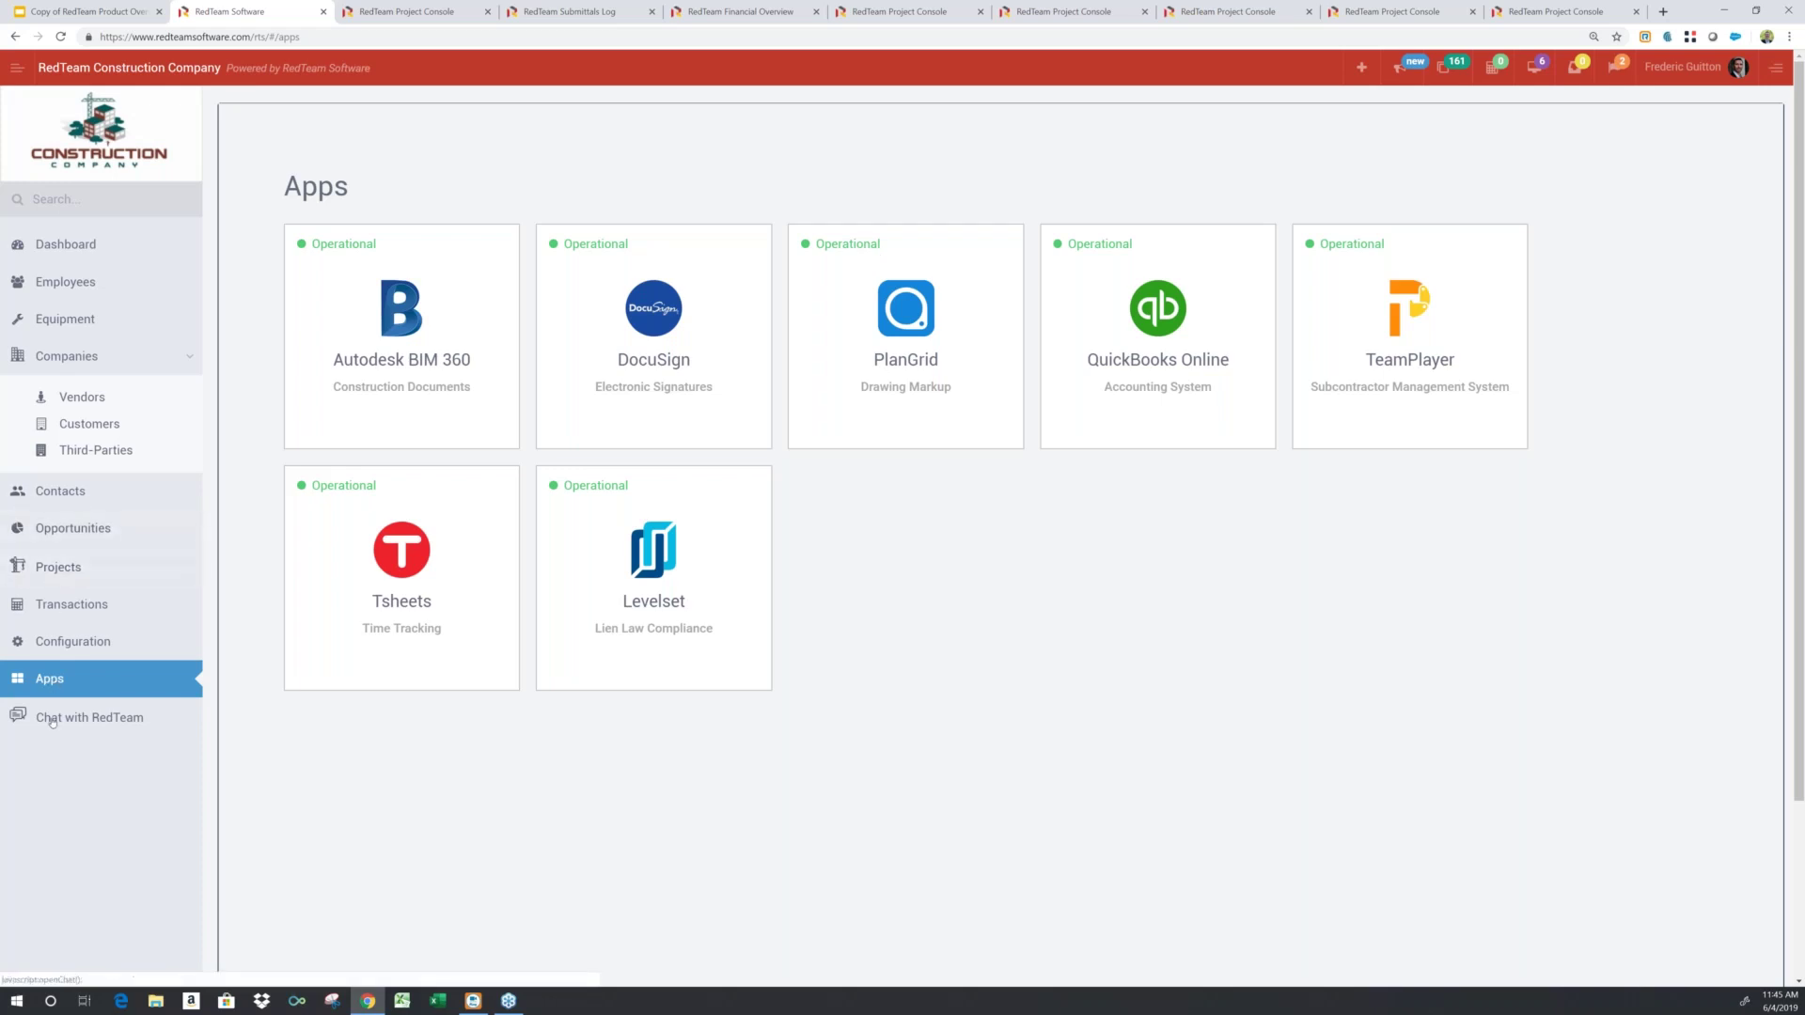
click(1687, 70)
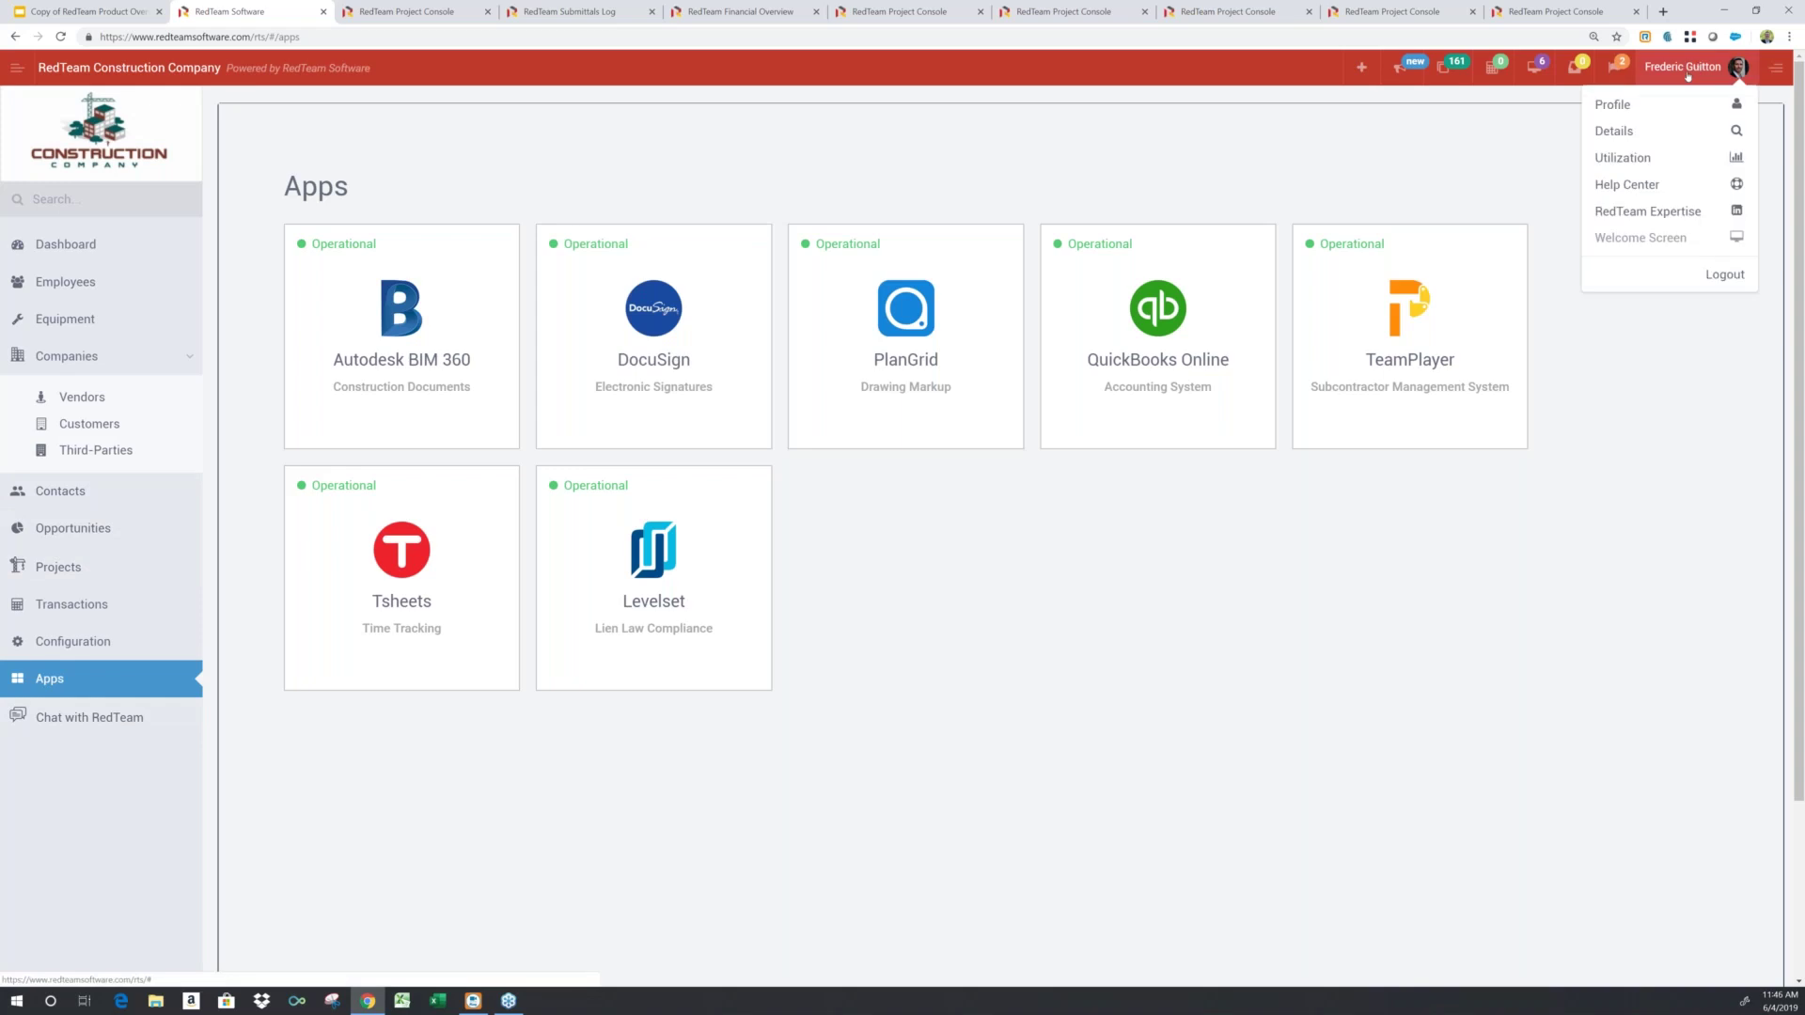
click(1622, 184)
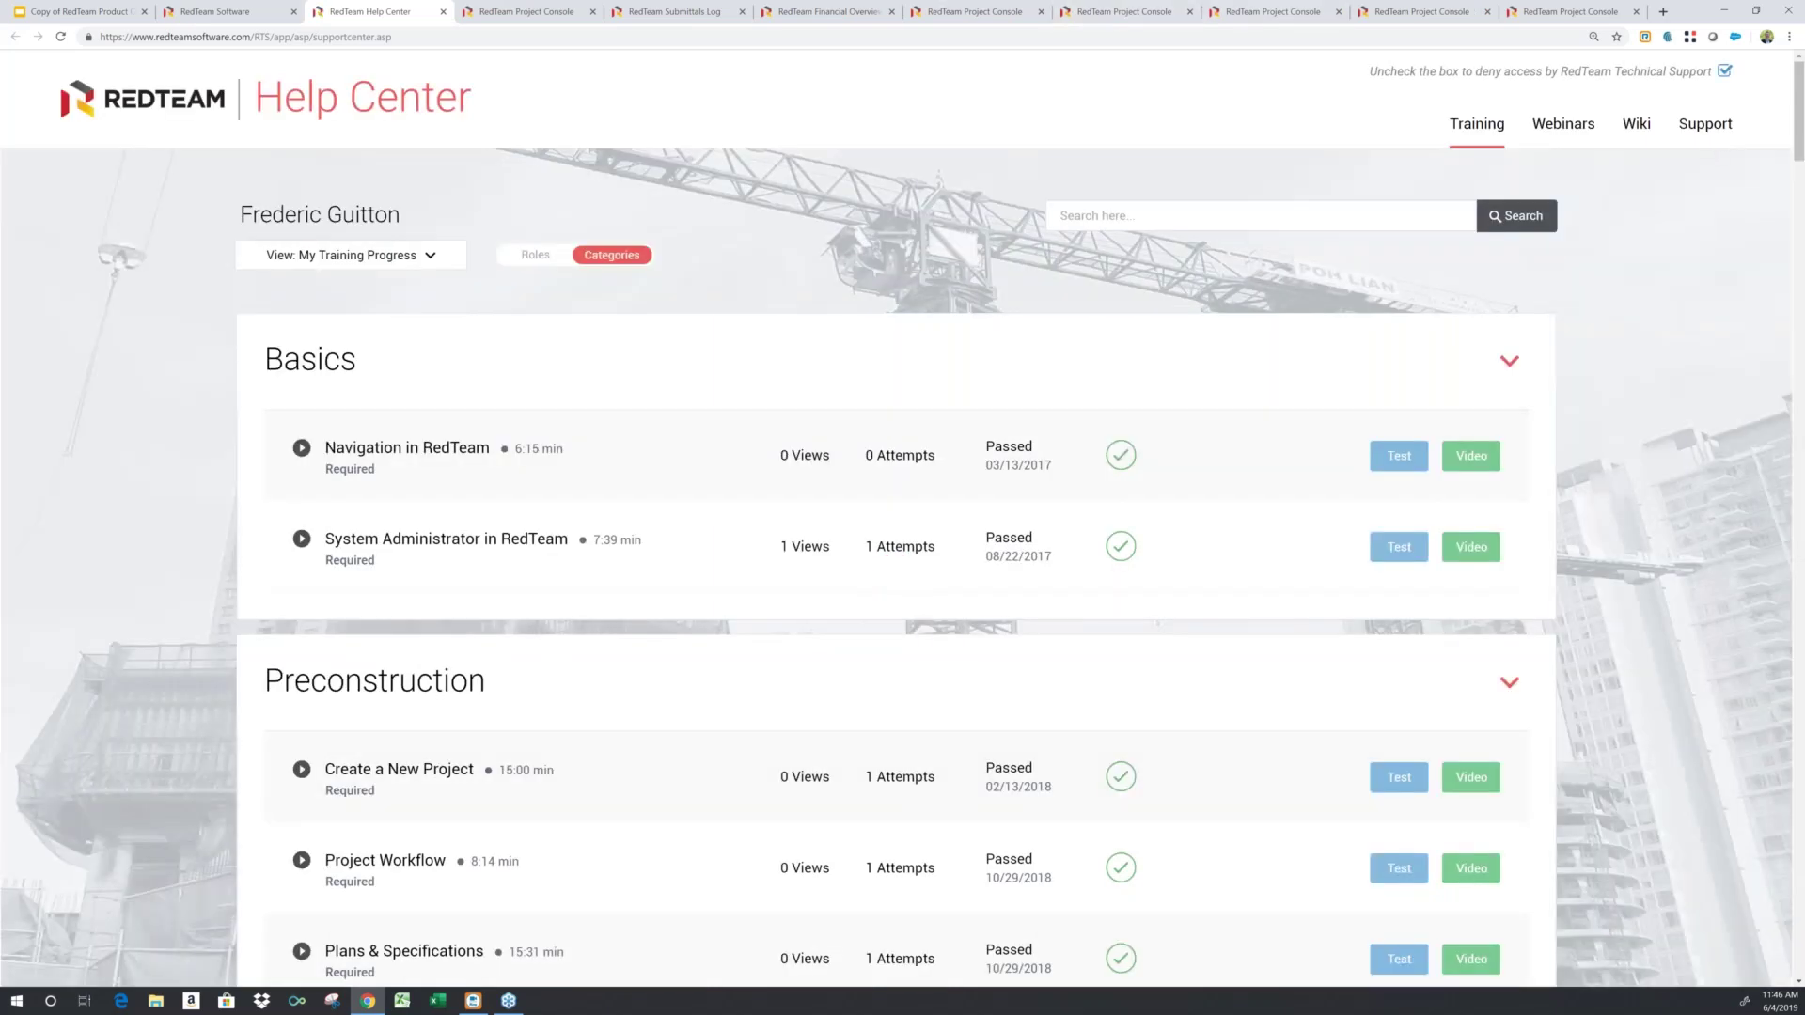
click(435, 257)
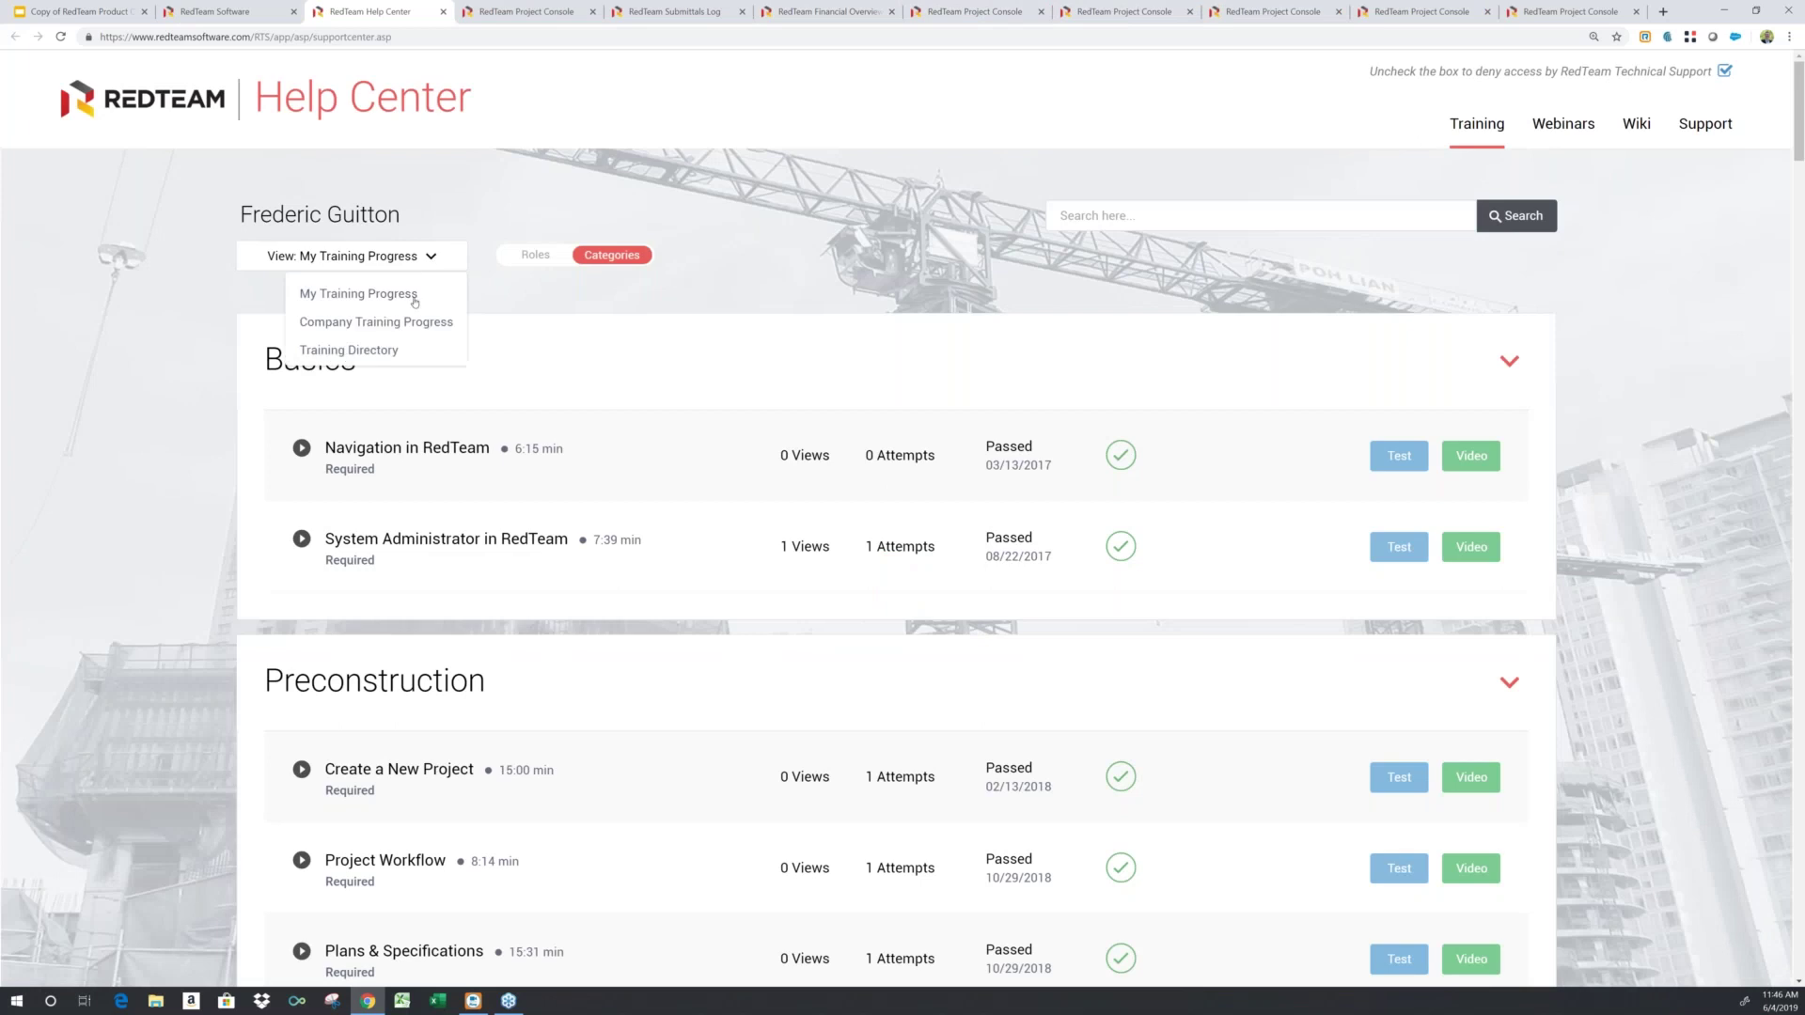
click(383, 351)
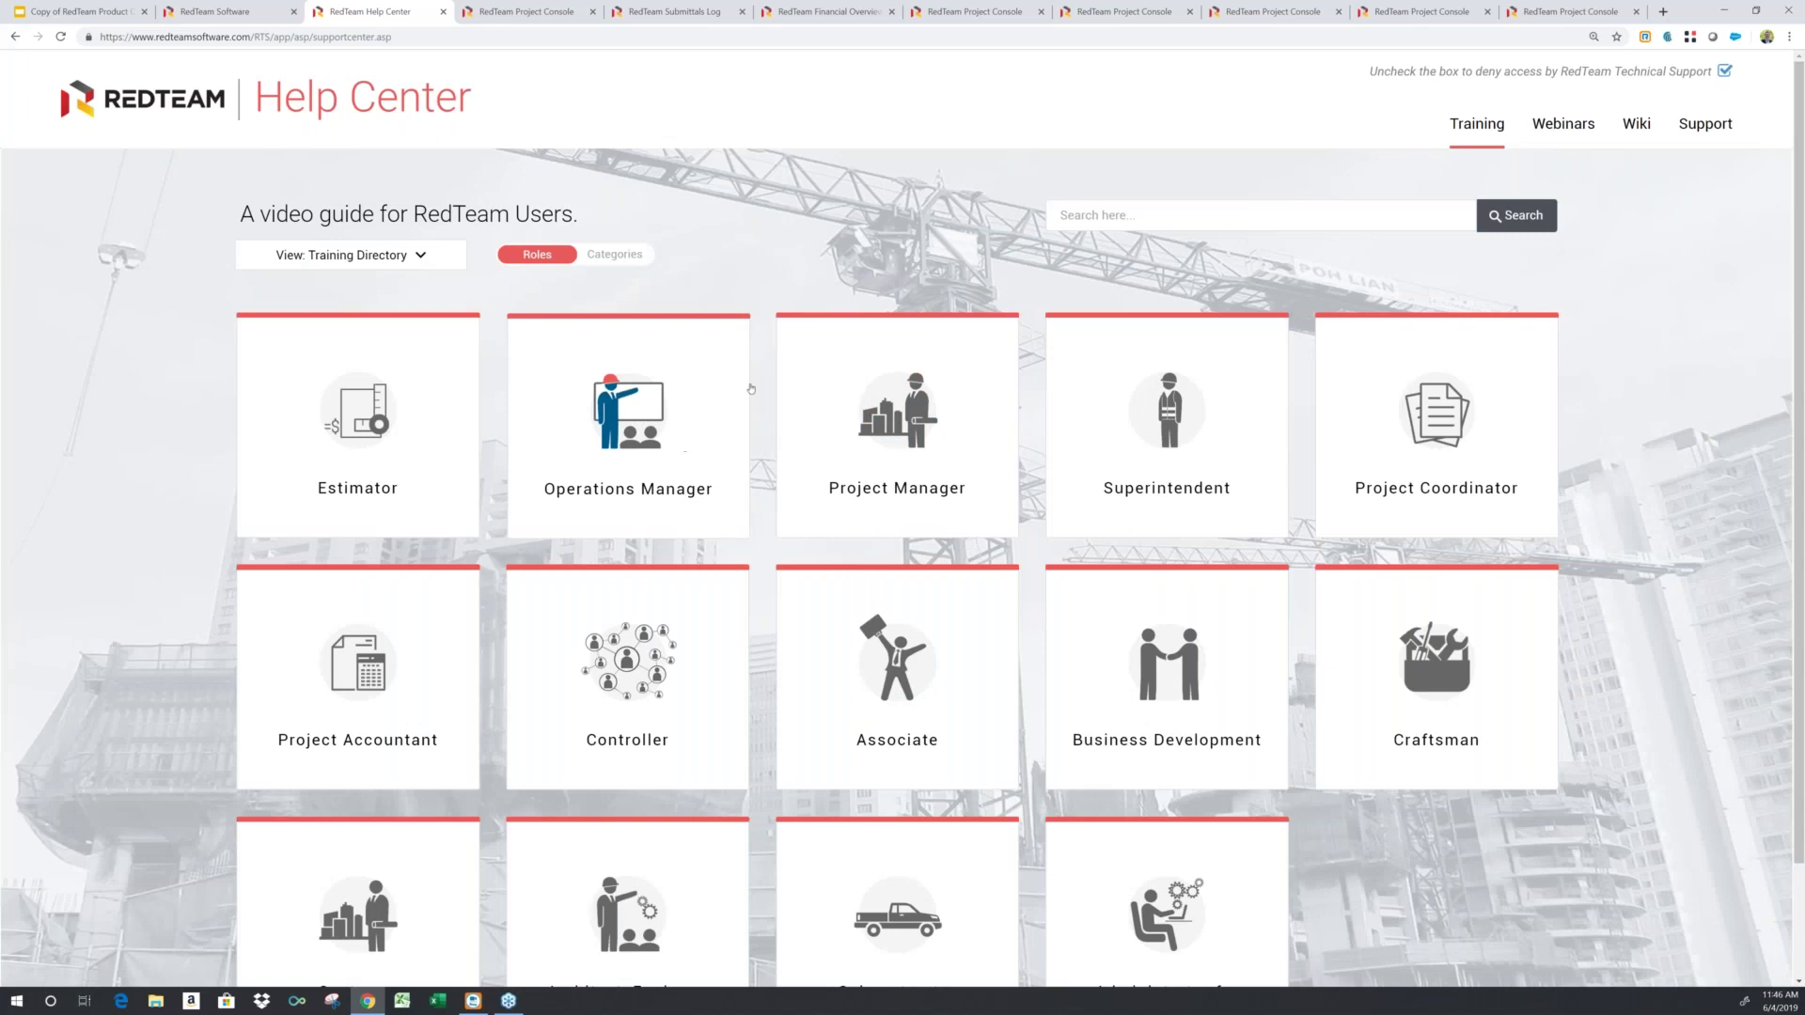
Browse the Help Center's upcoming and on-demand webinars and its wiki topics.
click(1587, 136)
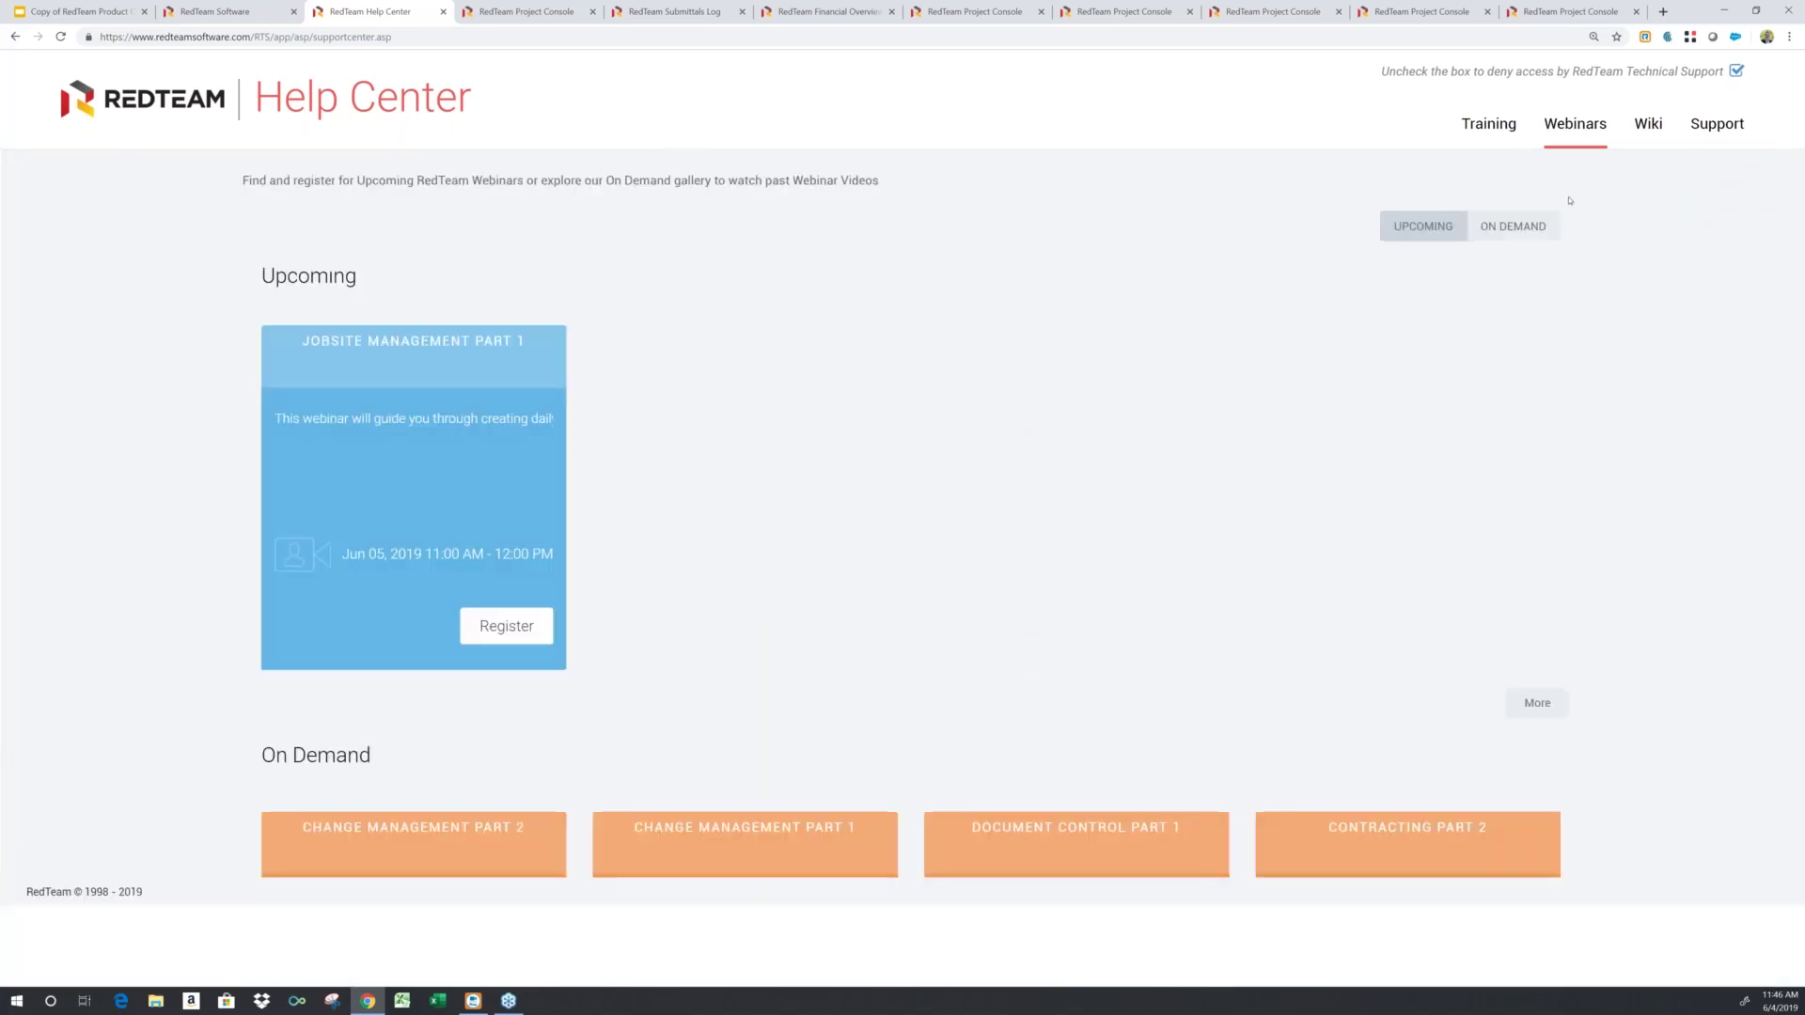
scroll(1248, 442, down, 2)
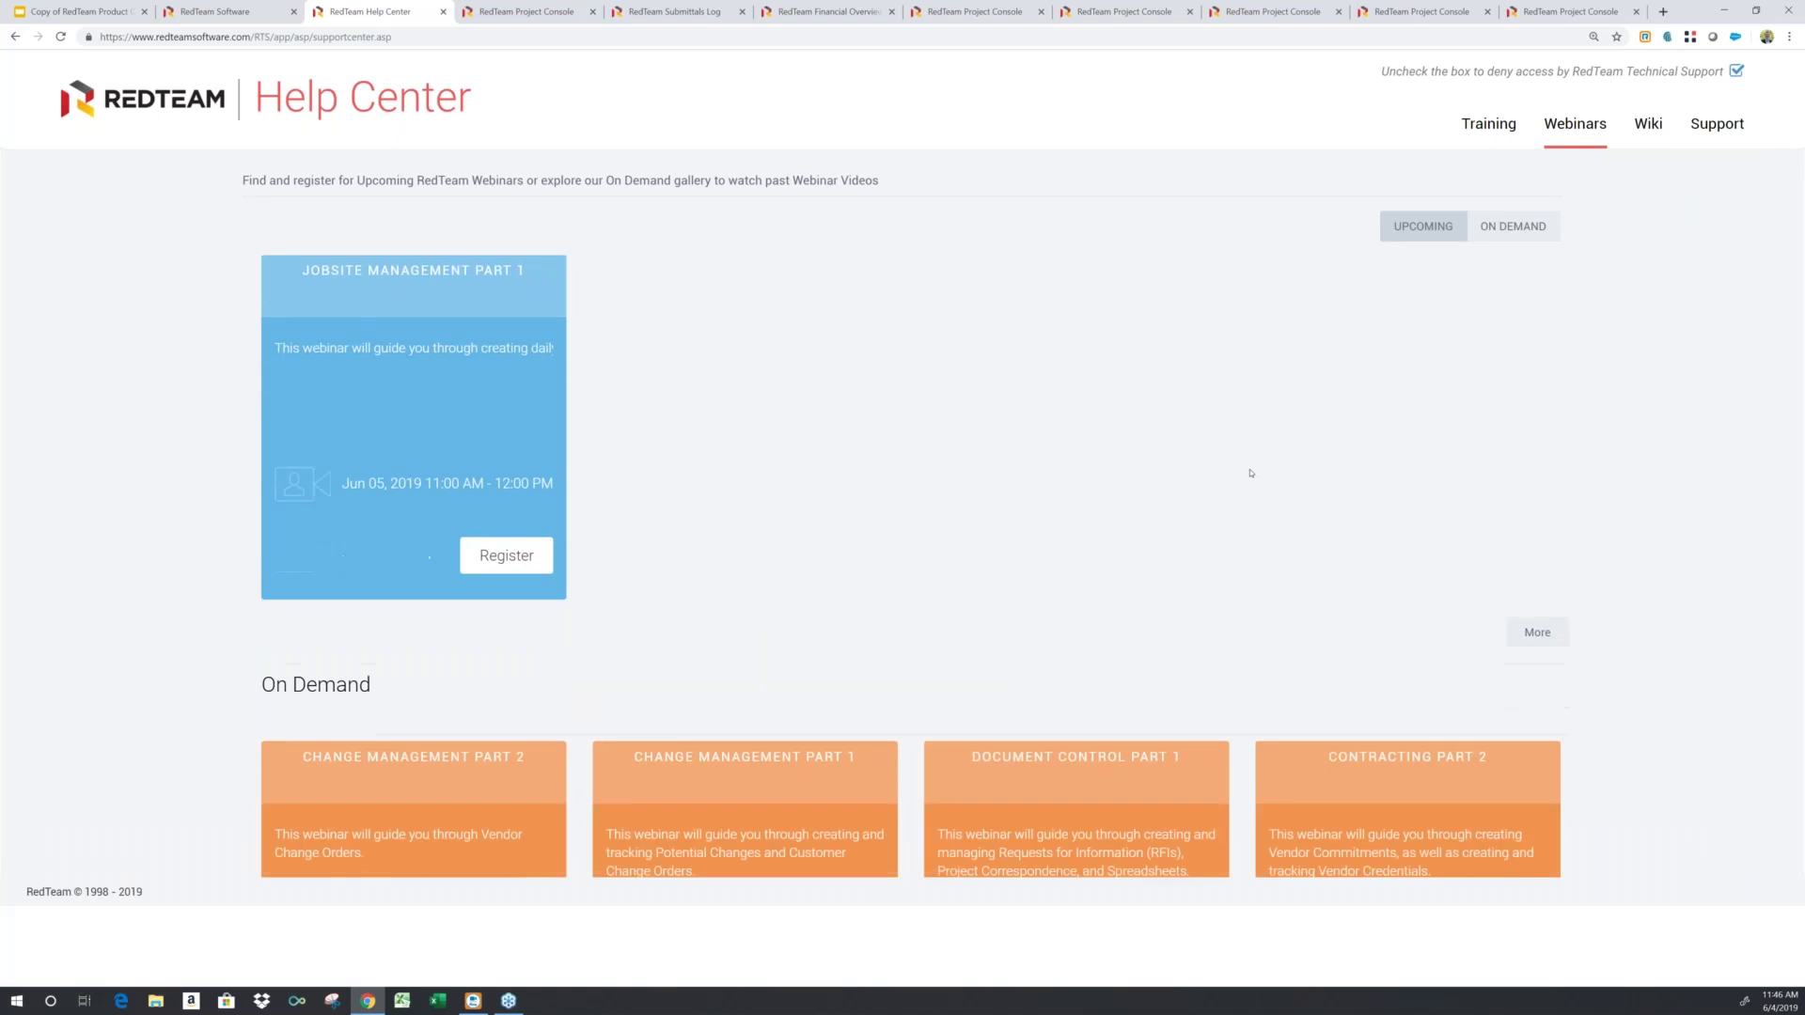
click(1645, 126)
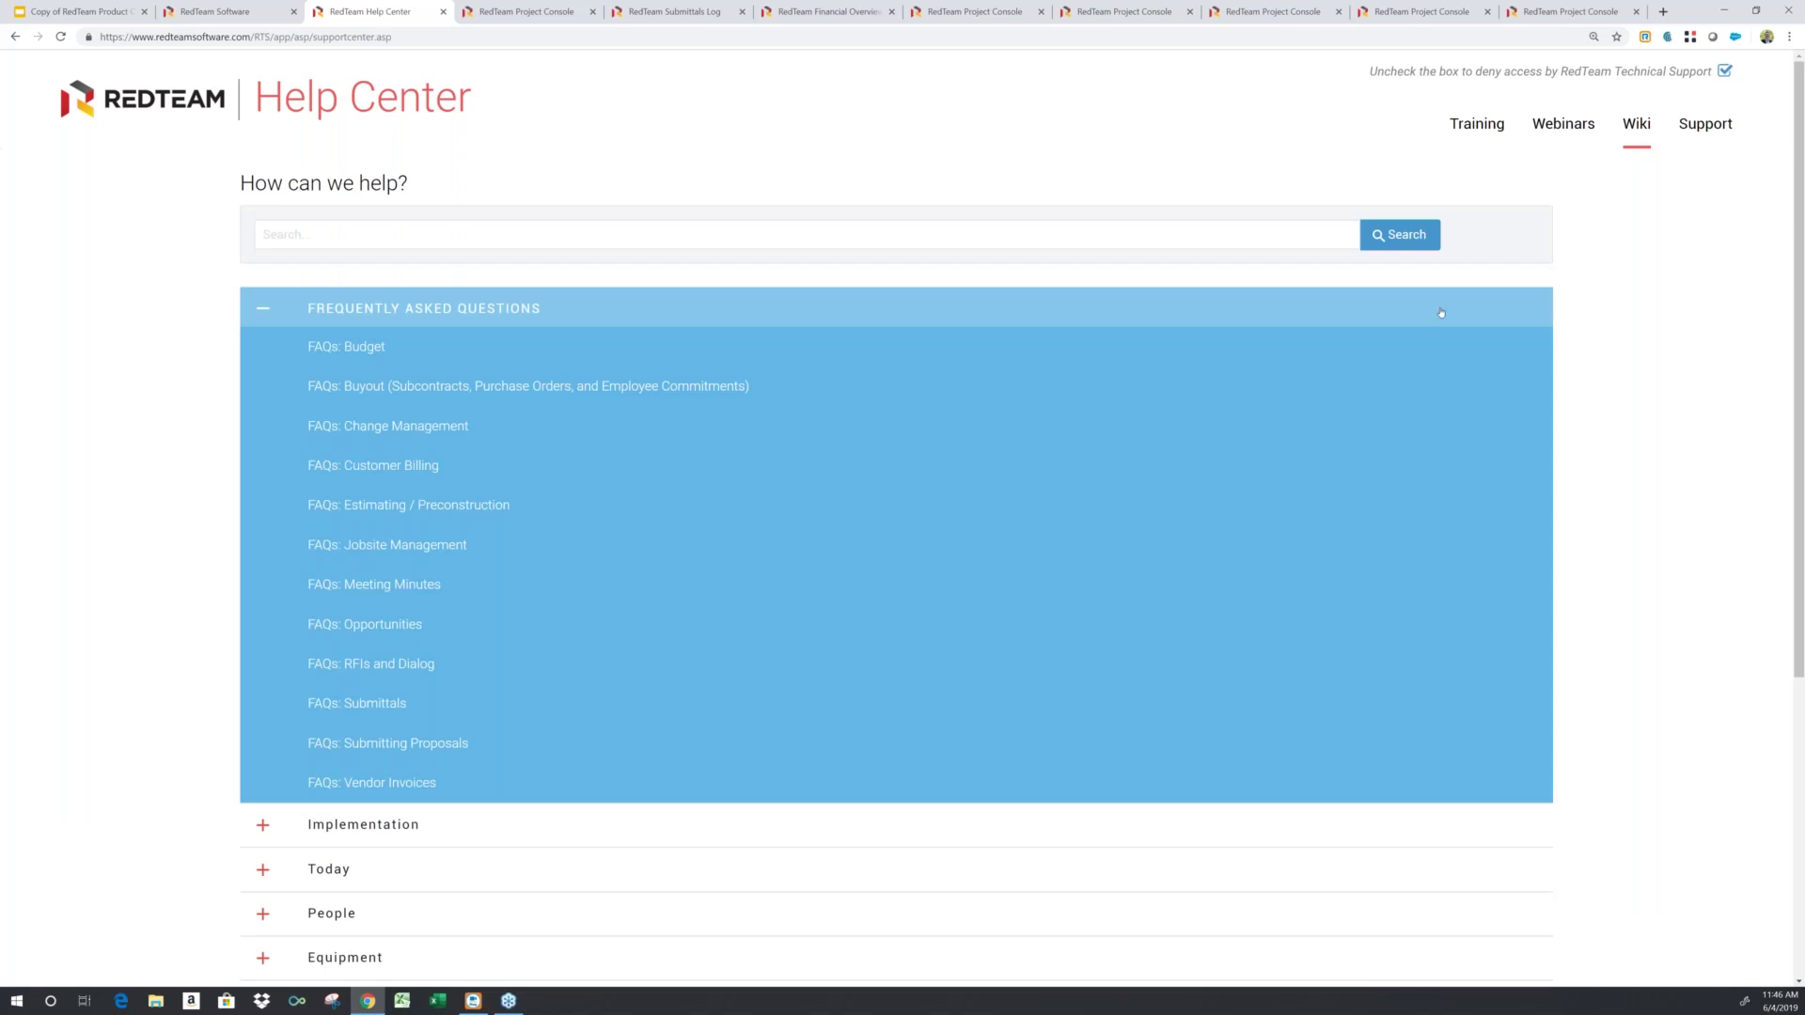
scroll(1030, 411, down, 3)
Examine the Help Center's support request options and form, and return to the Apps page.
click(1688, 128)
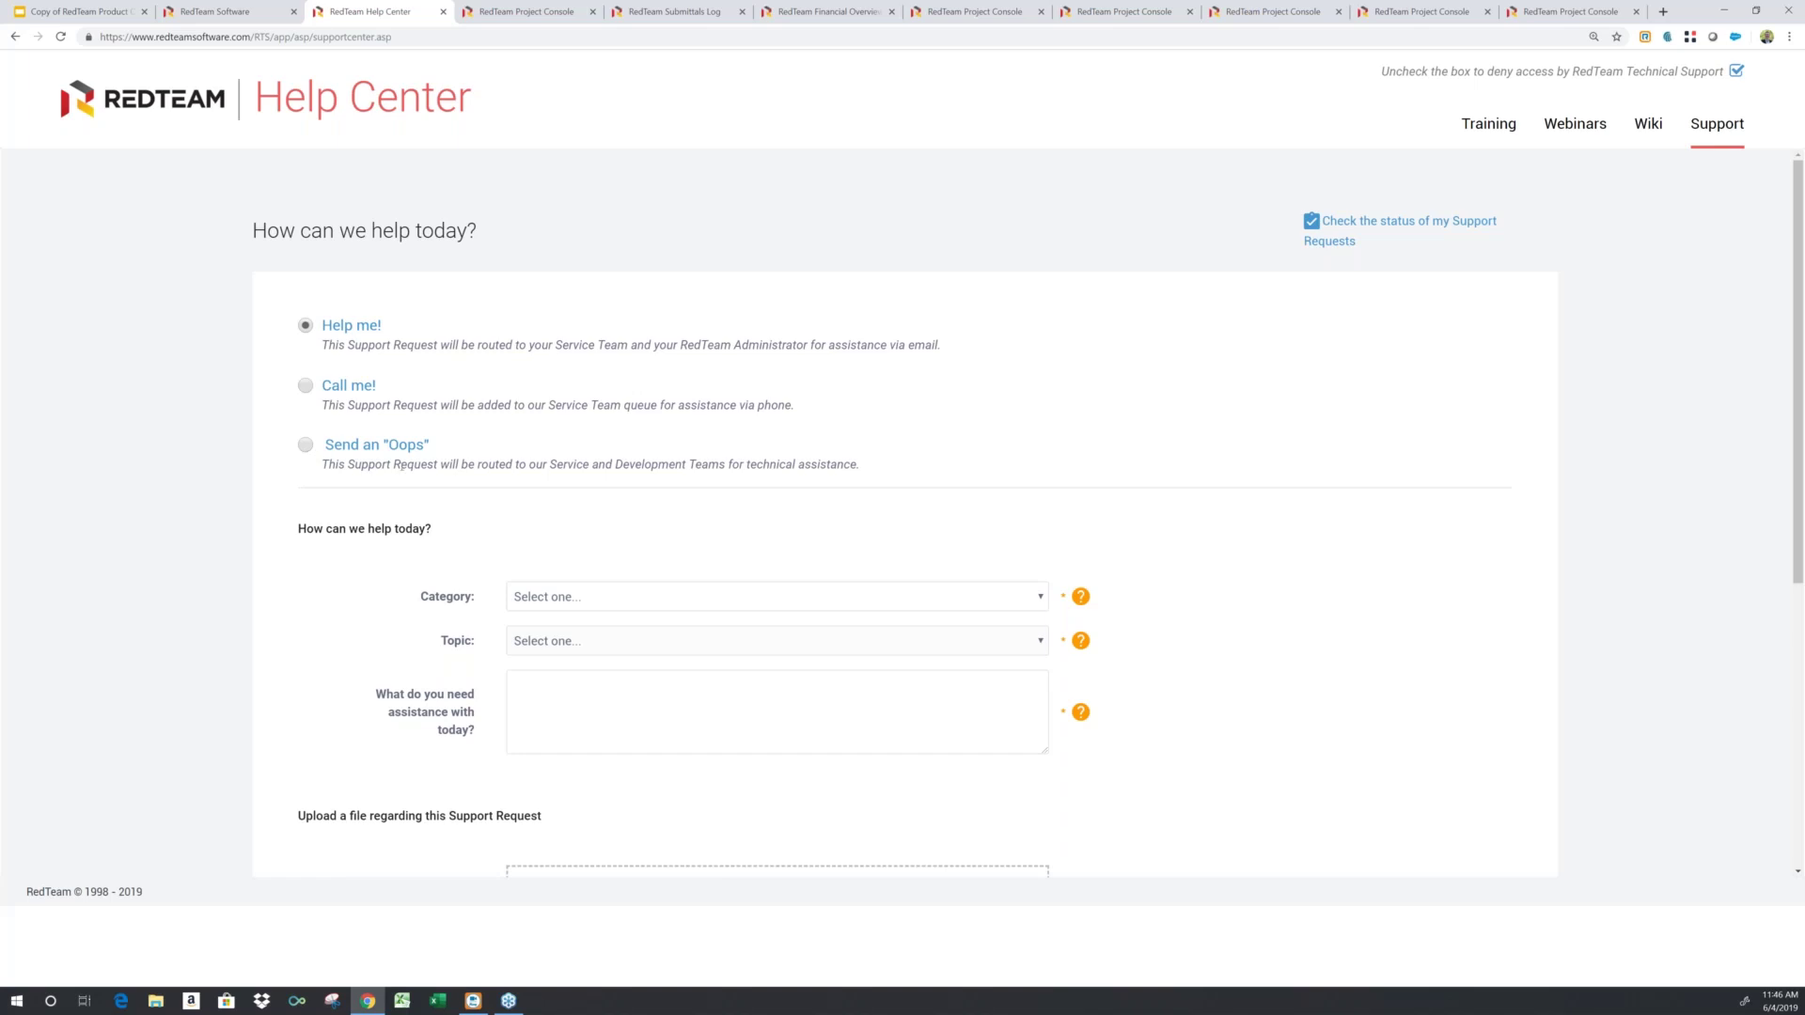
scroll(405, 475, down, 1)
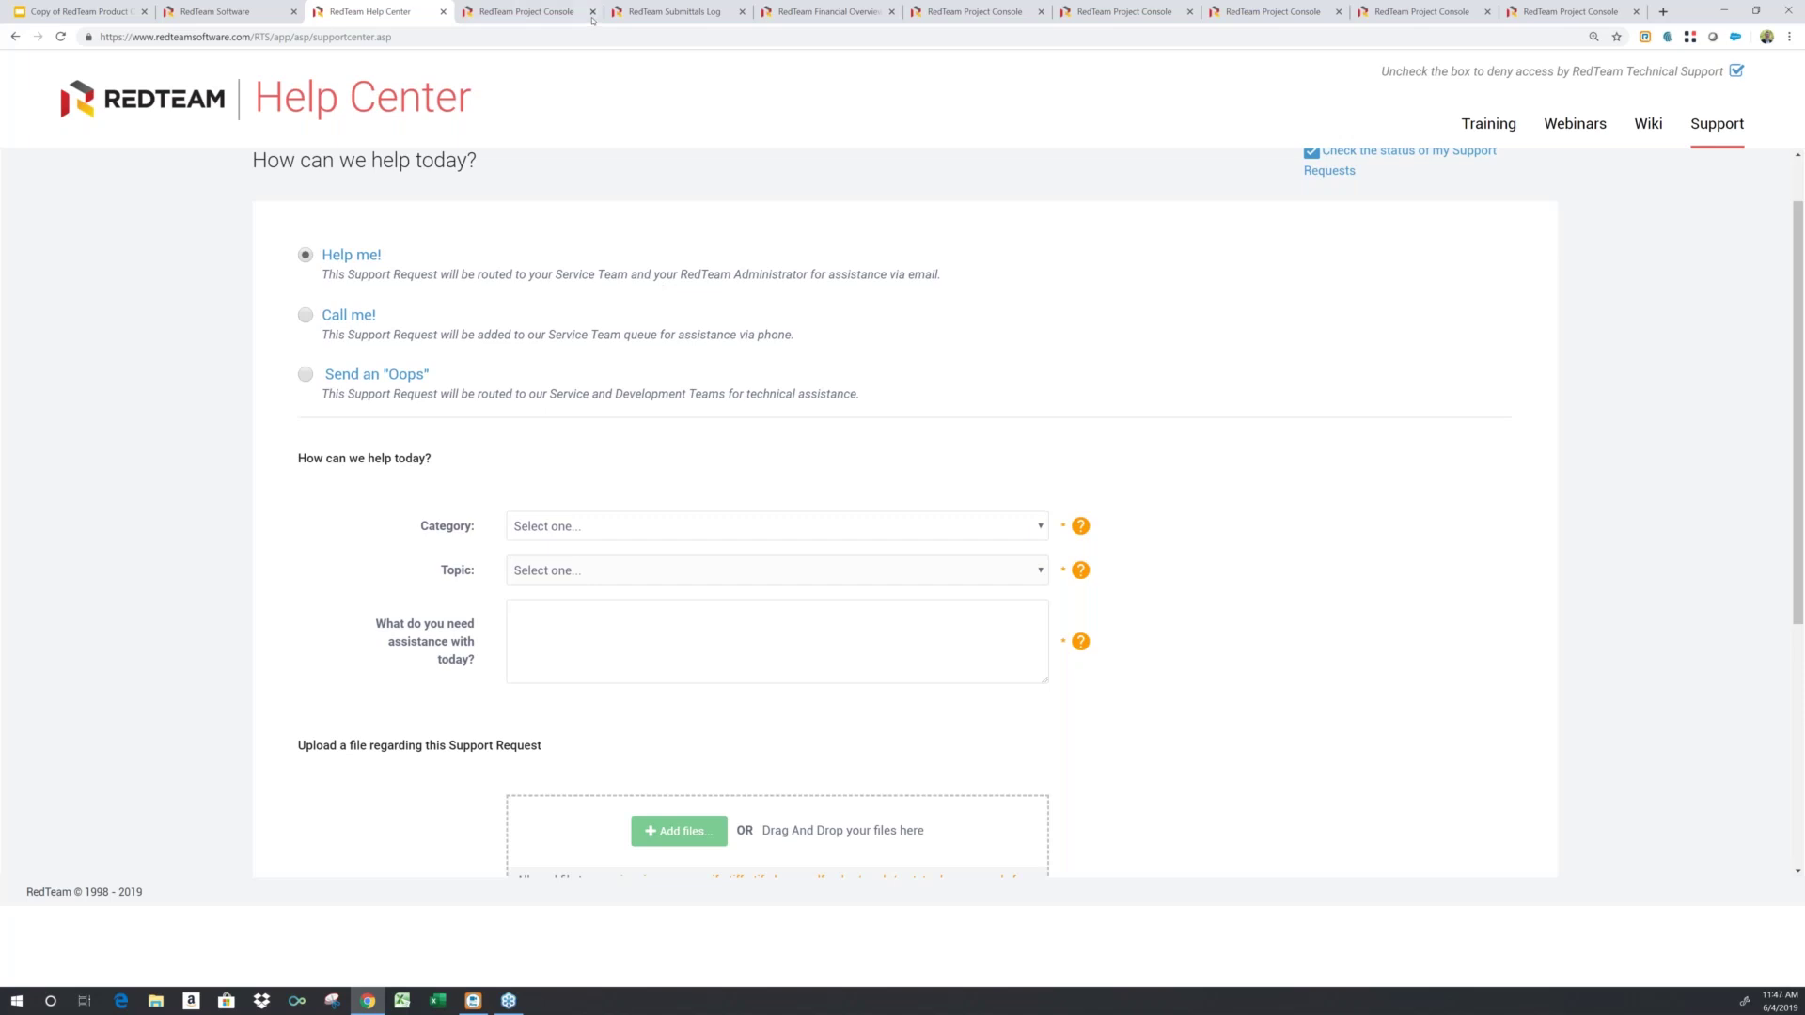
click(230, 13)
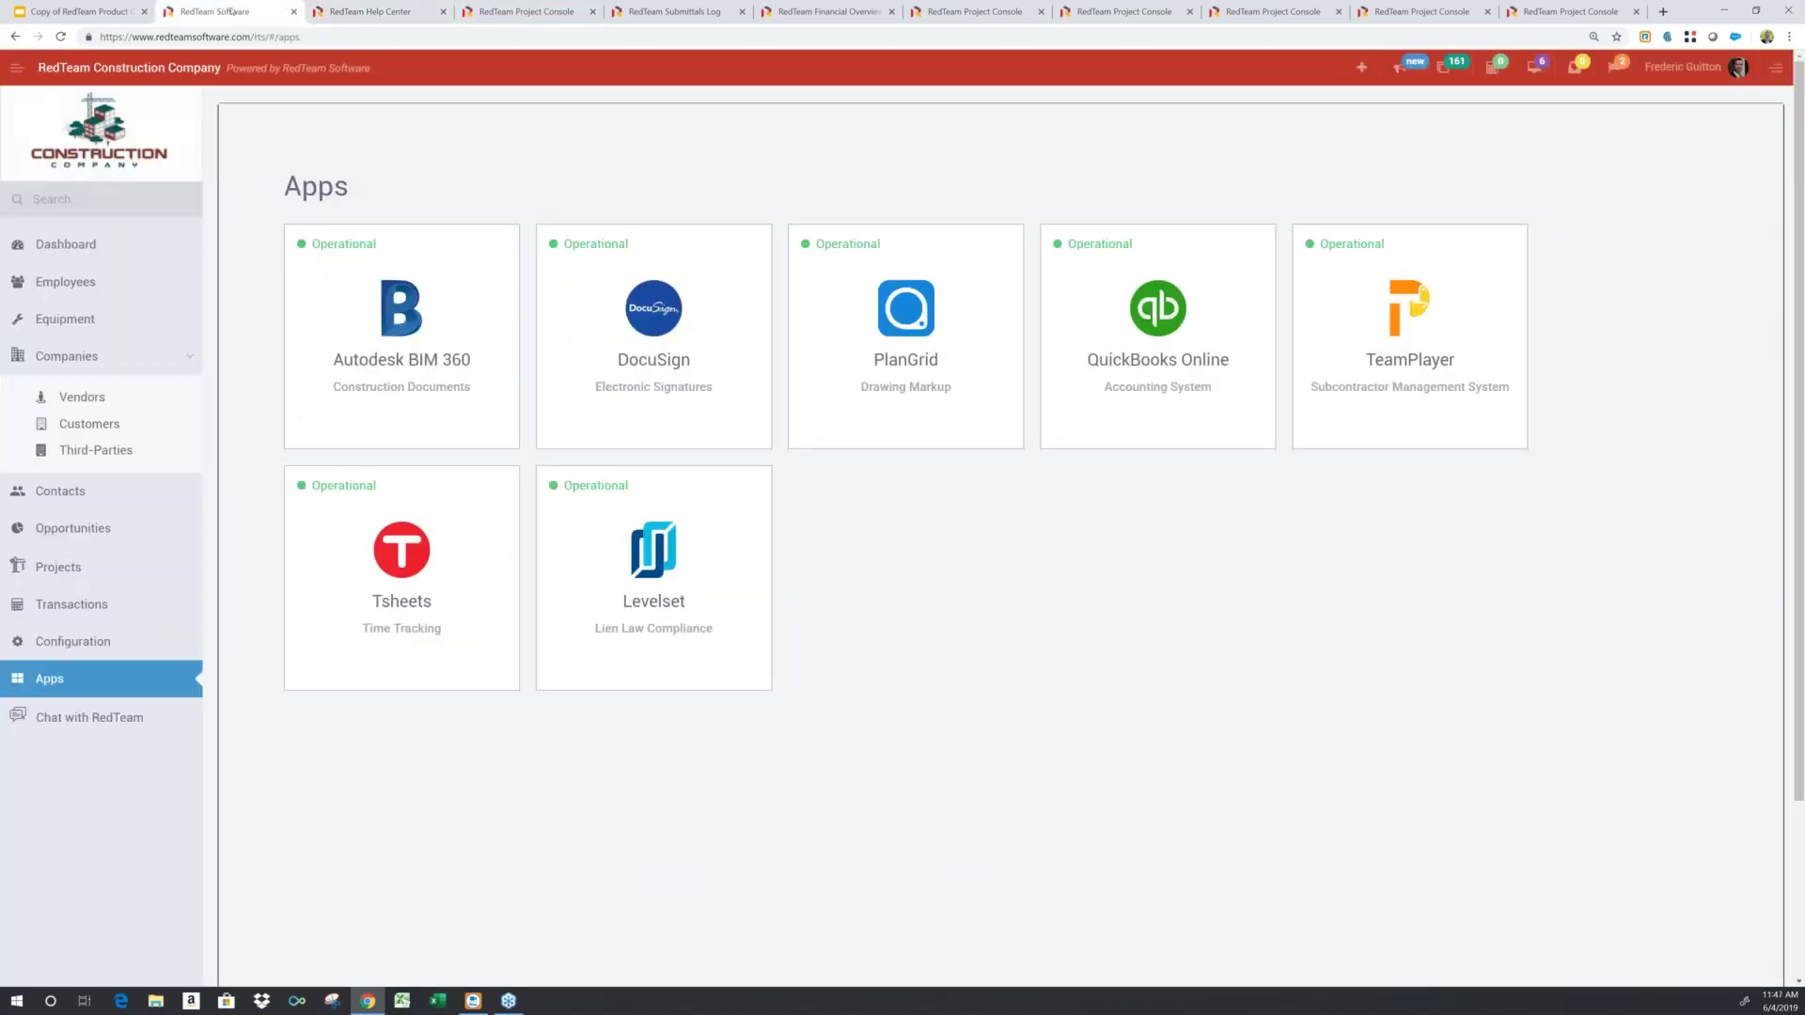